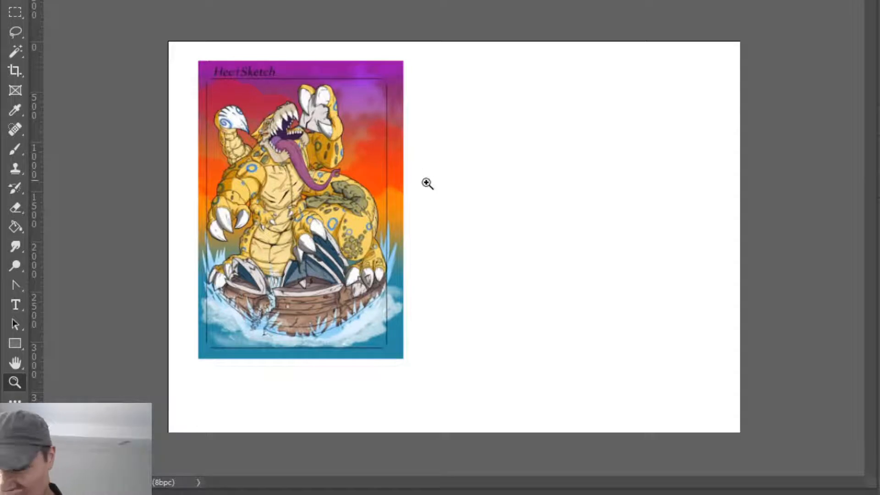
- Examine the details of the coloured creature artwork, and frame it beside the blank part of the canvas
drag(405, 200, 419, 257)
drag(448, 286, 546, 315)
drag(345, 117, 386, 82)
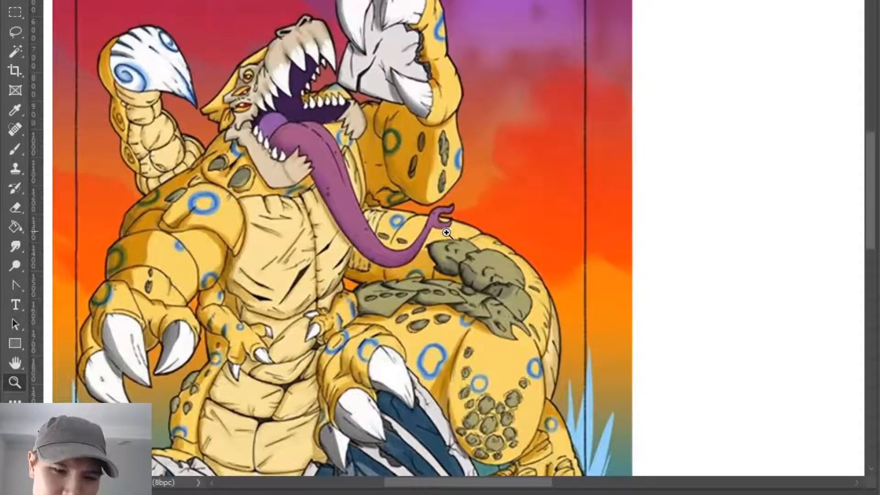
drag(441, 227, 417, 245)
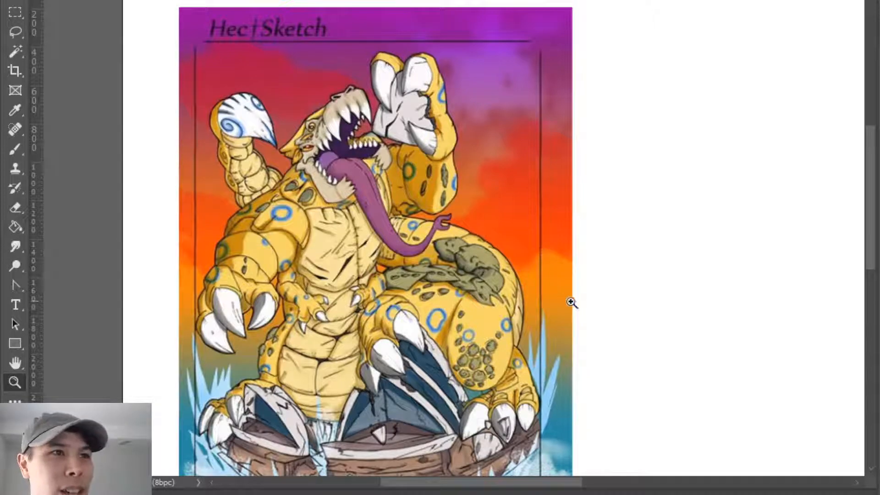
drag(872, 176, 872, 200)
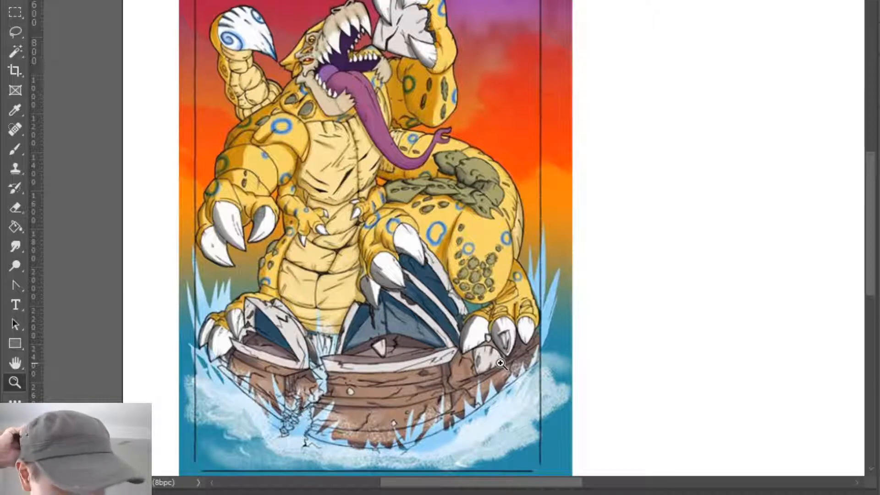
mouse_move(868, 251)
mouse_down()
mouse_move(866, 223)
mouse_move(868, 235)
mouse_up()
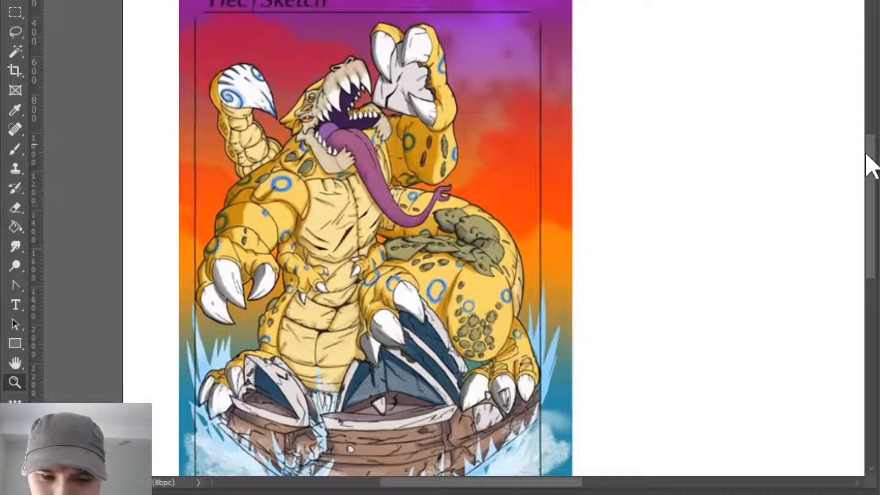
mouse_move(871, 163)
mouse_down()
mouse_move(870, 123)
mouse_move(872, 171)
mouse_move(872, 125)
mouse_move(870, 142)
mouse_up()
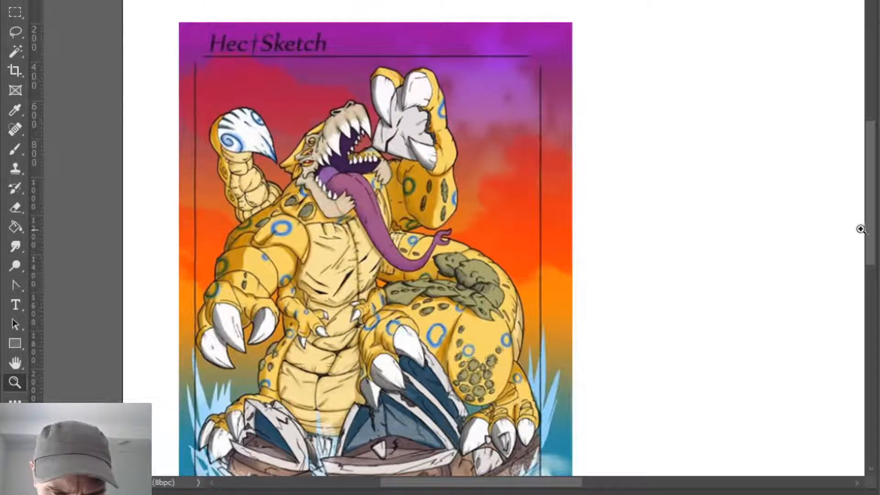
drag(871, 167, 869, 182)
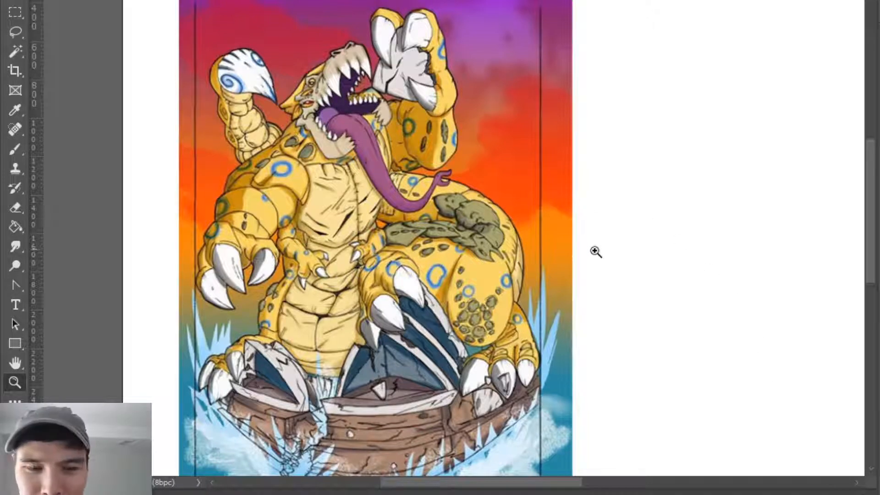
drag(589, 254, 579, 294)
drag(580, 331, 426, 308)
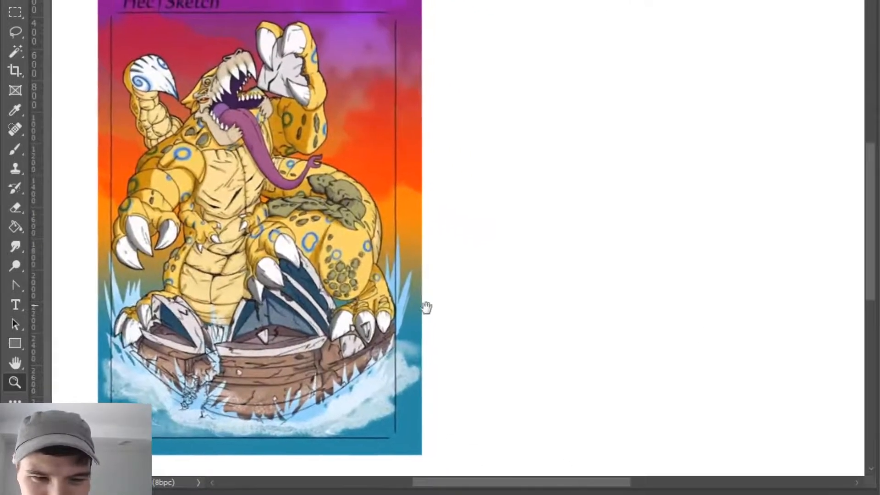
drag(474, 293, 380, 321)
drag(430, 325, 416, 328)
drag(424, 189, 430, 212)
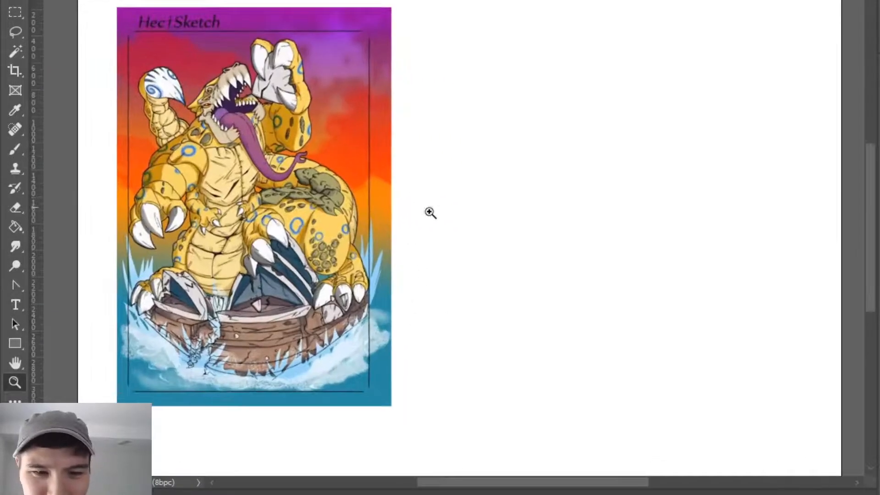
- Set the brush diameter to about 43 px and adjust the eraser's size for sketching
key(b)
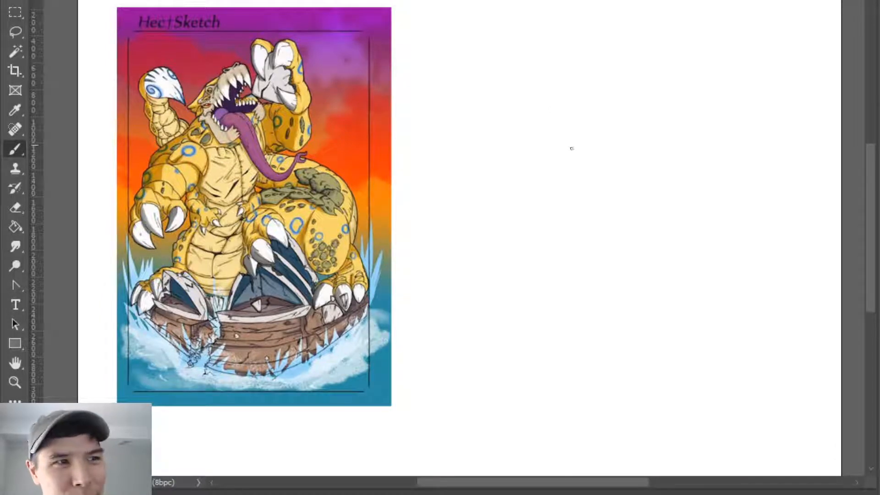
alt+right_click(580, 173)
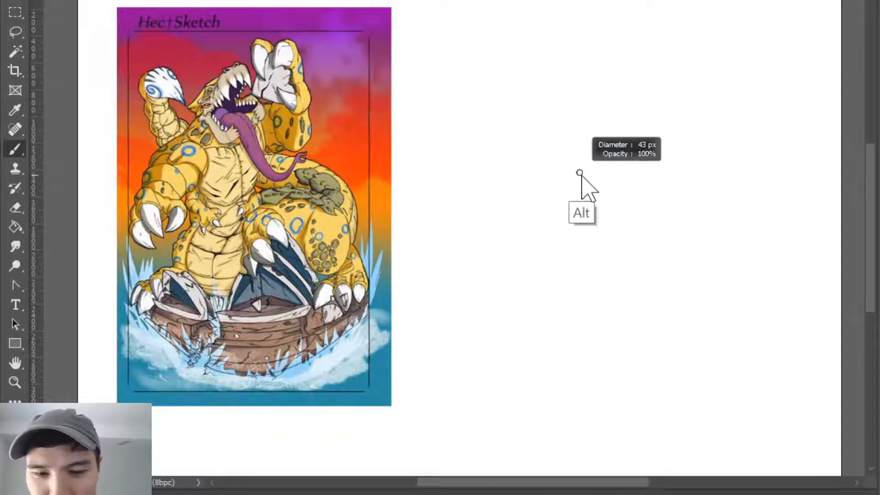
key(e)
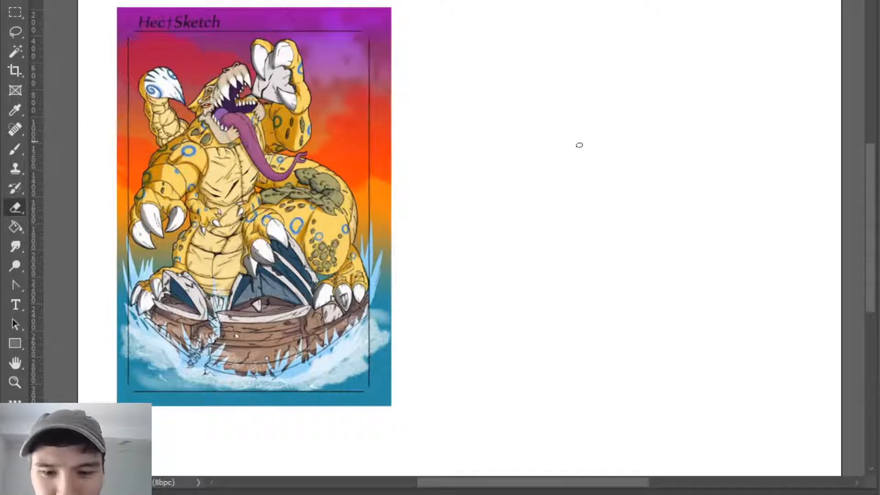
alt+right_click(580, 146)
key(b)
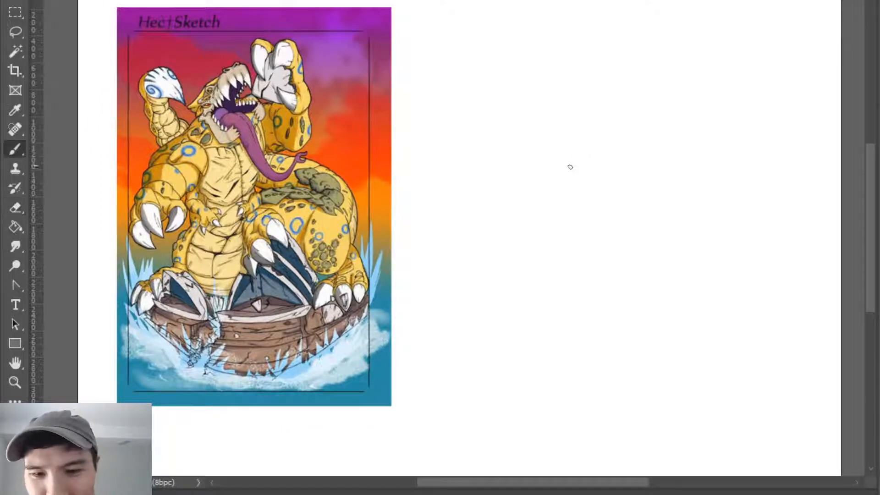
- Try a few freehand test strokes on the blank area beside the artwork and undo them
drag(488, 86, 483, 145)
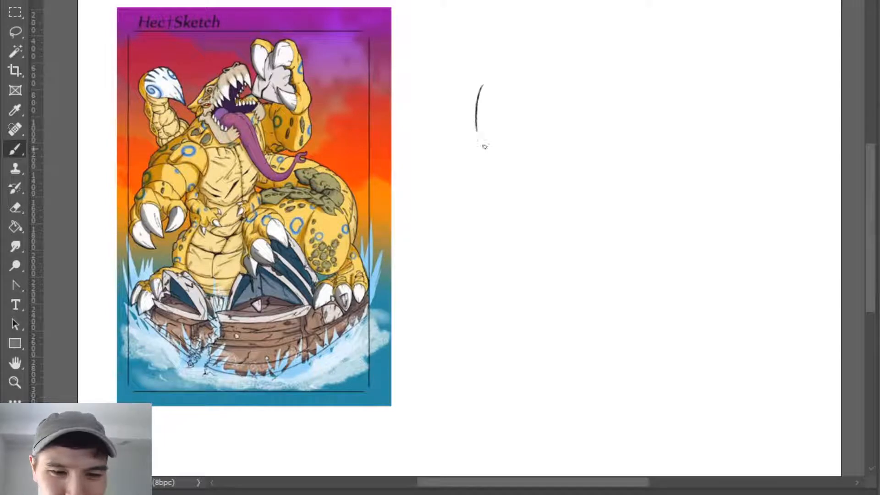
key(ctrl+z)
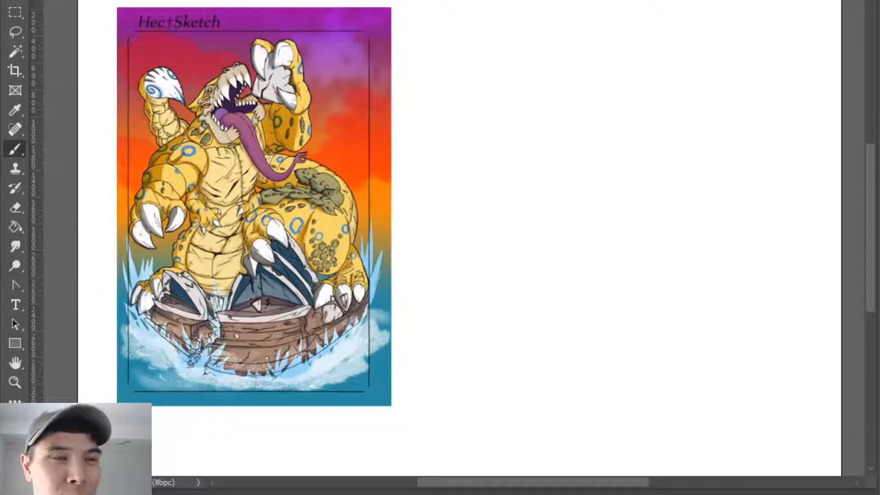
drag(489, 155, 526, 219)
key(ctrl+z)
mouse_move(491, 143)
mouse_down()
mouse_move(495, 219)
mouse_move(518, 177)
mouse_move(527, 190)
mouse_up()
key(ctrl+z)
key(ctrl+z)
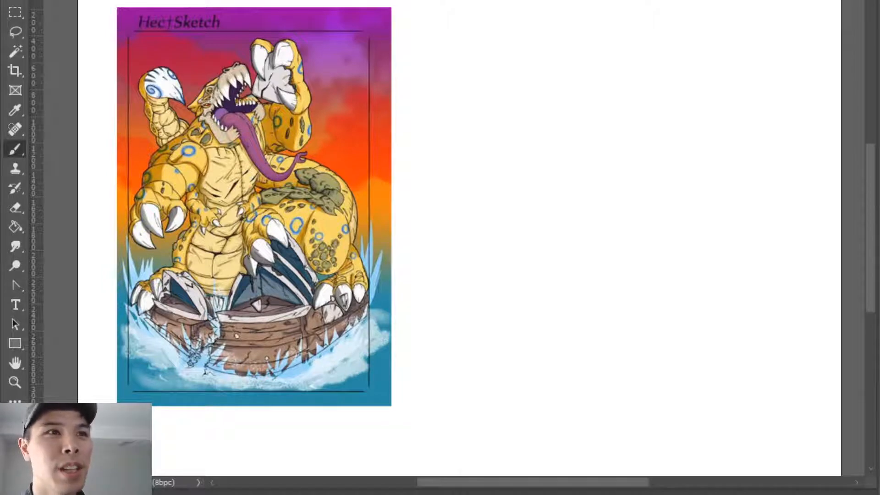
key(e)
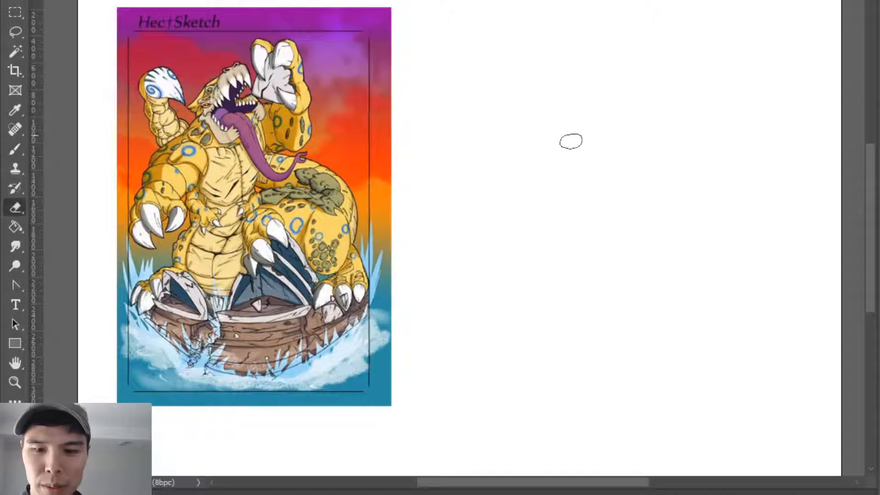
key(b)
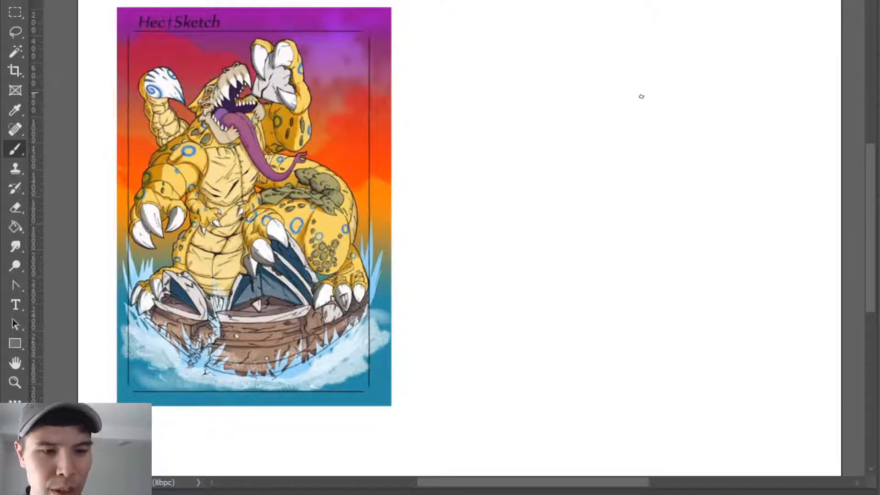
key(e)
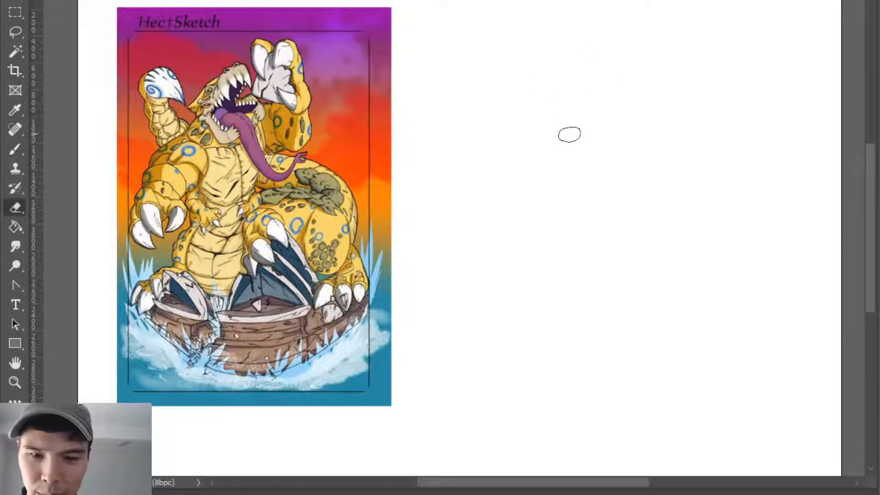
key(b)
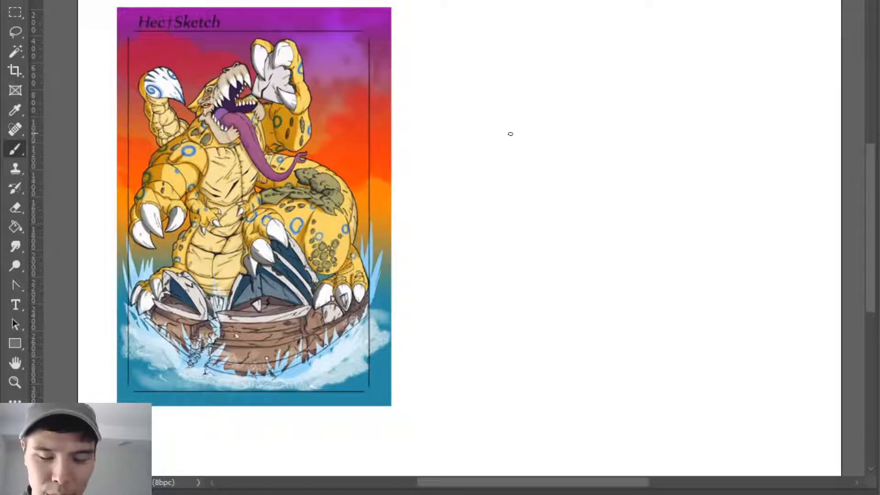
- Try sketching a wide curved outline on the blank area beside the artwork, and clear it
mouse_move(499, 171)
mouse_down()
mouse_move(515, 125)
mouse_move(508, 143)
mouse_move(573, 121)
mouse_up()
key(ctrl+z)
drag(507, 137, 594, 110)
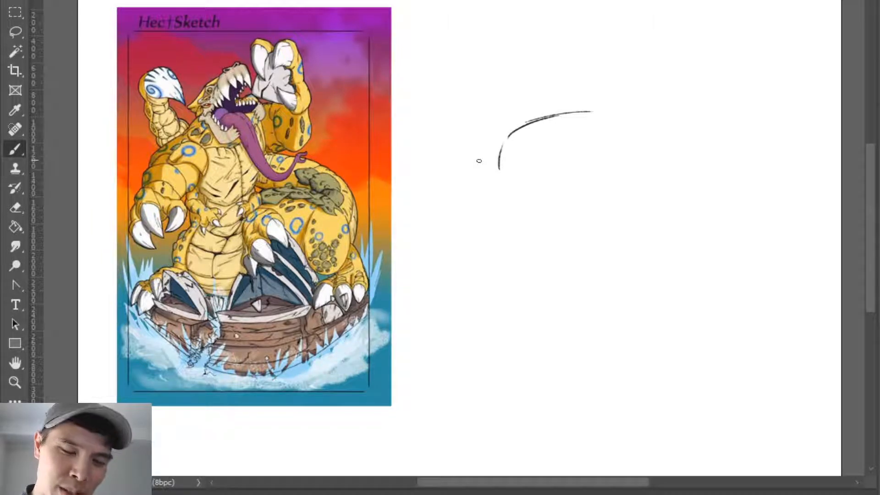
key(e)
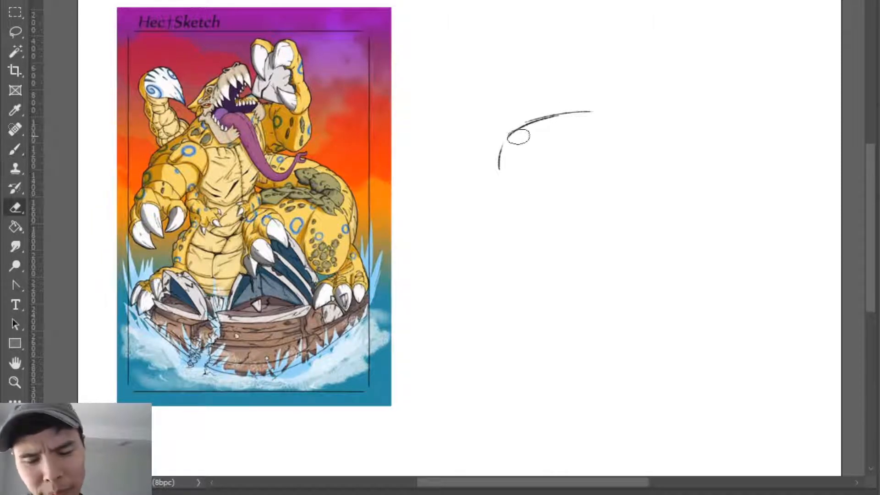
key(b)
mouse_move(545, 120)
mouse_down()
mouse_move(598, 106)
mouse_move(509, 130)
mouse_move(604, 105)
mouse_move(525, 131)
mouse_move(493, 176)
mouse_up()
key(e)
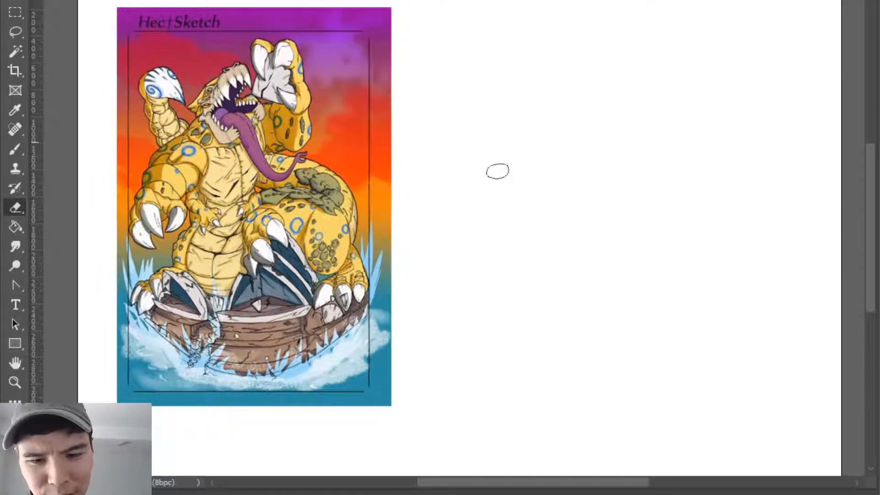
- Try rounding out a large shape with short curved strokes, and erase them from the blank canvas
key(b)
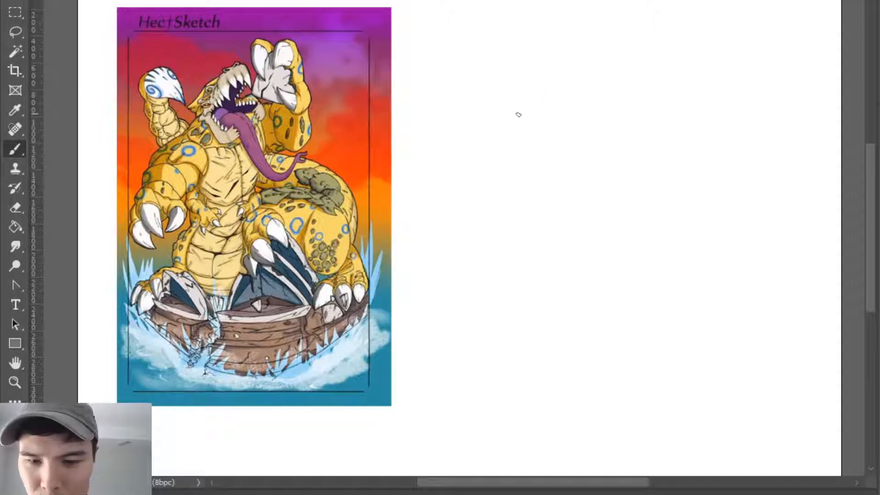
mouse_move(543, 110)
mouse_down()
mouse_move(643, 119)
mouse_move(605, 104)
mouse_move(696, 150)
mouse_move(677, 160)
mouse_up()
key(ctrl+z)
key(ctrl+z)
key(ctrl+z)
drag(560, 104, 591, 92)
drag(687, 137, 691, 161)
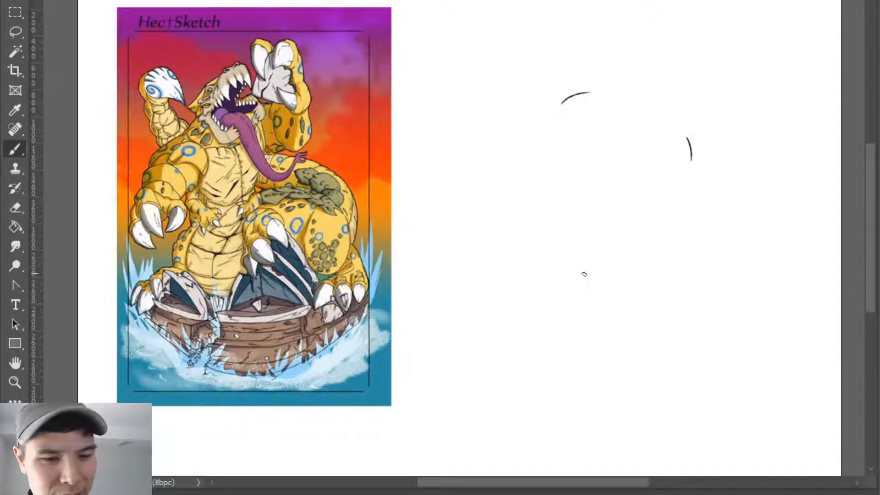
key(e)
drag(689, 137, 693, 165)
drag(591, 92, 562, 103)
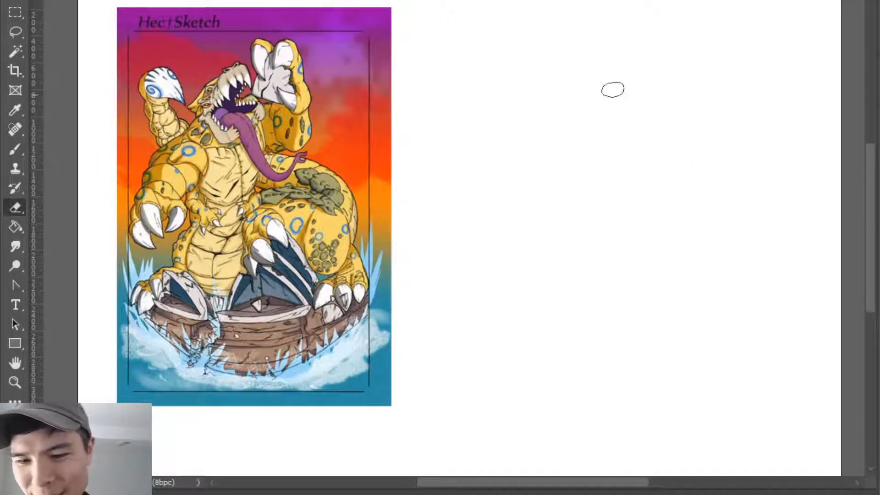
- Try a small peaked outline made of two strokes beside the artwork and undo it
key(b)
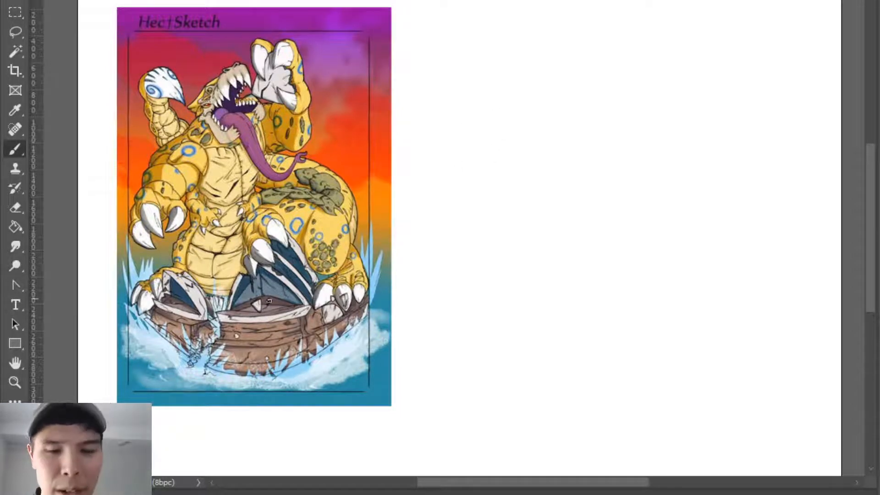
mouse_move(462, 147)
mouse_down()
mouse_move(475, 122)
mouse_move(509, 142)
mouse_up()
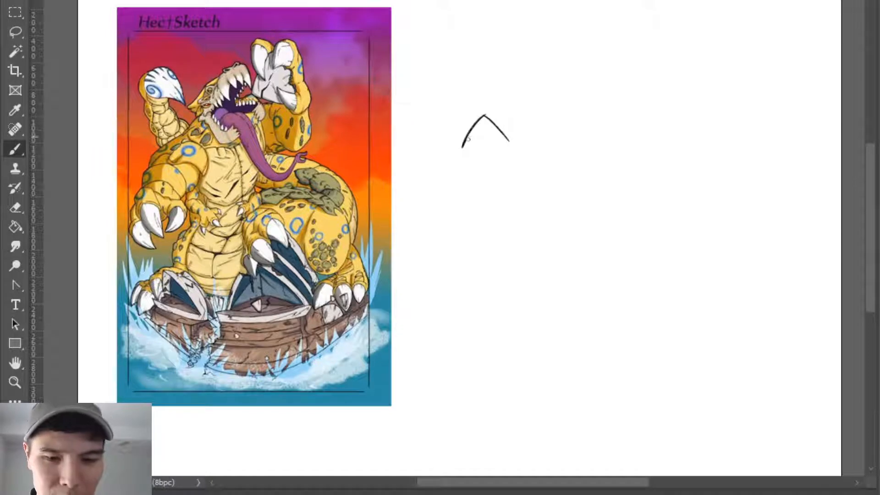
key(ctrl+z)
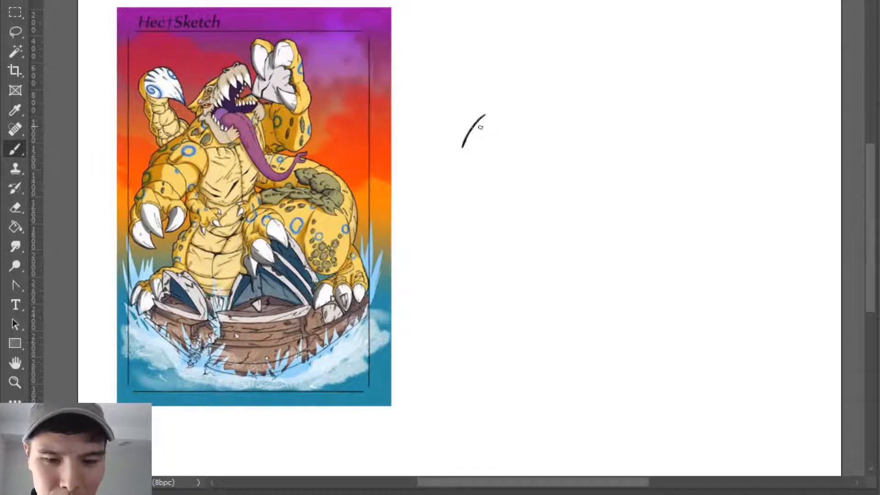
key(ctrl+z)
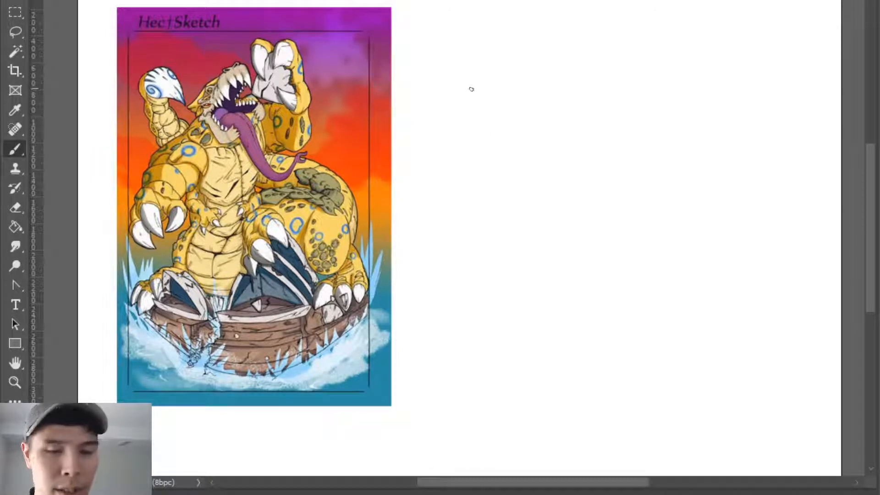
- Sketch a small pointed wedge with a curved upper edge, converging side strokes and a curved back edge beside the artwork
mouse_move(459, 92)
mouse_down()
mouse_move(496, 134)
mouse_move(514, 100)
mouse_up()
drag(454, 87, 479, 130)
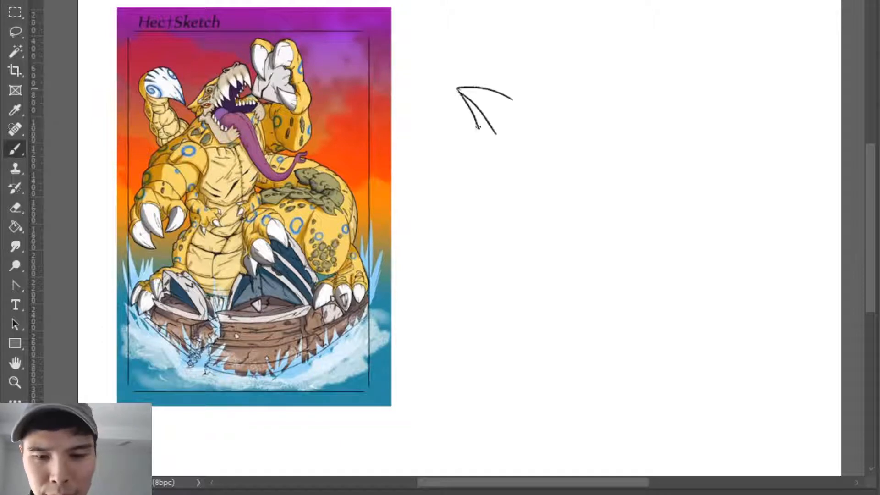
drag(456, 86, 499, 136)
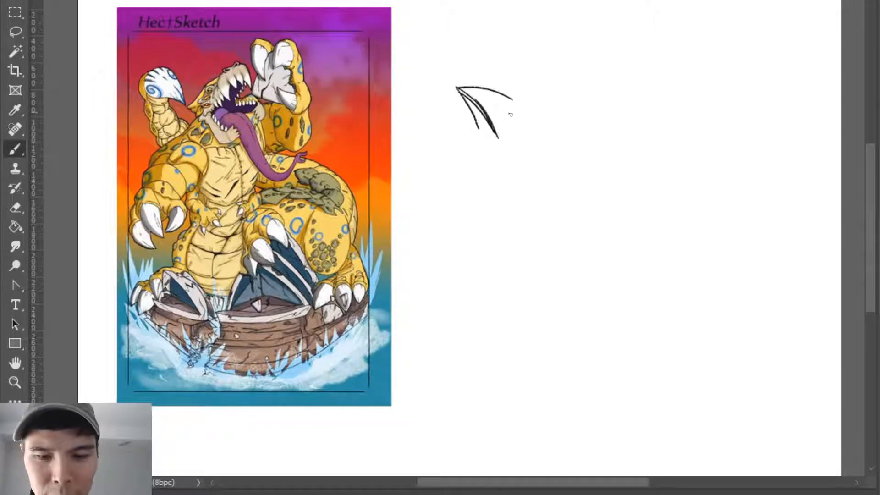
drag(501, 85, 507, 137)
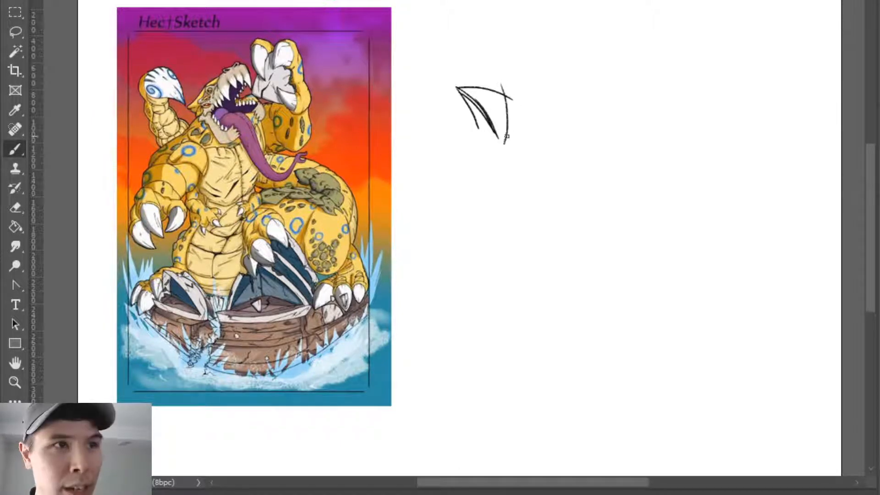
key(ctrl+z)
drag(502, 83, 513, 138)
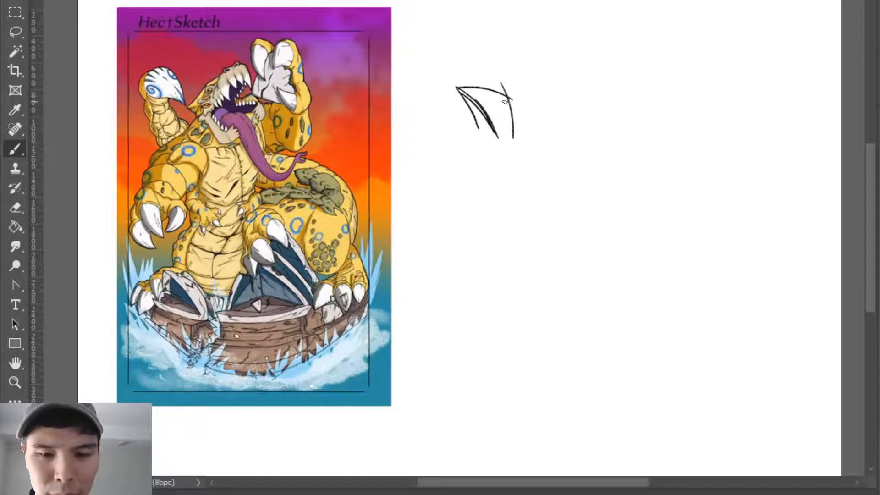
mouse_move(509, 96)
mouse_down()
mouse_move(497, 136)
mouse_move(515, 137)
mouse_move(496, 136)
mouse_move(518, 137)
mouse_up()
key(ctrl+z)
- Sketch a second curved shell behind the pointed wedge, and add short shading strokes and a dark base mark to the wedge
mouse_move(502, 81)
mouse_down()
mouse_move(517, 138)
mouse_move(518, 82)
mouse_move(542, 103)
mouse_up()
drag(503, 133, 512, 134)
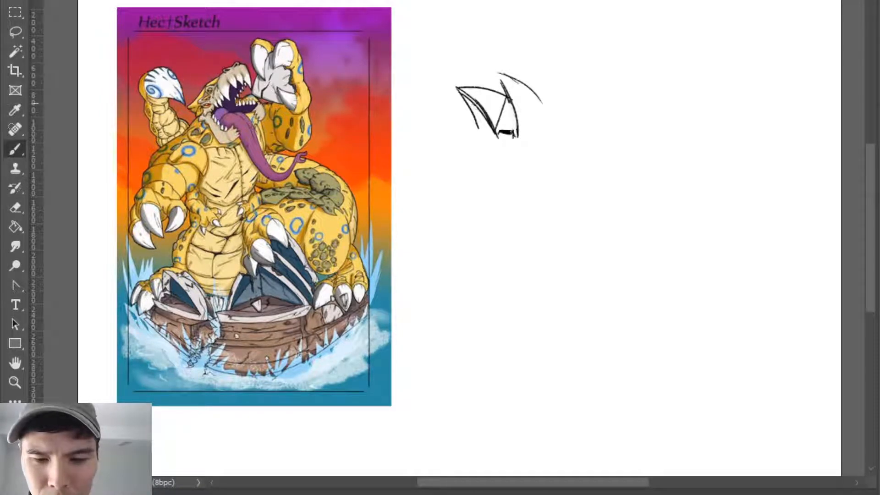
drag(472, 105, 481, 126)
drag(478, 111, 486, 129)
key(e)
mouse_move(507, 76)
mouse_down()
mouse_move(545, 108)
mouse_move(553, 101)
mouse_move(546, 139)
mouse_up()
key(b)
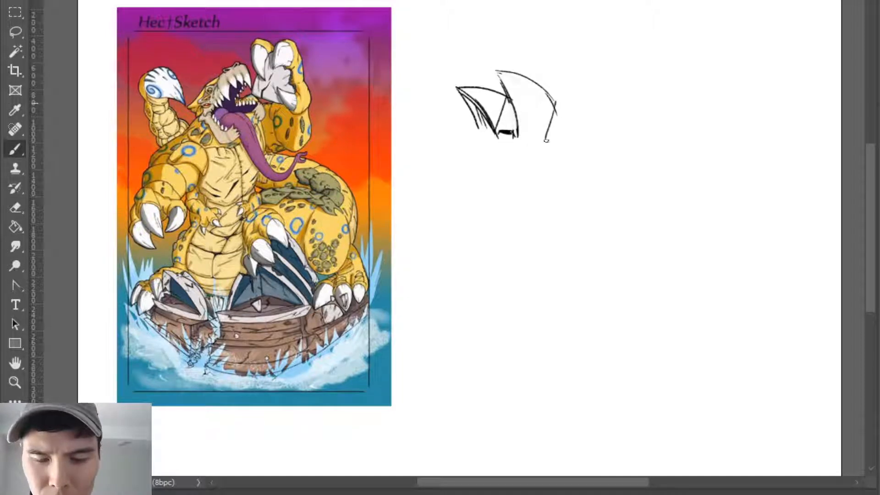
- Sketch a taller third shell behind the second, with a thick front edge, a sweeping curved back and short dark marks at its base
drag(555, 103, 570, 136)
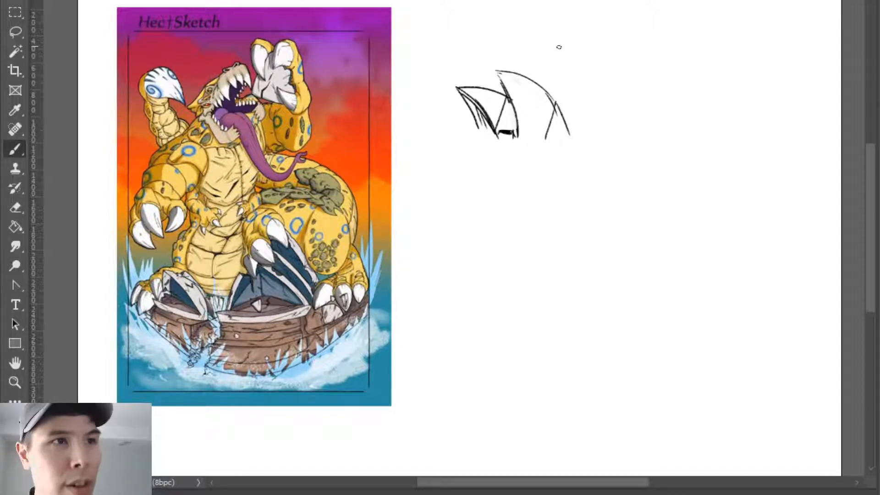
key(ctrl+z)
key(ctrl+z)
drag(534, 61, 568, 144)
drag(554, 104, 541, 138)
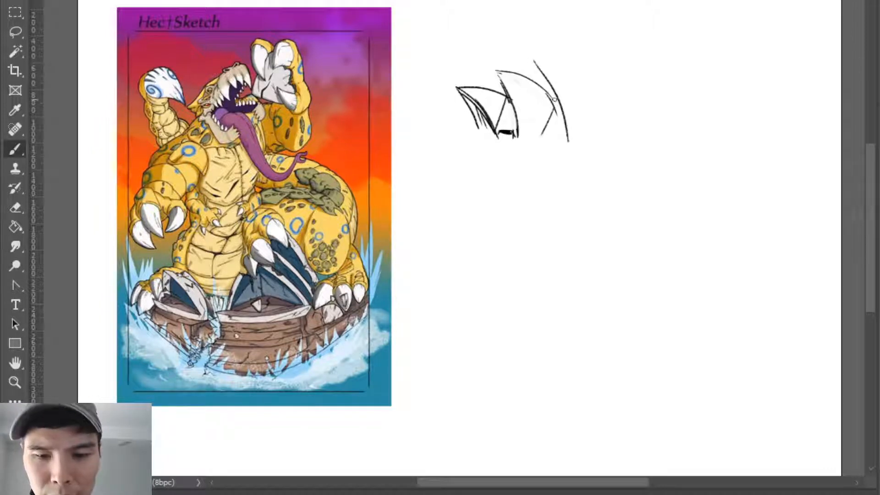
drag(535, 63, 565, 134)
drag(536, 59, 598, 102)
key(ctrl+z)
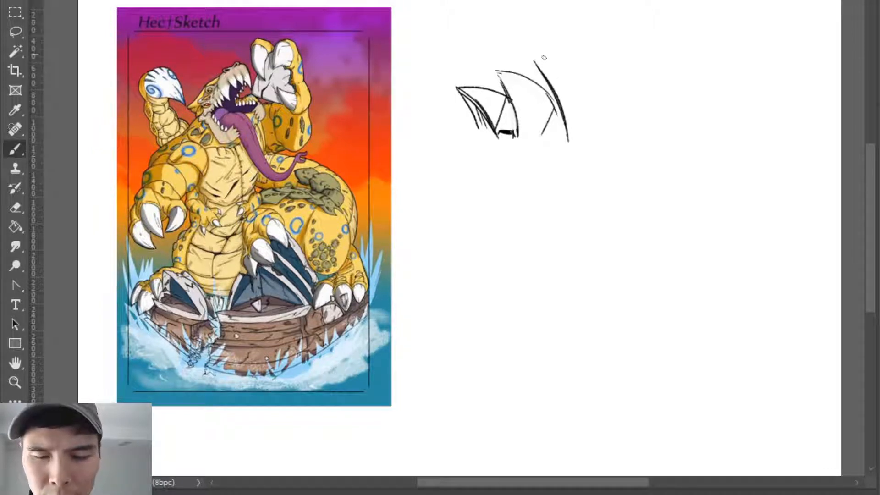
mouse_move(529, 53)
mouse_down()
mouse_move(563, 149)
mouse_move(563, 138)
mouse_move(543, 137)
mouse_move(601, 148)
mouse_move(625, 146)
mouse_up()
key(ctrl+z)
mouse_move(607, 145)
mouse_down()
mouse_move(626, 144)
mouse_move(601, 146)
mouse_up()
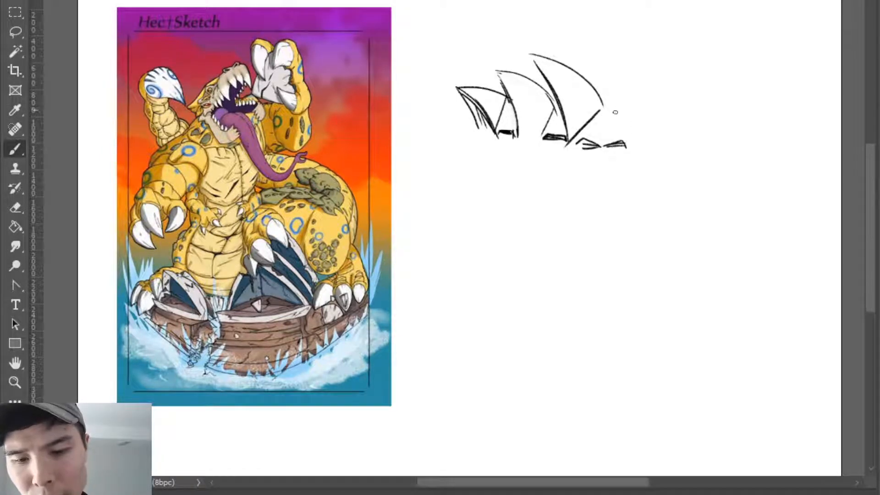
- Finish the third shell's back edge and add a pointed shell facing the opposite way behind it
drag(613, 108, 627, 139)
key(ctrl+z)
mouse_move(607, 107)
mouse_down()
mouse_move(625, 146)
mouse_move(665, 80)
mouse_move(632, 151)
mouse_up()
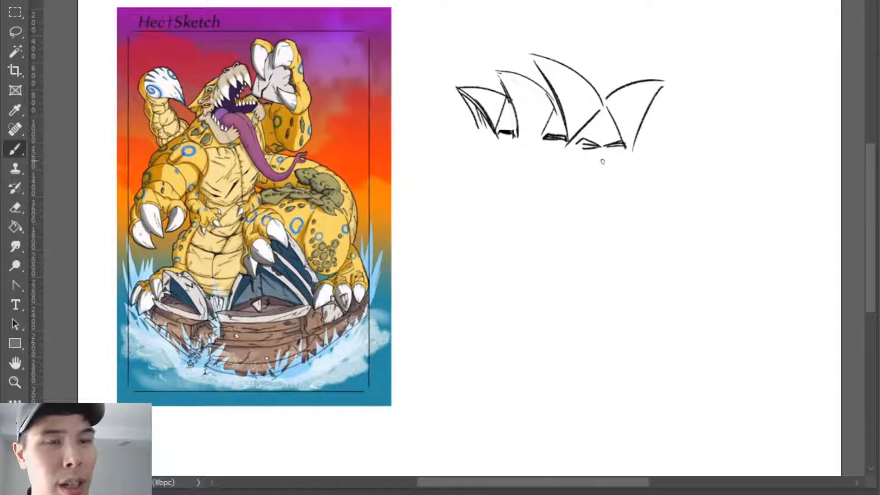
- Lasso the whole row of sketched shells, delete it and clear the selection
key(l)
drag(607, 170, 458, 146)
key(Delete)
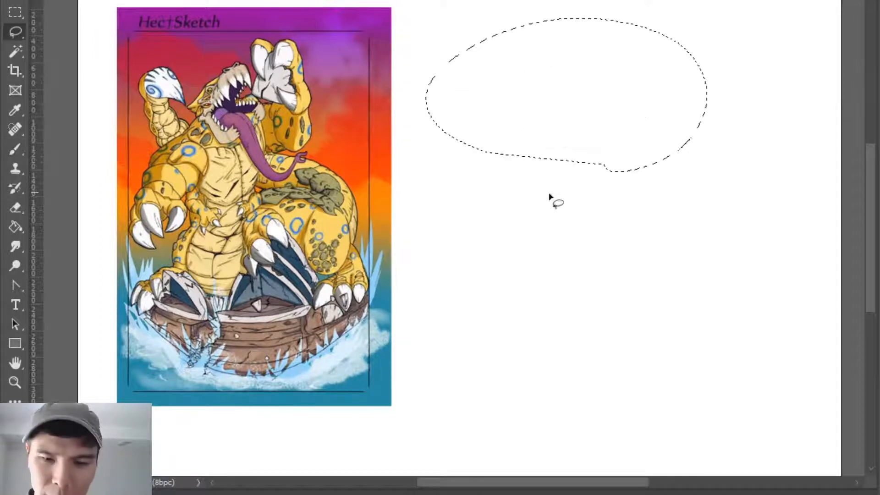
key(ctrl+d)
key(b)
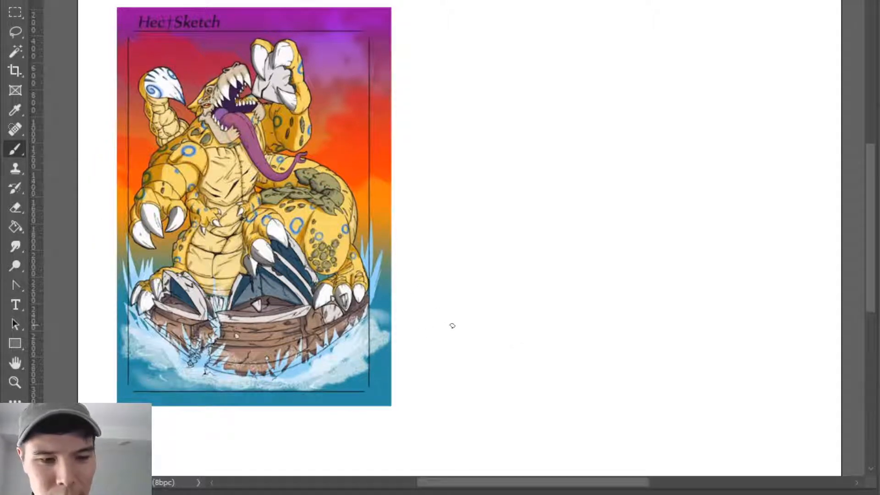
- Try several long, nearly horizontal base strokes low on the blank area and undo them
drag(484, 354, 601, 359)
key(ctrl+z)
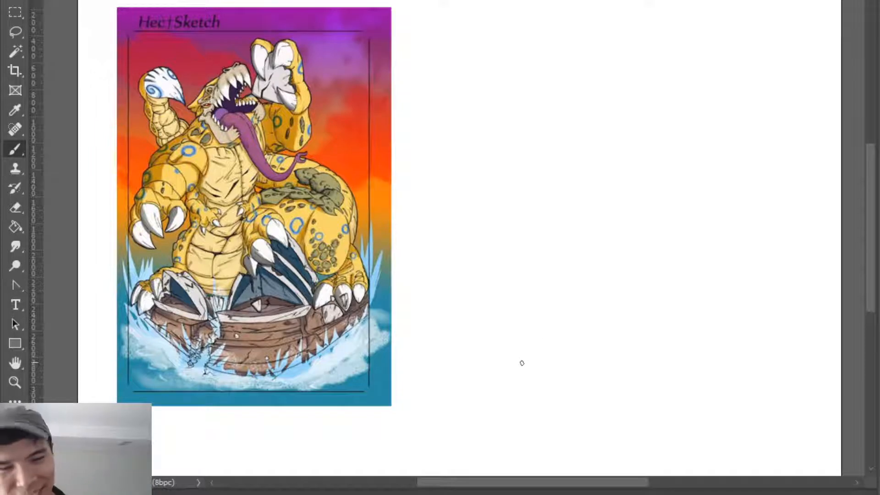
drag(534, 352, 606, 357)
drag(491, 340, 656, 349)
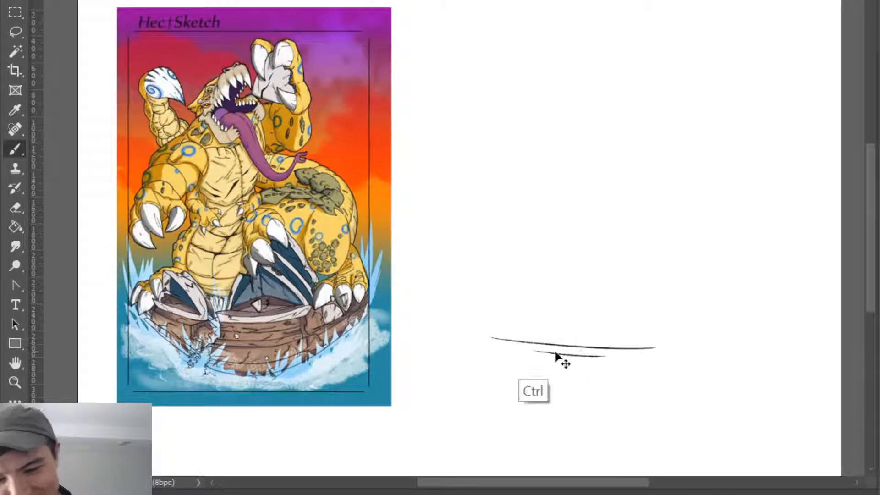
key(ctrl+z)
key(ctrl+z)
mouse_move(428, 345)
mouse_down()
mouse_move(669, 347)
mouse_move(667, 340)
mouse_up()
key(ctrl+z)
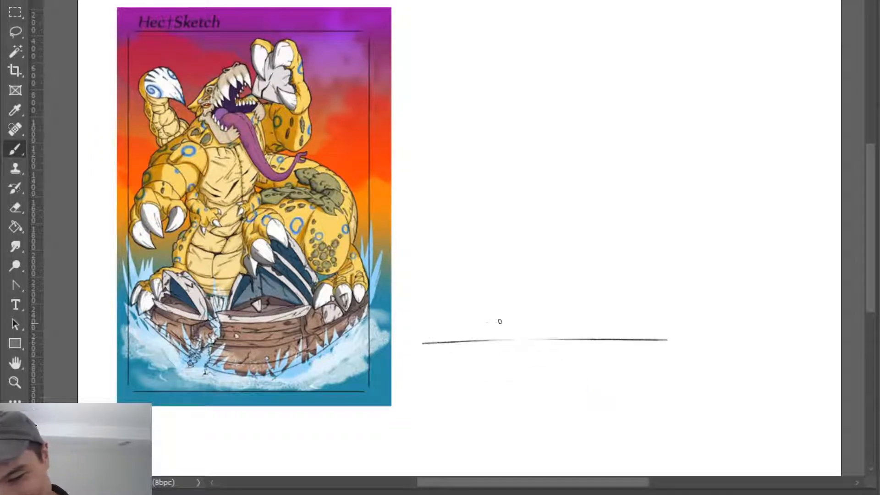
- Try a base built from long slanting strokes, flip it horizontally, and delete it all
mouse_move(429, 337)
mouse_down()
mouse_move(644, 304)
mouse_move(632, 312)
mouse_up()
drag(466, 341, 614, 321)
mouse_move(493, 342)
mouse_down()
mouse_move(605, 331)
mouse_move(636, 406)
mouse_up()
key(ctrl+t)
key(ctrl+shift+h)
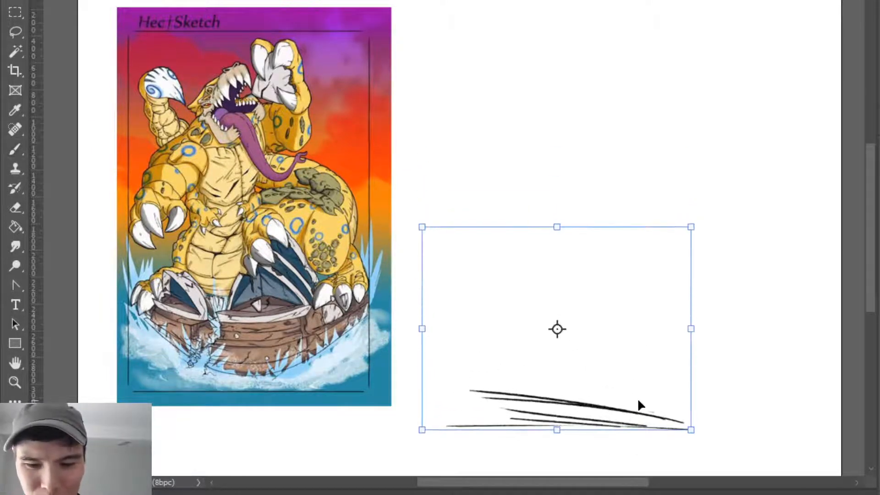
key(Return)
key(ctrl+shift+h)
key(ctrl+a)
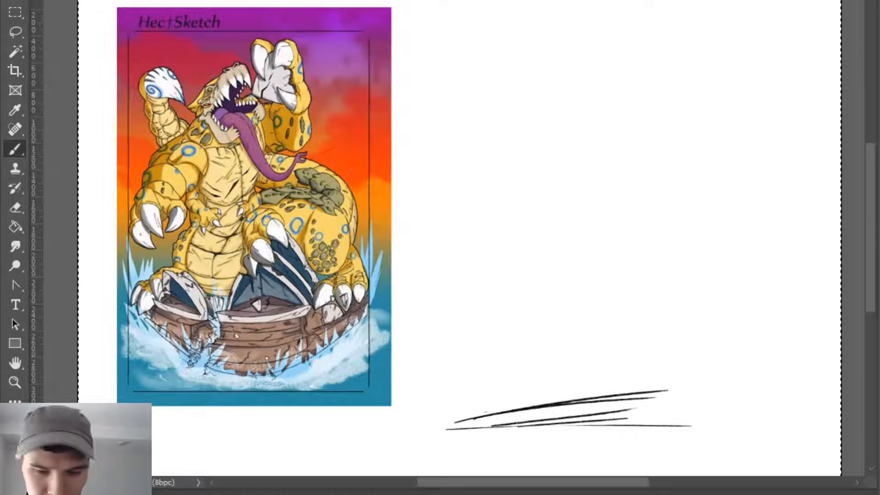
key(Delete)
- Sketch a long wedge-shaped base low on the canvas, with slanting upper lines, a flat lower line and short vertical ends
mouse_move(488, 401)
mouse_down()
mouse_move(650, 380)
mouse_move(659, 398)
mouse_up()
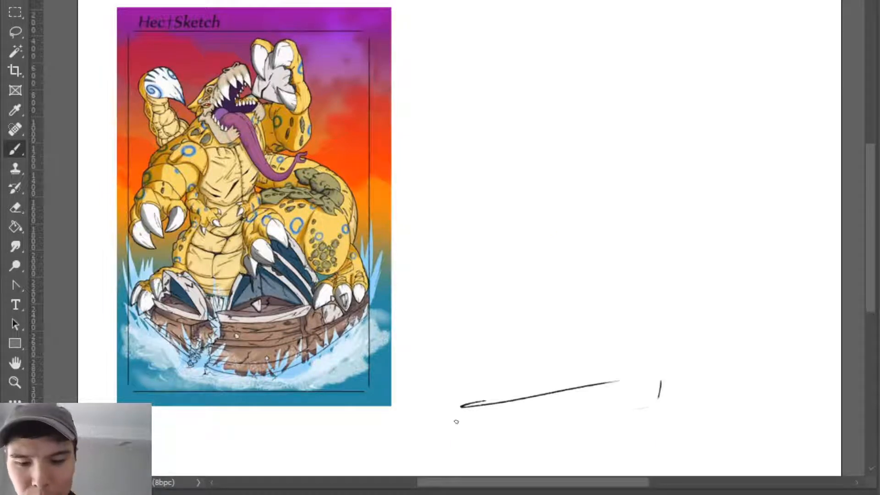
drag(470, 419, 659, 416)
drag(535, 400, 668, 382)
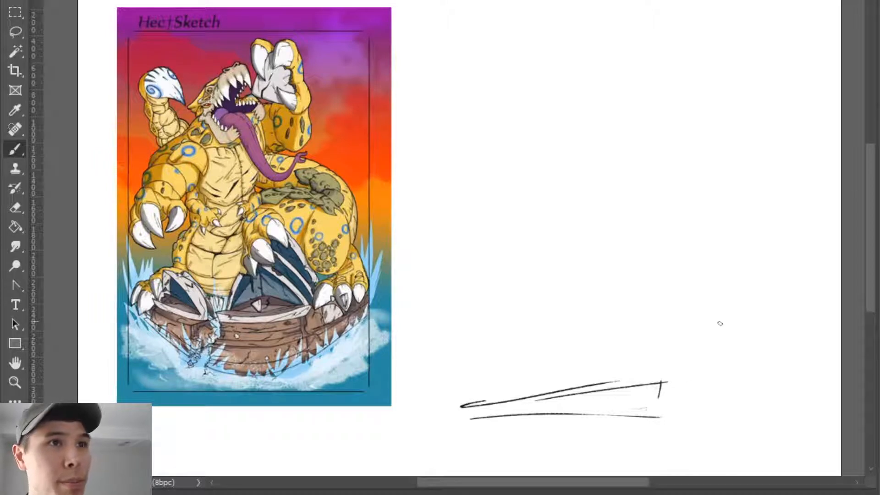
drag(663, 383, 661, 406)
drag(474, 405, 473, 423)
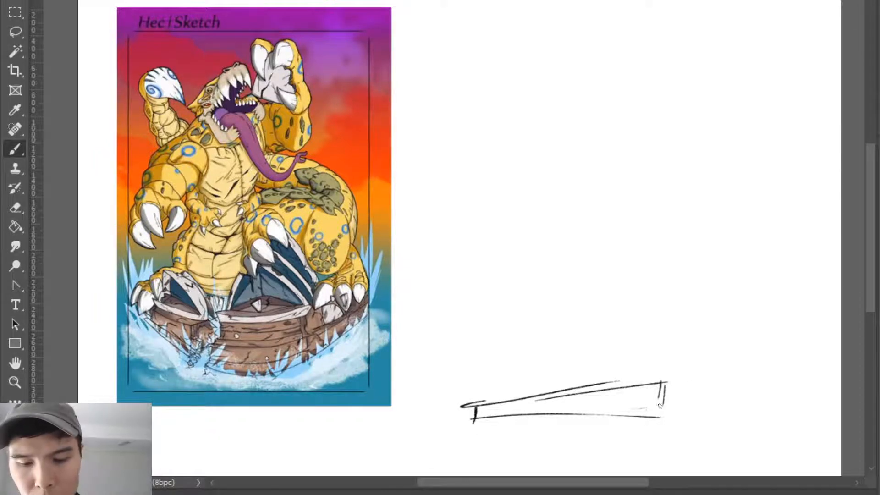
drag(661, 391, 659, 418)
- Try a single peaked shell standing on the base and undo it
mouse_move(554, 386)
mouse_down()
mouse_move(589, 312)
mouse_move(634, 373)
mouse_up()
key(ctrl+z)
key(ctrl+z)
mouse_move(555, 386)
mouse_down()
mouse_move(586, 310)
mouse_move(632, 370)
mouse_up()
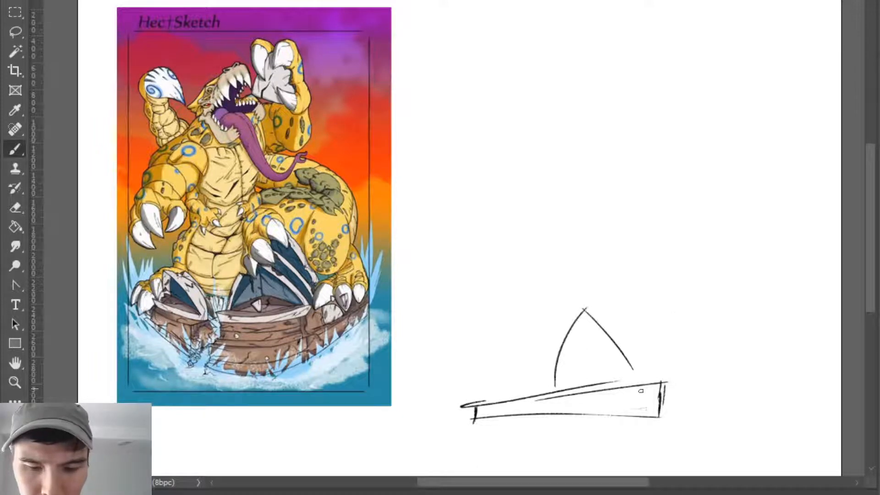
key(ctrl+z)
key(ctrl+z)
- Sketch a tall shell with a straight front and curved back on the base, plus two smaller overlapping shells in front of it
mouse_move(564, 323)
mouse_down()
mouse_move(559, 375)
mouse_move(630, 367)
mouse_up()
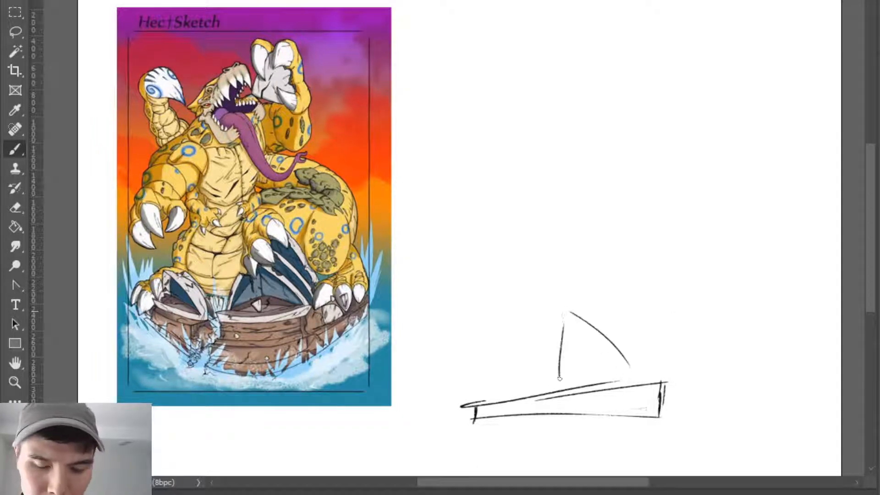
drag(560, 377, 564, 311)
mouse_move(496, 344)
mouse_down()
mouse_move(528, 370)
mouse_move(536, 394)
mouse_move(492, 393)
mouse_move(521, 352)
mouse_move(537, 368)
mouse_up()
mouse_move(518, 328)
mouse_down()
mouse_move(543, 376)
mouse_move(516, 348)
mouse_move(552, 343)
mouse_move(538, 335)
mouse_move(549, 370)
mouse_up()
key(ctrl+z)
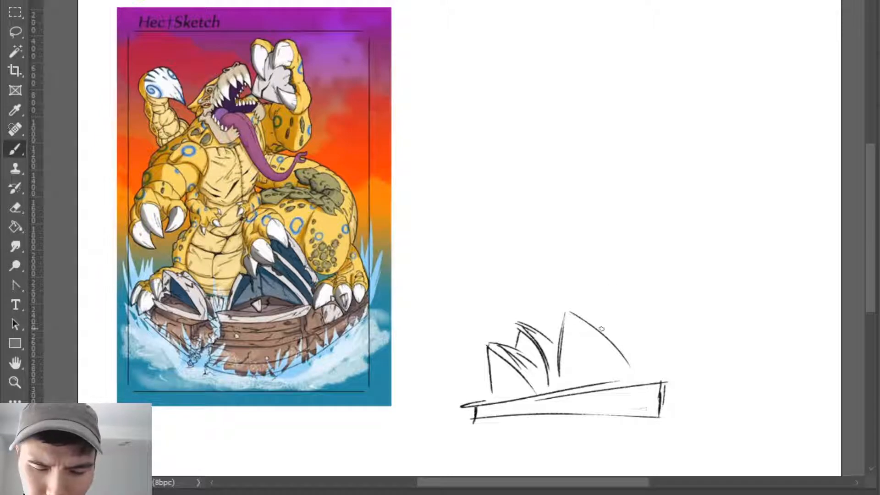
- Add vertical rib strokes inside the tall shell and double its curved back edge
mouse_move(577, 336)
mouse_down()
mouse_move(577, 362)
mouse_move(586, 355)
mouse_move(586, 378)
mouse_up()
drag(589, 334, 595, 368)
mouse_move(569, 314)
mouse_down()
mouse_move(603, 328)
mouse_move(595, 317)
mouse_move(634, 372)
mouse_up()
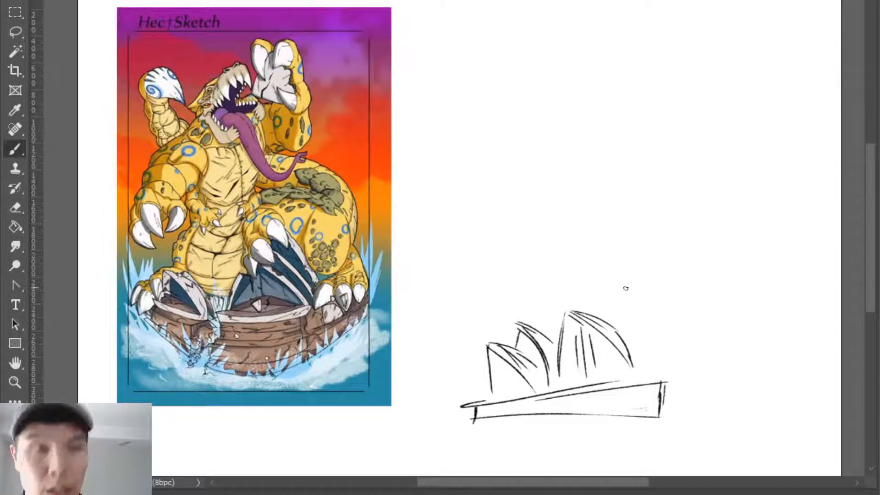
- Sketch two progressively taller ribbed shells behind the tall one, curving the last one's back edge down to the base
mouse_move(592, 303)
mouse_down()
mouse_move(592, 317)
mouse_move(622, 311)
mouse_move(637, 357)
mouse_move(586, 316)
mouse_move(631, 308)
mouse_move(647, 333)
mouse_up()
mouse_move(625, 262)
mouse_down()
mouse_move(660, 365)
mouse_move(618, 292)
mouse_move(647, 316)
mouse_move(656, 369)
mouse_move(668, 306)
mouse_move(672, 334)
mouse_up()
key(ctrl+z)
drag(653, 289, 671, 351)
drag(670, 319, 657, 378)
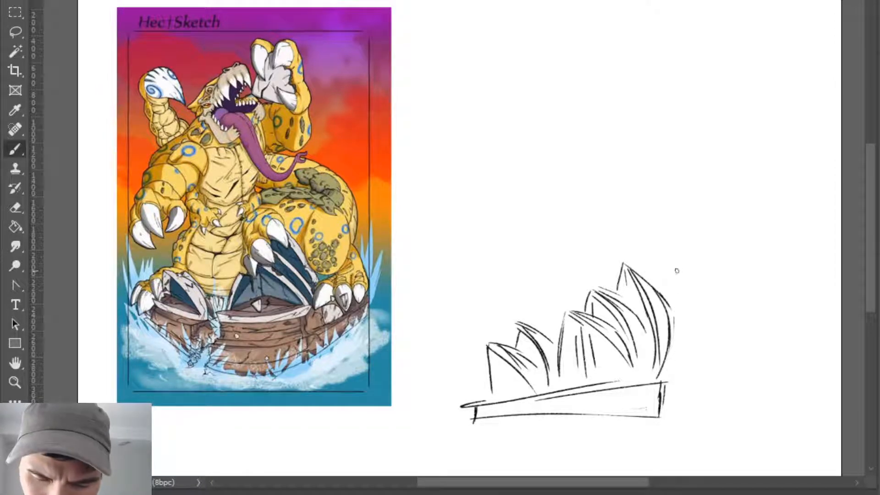
- Sketch an opposite-facing shell behind the tallest one, with a slanting inner edge, a lower edge and a curved outer edge
drag(672, 316, 694, 367)
mouse_move(673, 315)
mouse_down()
mouse_move(704, 366)
mouse_move(692, 374)
mouse_move(712, 386)
mouse_move(679, 360)
mouse_move(700, 357)
mouse_move(698, 371)
mouse_up()
key(e)
key(b)
mouse_move(670, 313)
mouse_down()
mouse_move(701, 300)
mouse_move(708, 362)
mouse_up()
drag(713, 310, 702, 378)
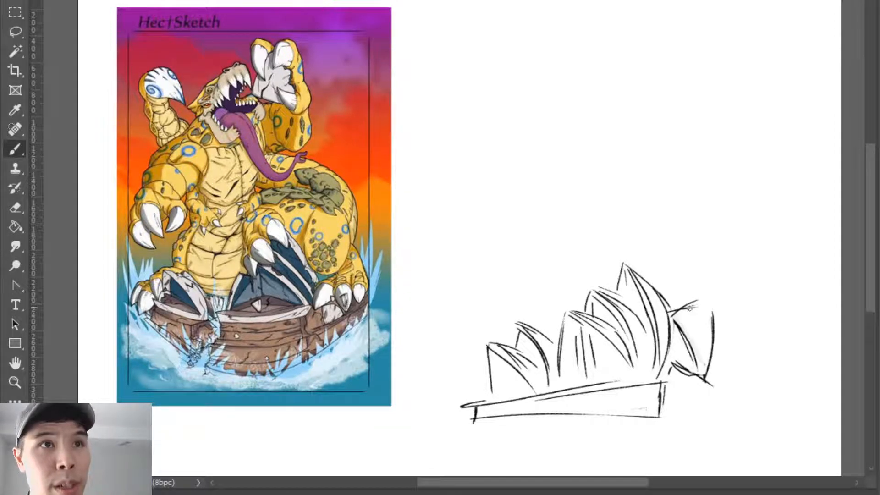
- Erase the opposite-facing shell's upper and outer edges and redraw them with a lower, flatter top and a darker outer side
key(e)
mouse_move(686, 309)
mouse_down()
mouse_move(712, 308)
mouse_move(673, 309)
mouse_move(675, 321)
mouse_move(712, 319)
mouse_move(708, 373)
mouse_up()
key(b)
key(e)
key(b)
key(e)
key(b)
key(e)
key(b)
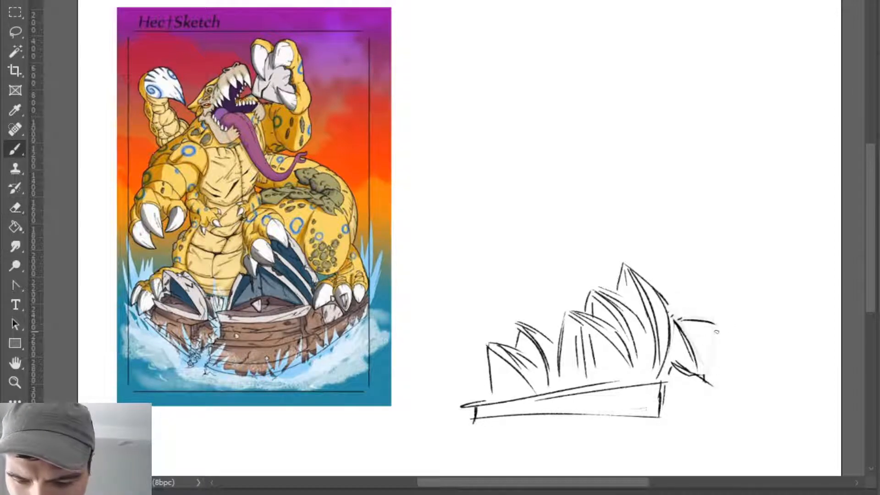
drag(718, 334, 705, 380)
drag(717, 335, 706, 385)
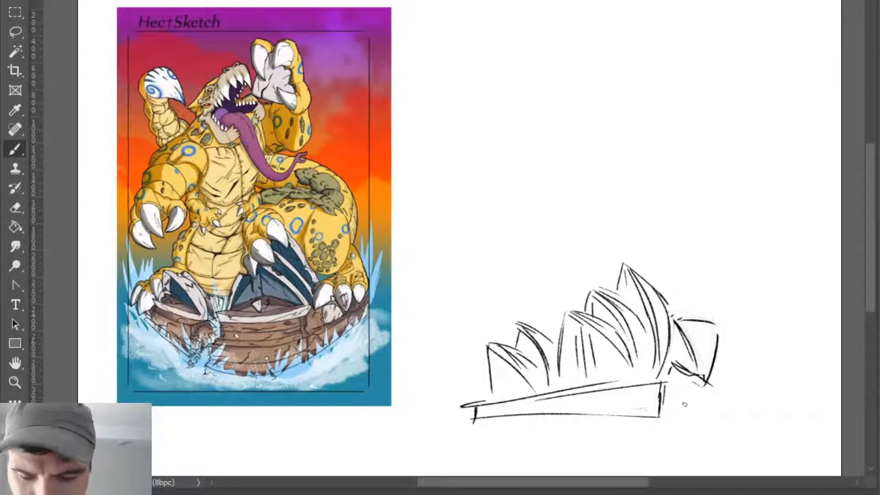
- Thicken the base with a second slanting ledge under the shells and reinforce its short end edges
mouse_move(497, 402)
mouse_down()
mouse_move(655, 369)
mouse_move(635, 366)
mouse_move(642, 369)
mouse_up()
mouse_move(481, 396)
mouse_down()
mouse_move(667, 364)
mouse_move(657, 411)
mouse_up()
drag(479, 427, 482, 394)
- Draw a long, dark ground line beneath the base with overlapping horizontal strokes and a short tick at each end
mouse_move(507, 434)
mouse_down()
mouse_move(454, 441)
mouse_move(644, 440)
mouse_move(671, 429)
mouse_up()
drag(569, 438, 757, 434)
drag(649, 433, 721, 431)
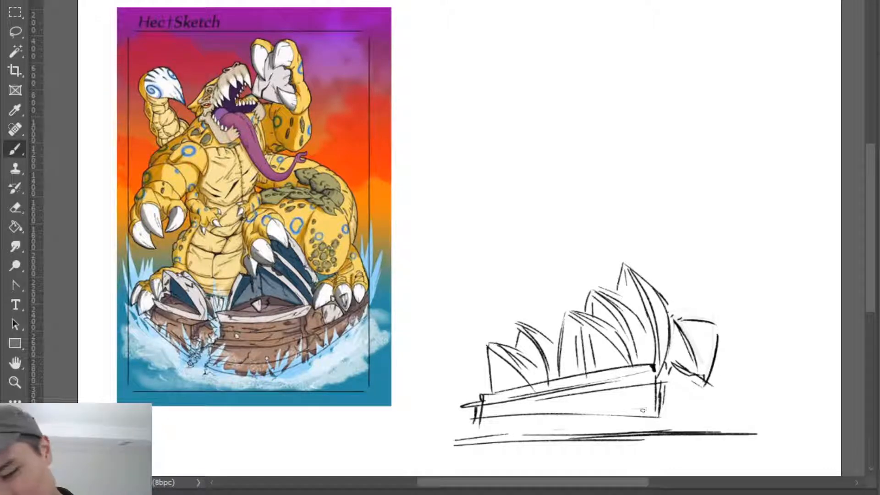
drag(572, 434, 724, 432)
key(ctrl+z)
drag(453, 437, 500, 433)
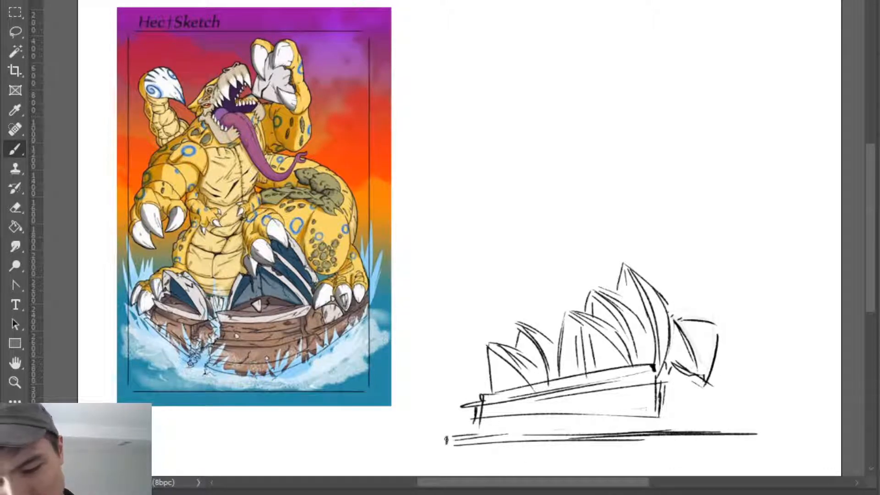
drag(446, 440, 761, 430)
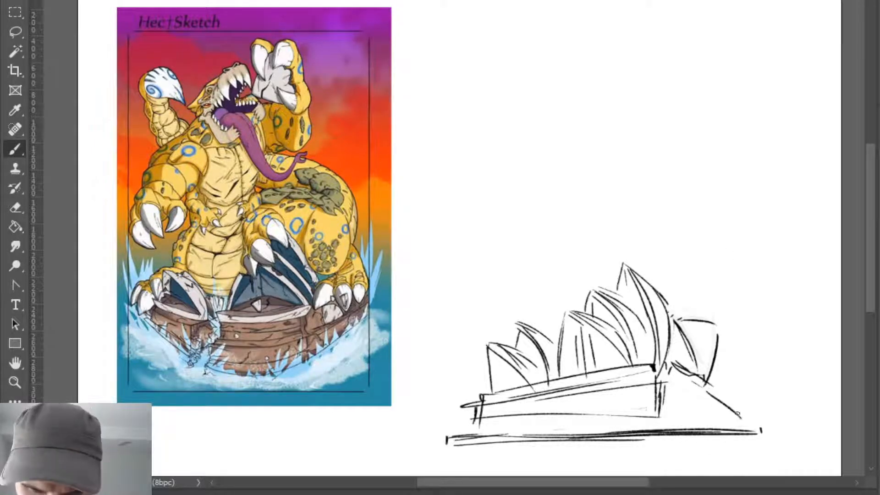
- Finish the base's sloping far side with a short end mark, and sketch small curved shells along the slope
mouse_move(735, 408)
mouse_down()
mouse_move(705, 386)
mouse_move(744, 424)
mouse_up()
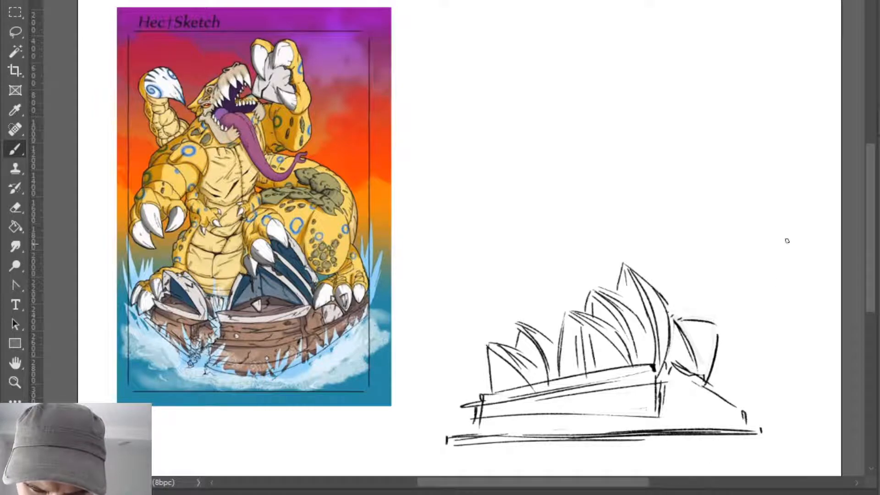
mouse_move(718, 376)
mouse_down()
mouse_move(736, 400)
mouse_move(738, 373)
mouse_up()
key(ctrl+z)
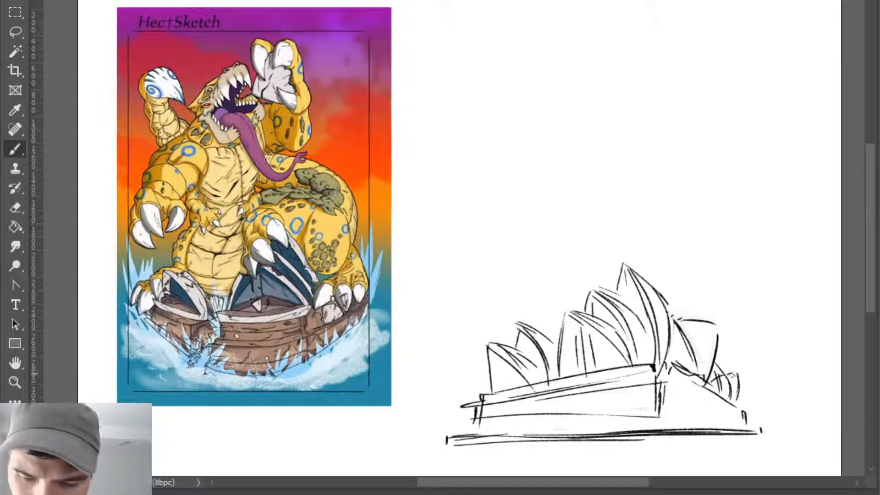
key(e)
key(b)
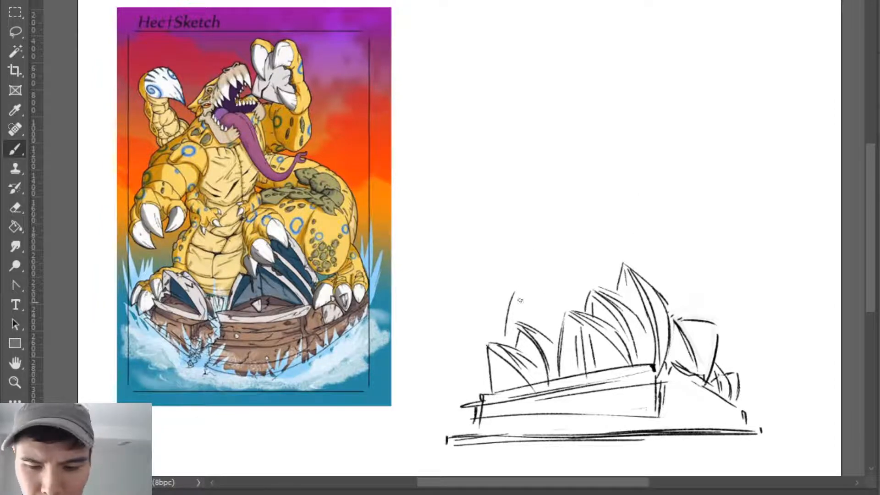
- Rough in a large, broken arc rising above and around the shell building
mouse_move(546, 245)
mouse_down()
mouse_move(509, 306)
mouse_move(563, 214)
mouse_up()
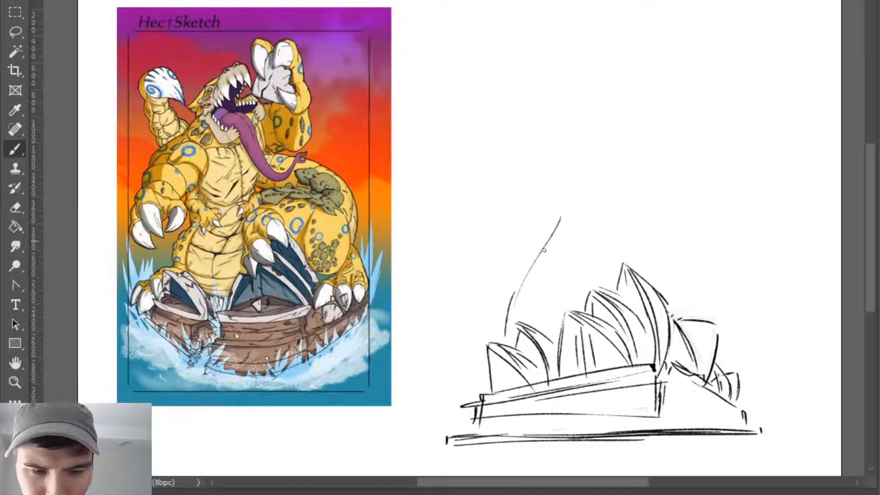
mouse_move(535, 268)
mouse_down()
mouse_move(547, 229)
mouse_move(592, 174)
mouse_up()
drag(697, 183, 722, 214)
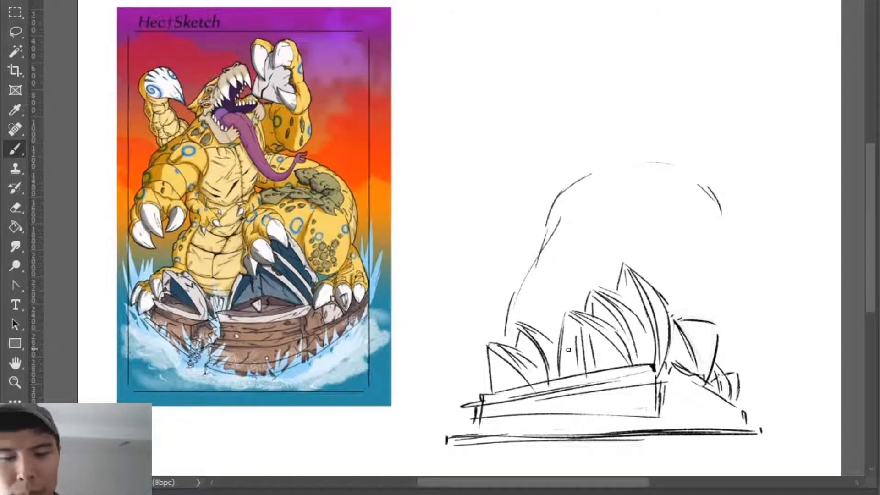
- Erase the arc's upper front section and redraw it as a broad, flatter dome reaching the far side
key(e)
mouse_move(560, 212)
mouse_down()
mouse_move(549, 242)
mouse_move(667, 168)
mouse_up()
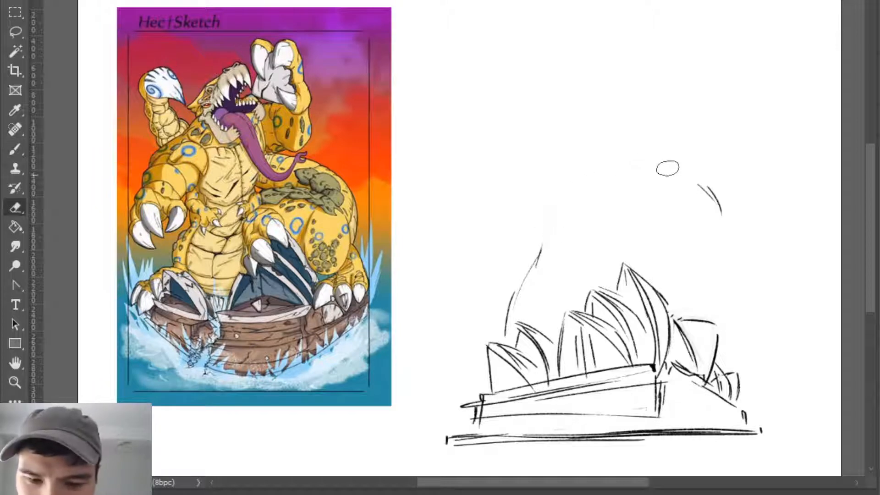
key(b)
mouse_move(549, 212)
mouse_down()
mouse_move(560, 187)
mouse_move(607, 163)
mouse_move(675, 157)
mouse_up()
mouse_move(598, 166)
mouse_down()
mouse_move(682, 155)
mouse_move(701, 172)
mouse_up()
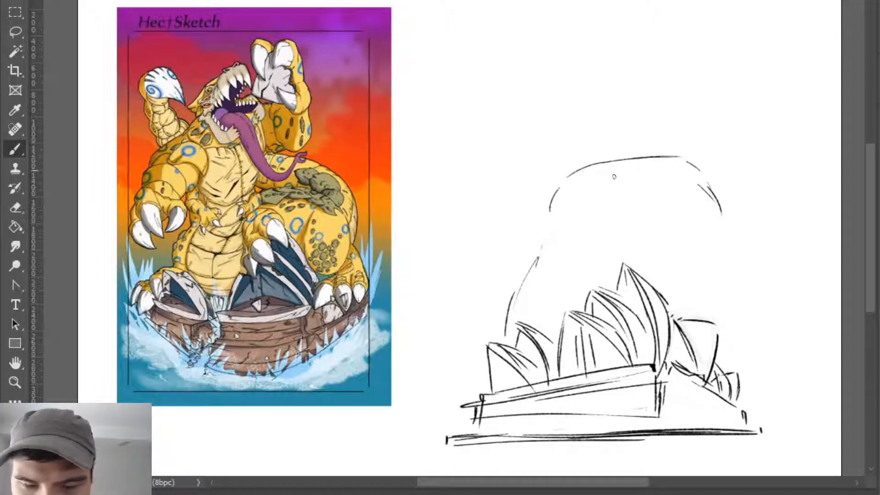
- Draw two dark oval eyes, two small nostrils and a jagged row of upper teeth along the dome's underside
drag(600, 169, 668, 165)
key(e)
key(b)
key(ctrl+z)
mouse_move(583, 174)
mouse_down()
mouse_move(571, 173)
mouse_move(596, 197)
mouse_move(639, 182)
mouse_move(606, 193)
mouse_move(603, 186)
mouse_move(665, 179)
mouse_move(696, 204)
mouse_up()
key(ctrl+z)
key(e)
key(b)
key(ctrl+z)
- Sketch the two sides of the open mouth, curving inward as they descend from the upper teeth
mouse_move(664, 178)
mouse_down()
mouse_move(687, 175)
mouse_move(690, 219)
mouse_up()
mouse_move(574, 182)
mouse_down()
mouse_move(590, 188)
mouse_move(595, 246)
mouse_move(633, 244)
mouse_up()
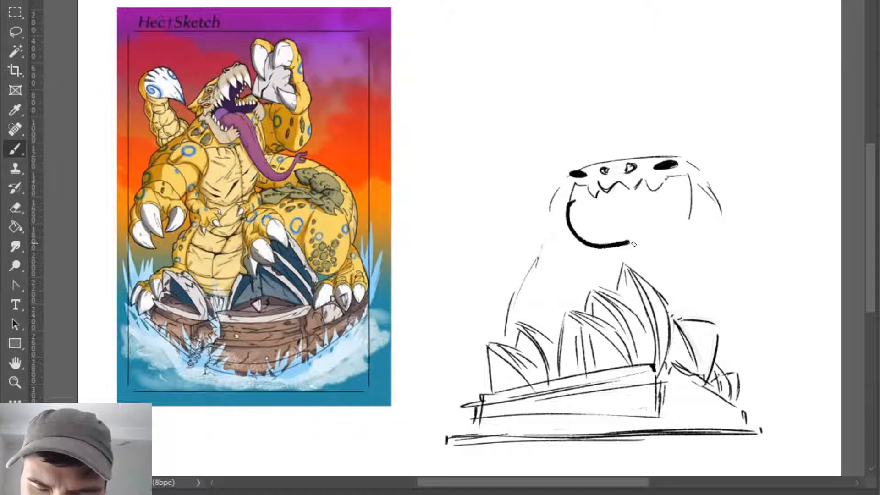
key(ctrl+z)
drag(569, 204, 591, 251)
key(ctrl+z)
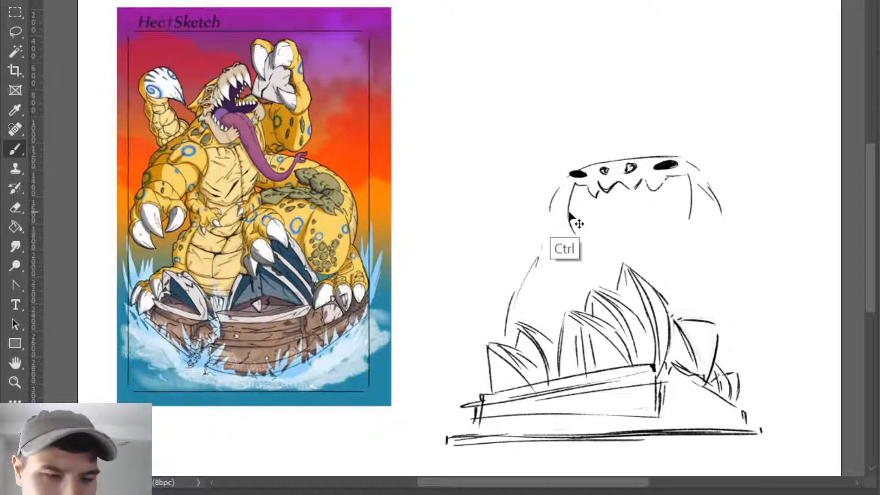
drag(570, 194, 579, 233)
key(ctrl+z)
key(ctrl+z)
drag(574, 184, 579, 243)
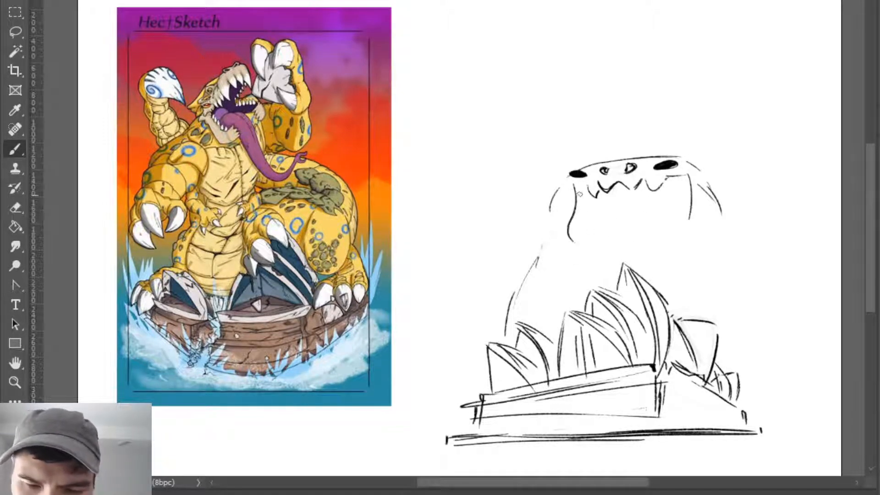
key(ctrl+z)
mouse_move(570, 181)
mouse_down()
mouse_move(586, 184)
mouse_move(567, 211)
mouse_move(578, 239)
mouse_up()
drag(690, 208, 687, 228)
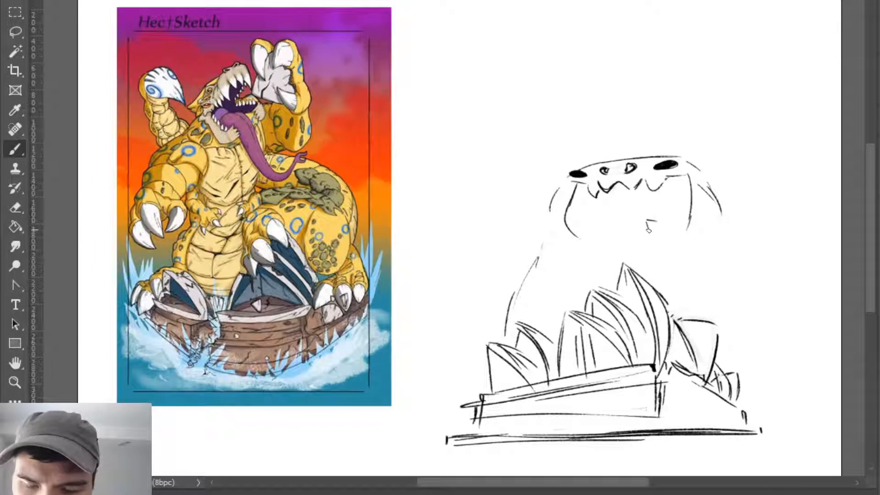
- Draw jagged broken ends for a lower jaw split in two, leaving a gap in the middle
mouse_move(644, 248)
mouse_down()
mouse_move(679, 241)
mouse_move(642, 231)
mouse_move(645, 221)
mouse_move(641, 235)
mouse_up()
key(e)
key(b)
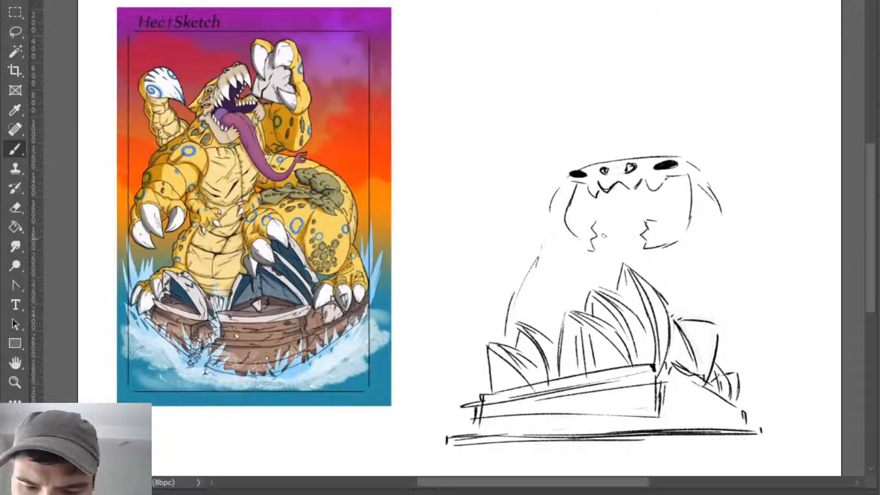
drag(600, 222, 597, 253)
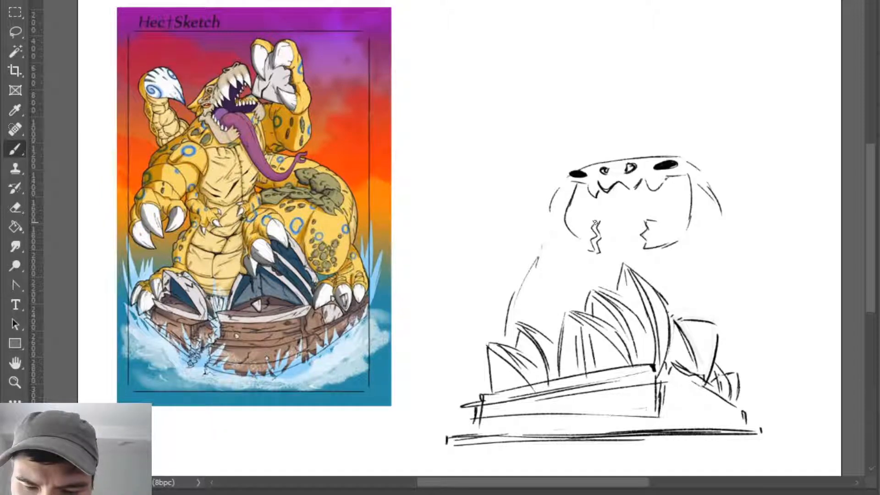
- Shape both lower jaw halves with a line across their upper edges and rounded outer undersides
mouse_move(572, 202)
mouse_down()
mouse_move(567, 212)
mouse_move(600, 220)
mouse_move(564, 209)
mouse_move(595, 219)
mouse_move(565, 235)
mouse_move(566, 217)
mouse_move(595, 250)
mouse_move(676, 247)
mouse_move(683, 237)
mouse_move(675, 248)
mouse_up()
key(ctrl+z)
key(e)
key(b)
key(e)
key(b)
mouse_move(693, 219)
mouse_down()
mouse_move(676, 244)
mouse_move(662, 218)
mouse_move(686, 215)
mouse_up()
key(e)
key(b)
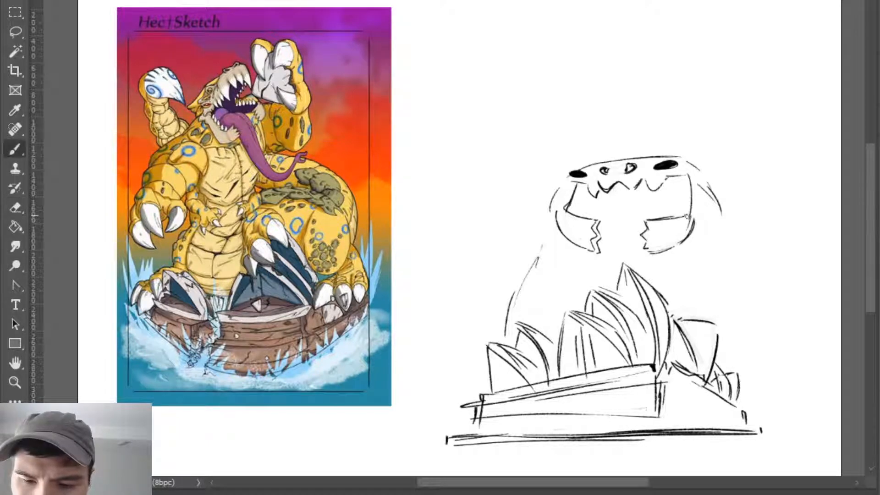
- Erase the far jaw half's outer curve and redraw it with a cleaner, darker underside
key(e)
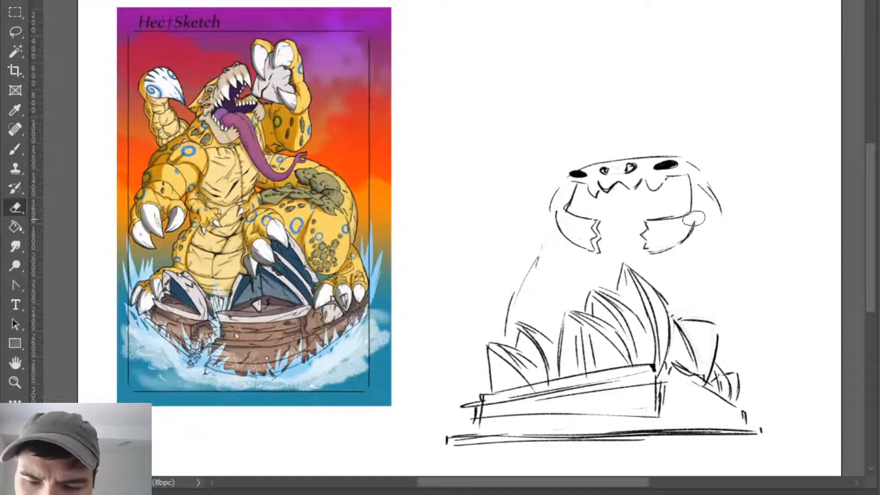
key(b)
key(e)
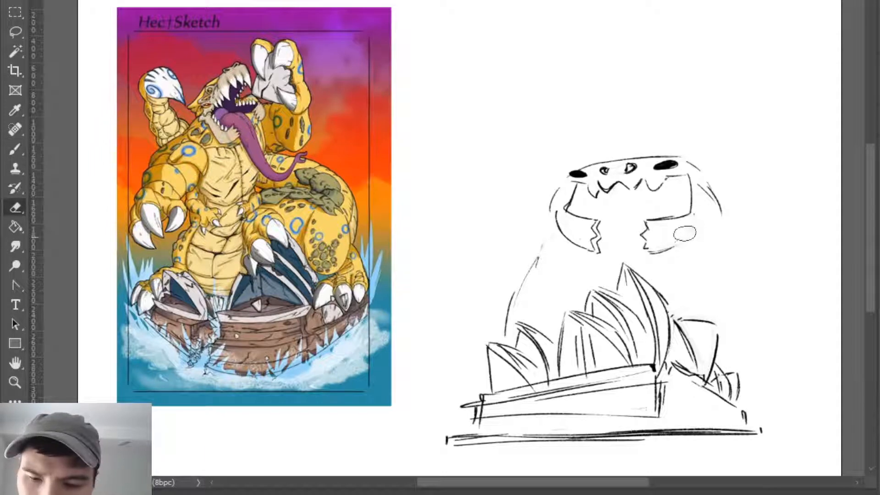
key(b)
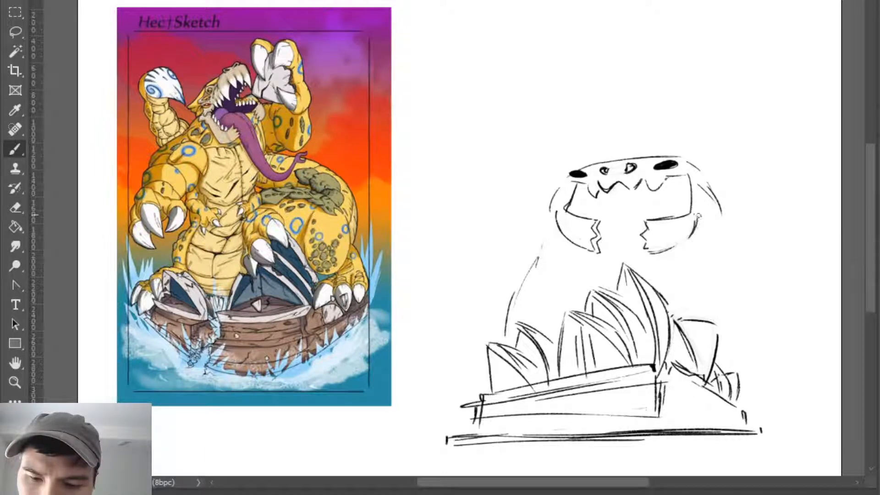
key(e)
mouse_move(657, 250)
mouse_down()
mouse_move(643, 247)
mouse_move(666, 251)
mouse_move(688, 238)
mouse_up()
key(b)
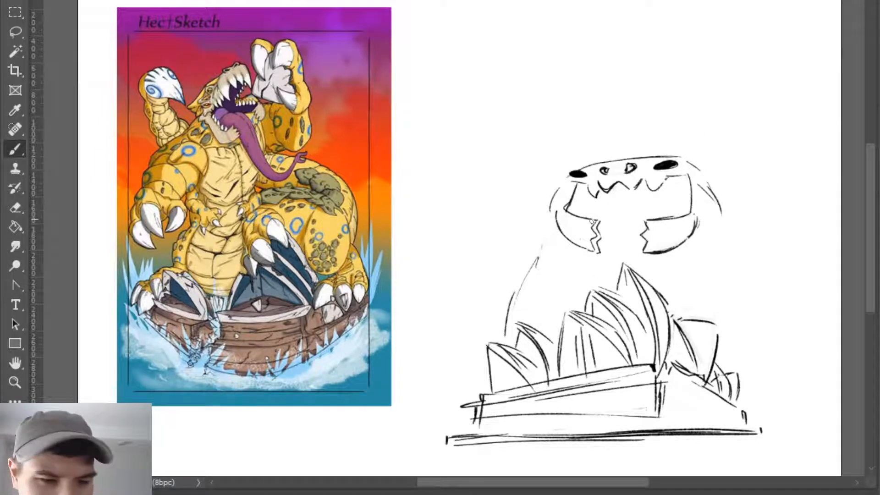
- Remove both lower jaw halves and the near side of the mouth, keeping the eyes and upper teeth
mouse_move(596, 212)
mouse_down()
mouse_move(639, 216)
mouse_move(650, 203)
mouse_move(687, 234)
mouse_move(562, 239)
mouse_move(599, 243)
mouse_move(588, 224)
mouse_move(565, 222)
mouse_up()
key(ctrl+z)
key(ctrl+z)
key(e)
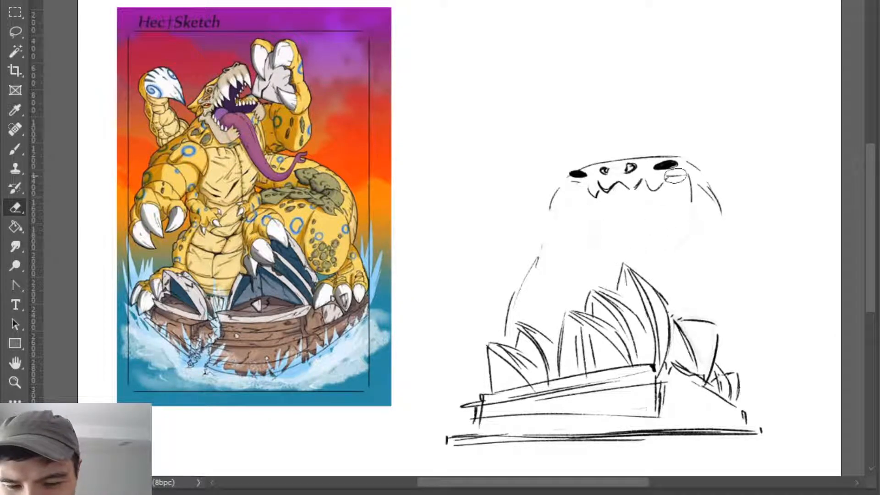
- Add short strokes for the mouth corners beneath both eyes and trim around the near eye
key(b)
drag(662, 184, 693, 182)
drag(595, 188, 565, 200)
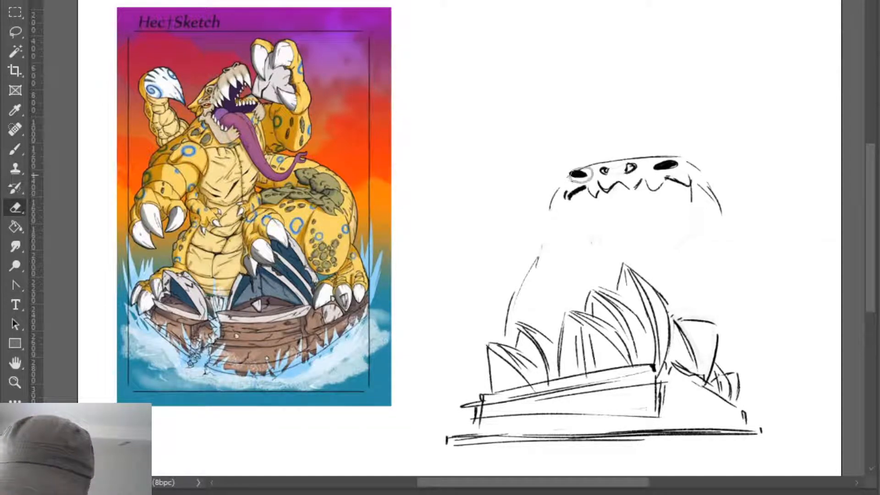
mouse_move(585, 175)
mouse_down()
mouse_move(576, 174)
mouse_move(588, 176)
mouse_up()
key(b)
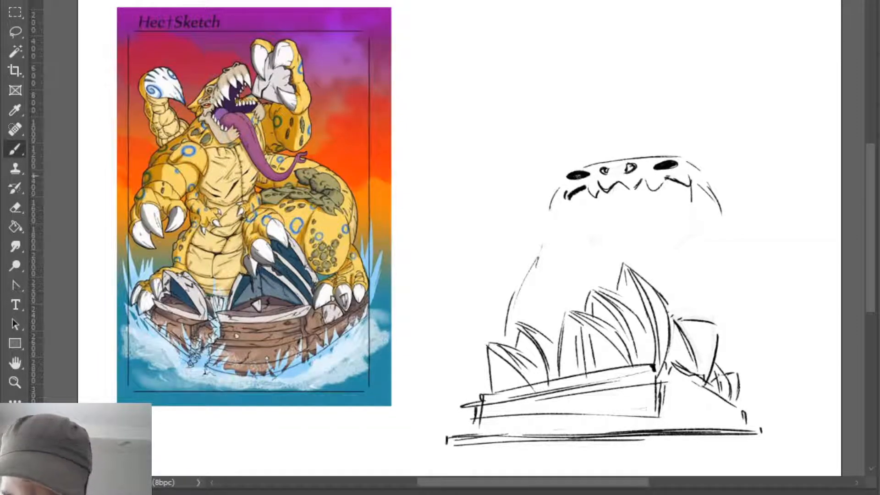
- Fill in the nostrils and enlarge the far eye into a longer dark oval
key(e)
key(b)
mouse_move(660, 165)
mouse_down()
mouse_move(682, 166)
mouse_move(627, 170)
mouse_move(629, 162)
mouse_move(632, 170)
mouse_up()
key(e)
key(b)
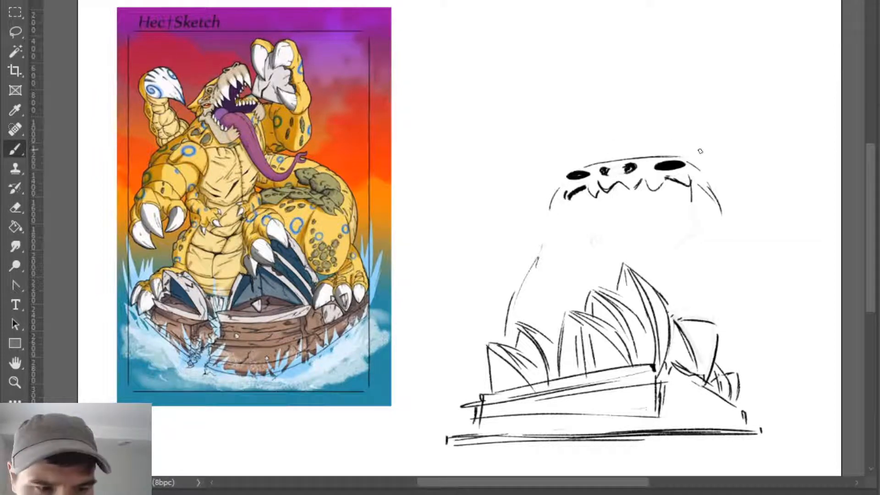
- Erase the loose lines on the head's far side and redraw the far mouth corner as a short curve
mouse_move(713, 174)
mouse_down()
mouse_move(737, 186)
mouse_move(721, 203)
mouse_up()
key(ctrl+z)
key(ctrl+z)
key(e)
mouse_move(710, 189)
mouse_down()
mouse_move(717, 215)
mouse_move(723, 197)
mouse_move(701, 181)
mouse_move(715, 192)
mouse_move(691, 185)
mouse_move(686, 218)
mouse_move(672, 181)
mouse_move(691, 185)
mouse_up()
key(b)
drag(691, 183, 699, 209)
key(ctrl+z)
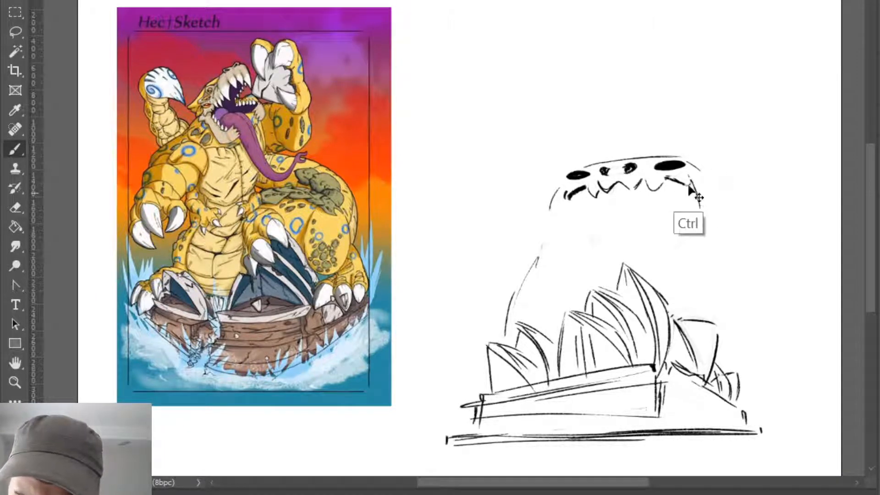
drag(669, 178, 689, 182)
key(e)
mouse_move(691, 178)
mouse_down()
mouse_move(670, 177)
mouse_move(694, 178)
mouse_move(697, 199)
mouse_up()
key(b)
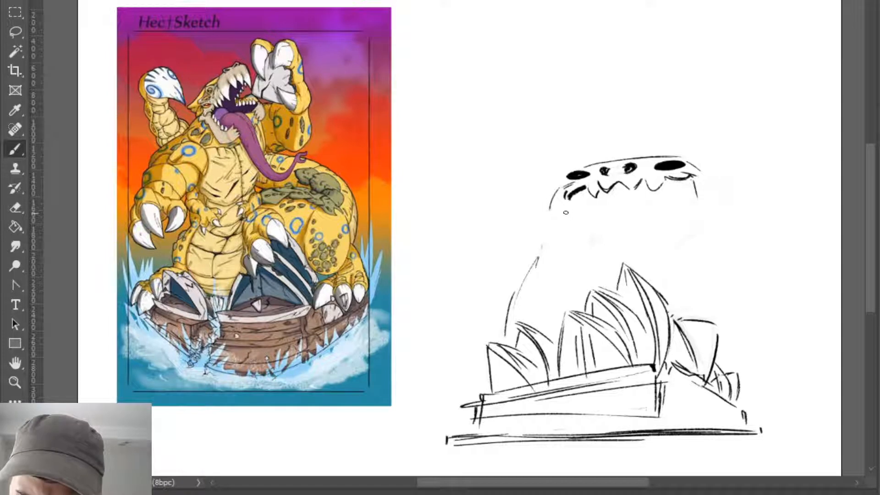
- Draw the open mouth's near side and arched lower edge, with a short stroke at the far corner
mouse_move(569, 189)
mouse_down()
mouse_move(589, 188)
mouse_move(567, 194)
mouse_move(580, 215)
mouse_move(575, 203)
mouse_move(564, 240)
mouse_move(593, 253)
mouse_move(691, 240)
mouse_up()
key(e)
key(b)
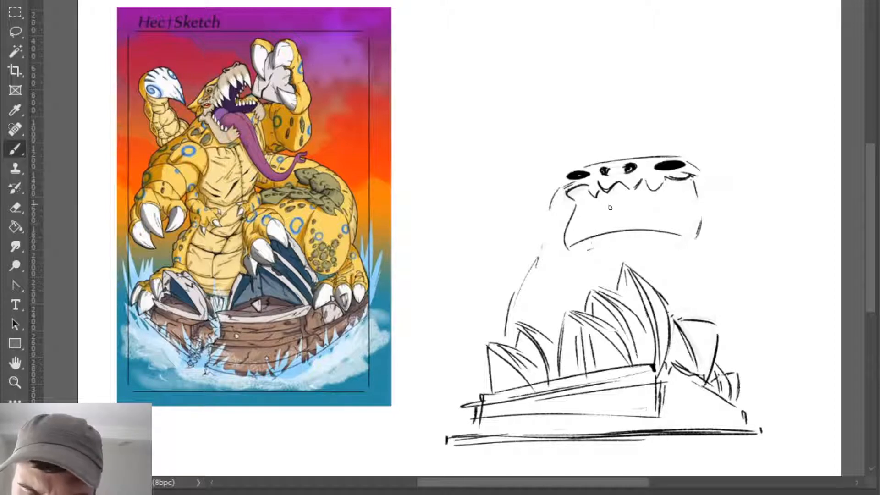
- Mark the lower jaw's centre and draw the far half's jagged break with short underside strokes
drag(616, 229, 614, 243)
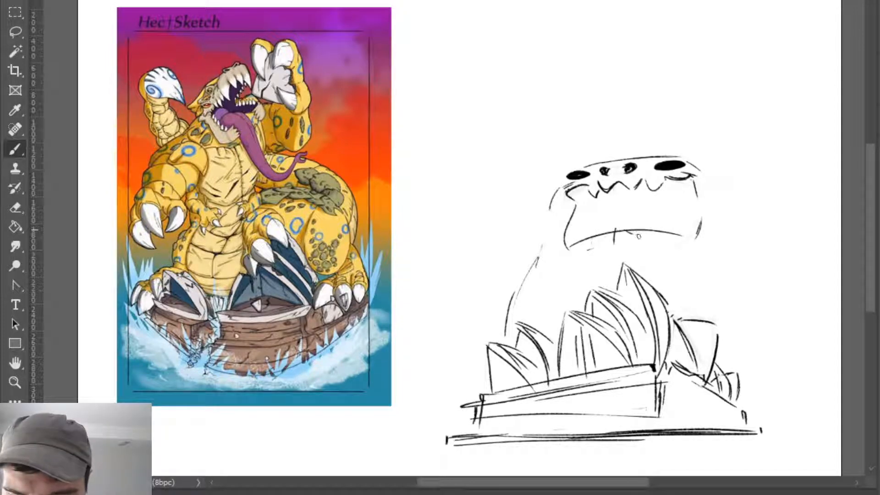
key(ctrl+z)
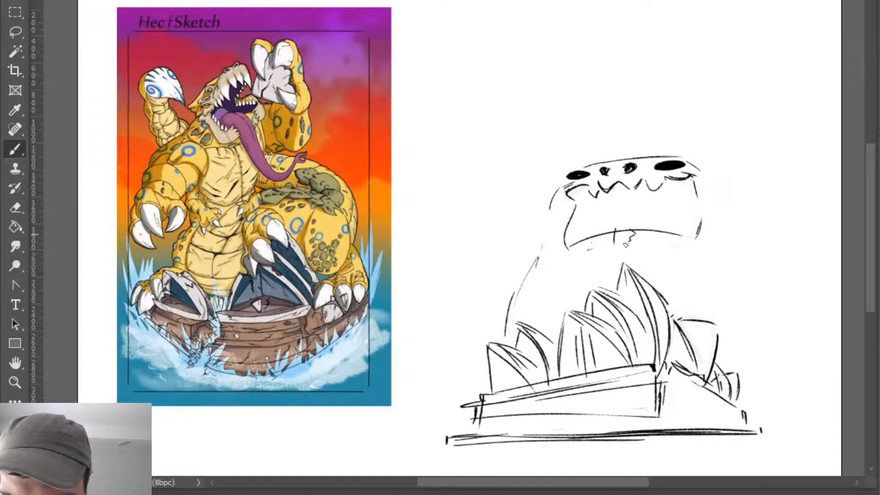
key(ctrl+z)
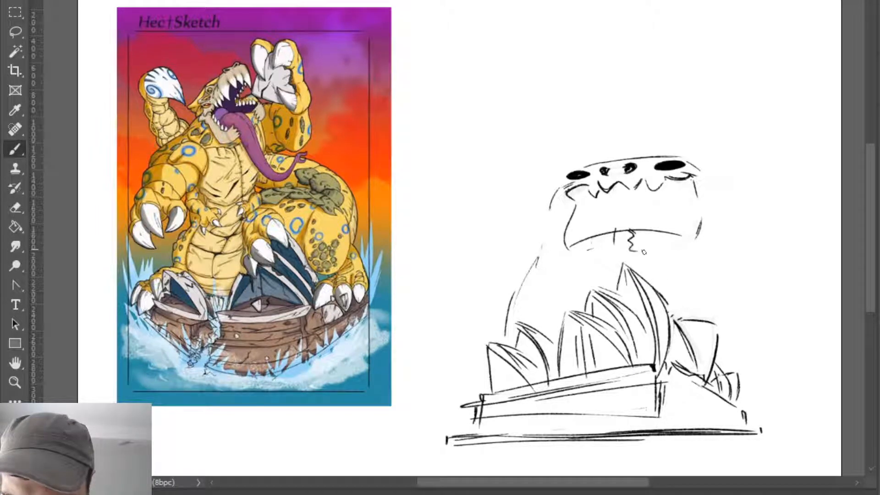
drag(632, 250, 659, 255)
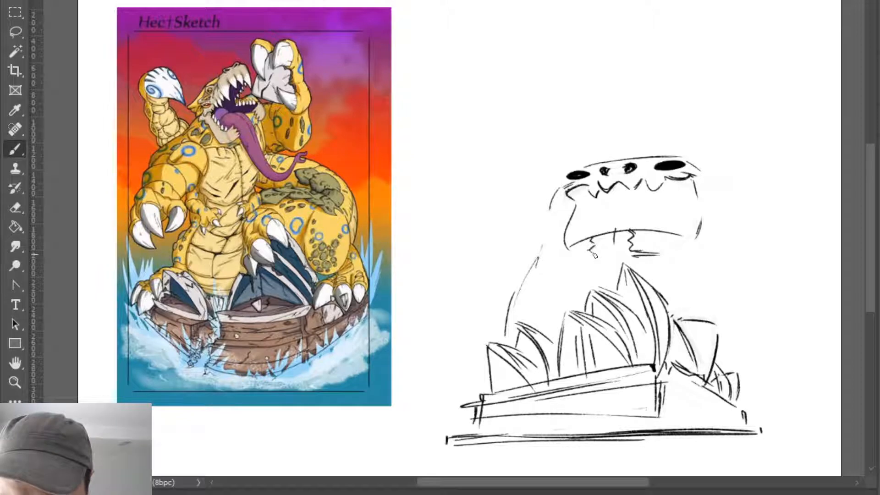
- Draw the near jaw half with a jagged broken end and a rounded outer underside
key(ctrl+z)
mouse_move(588, 252)
mouse_down()
mouse_move(597, 255)
mouse_move(578, 243)
mouse_move(587, 236)
mouse_move(598, 255)
mouse_move(559, 266)
mouse_move(553, 259)
mouse_move(563, 267)
mouse_up()
key(e)
key(b)
key(ctrl+z)
key(ctrl+z)
key(e)
key(b)
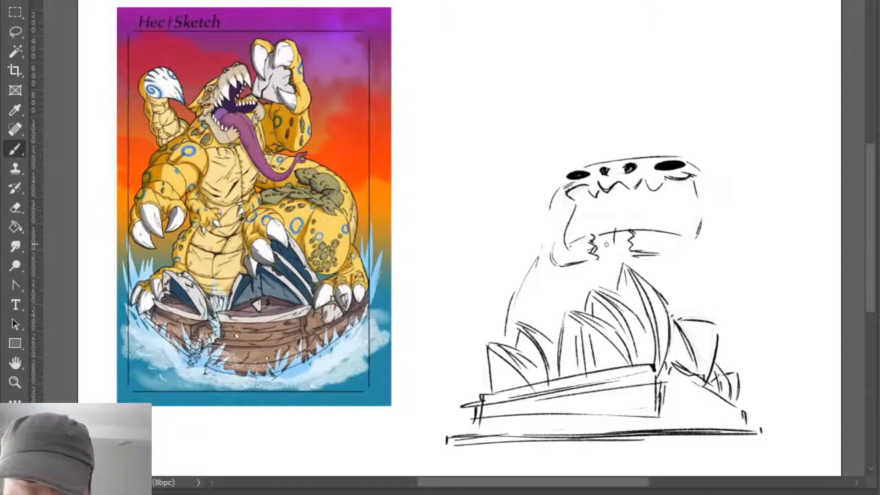
- Darken the far jaw half's upper edge and draw the mouth's far side as one bowed line
mouse_move(569, 268)
mouse_down()
mouse_move(637, 226)
mouse_move(654, 201)
mouse_move(701, 240)
mouse_up()
key(e)
key(b)
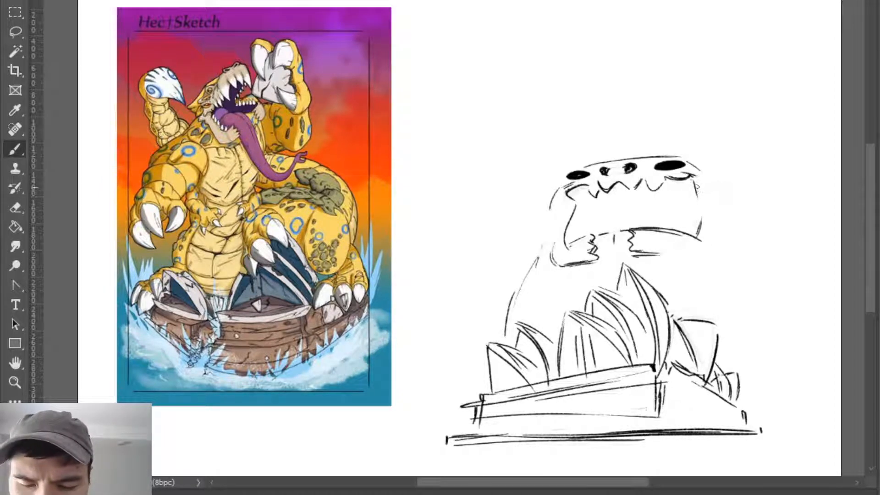
key(e)
key(b)
drag(690, 178, 703, 241)
key(e)
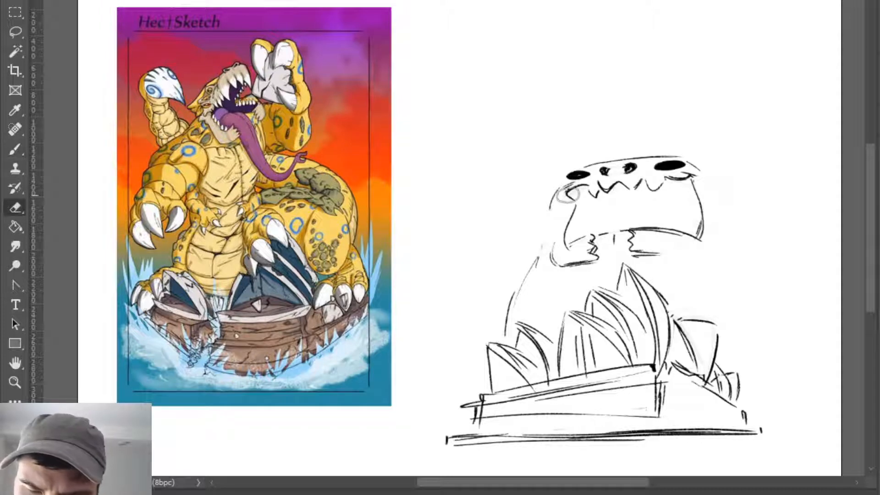
- Redraw the mouth's near side more firmly and close the near jaw half with a curved upper edge
key(b)
mouse_move(568, 195)
mouse_down()
mouse_move(578, 189)
mouse_move(563, 243)
mouse_up()
key(e)
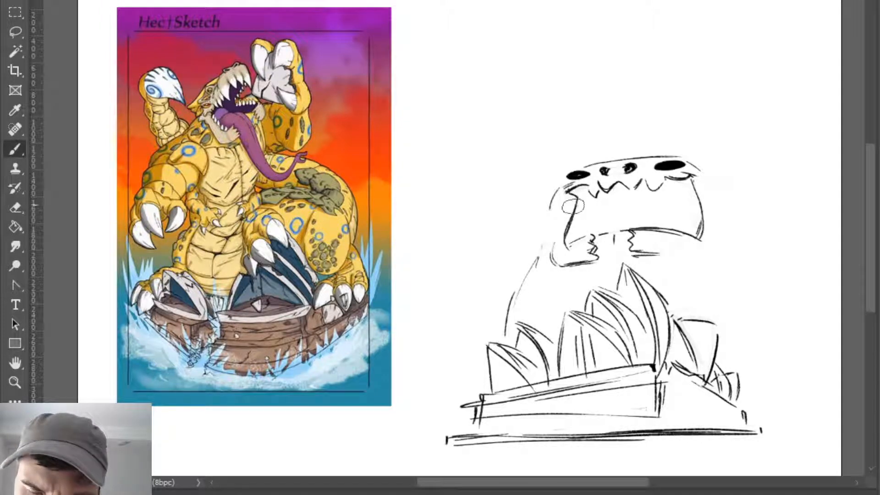
key(b)
mouse_move(573, 207)
mouse_down()
mouse_move(565, 241)
mouse_move(588, 234)
mouse_up()
key(ctrl+z)
key(e)
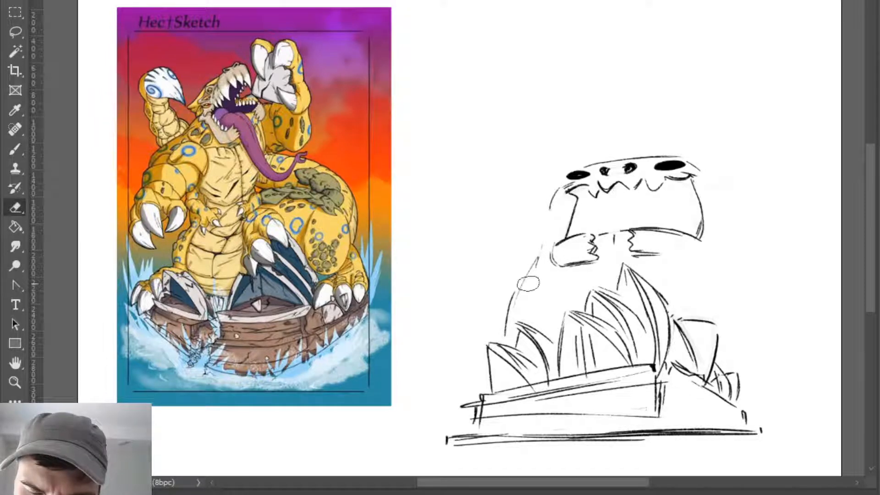
key(b)
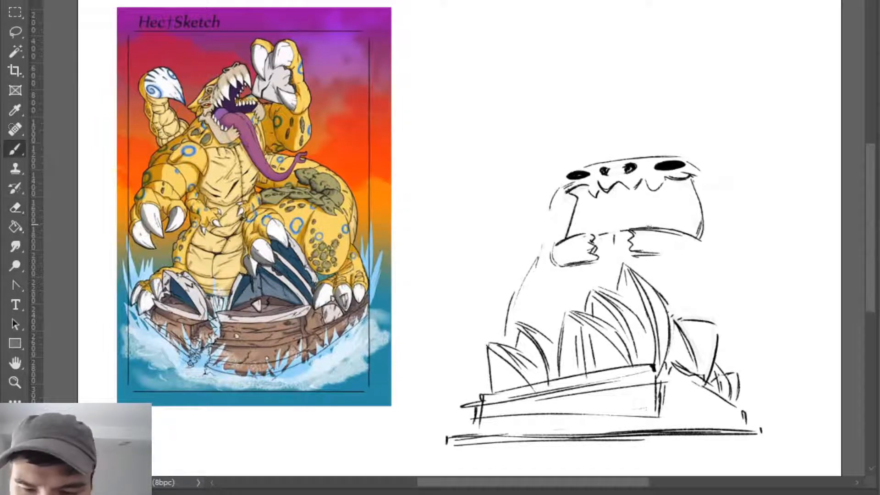
mouse_move(649, 226)
mouse_down()
mouse_move(605, 203)
mouse_move(580, 227)
mouse_move(604, 200)
mouse_move(473, 240)
mouse_up()
key(ctrl+z)
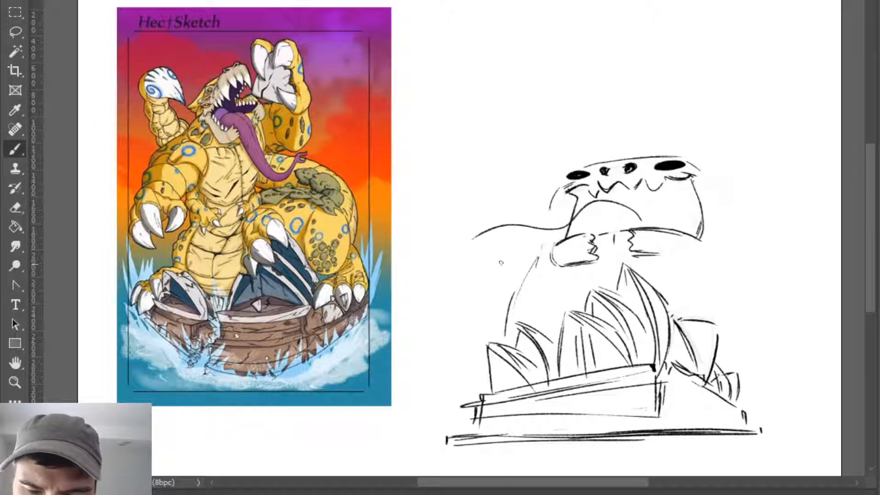
key(ctrl+z)
mouse_move(644, 223)
mouse_down()
mouse_move(594, 205)
mouse_move(528, 275)
mouse_up()
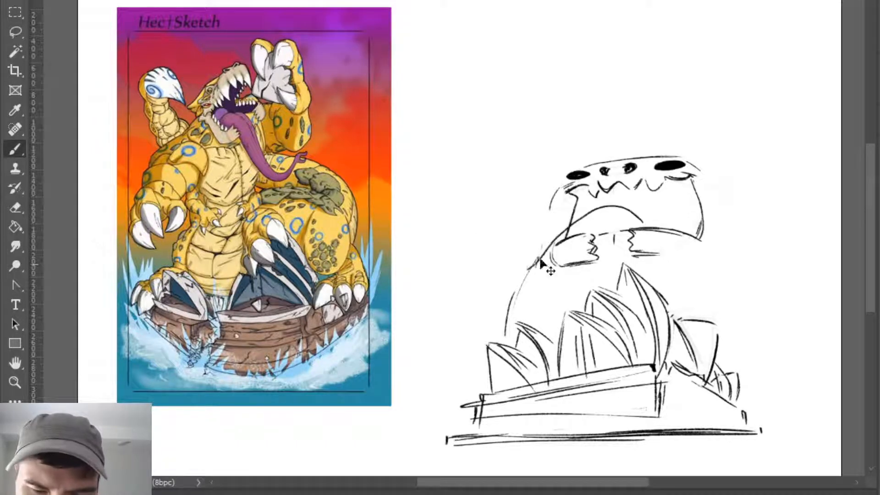
key(ctrl+z)
mouse_move(655, 227)
mouse_down()
mouse_move(630, 213)
mouse_move(595, 214)
mouse_move(575, 221)
mouse_move(581, 226)
mouse_move(509, 234)
mouse_move(508, 283)
mouse_up()
key(ctrl+z)
key(ctrl+z)
- Draw a long tongue line arching out of the mouth over the near jaw half and curling up beyond it
mouse_move(507, 237)
mouse_down()
mouse_move(553, 242)
mouse_move(505, 236)
mouse_move(532, 243)
mouse_move(526, 250)
mouse_move(580, 221)
mouse_up()
key(ctrl+z)
key(e)
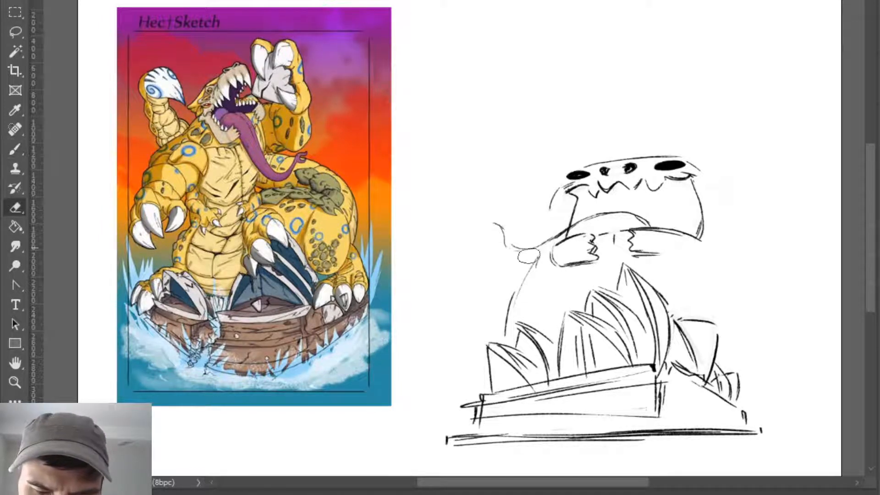
- Rework the tongue's curled tip into a forked hook, erasing the excess curl lines beneath it
key(b)
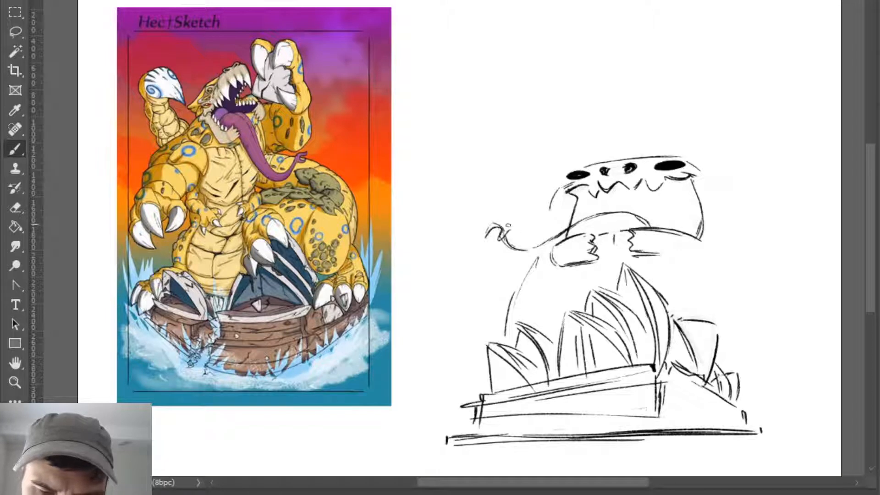
key(e)
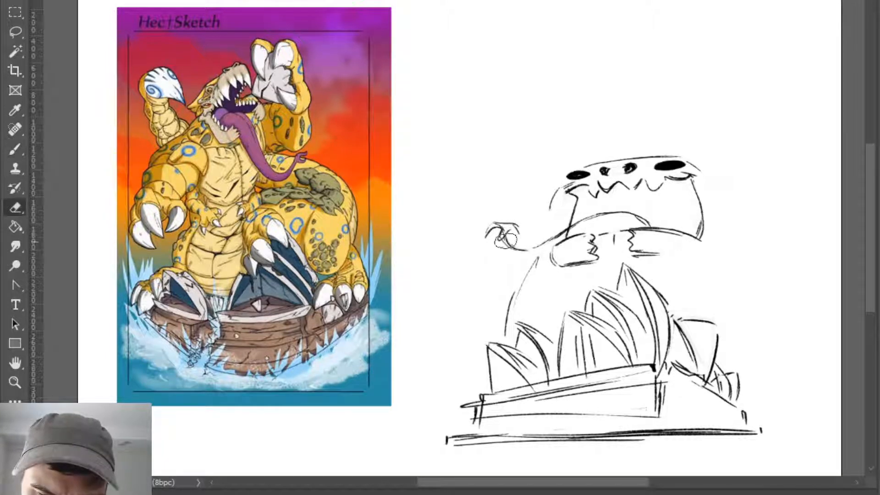
mouse_move(527, 250)
mouse_down()
mouse_move(513, 247)
mouse_move(503, 229)
mouse_move(500, 241)
mouse_up()
key(b)
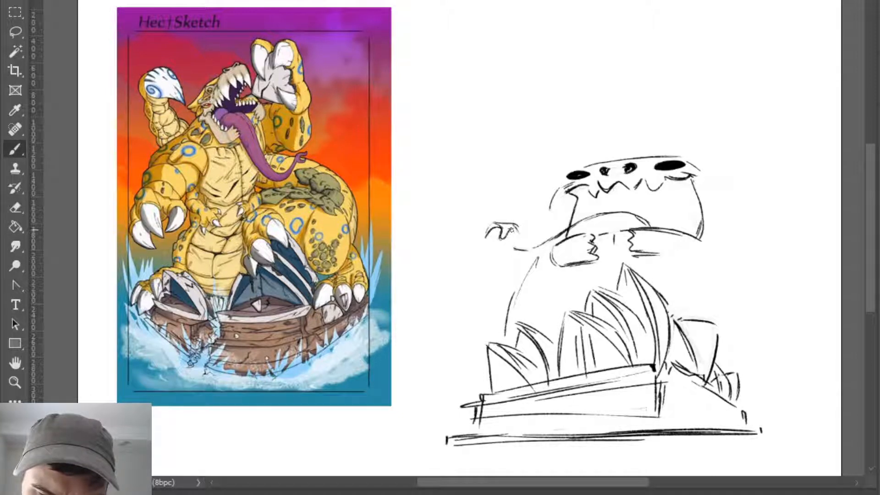
key(e)
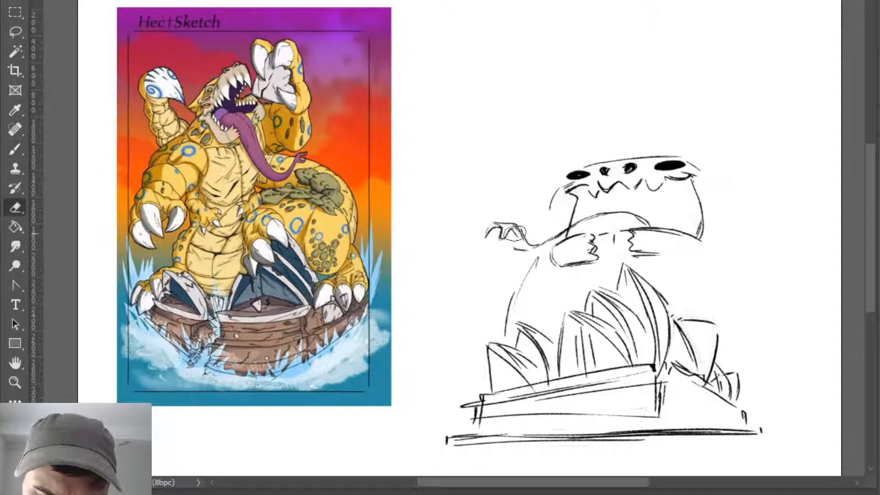
key(b)
key(e)
key(b)
mouse_move(512, 236)
mouse_down()
mouse_move(560, 239)
mouse_move(519, 237)
mouse_move(534, 244)
mouse_move(520, 233)
mouse_move(551, 243)
mouse_move(549, 234)
mouse_move(608, 217)
mouse_up()
key(e)
key(b)
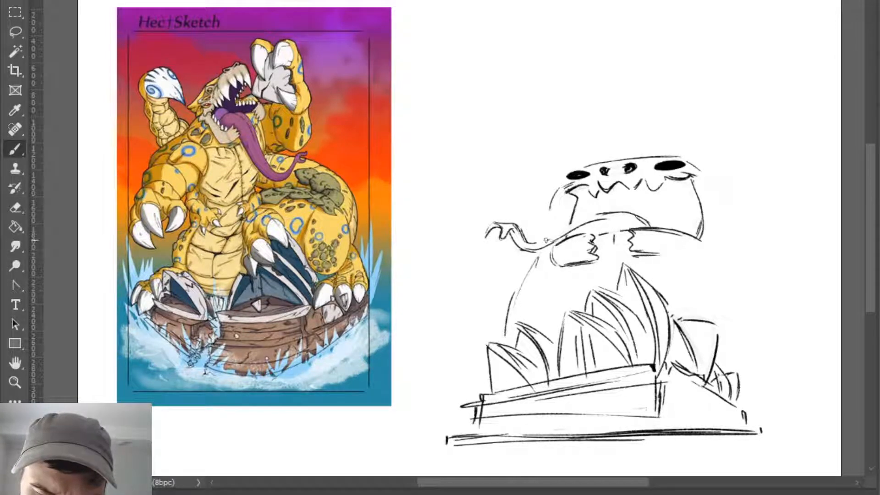
mouse_move(546, 239)
mouse_down()
mouse_move(606, 213)
mouse_move(558, 233)
mouse_move(645, 218)
mouse_up()
key(e)
key(b)
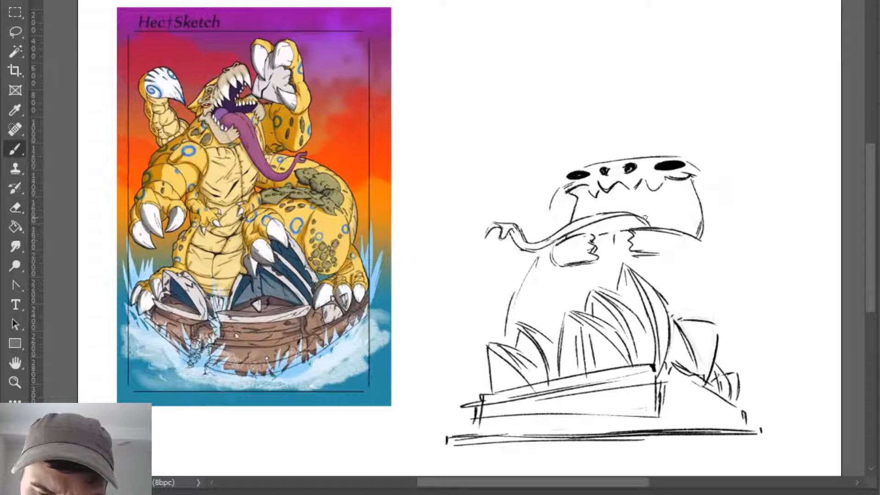
key(ctrl+z)
mouse_move(564, 237)
mouse_down()
mouse_move(625, 214)
mouse_move(601, 214)
mouse_move(550, 244)
mouse_move(581, 235)
mouse_up()
key(ctrl+z)
key(ctrl+z)
key(e)
key(b)
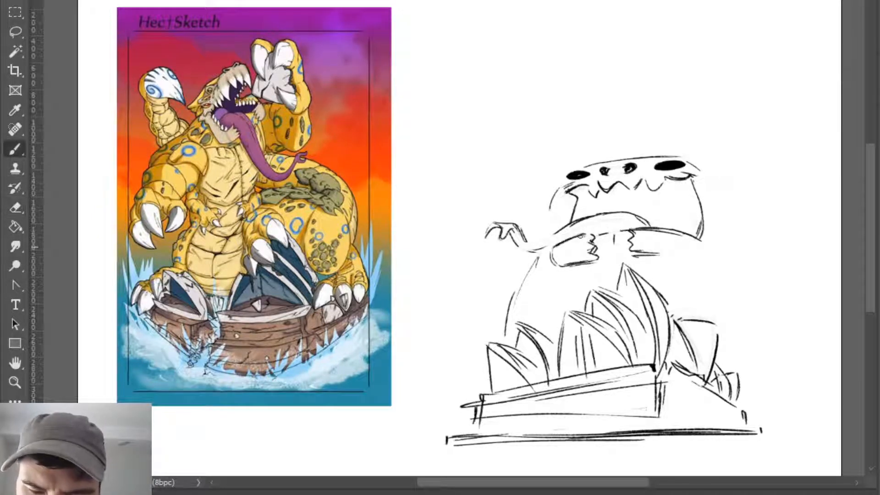
- Redraw the tongue's lower and upper edges as firm curves running from the forked tip back into the mouth
mouse_move(520, 235)
mouse_down()
mouse_move(557, 243)
mouse_move(599, 222)
mouse_move(592, 224)
mouse_up()
key(ctrl+z)
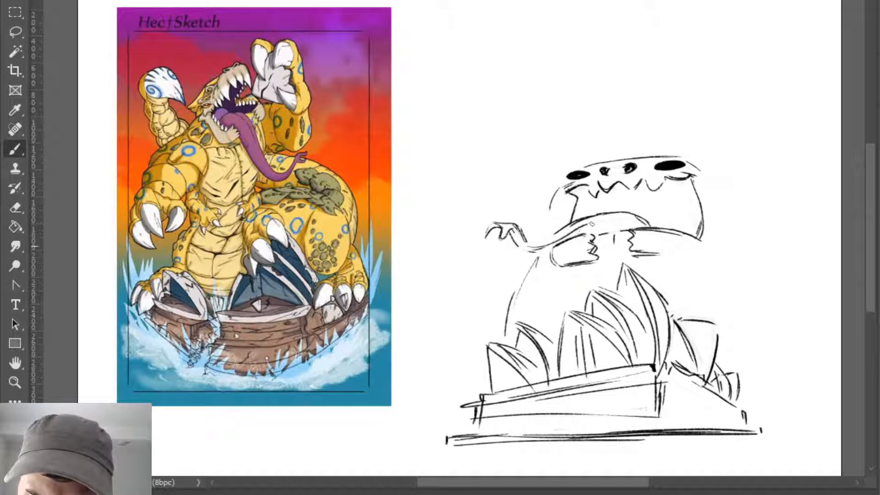
key(ctrl+z)
drag(523, 251, 603, 218)
key(e)
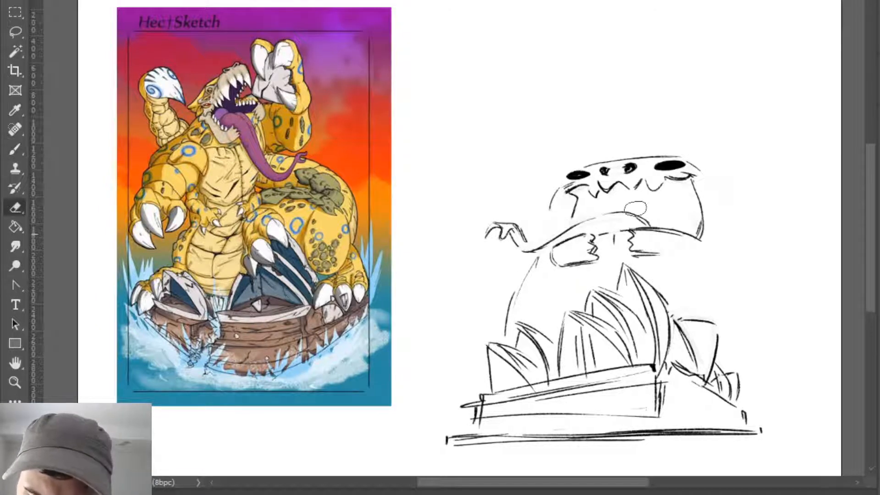
key(b)
mouse_move(523, 234)
mouse_down()
mouse_move(593, 207)
mouse_move(565, 227)
mouse_move(615, 205)
mouse_move(644, 218)
mouse_up()
key(e)
key(b)
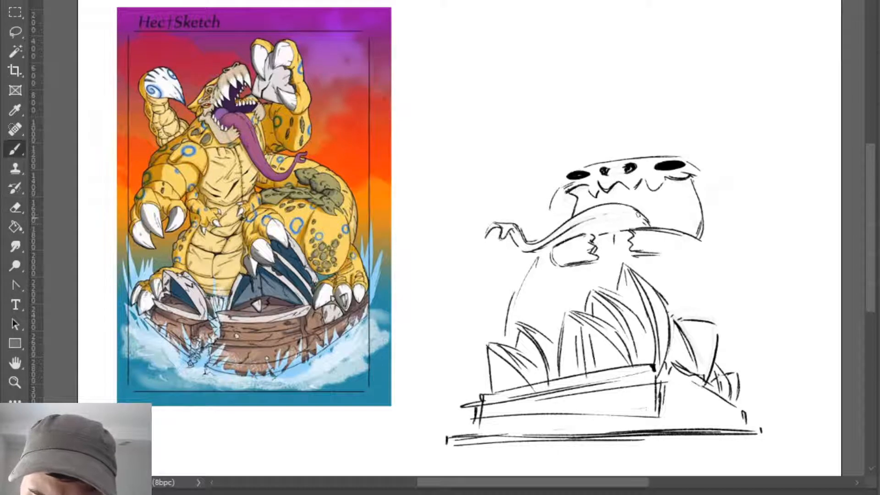
- Add a centre crease and a bulging root to the tongue, and hatch the mouth's dark corner near the smaller eye
drag(576, 225, 625, 221)
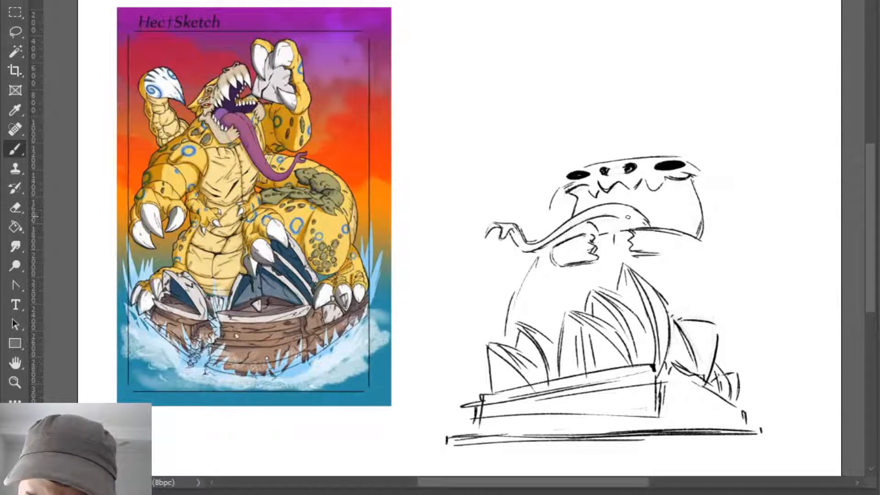
key(ctrl+z)
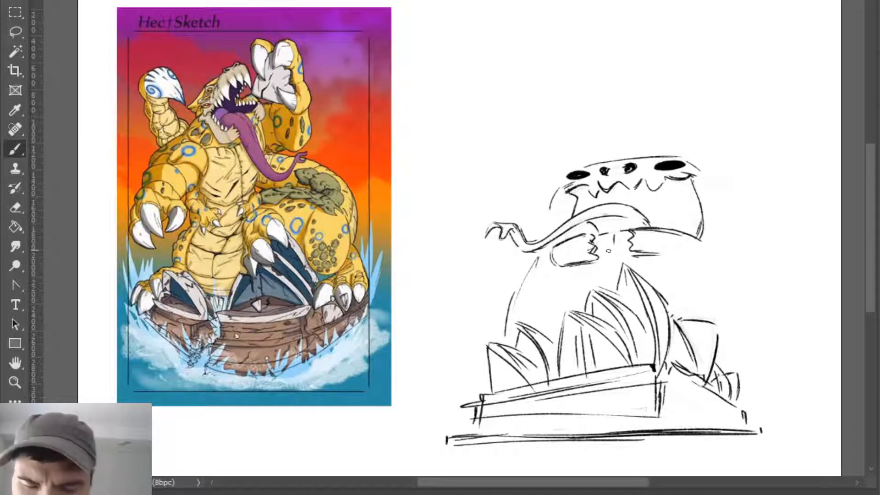
drag(632, 201, 659, 225)
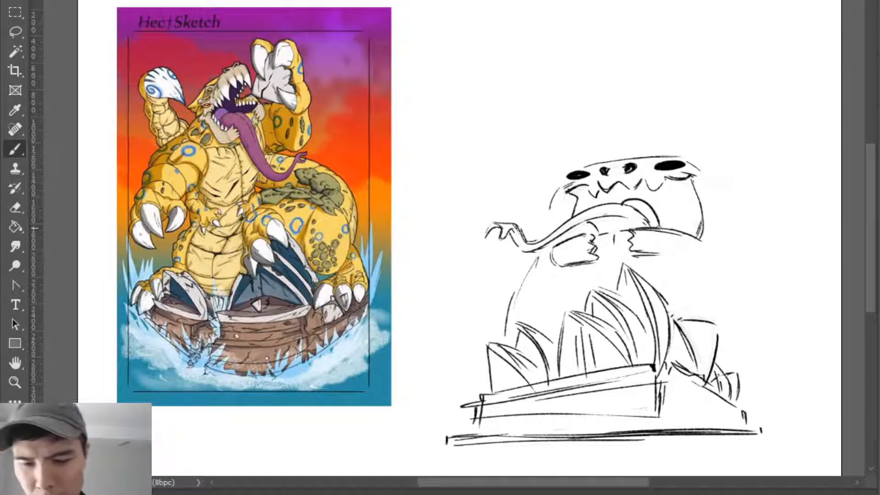
mouse_move(569, 190)
mouse_down()
mouse_move(582, 187)
mouse_move(583, 212)
mouse_move(603, 193)
mouse_up()
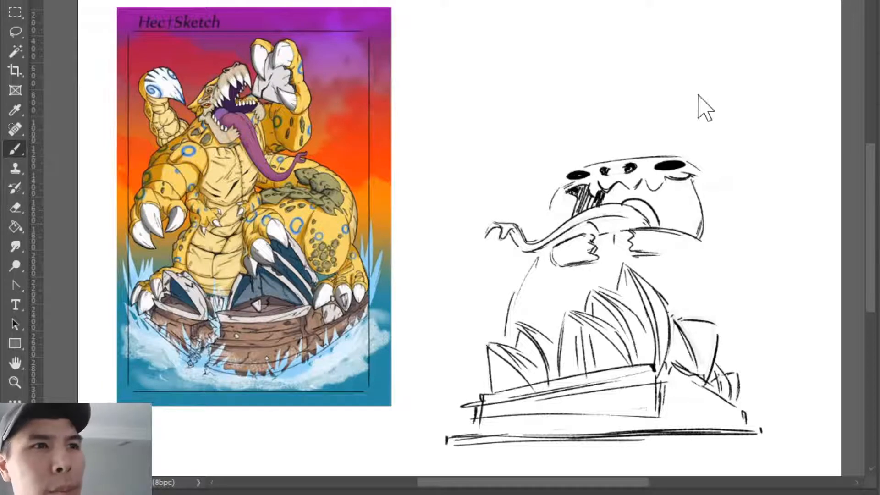
- Draw a rounded bump on top of the head behind each eye, cleaning up the bump behind the larger eye
mouse_move(673, 161)
mouse_down()
mouse_move(708, 161)
mouse_move(710, 178)
mouse_up()
key(ctrl+z)
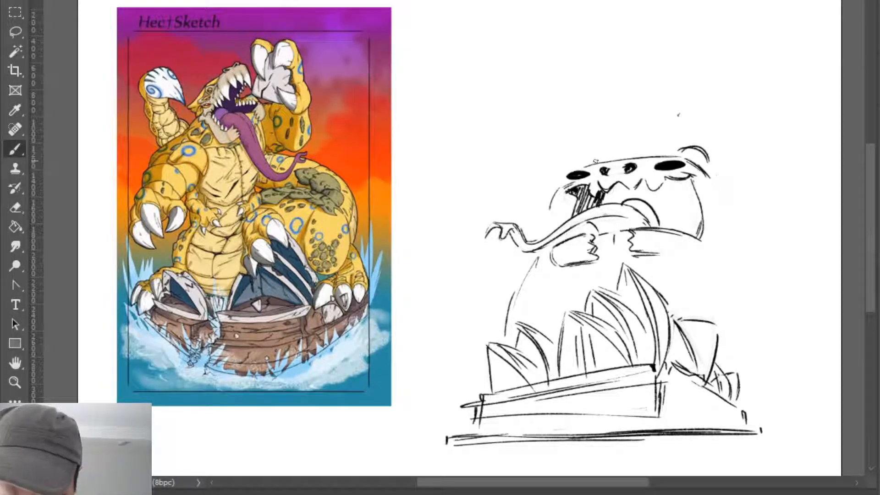
drag(580, 162, 609, 161)
key(ctrl+z)
key(ctrl+z)
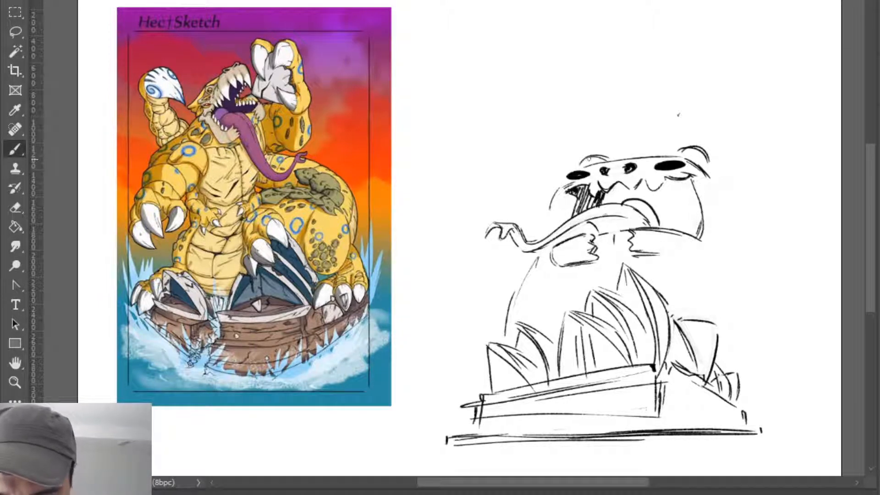
key(e)
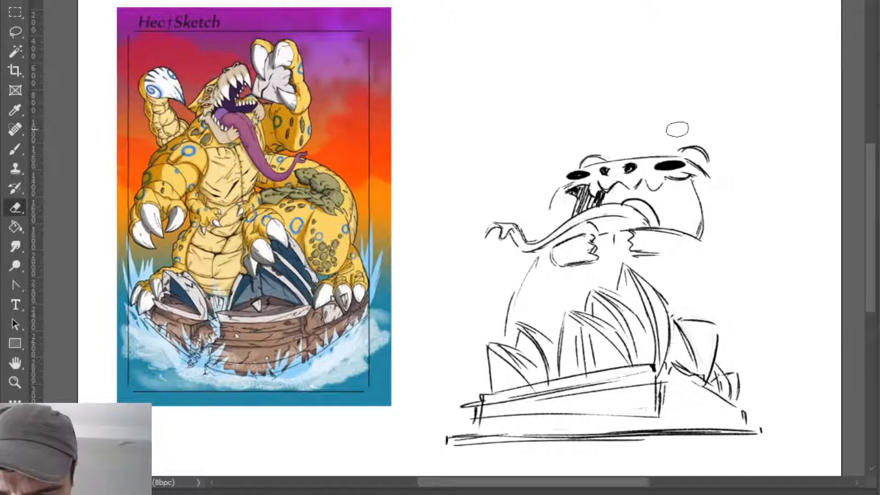
key(b)
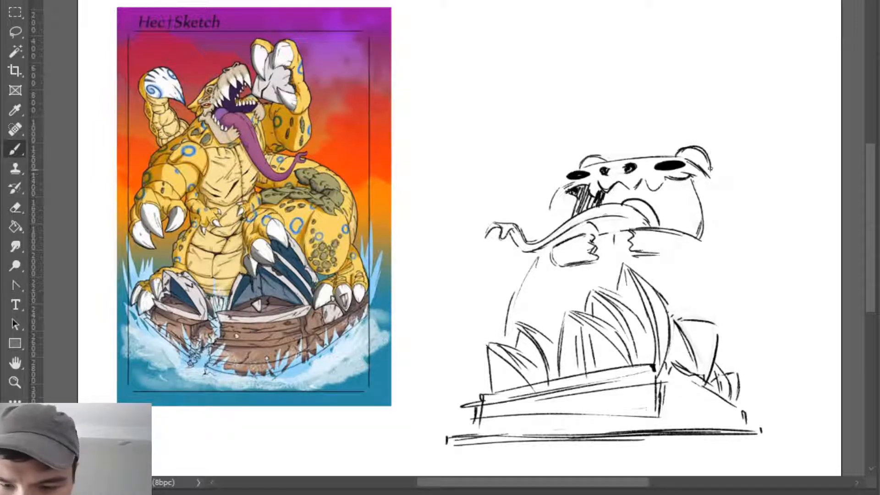
key(e)
mouse_move(679, 155)
mouse_down()
mouse_move(697, 158)
mouse_move(720, 187)
mouse_up()
- Draw curved cheek contours down both outer sides of the head beside the mouth
key(b)
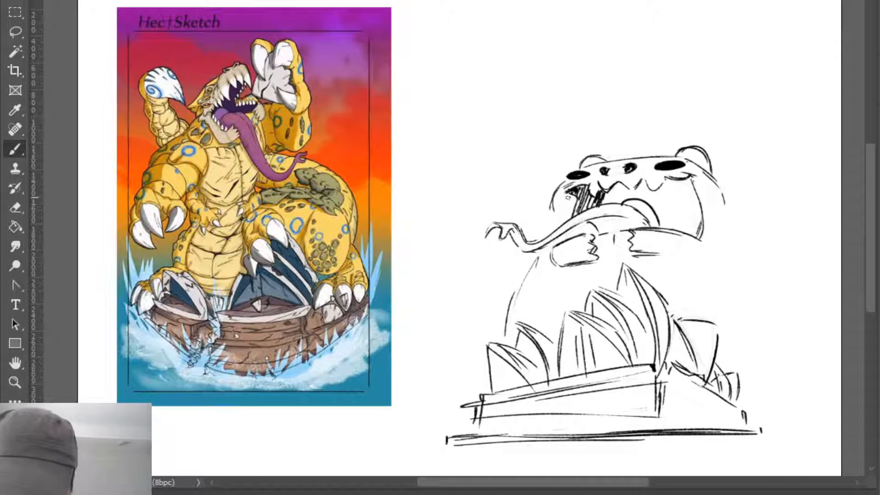
drag(567, 182, 553, 214)
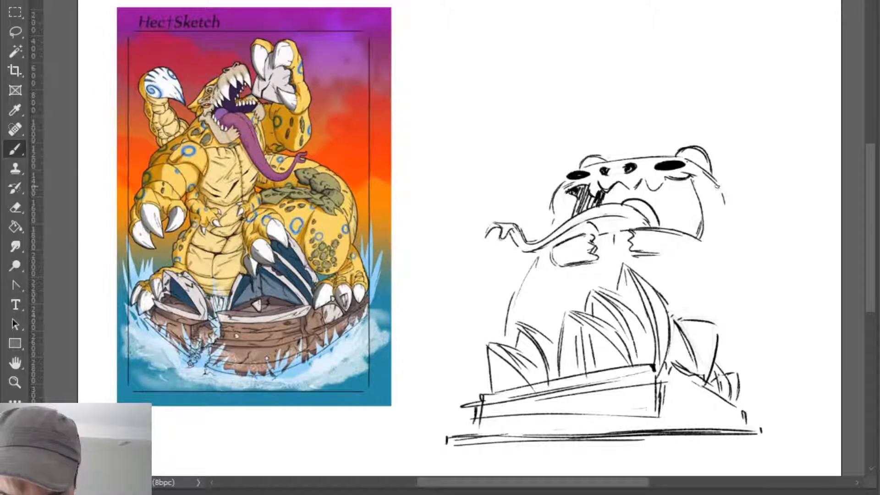
drag(717, 186, 717, 226)
key(ctrl+z)
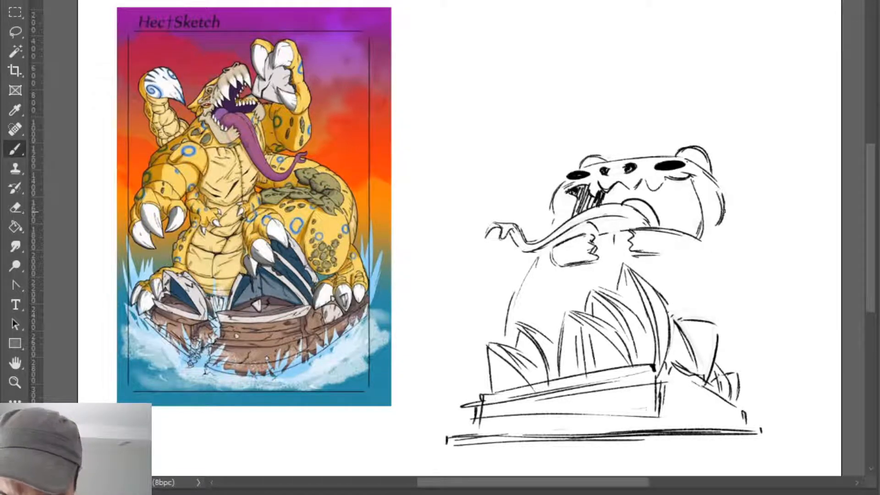
key(e)
drag(558, 189, 552, 219)
key(b)
drag(562, 185, 556, 217)
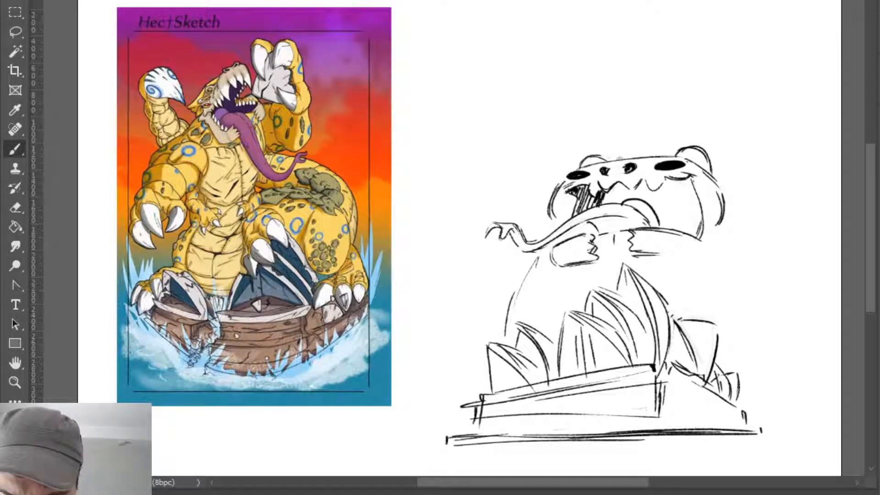
- Darken the top line of the head and redraw the cheek below the larger eye as a longer downward curve
drag(582, 168, 676, 155)
key(e)
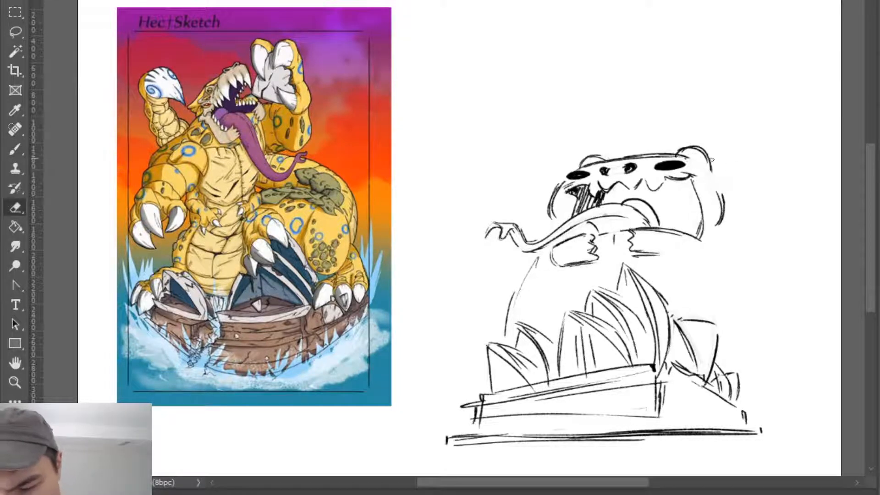
key(b)
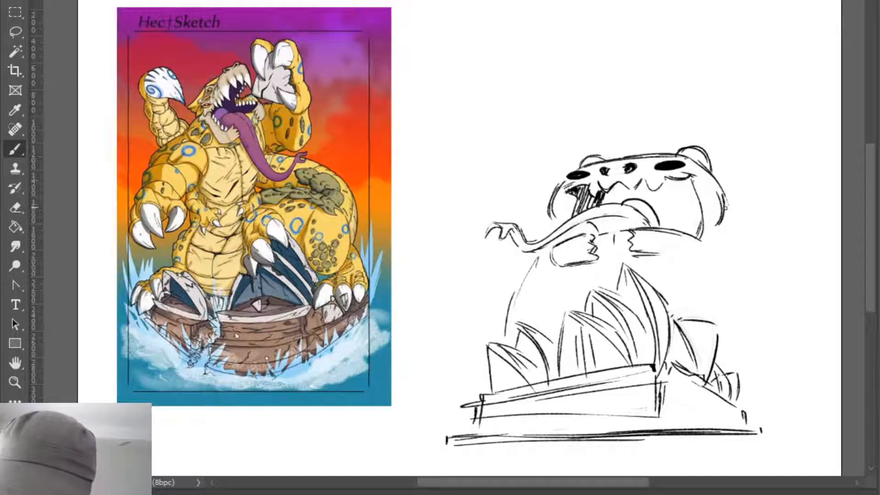
key(e)
mouse_move(724, 215)
mouse_down()
mouse_move(723, 185)
mouse_move(724, 231)
mouse_up()
key(b)
key(e)
key(b)
drag(716, 183, 731, 244)
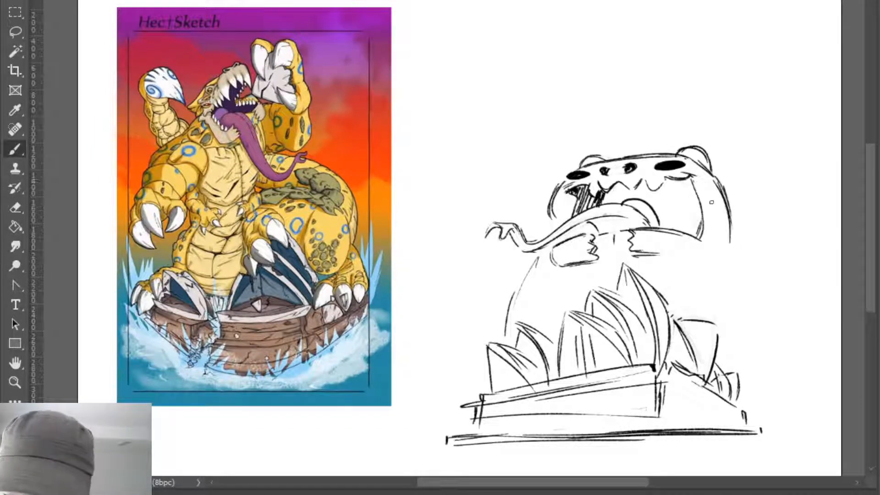
- Fill the mouth's corner below the smaller eye and the gap beneath the tongue with black
mouse_move(642, 183)
mouse_down()
mouse_move(670, 179)
mouse_move(587, 192)
mouse_move(592, 200)
mouse_move(579, 209)
mouse_move(591, 201)
mouse_move(611, 213)
mouse_move(568, 240)
mouse_move(584, 224)
mouse_move(595, 234)
mouse_move(584, 233)
mouse_move(641, 233)
mouse_up()
key(ctrl+z)
key(e)
key(b)
key(e)
key(b)
key(ctrl+z)
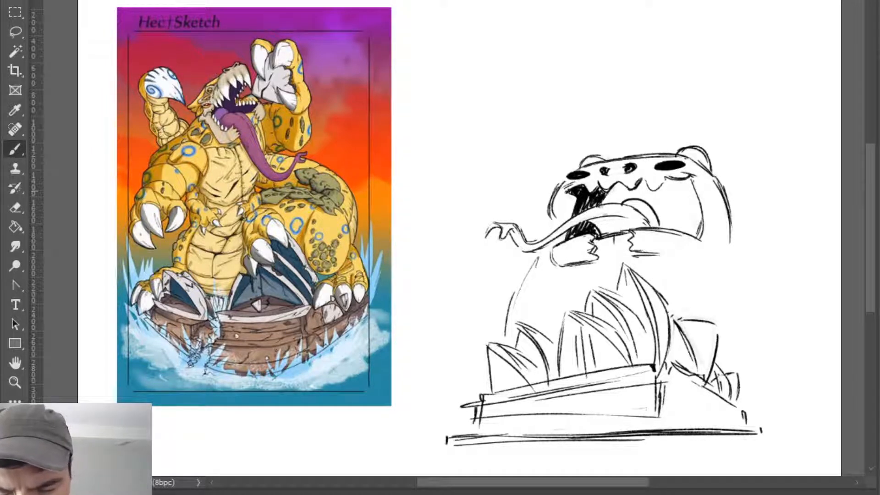
- Hatch the rest of the mouth interior black around the upper teeth and behind the tongue
mouse_move(600, 204)
mouse_down()
mouse_move(616, 185)
mouse_move(605, 204)
mouse_move(624, 186)
mouse_move(628, 204)
mouse_move(611, 204)
mouse_move(643, 188)
mouse_move(635, 183)
mouse_up()
key(e)
key(b)
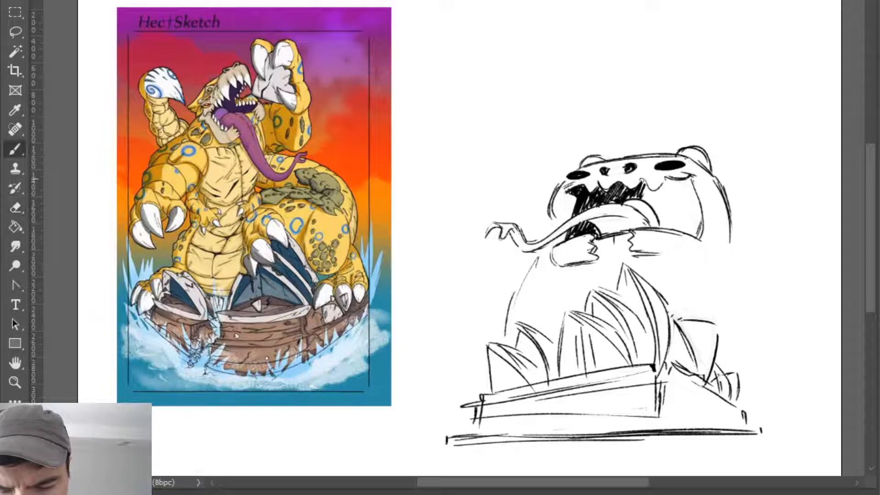
mouse_move(641, 186)
mouse_down()
mouse_move(656, 207)
mouse_move(627, 202)
mouse_move(658, 206)
mouse_move(662, 190)
mouse_move(683, 181)
mouse_move(657, 196)
mouse_move(655, 213)
mouse_move(664, 202)
mouse_move(659, 220)
mouse_move(683, 192)
mouse_move(689, 202)
mouse_move(677, 223)
mouse_move(692, 213)
mouse_move(703, 236)
mouse_move(662, 228)
mouse_move(694, 234)
mouse_up()
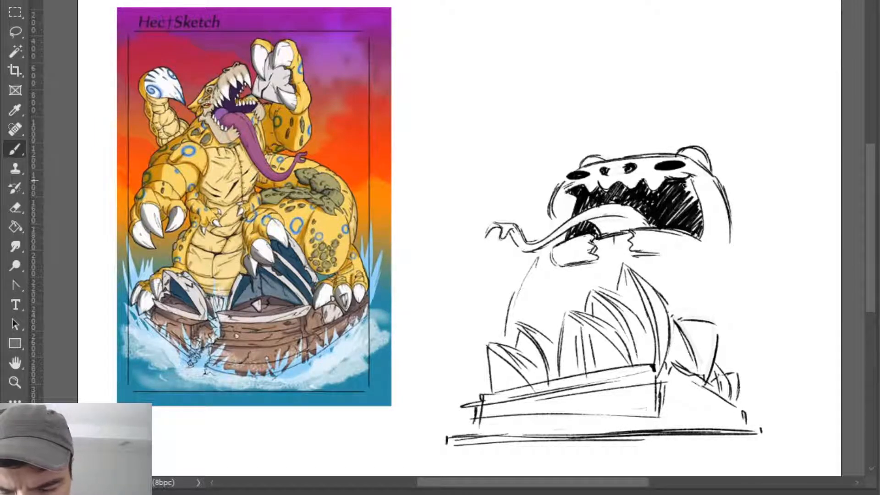
mouse_move(683, 185)
mouse_down()
mouse_move(691, 197)
mouse_move(694, 183)
mouse_move(698, 230)
mouse_move(685, 202)
mouse_move(676, 220)
mouse_up()
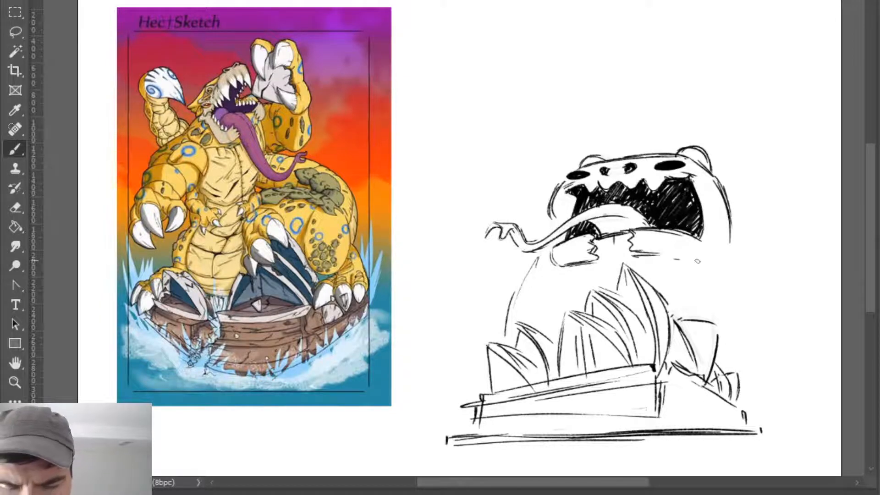
- Redraw the underside of the far jaw half as a firm line ending in a rounded outer corner
key(e)
mouse_move(653, 253)
mouse_down()
mouse_move(670, 222)
mouse_move(663, 206)
mouse_move(660, 253)
mouse_move(638, 252)
mouse_move(679, 259)
mouse_move(628, 251)
mouse_move(667, 256)
mouse_up()
key(b)
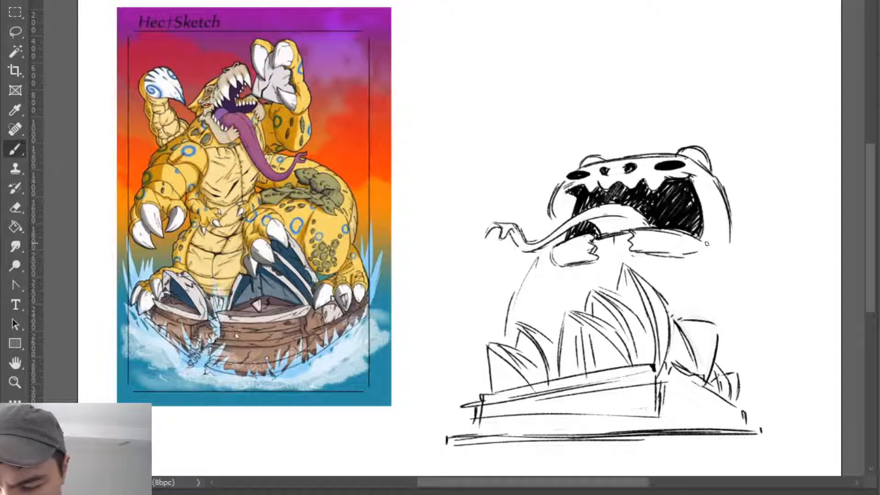
key(e)
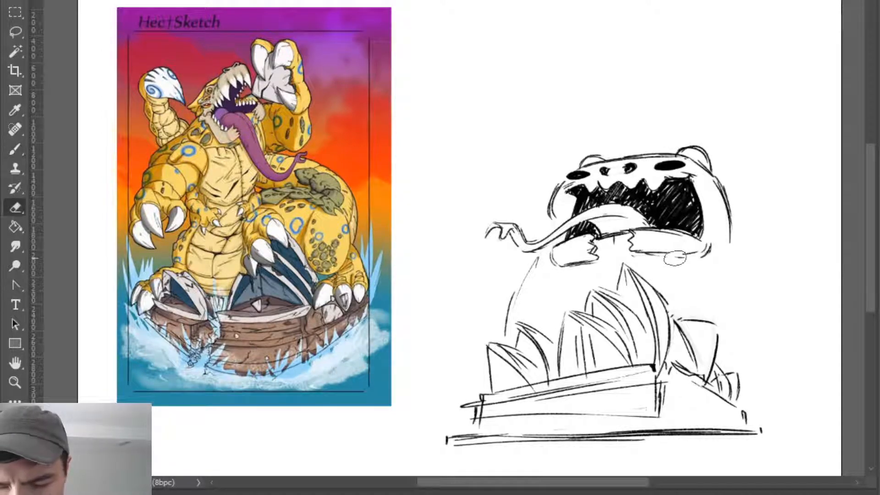
mouse_move(687, 257)
mouse_down()
mouse_move(632, 253)
mouse_move(685, 253)
mouse_up()
key(b)
mouse_move(632, 253)
mouse_down()
mouse_move(696, 259)
mouse_move(682, 254)
mouse_move(711, 247)
mouse_up()
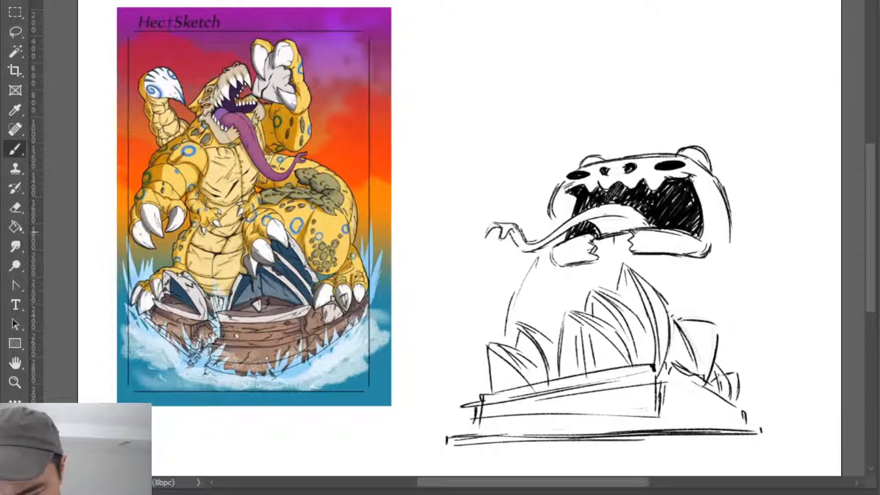
- Draw torn strands between the two broken jaw ends and strengthen the outlines of both jaw halves
key(e)
mouse_move(625, 229)
mouse_down()
mouse_move(594, 243)
mouse_move(631, 239)
mouse_move(596, 240)
mouse_move(604, 241)
mouse_move(608, 219)
mouse_move(628, 222)
mouse_up()
key(b)
mouse_move(606, 232)
mouse_down()
mouse_move(630, 233)
mouse_move(617, 252)
mouse_up()
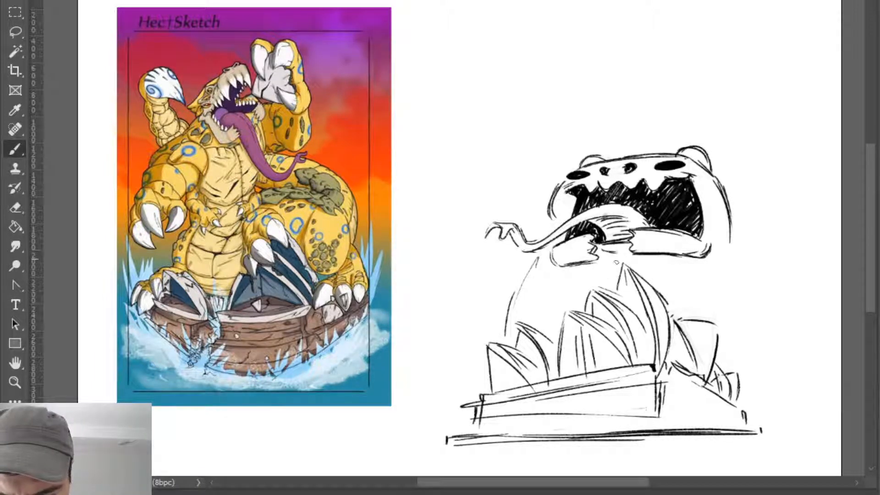
mouse_move(559, 244)
mouse_down()
mouse_move(550, 265)
mouse_move(570, 271)
mouse_move(594, 260)
mouse_move(685, 258)
mouse_up()
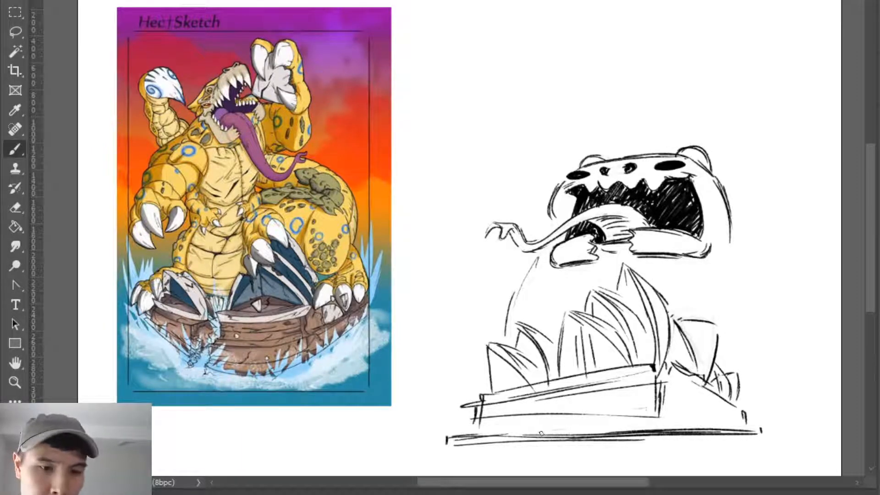
- Carve small white lower teeth out of the black mouth along the far jaw half
key(e)
mouse_move(664, 220)
mouse_down()
mouse_move(700, 236)
mouse_move(680, 230)
mouse_up()
key(b)
key(e)
key(b)
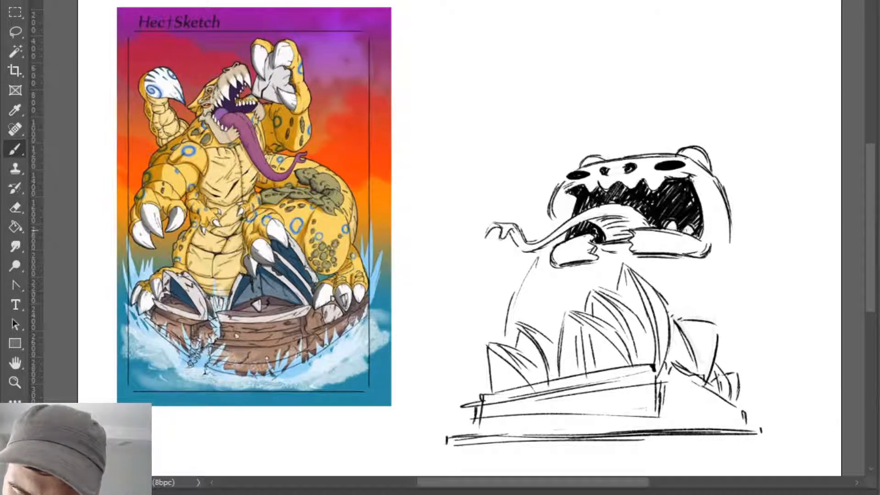
- Clean up the outer end of the near jaw half and reinforce its outline with short shading strokes
key(e)
mouse_move(564, 229)
mouse_down()
mouse_move(587, 230)
mouse_move(558, 231)
mouse_move(576, 245)
mouse_move(559, 245)
mouse_move(589, 236)
mouse_move(558, 249)
mouse_move(567, 260)
mouse_move(563, 245)
mouse_move(573, 244)
mouse_move(560, 262)
mouse_up()
key(b)
key(e)
key(b)
key(e)
key(b)
key(ctrl+z)
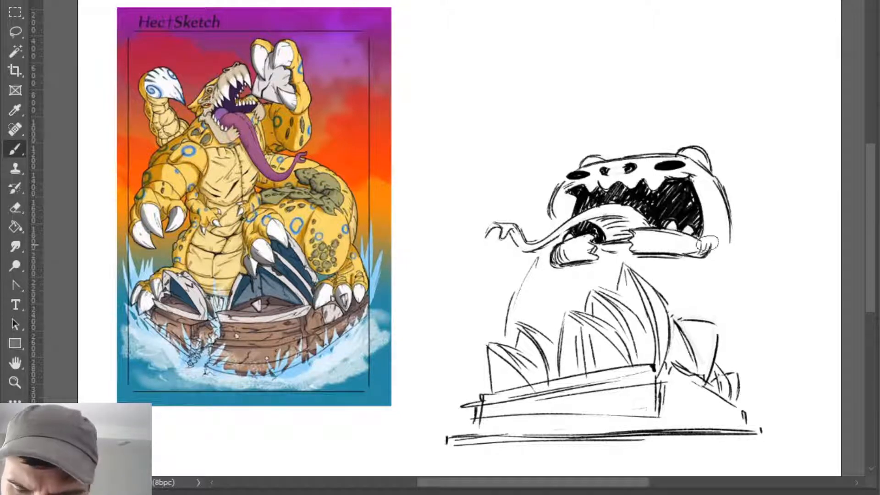
- Retouch the rounded outer corner and underside of the far jaw half with small erasures and strokes
key(e)
key(b)
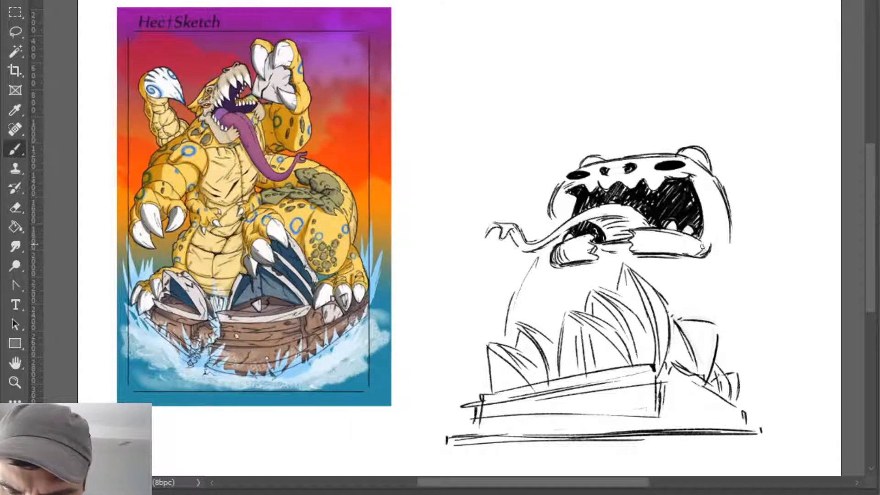
key(e)
key(b)
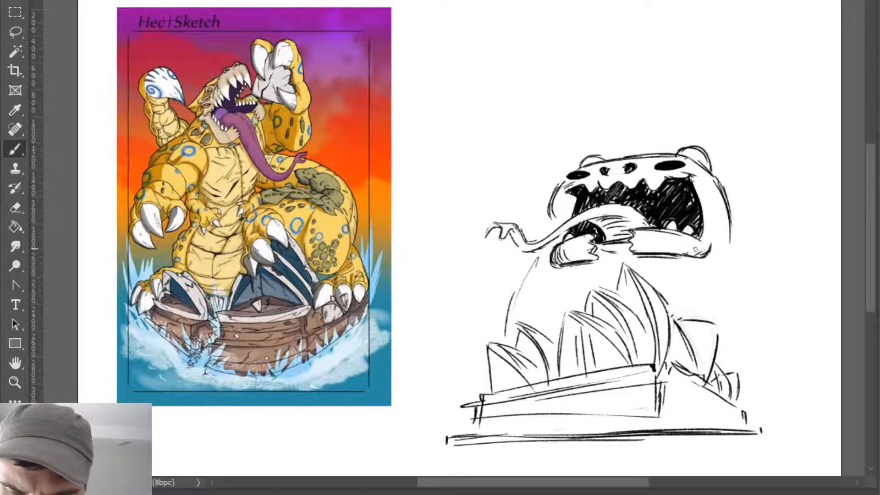
key(e)
key(b)
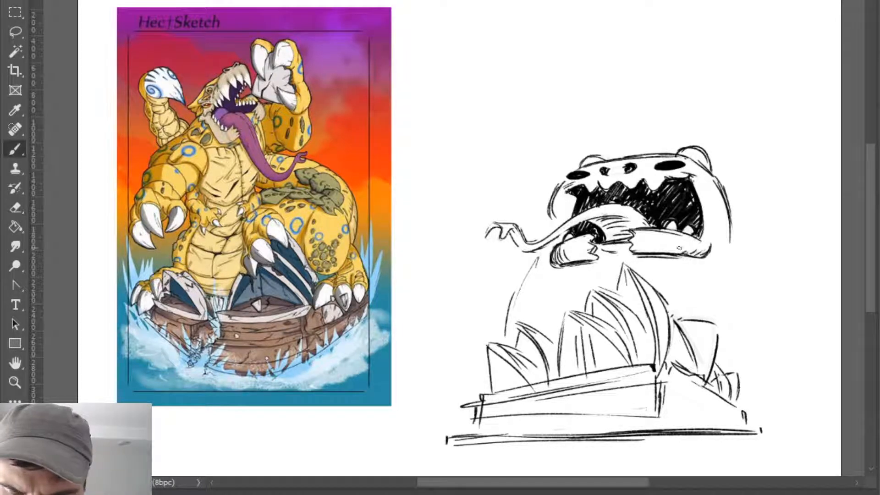
- Redraw the near cheek as a cleaner curve and retrace the body's outline running down behind the small shells
key(e)
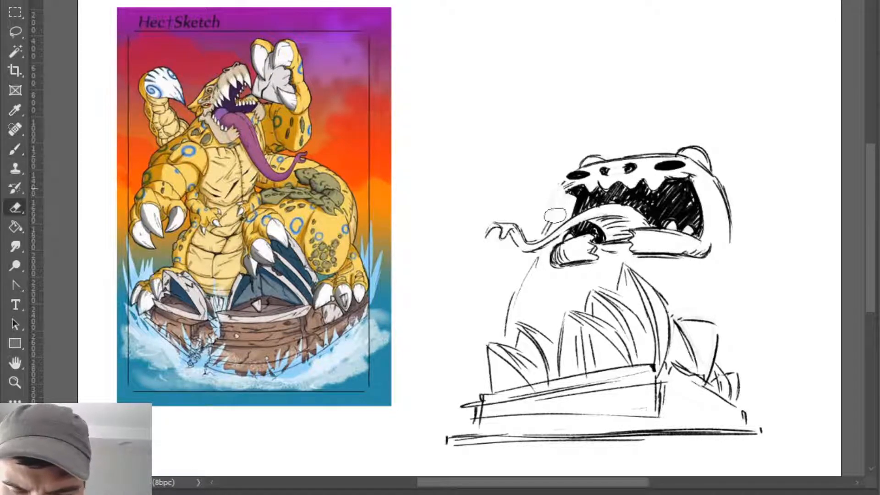
key(b)
key(ctrl+z)
drag(567, 182, 557, 221)
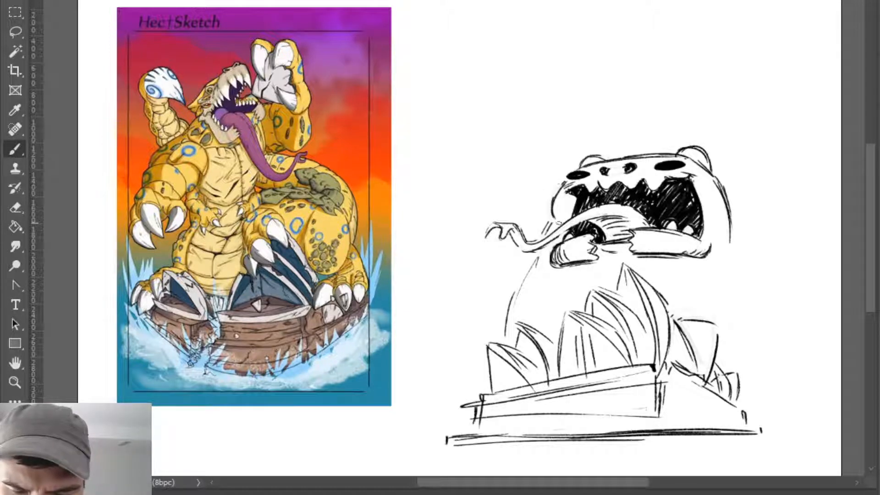
drag(535, 255, 505, 322)
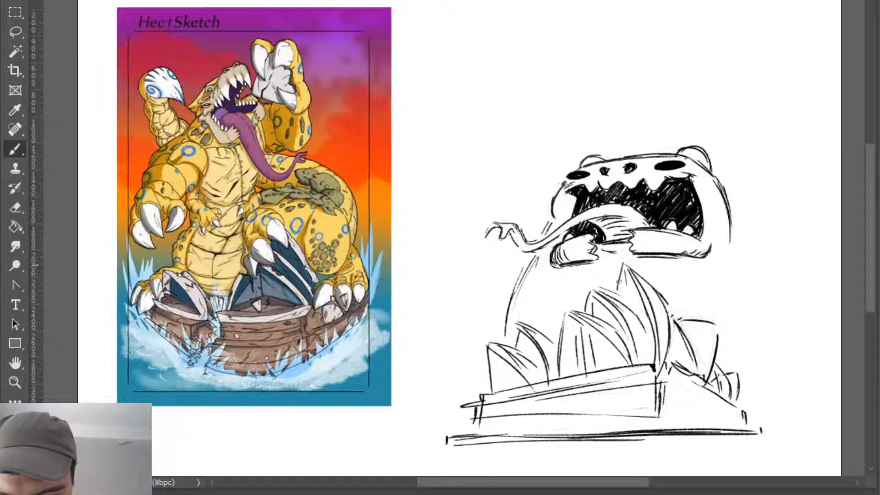
- Hatch vertical rib lines inside the building's near shells and define the small rear shell
mouse_move(594, 298)
mouse_down()
mouse_move(609, 320)
mouse_move(608, 332)
mouse_move(588, 334)
mouse_move(596, 372)
mouse_up()
mouse_move(596, 332)
mouse_down()
mouse_move(607, 366)
mouse_move(618, 365)
mouse_up()
drag(494, 350, 497, 390)
mouse_move(498, 357)
mouse_down()
mouse_move(506, 390)
mouse_move(513, 387)
mouse_move(493, 389)
mouse_move(493, 377)
mouse_move(504, 380)
mouse_up()
key(ctrl+z)
key(ctrl+z)
key(ctrl+z)
drag(507, 362, 513, 382)
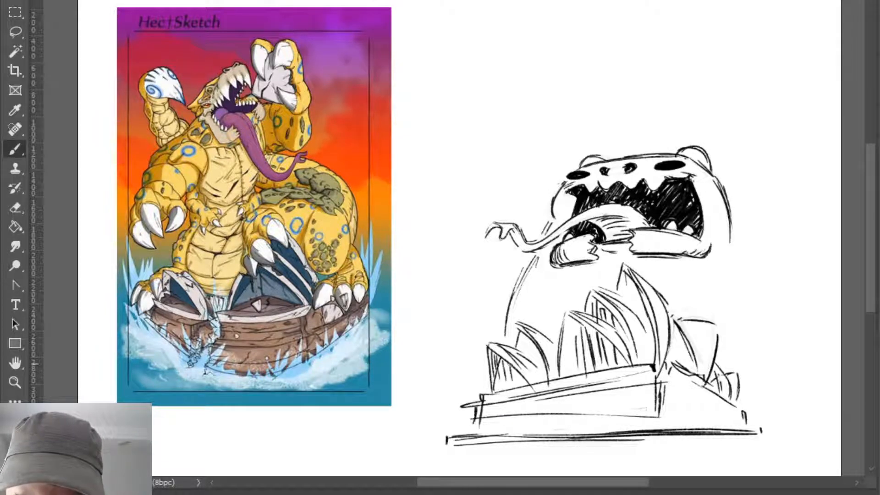
mouse_move(521, 332)
mouse_down()
mouse_move(523, 353)
mouse_move(532, 338)
mouse_move(543, 365)
mouse_move(514, 345)
mouse_move(553, 368)
mouse_move(540, 330)
mouse_move(553, 342)
mouse_move(517, 324)
mouse_move(519, 349)
mouse_up()
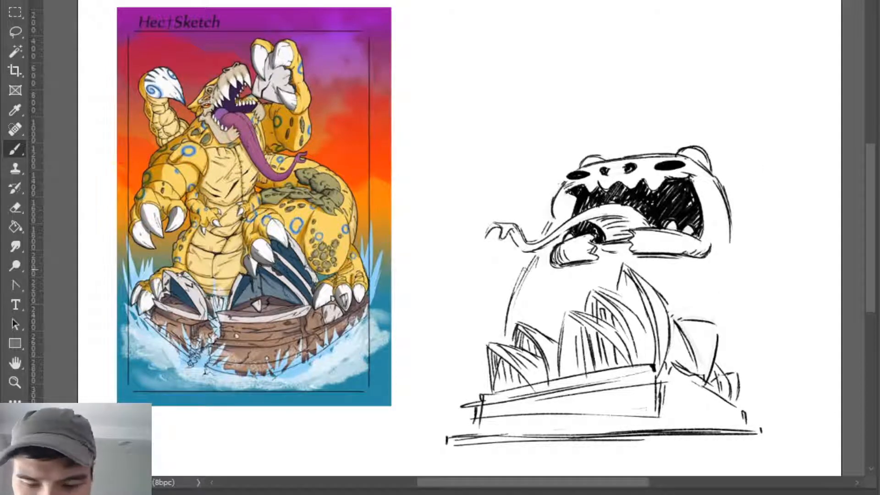
- Draw two small circles on the chest below the jaw and rough in shoulder and arm lines around the head and tongue tip
drag(538, 270, 535, 276)
drag(715, 269, 712, 269)
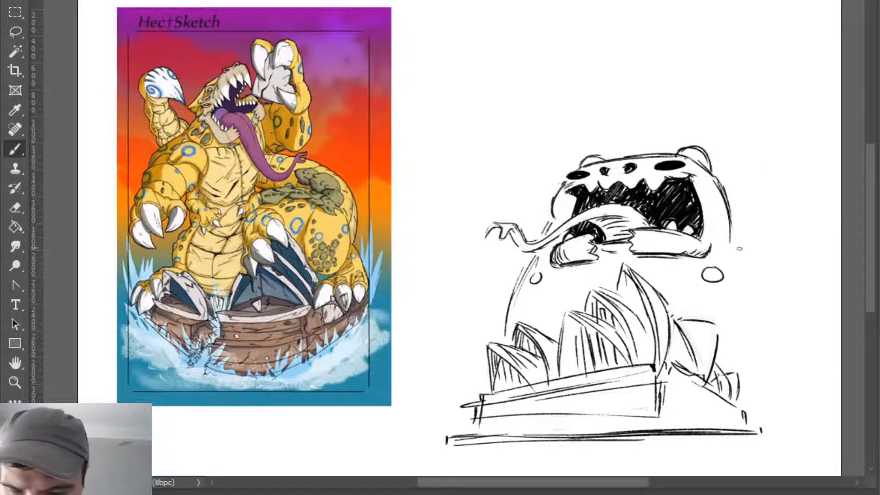
key(e)
drag(734, 242, 744, 222)
key(b)
mouse_move(533, 191)
mouse_down()
mouse_move(545, 208)
mouse_move(534, 164)
mouse_up()
key(e)
key(b)
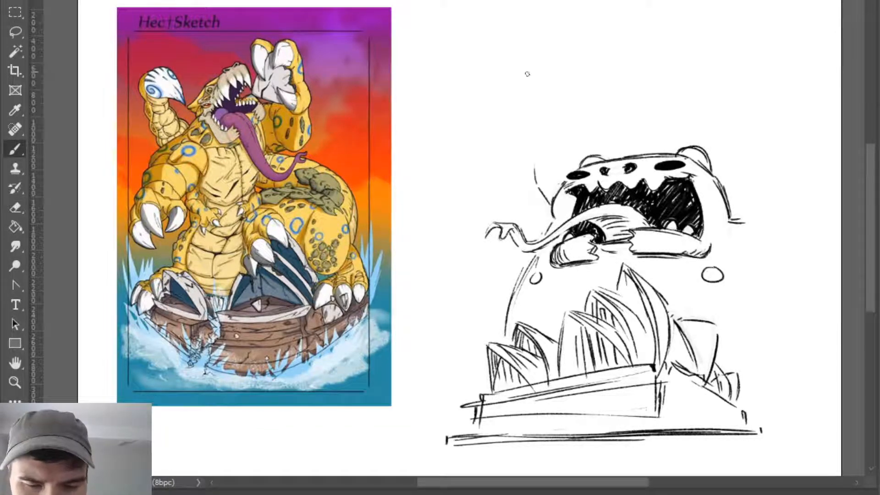
drag(462, 221, 518, 269)
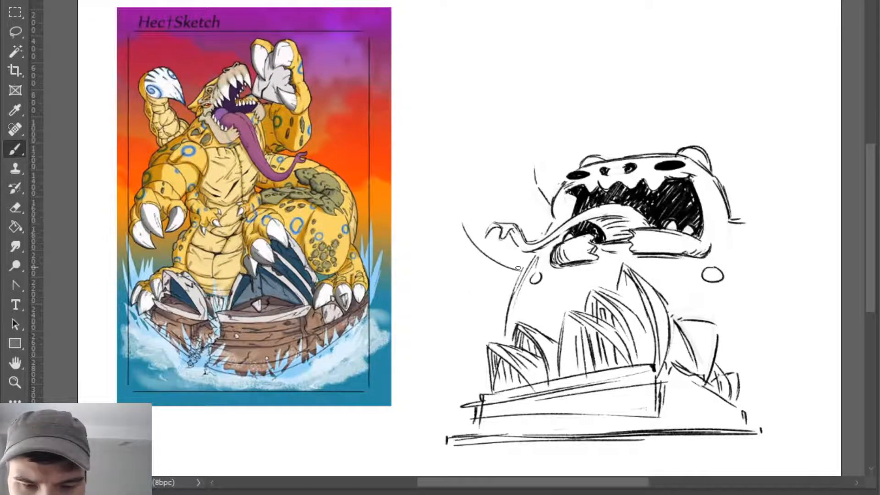
drag(495, 222, 485, 237)
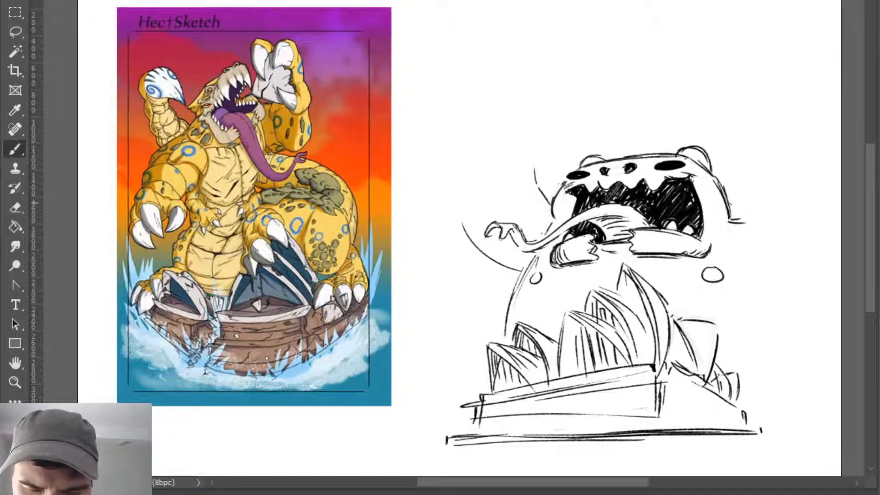
drag(730, 204, 753, 169)
key(e)
drag(741, 219, 736, 227)
key(b)
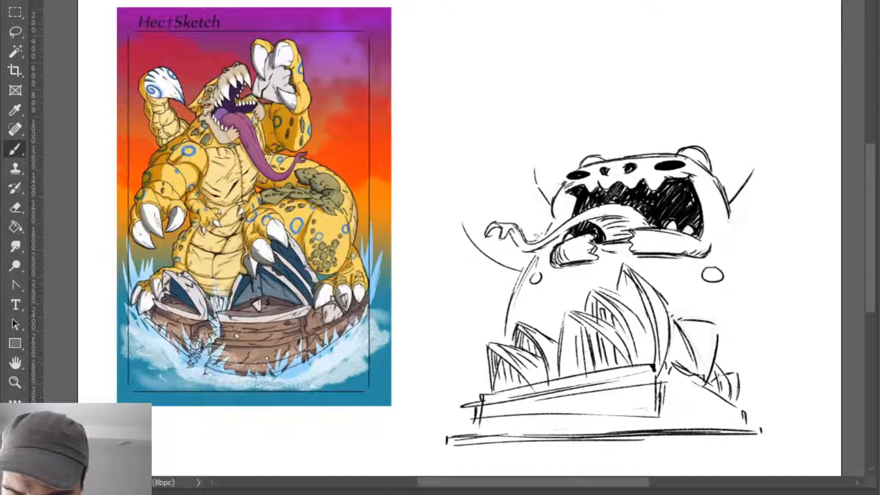
key(e)
mouse_move(738, 207)
mouse_down()
mouse_move(754, 170)
mouse_move(725, 242)
mouse_up()
- Sketch a large oval paw beside the far cheek with a small round thumb and curved lines under its heel
key(b)
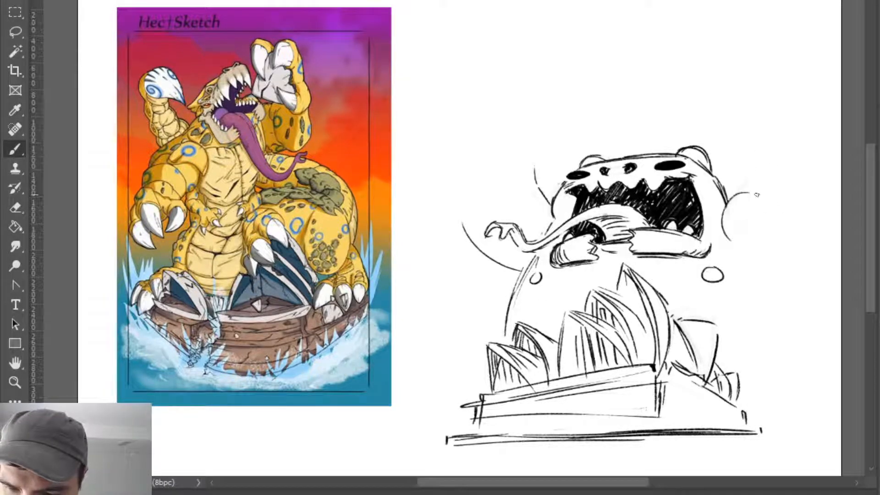
mouse_move(756, 193)
mouse_down()
mouse_move(781, 202)
mouse_move(797, 253)
mouse_move(747, 246)
mouse_move(751, 259)
mouse_move(784, 270)
mouse_up()
drag(783, 206, 801, 280)
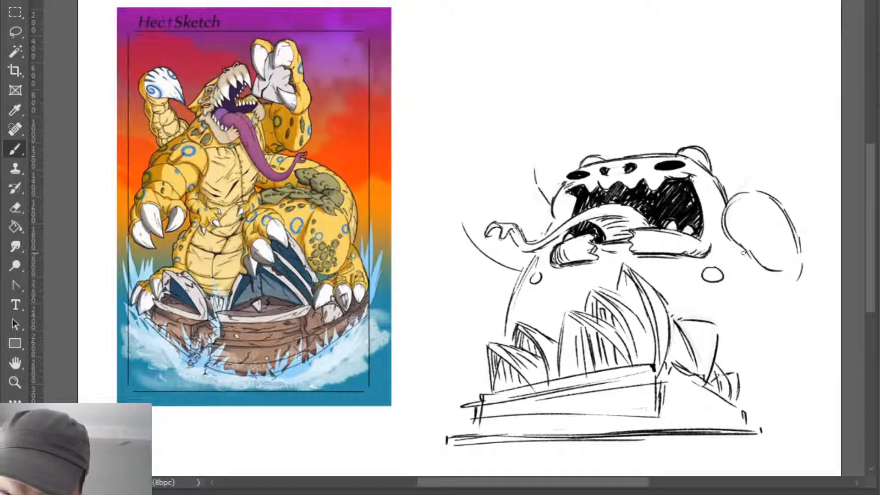
mouse_move(729, 248)
mouse_down()
mouse_move(737, 264)
mouse_move(786, 294)
mouse_up()
drag(746, 272, 784, 299)
drag(800, 264, 755, 311)
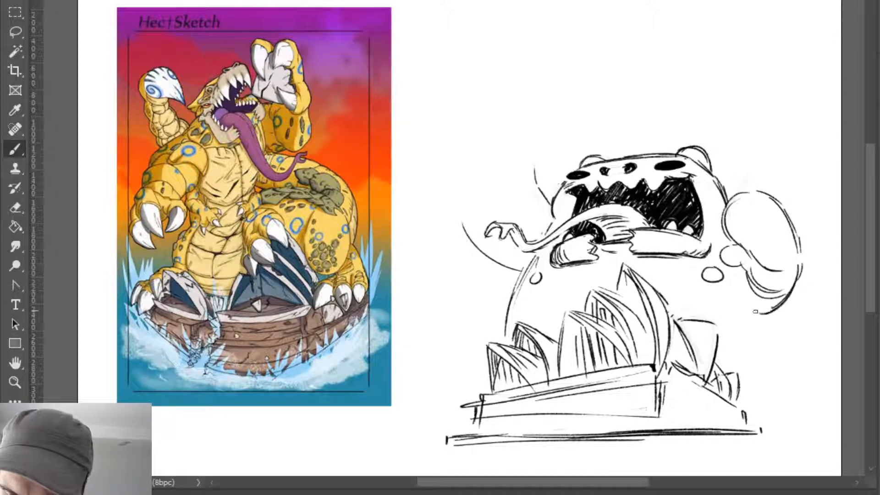
key(ctrl+z)
key(ctrl+z)
key(ctrl+z)
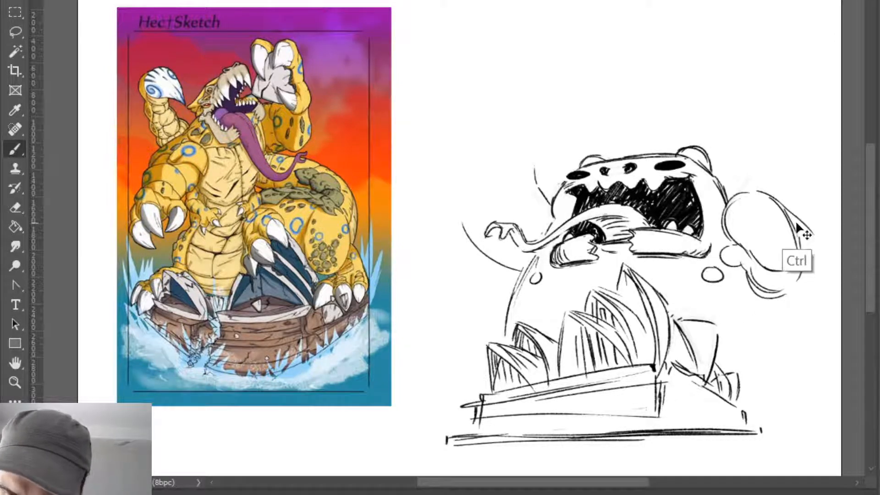
key(ctrl+z)
drag(788, 217, 828, 274)
key(ctrl+z)
key(ctrl+z)
- Draw the far arm's bulging outer contour around the paw and fill the band between them with curved strokes
mouse_move(784, 214)
mouse_down()
mouse_move(822, 255)
mouse_move(812, 302)
mouse_move(749, 323)
mouse_up()
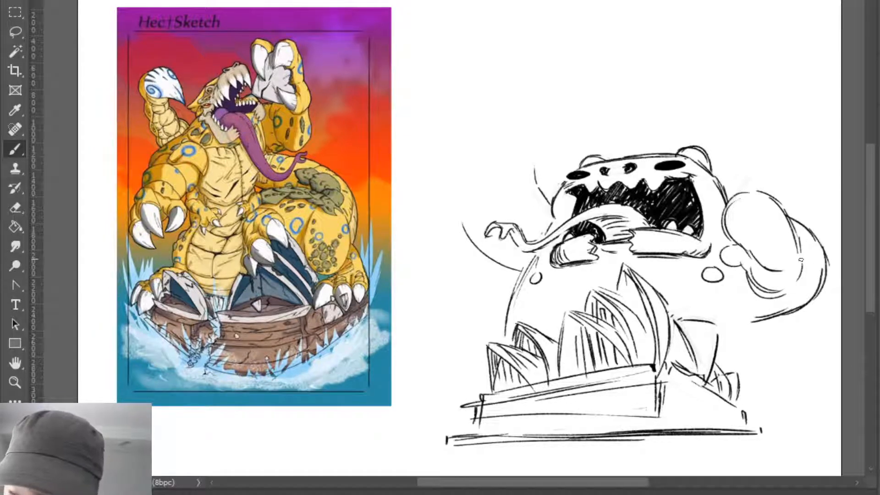
drag(801, 260, 773, 298)
drag(800, 237, 795, 288)
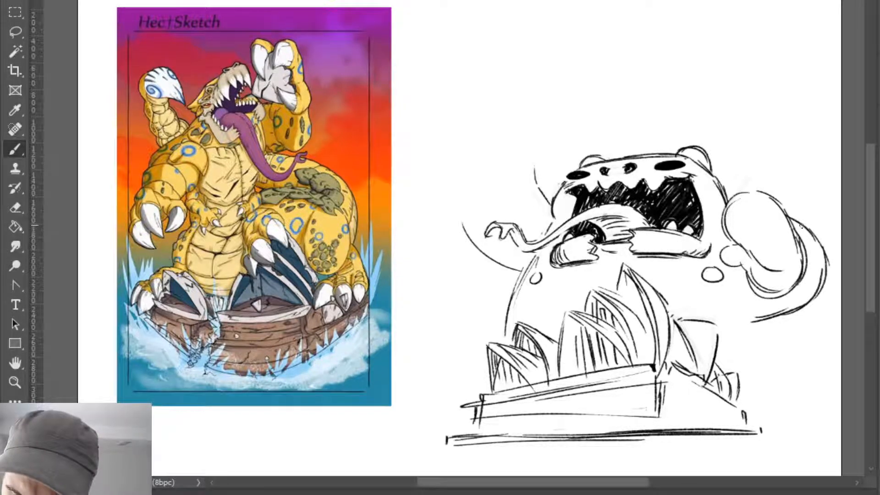
mouse_move(811, 223)
mouse_down()
mouse_move(784, 307)
mouse_move(756, 302)
mouse_up()
mouse_move(816, 274)
mouse_down()
mouse_move(754, 298)
mouse_move(816, 235)
mouse_move(802, 295)
mouse_up()
drag(820, 258, 791, 303)
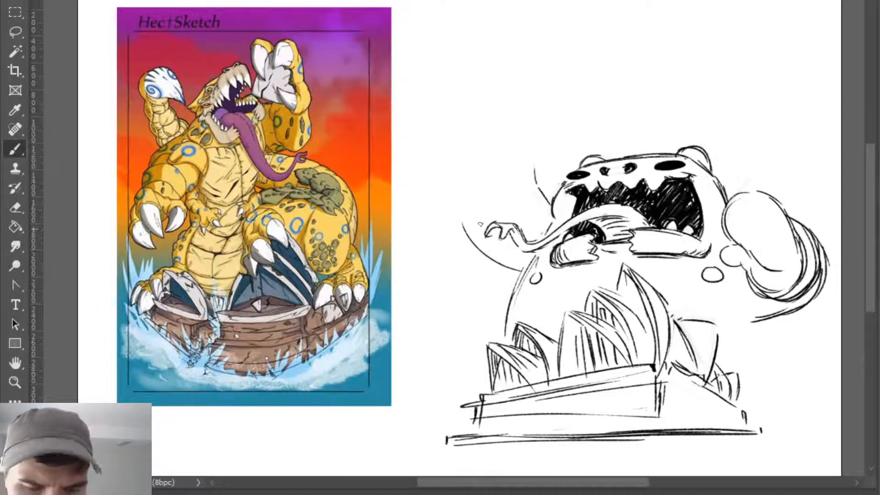
- Draw the near arm's upper edge as a curve from its outer tip up to the side of the head
mouse_move(462, 216)
mouse_down()
mouse_move(496, 218)
mouse_move(533, 188)
mouse_move(477, 220)
mouse_move(534, 200)
mouse_up()
key(ctrl+z)
key(ctrl+z)
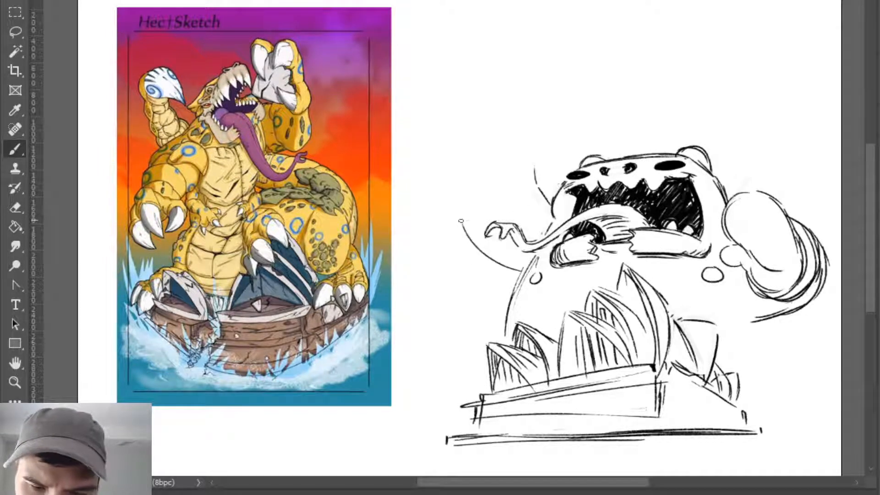
mouse_move(462, 221)
mouse_down()
mouse_move(506, 212)
mouse_move(550, 182)
mouse_up()
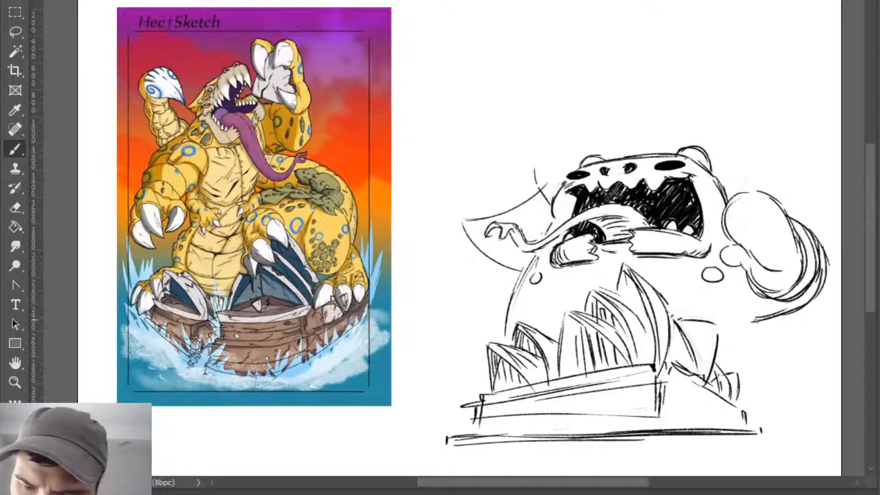
- Sketch a rounded, spotted leg with a small foot beside the building's base and strengthen the tallest shell's rear edge
drag(752, 320, 766, 402)
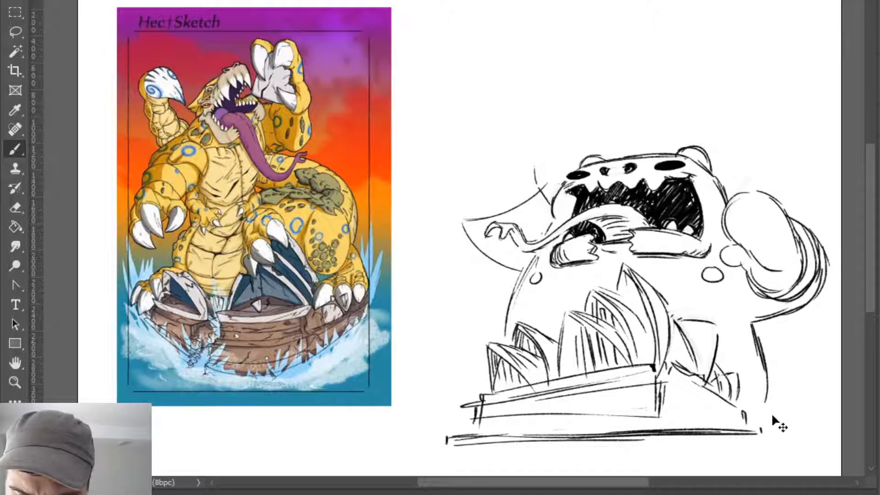
key(ctrl+z)
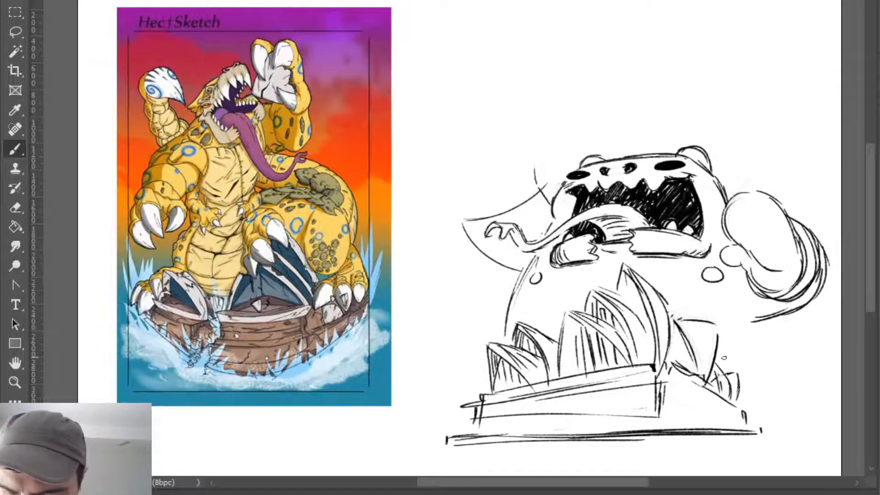
drag(726, 352, 799, 379)
drag(804, 348, 783, 424)
drag(724, 352, 791, 406)
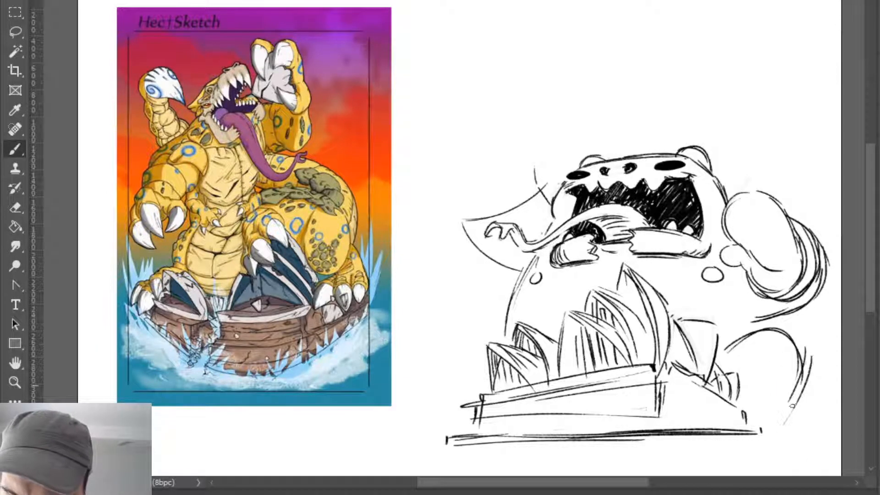
drag(810, 357, 779, 432)
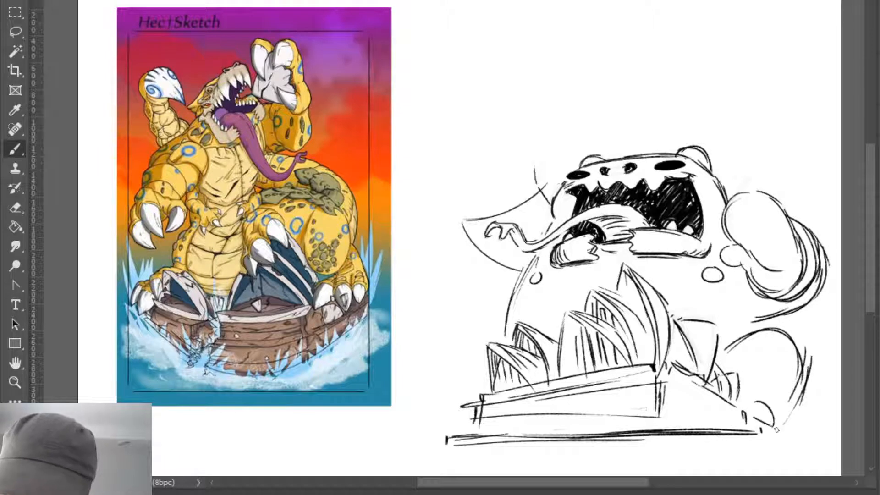
mouse_move(756, 403)
mouse_down()
mouse_move(777, 421)
mouse_move(750, 393)
mouse_move(760, 430)
mouse_up()
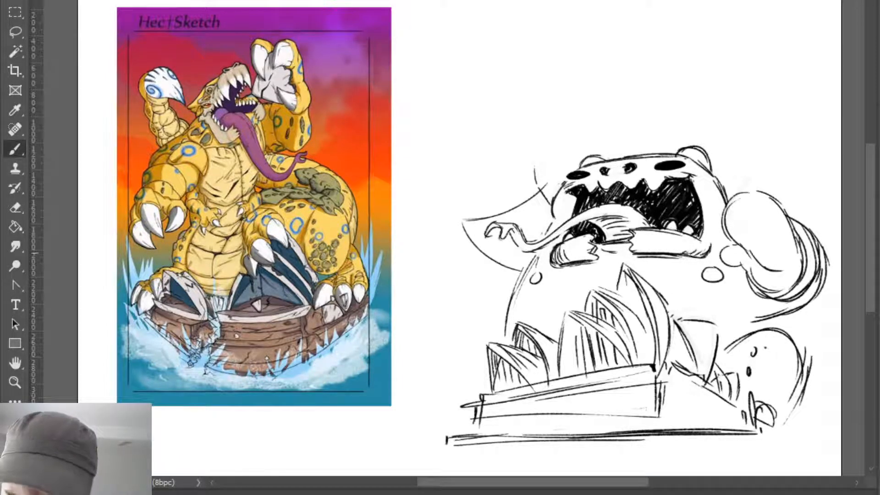
drag(663, 296, 675, 318)
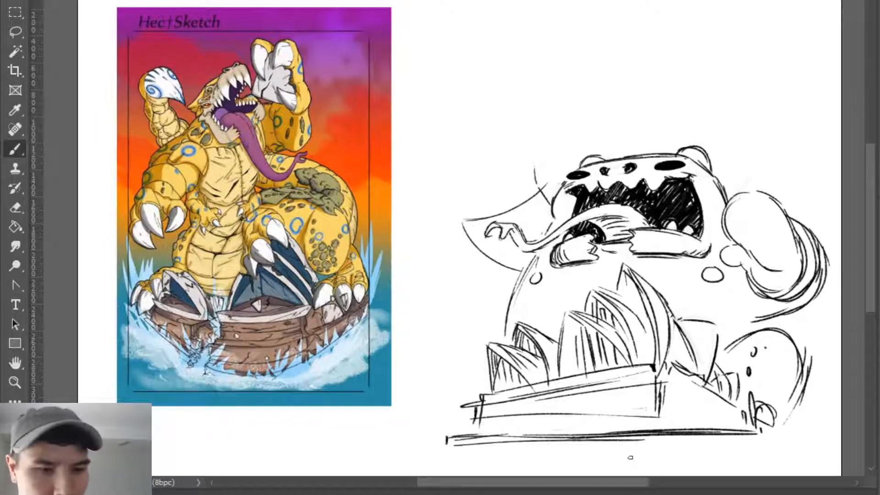
- Erase the rounded outer corner of the far jaw half, leaving its end open
key(e)
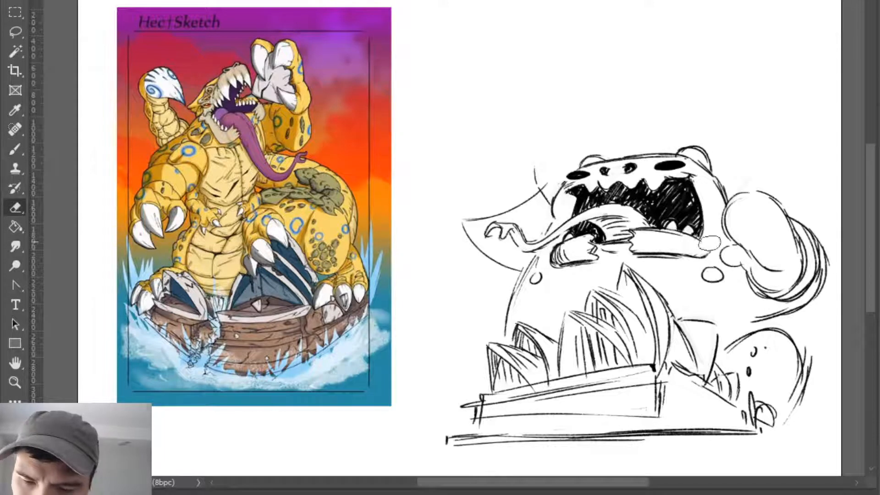
drag(556, 257, 560, 258)
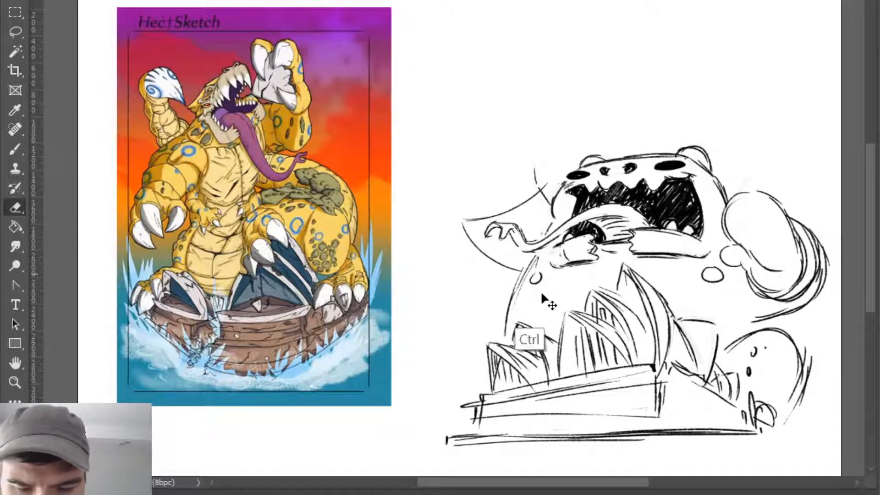
key(ctrl+z)
key(b)
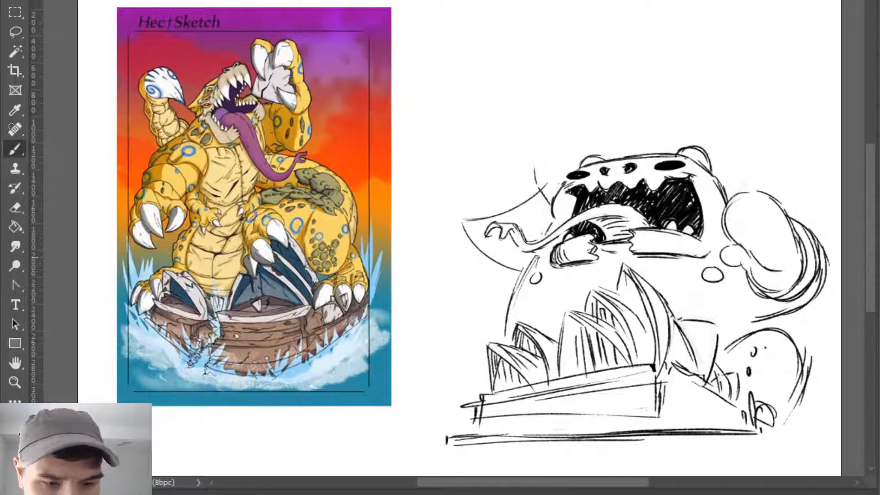
- Thicken the near arm's lower contour and add curved cross lines above it for the raised forearm
drag(551, 188, 542, 198)
drag(459, 222, 500, 266)
mouse_move(461, 225)
mouse_down()
mouse_move(507, 273)
mouse_move(521, 275)
mouse_up()
drag(460, 212, 472, 214)
drag(464, 176, 530, 166)
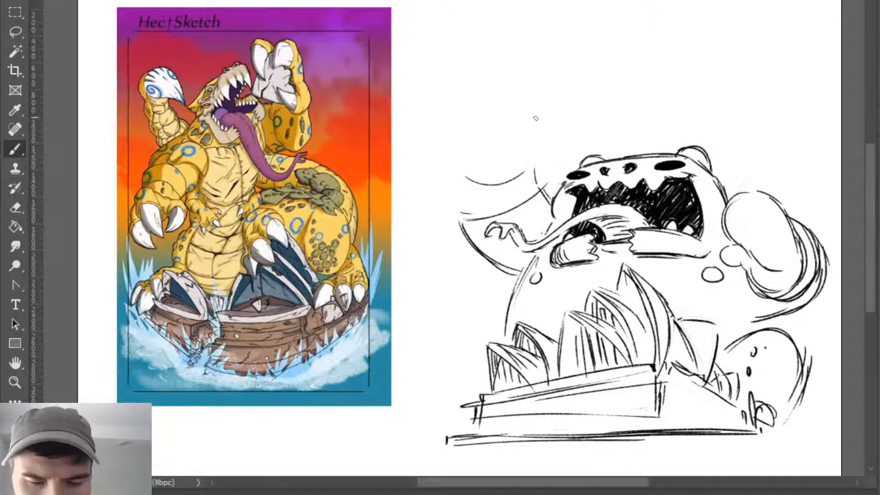
- Rough in a large round paw with an outer contour curve above the raised near forearm
mouse_move(448, 117)
mouse_down()
mouse_move(480, 160)
mouse_move(534, 94)
mouse_up()
key(ctrl+z)
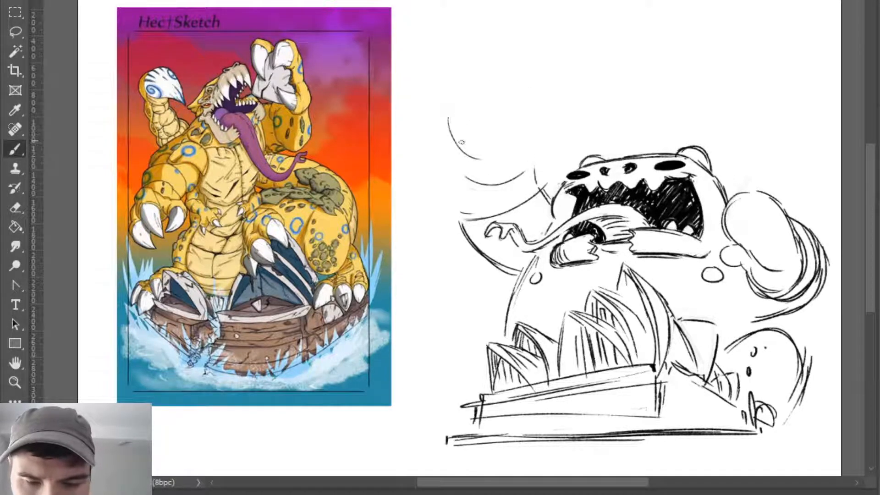
mouse_move(458, 133)
mouse_down()
mouse_move(511, 86)
mouse_move(539, 128)
mouse_up()
drag(471, 149, 553, 105)
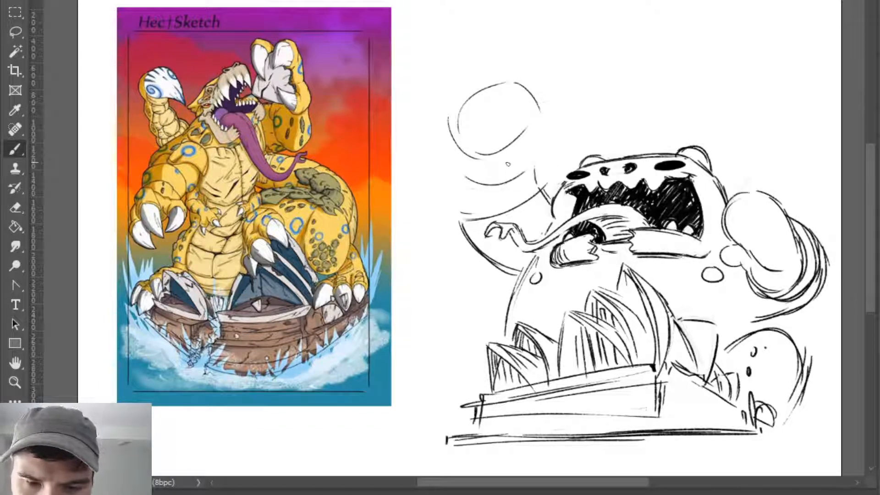
- Try reshaping the near arm's round paw with a curved inner fold and a longer outer contour running into the forearm
key(e)
drag(477, 152, 538, 109)
key(b)
drag(459, 121, 532, 110)
mouse_move(511, 81)
mouse_down()
mouse_move(468, 105)
mouse_move(454, 161)
mouse_up()
drag(460, 117, 459, 219)
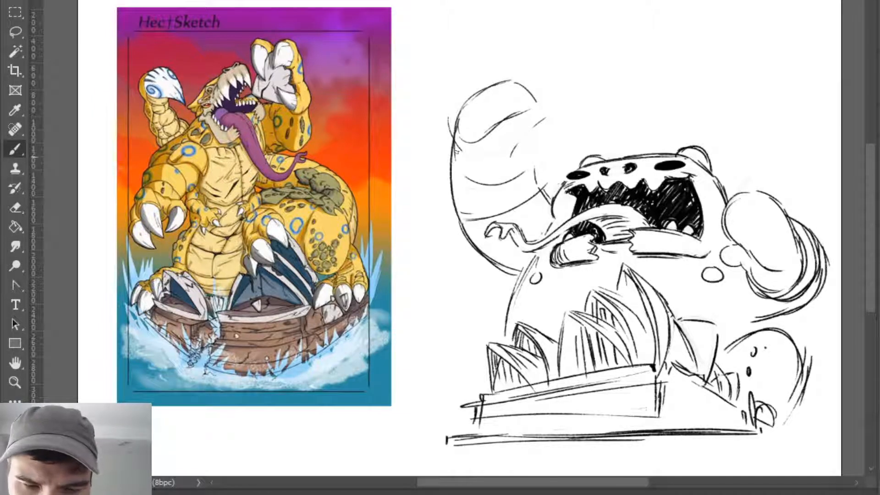
- Erase the rough near paw and redraw it as a broad, curled fist outline with a rounded tip and inner crease
key(e)
mouse_move(451, 143)
mouse_down()
mouse_move(453, 201)
mouse_move(480, 108)
mouse_move(504, 130)
mouse_move(481, 138)
mouse_up()
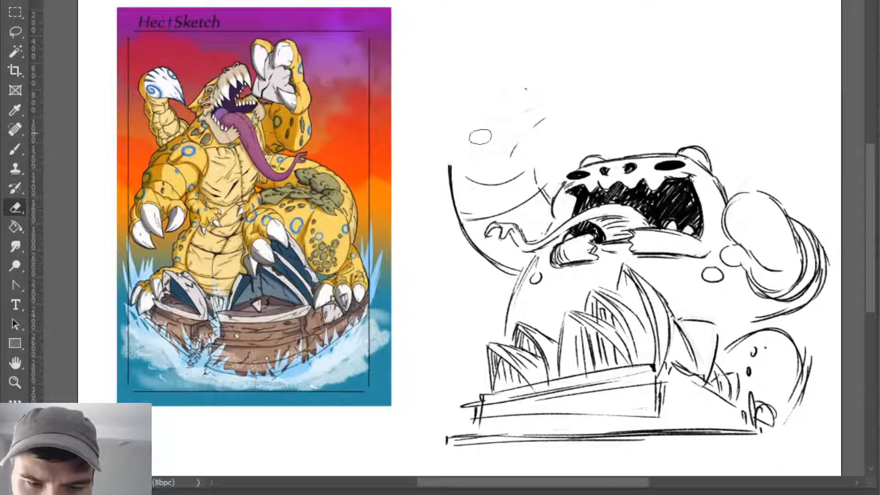
key(b)
mouse_move(451, 164)
mouse_down()
mouse_move(475, 112)
mouse_move(543, 95)
mouse_up()
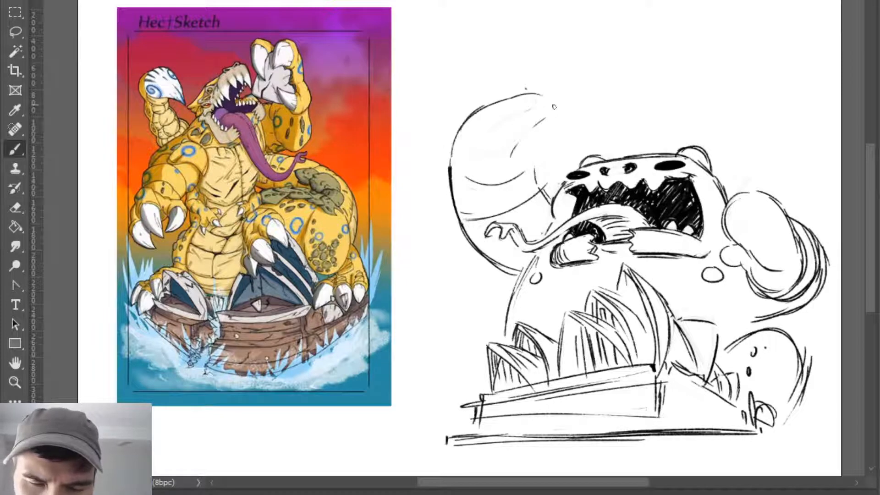
drag(518, 147, 527, 143)
drag(543, 97, 554, 121)
mouse_move(545, 101)
mouse_down()
mouse_move(554, 115)
mouse_move(535, 143)
mouse_up()
mouse_move(517, 96)
mouse_down()
mouse_move(554, 114)
mouse_move(545, 137)
mouse_move(546, 100)
mouse_move(537, 142)
mouse_up()
key(e)
right_click(552, 123)
click(552, 122)
key(b)
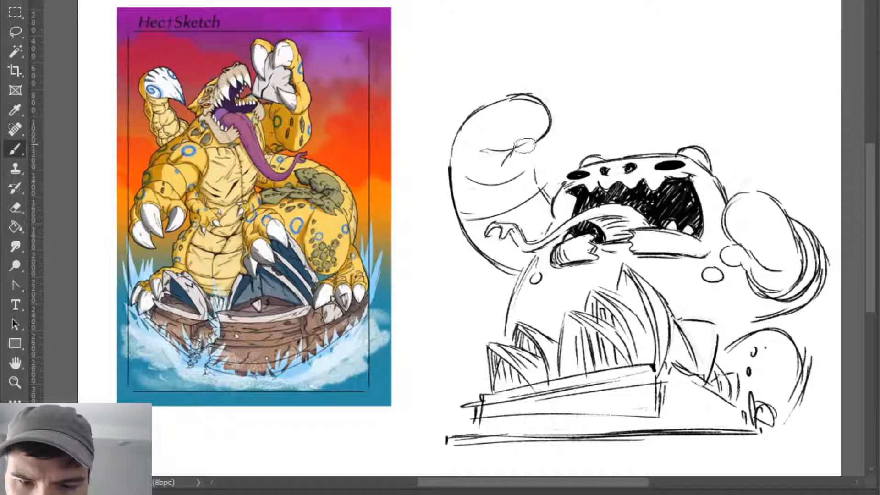
- Draw pointed, overlapping claws beneath the near fist, with one long claw along its inner edge
key(e)
key(b)
drag(519, 145, 496, 171)
key(e)
key(b)
mouse_move(551, 117)
mouse_down()
mouse_move(566, 111)
mouse_move(571, 151)
mouse_move(531, 145)
mouse_move(521, 178)
mouse_up()
key(ctrl+z)
key(ctrl+z)
key(ctrl+z)
drag(528, 146, 521, 160)
drag(508, 149, 536, 141)
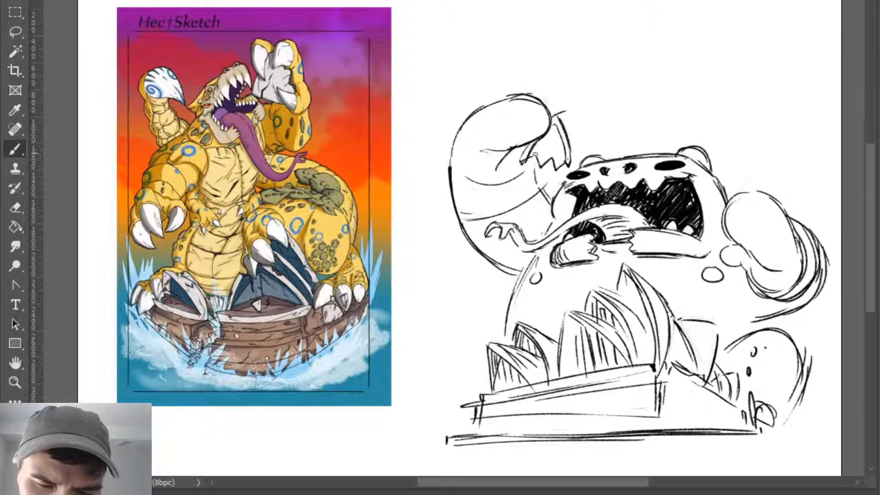
key(e)
key(b)
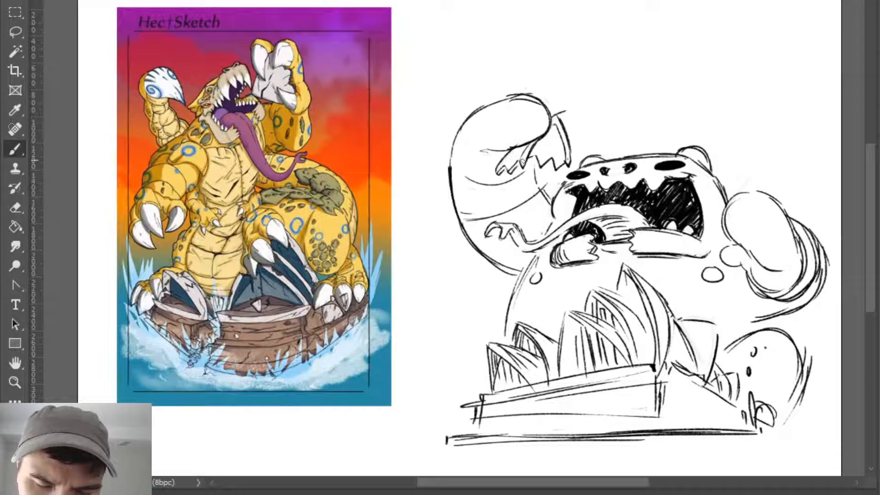
- Darken the long inner claw, add lines between the other claws, and round off the palm beneath them
key(ctrl)
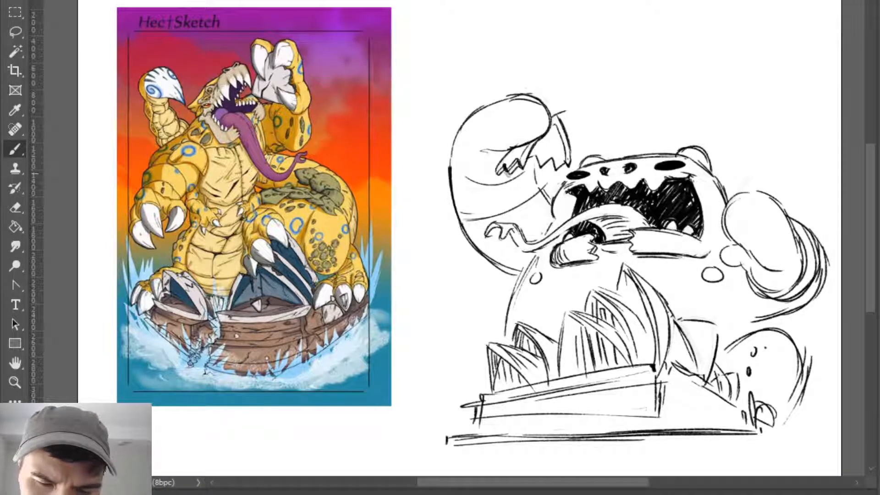
drag(540, 143, 544, 160)
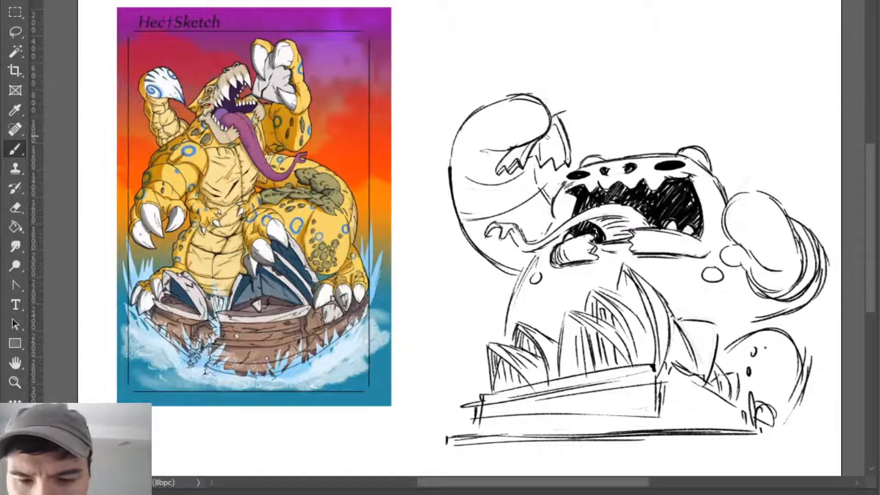
mouse_move(553, 127)
mouse_down()
mouse_move(555, 161)
mouse_move(550, 138)
mouse_move(566, 163)
mouse_up()
key(e)
key(b)
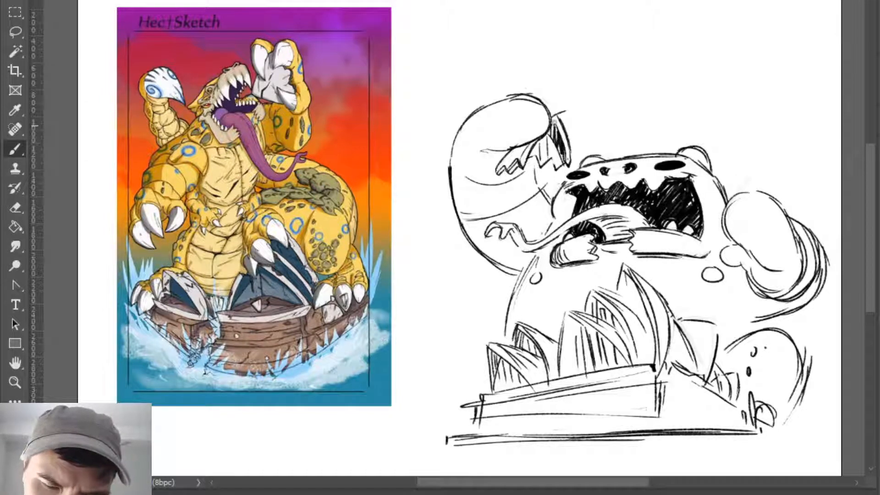
drag(555, 123, 562, 144)
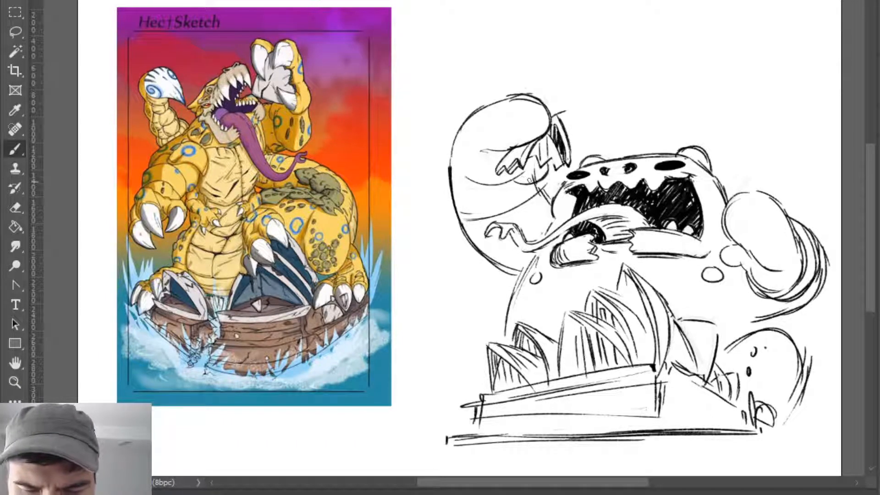
key(e)
key(b)
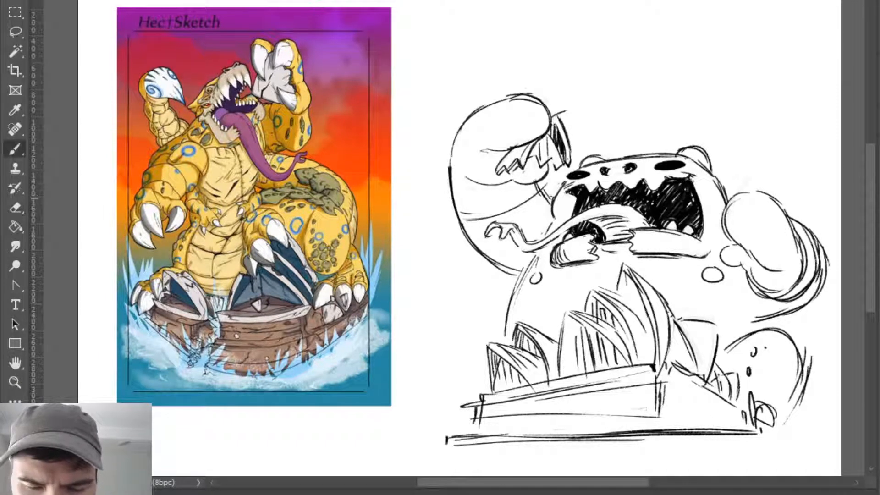
- Add curved cross contours to the near forearm, then redraw its lower outline and hatch the inner arm
drag(454, 196, 503, 221)
drag(453, 172, 512, 185)
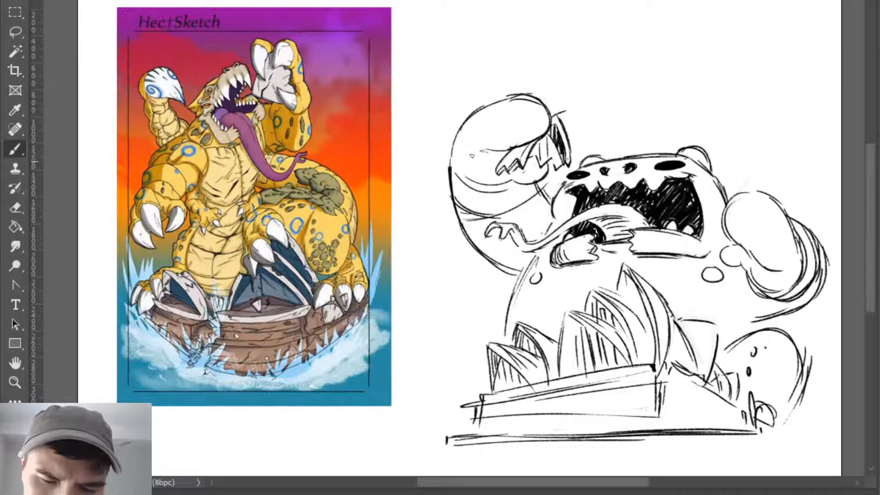
drag(463, 126, 450, 168)
key(e)
drag(456, 206, 506, 271)
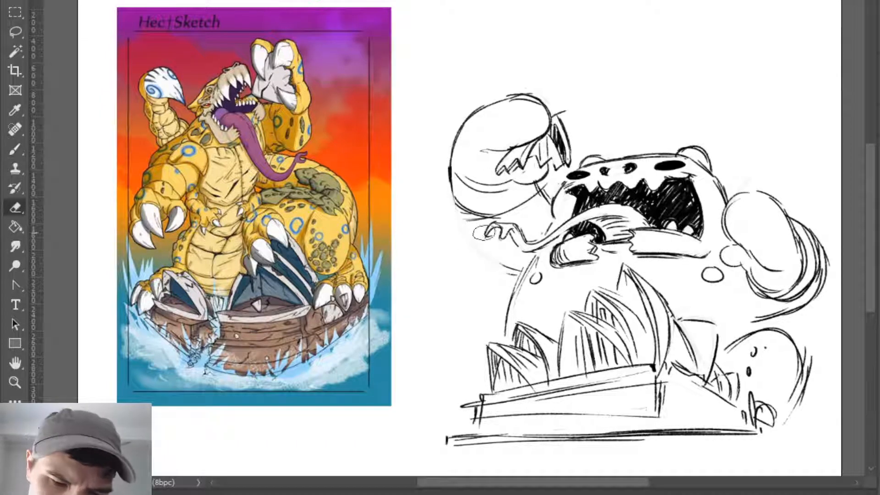
key(b)
drag(451, 191, 513, 266)
drag(458, 215, 529, 270)
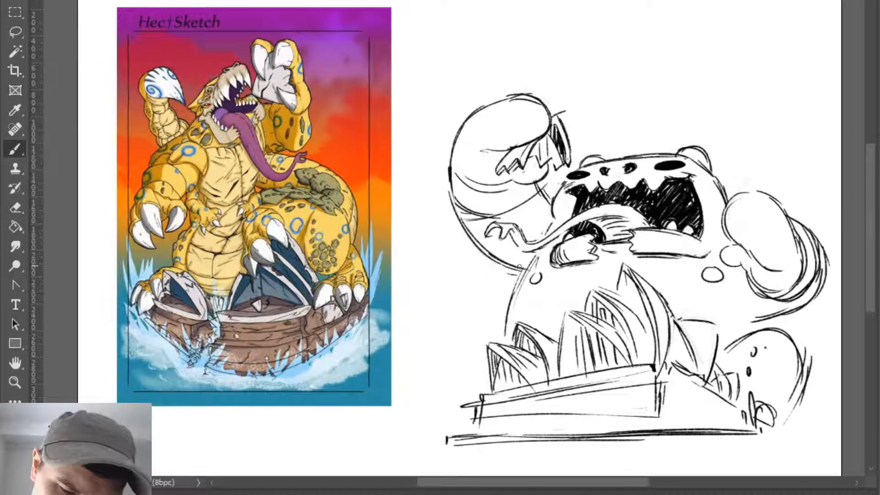
drag(545, 200, 543, 208)
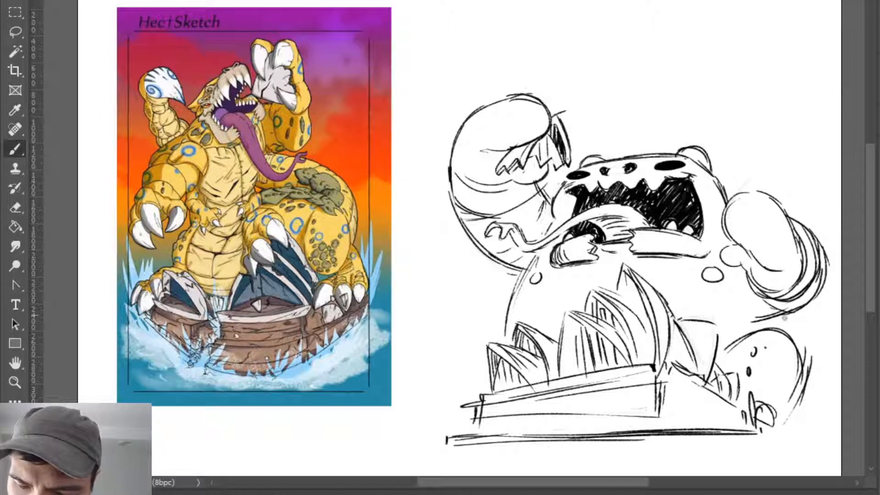
- Redraw the spotted leg's outer edge and add small pointed toes and splash marks at its foot
drag(768, 317, 766, 329)
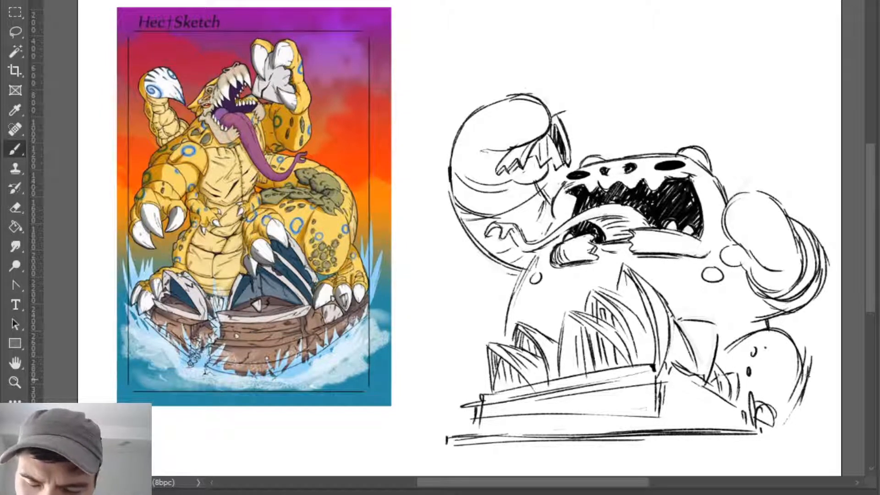
key(e)
mouse_move(805, 350)
mouse_down()
mouse_move(791, 396)
mouse_move(794, 432)
mouse_move(781, 446)
mouse_up()
key(b)
key(ctrl+z)
mouse_move(780, 416)
mouse_down()
mouse_move(770, 440)
mouse_move(790, 422)
mouse_move(777, 439)
mouse_move(762, 426)
mouse_move(800, 428)
mouse_move(820, 407)
mouse_up()
key(ctrl+z)
key(ctrl+z)
drag(799, 434, 823, 414)
mouse_move(802, 425)
mouse_down()
mouse_move(822, 414)
mouse_move(789, 418)
mouse_up()
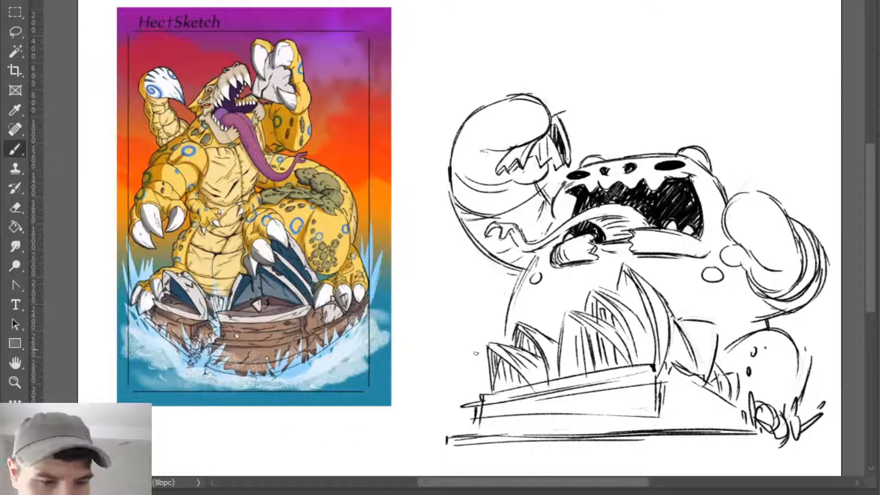
- Sketch a pointed water splash with loose droplets beside the building's smallest shells
mouse_move(497, 327)
mouse_down()
mouse_move(440, 285)
mouse_move(455, 340)
mouse_move(469, 269)
mouse_move(470, 299)
mouse_move(433, 309)
mouse_move(459, 344)
mouse_move(410, 361)
mouse_move(457, 394)
mouse_move(444, 385)
mouse_move(466, 324)
mouse_move(472, 341)
mouse_up()
key(ctrl+z)
drag(462, 366, 470, 376)
- Try a long S-curved tail rising above the creature's head
mouse_move(728, 166)
mouse_down()
mouse_move(742, 137)
mouse_move(719, 17)
mouse_up()
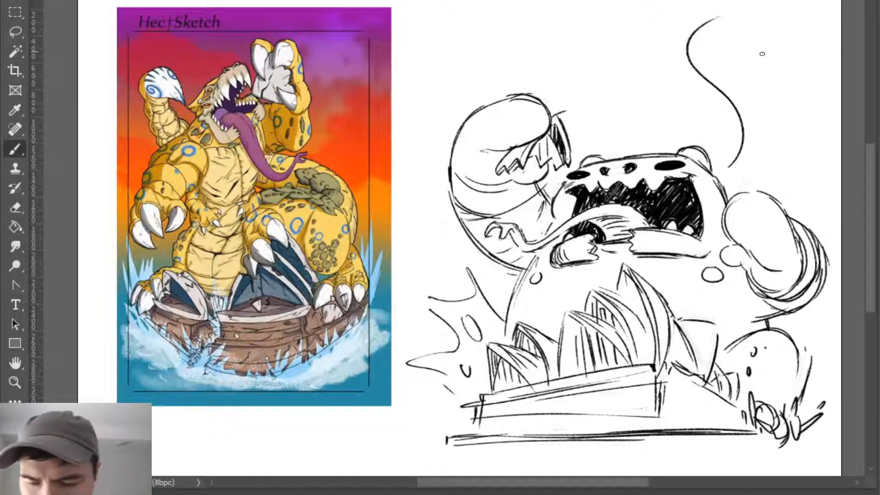
key(ctrl+z)
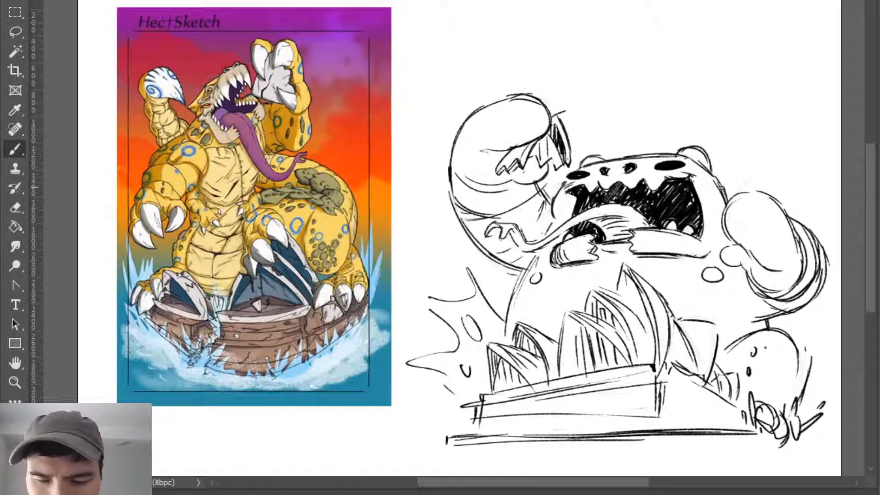
mouse_move(721, 186)
mouse_down()
mouse_move(747, 166)
mouse_move(713, 97)
mouse_up()
key(ctrl+z)
- Draw a cluster of angular patches on the upper outer part of the spotted leg
mouse_move(774, 317)
mouse_down()
mouse_move(814, 312)
mouse_move(693, 329)
mouse_move(701, 327)
mouse_up()
drag(295, 351, 206, 355)
mouse_move(570, 213)
mouse_down()
mouse_move(548, 201)
mouse_move(541, 212)
mouse_up()
key(e)
mouse_move(706, 360)
mouse_down()
mouse_move(703, 402)
mouse_move(699, 360)
mouse_move(685, 413)
mouse_up()
key(ctrl+z)
key(b)
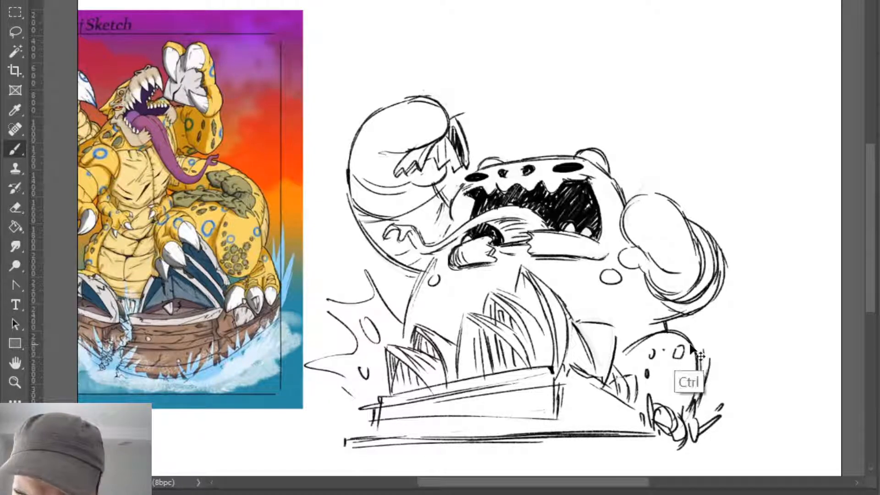
mouse_move(674, 343)
mouse_down()
mouse_move(694, 348)
mouse_move(673, 369)
mouse_move(696, 373)
mouse_up()
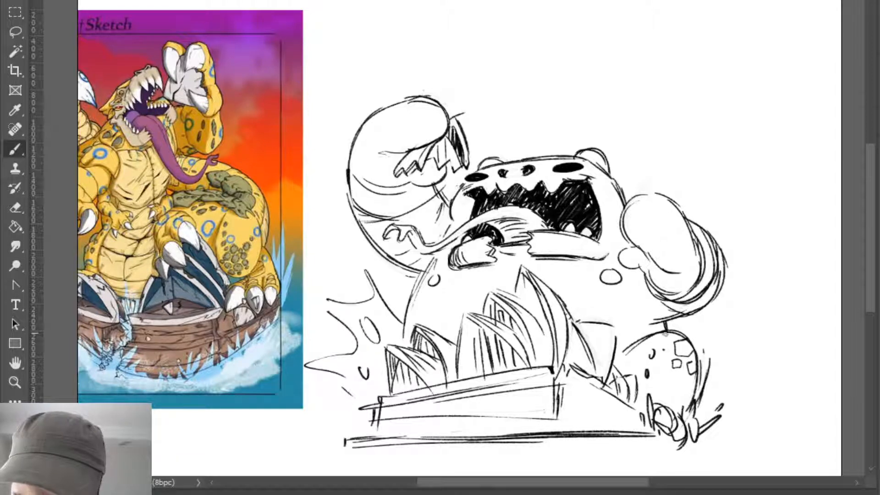
- Add spiky splash strokes and a droplet beside the spotted leg, and rough in a long tail curve rising past the far arm
mouse_move(664, 330)
mouse_down()
mouse_move(677, 338)
mouse_move(666, 362)
mouse_move(803, 301)
mouse_move(780, 127)
mouse_up()
key(ctrl+z)
drag(766, 334, 812, 279)
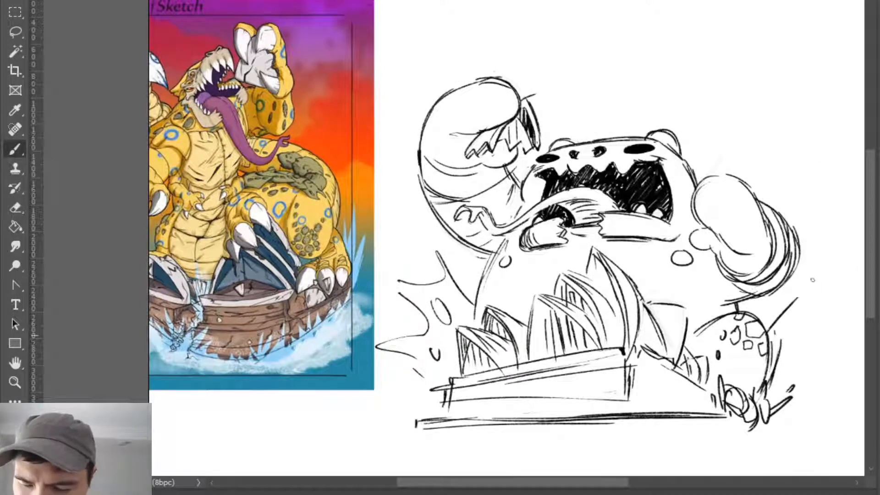
drag(784, 340, 778, 394)
drag(814, 363, 782, 411)
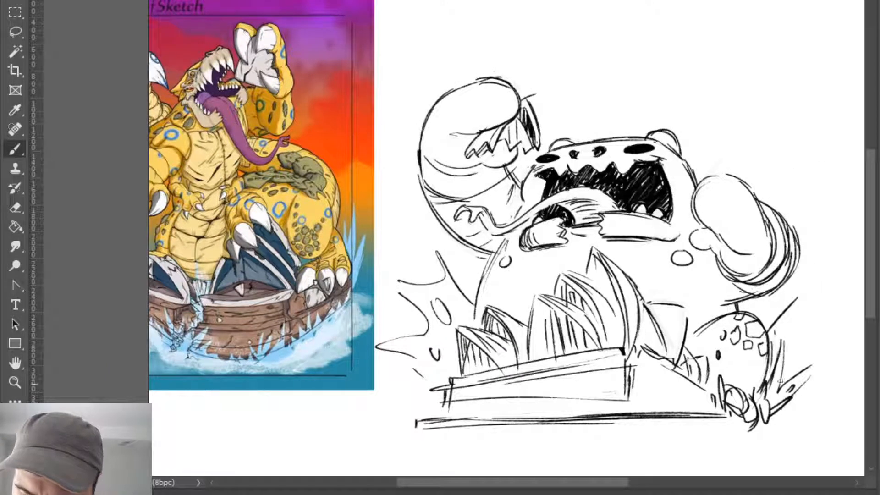
drag(808, 339, 806, 340)
drag(809, 274, 750, 96)
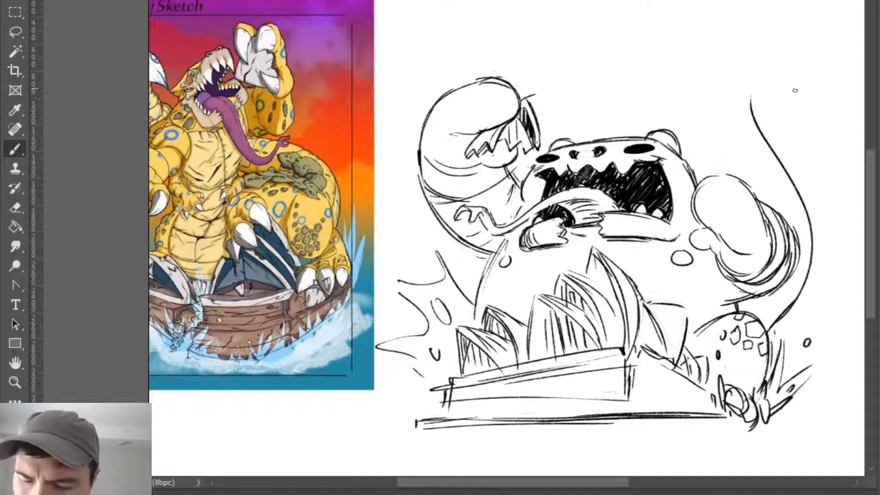
- Move the coloured illustration slightly closer to the black line sketch
key(v)
drag(350, 284, 380, 288)
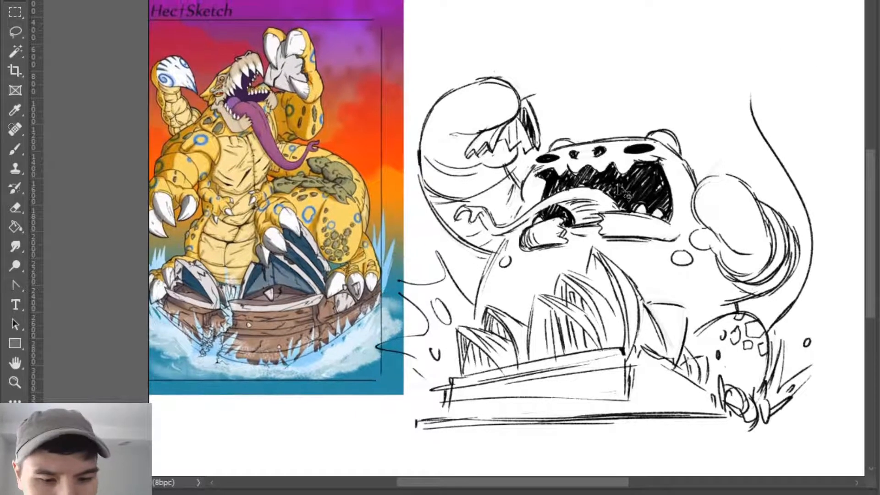
- Erase the long tail curve from its tip down to where it meets the spotted leg
key(e)
mouse_move(812, 273)
mouse_down()
mouse_move(802, 195)
mouse_move(758, 120)
mouse_move(752, 85)
mouse_up()
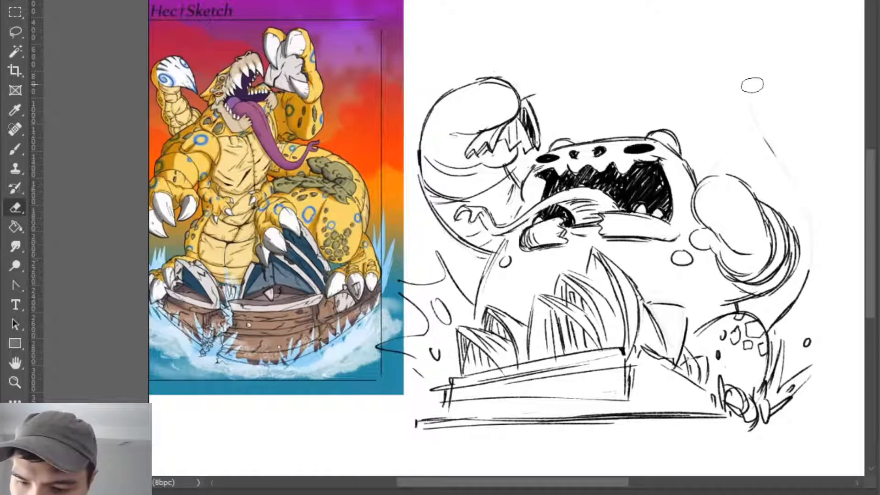
key(b)
key(e)
drag(772, 325, 809, 283)
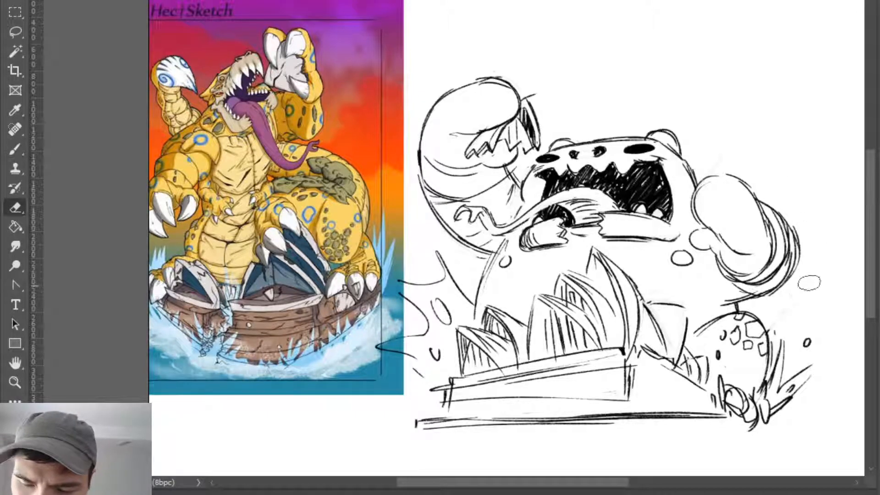
- Try several shorter tail curves emerging between the far arm and the spotted leg
key(b)
mouse_move(763, 299)
mouse_down()
mouse_move(773, 319)
mouse_move(777, 293)
mouse_move(768, 337)
mouse_up()
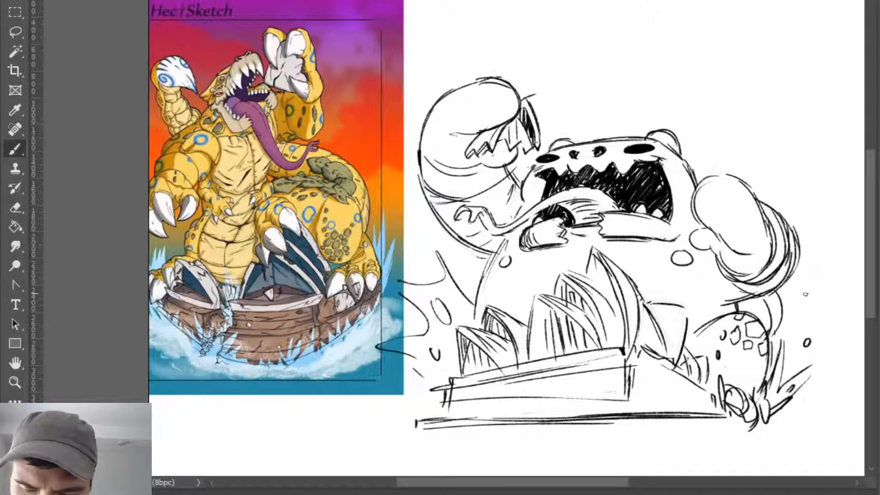
key(ctrl+z)
key(ctrl+z)
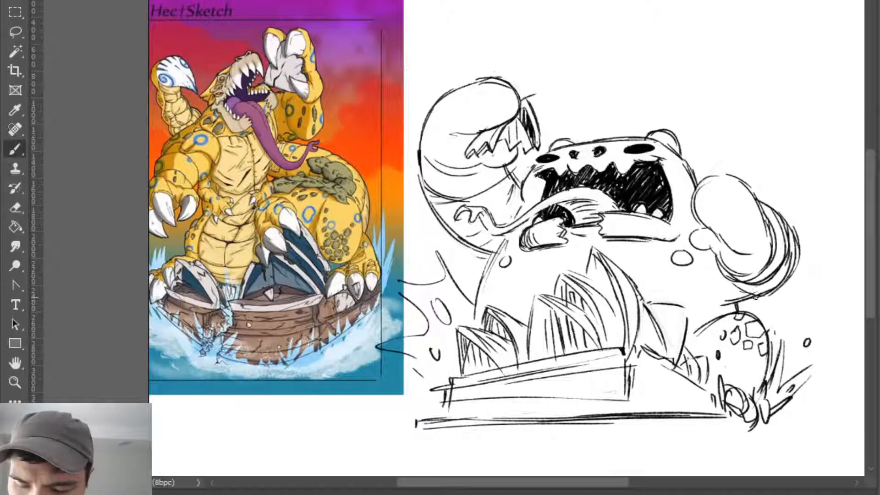
mouse_move(756, 299)
mouse_down()
mouse_move(799, 319)
mouse_move(811, 287)
mouse_up()
key(ctrl+z)
key(ctrl+z)
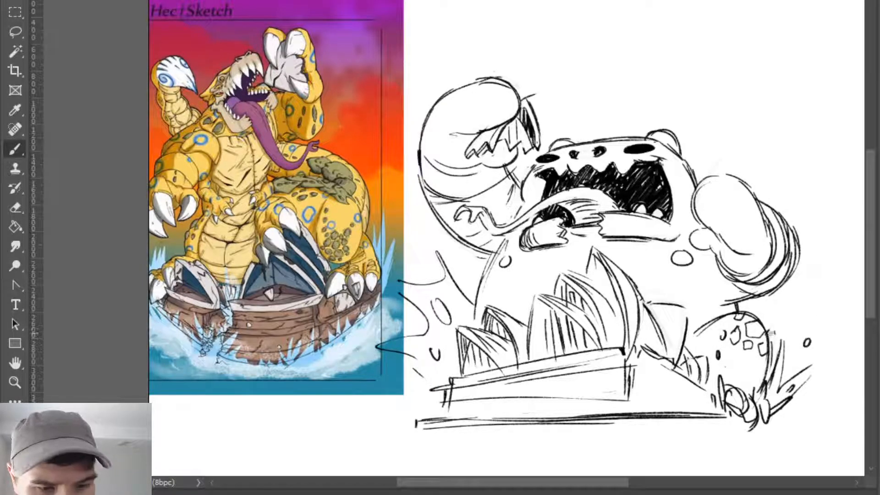
mouse_move(762, 326)
mouse_down()
mouse_move(821, 272)
mouse_move(803, 216)
mouse_up()
key(ctrl+z)
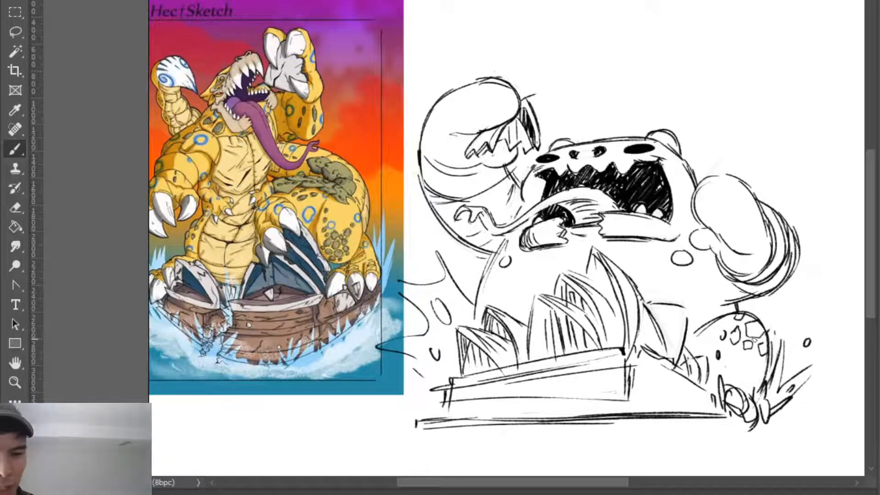
- Erase the small oval spot on the creature's body below the far end of the jaw
key(e)
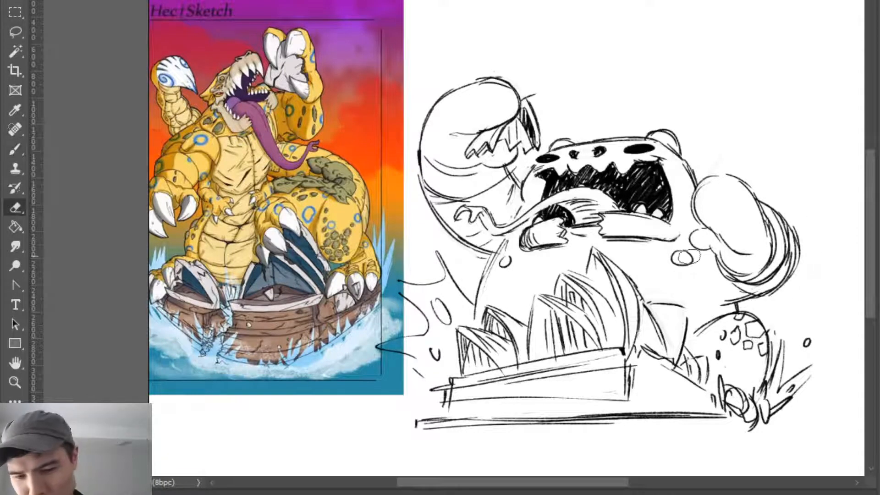
click(689, 261)
key(b)
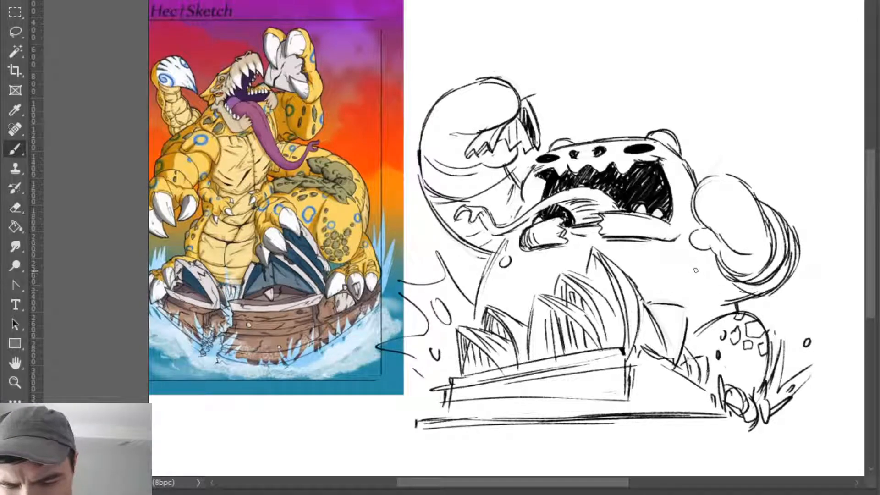
- Try larger curved marks on the creature's body between the tallest shell and the far arm
mouse_move(652, 275)
mouse_down()
mouse_move(695, 268)
mouse_move(669, 286)
mouse_up()
key(ctrl+z)
drag(688, 260, 710, 286)
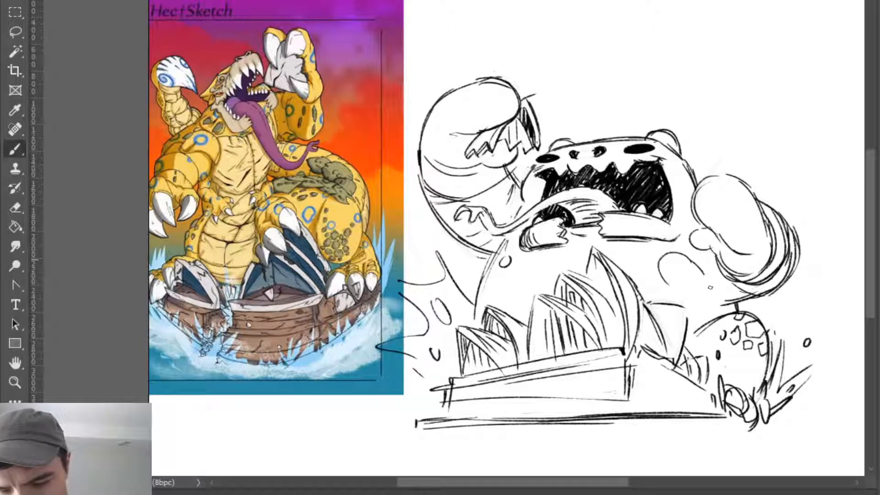
key(ctrl+z)
key(e)
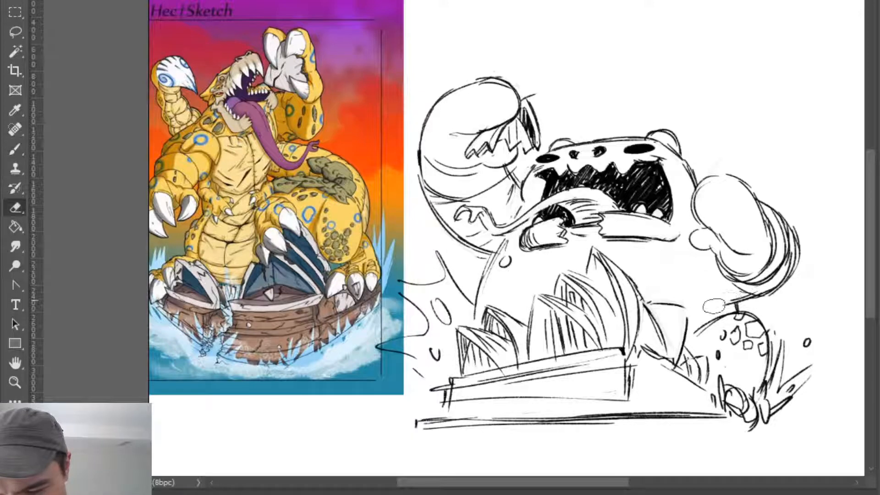
- Redraw the lower edge of the far arm's elbow just above the spotted leg
key(b)
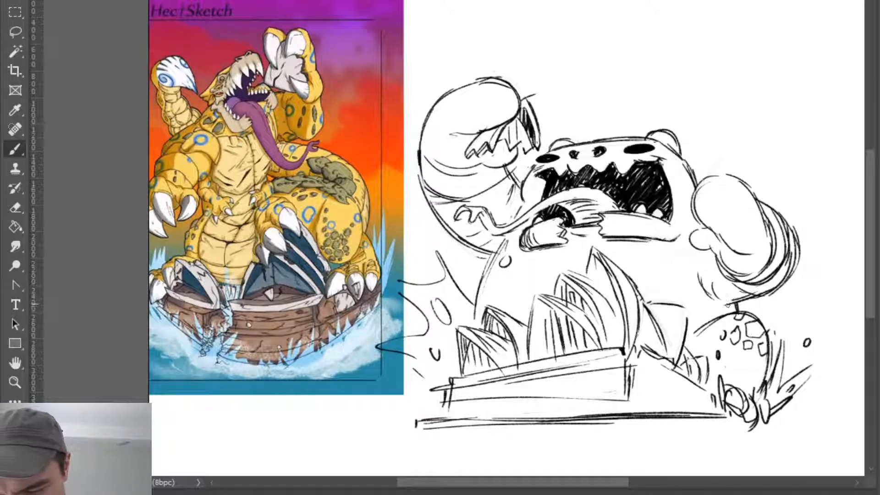
key(e)
key(b)
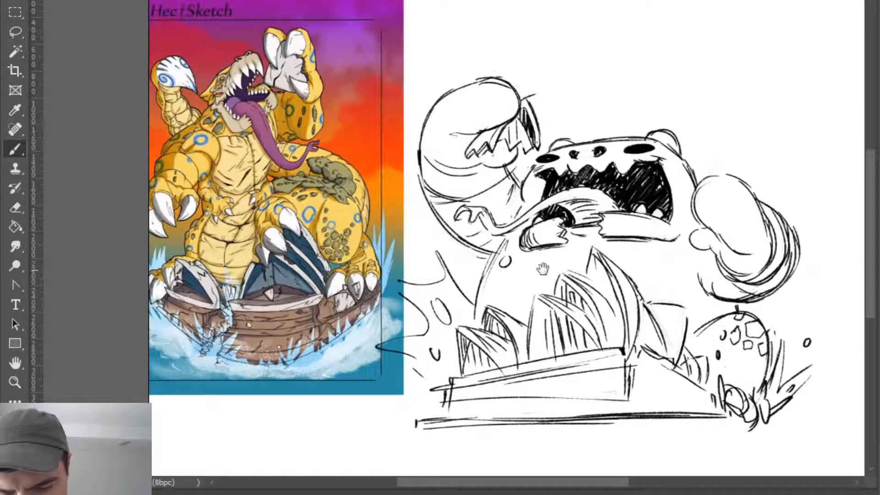
- Erase the body's near-side contour, the small oval on it and the curve running beside it
mouse_move(512, 270)
mouse_down()
mouse_move(616, 260)
mouse_move(616, 239)
mouse_move(601, 266)
mouse_move(629, 233)
mouse_move(579, 254)
mouse_move(576, 243)
mouse_move(568, 262)
mouse_move(606, 248)
mouse_move(614, 263)
mouse_move(608, 273)
mouse_up()
key(e)
key(b)
key(e)
key(b)
mouse_move(602, 236)
mouse_down()
mouse_move(601, 257)
mouse_move(595, 244)
mouse_move(573, 273)
mouse_move(596, 256)
mouse_move(569, 259)
mouse_move(596, 280)
mouse_move(613, 257)
mouse_move(571, 241)
mouse_move(581, 241)
mouse_move(582, 268)
mouse_move(594, 239)
mouse_move(568, 265)
mouse_move(600, 281)
mouse_move(603, 267)
mouse_move(570, 283)
mouse_move(609, 231)
mouse_up()
key(r)
key(e)
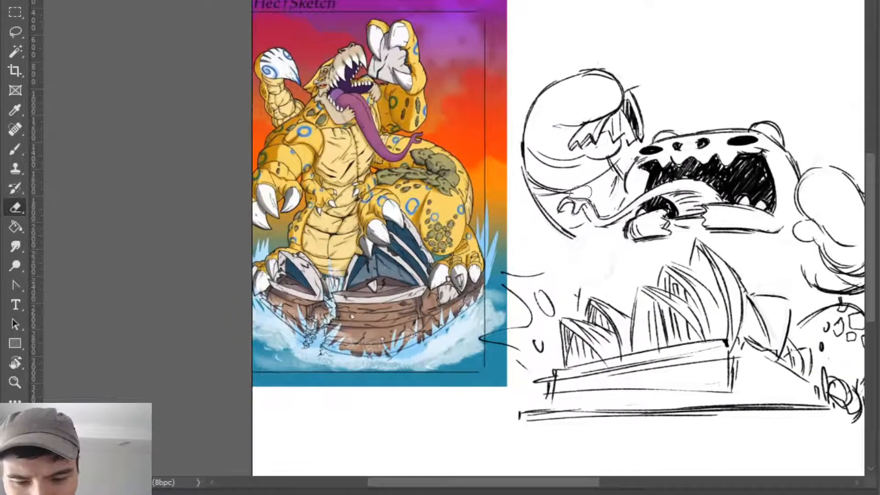
- Sketch a small round fist with short wrist strokes beside the body, below the raised near arm
key(b)
mouse_move(551, 242)
mouse_down()
mouse_move(572, 250)
mouse_move(545, 276)
mouse_up()
key(ctrl+z)
key(ctrl+z)
drag(556, 245, 555, 279)
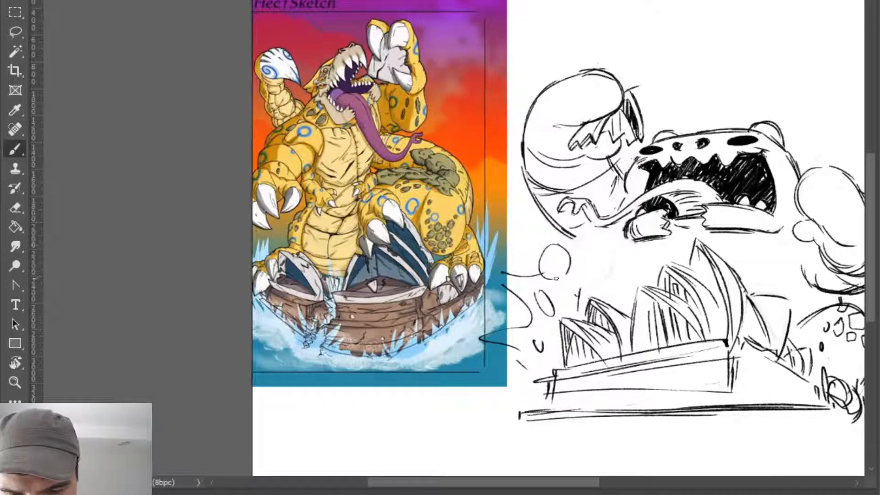
mouse_move(555, 244)
mouse_down()
mouse_move(561, 279)
mouse_move(571, 272)
mouse_move(579, 287)
mouse_up()
drag(570, 274, 566, 294)
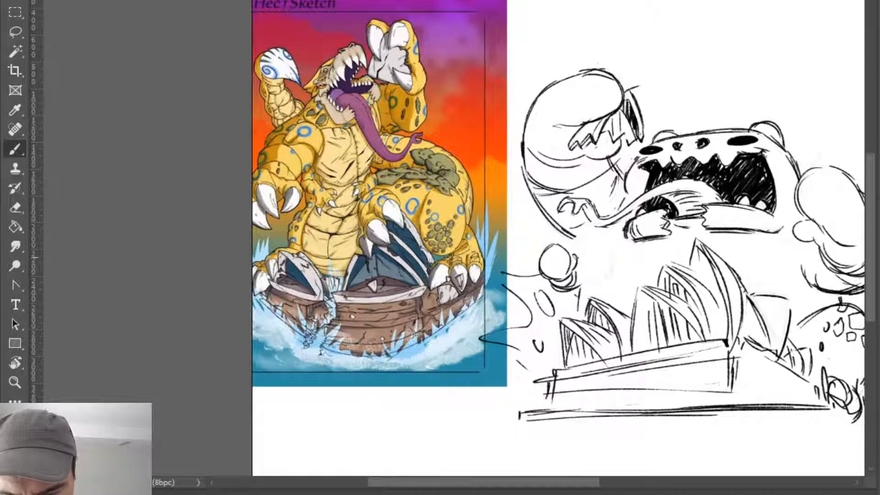
- Redraw the body's near-side contour behind the small fist and close the underside of the raised near arm
drag(600, 239, 577, 297)
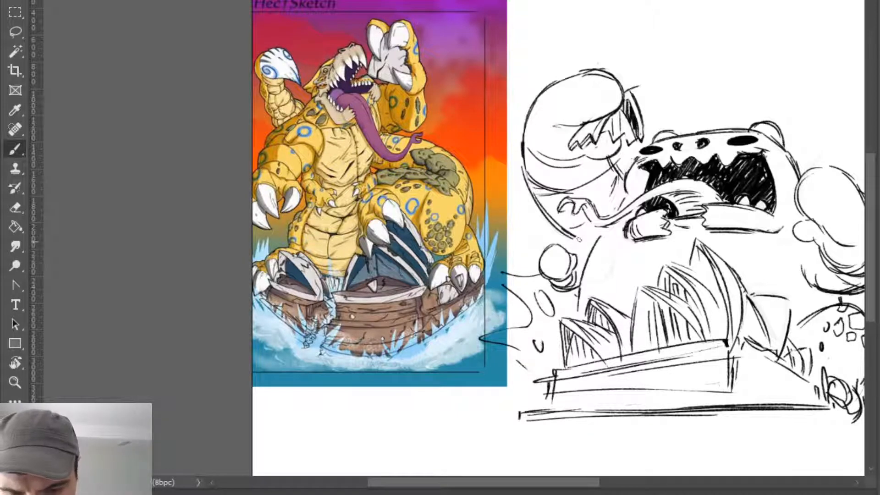
mouse_move(569, 235)
mouse_down()
mouse_move(596, 242)
mouse_move(575, 300)
mouse_up()
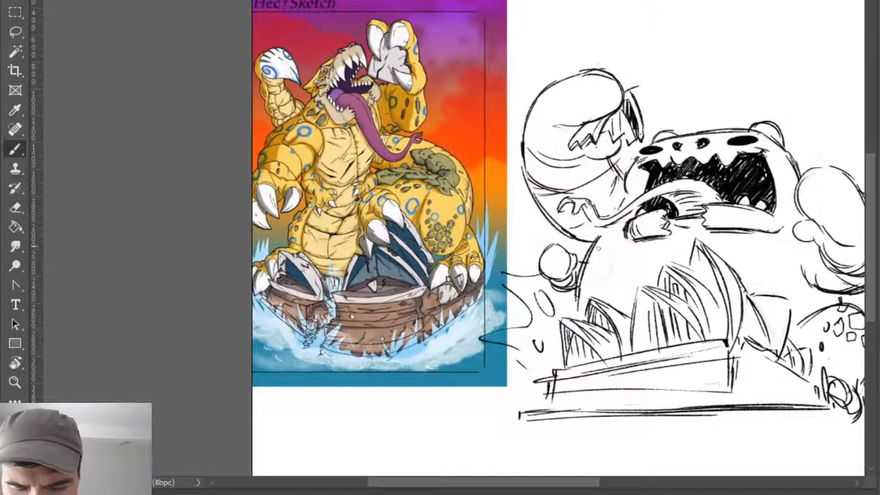
drag(571, 256, 571, 277)
key(e)
key(b)
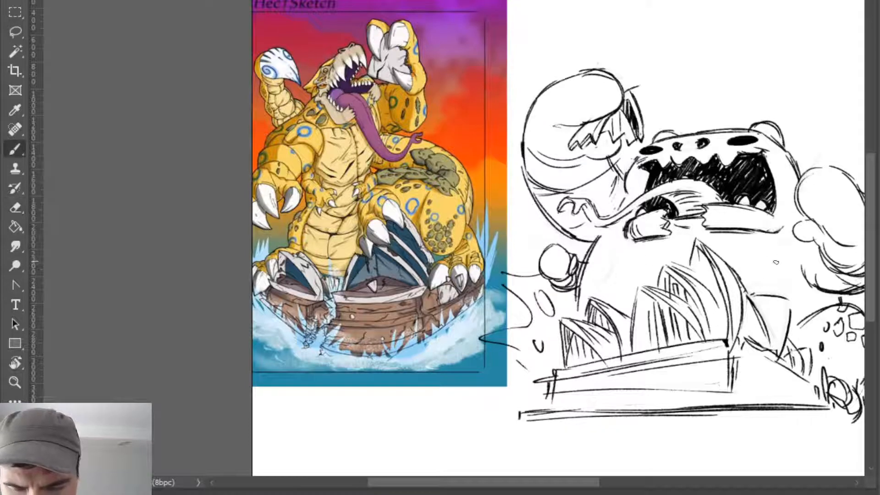
- Try a second small round fist on the far side of the body, between the shells and the far arm
mouse_move(770, 251)
mouse_down()
mouse_move(751, 272)
mouse_move(754, 284)
mouse_up()
mouse_move(757, 253)
mouse_down()
mouse_move(781, 265)
mouse_move(757, 278)
mouse_move(777, 282)
mouse_up()
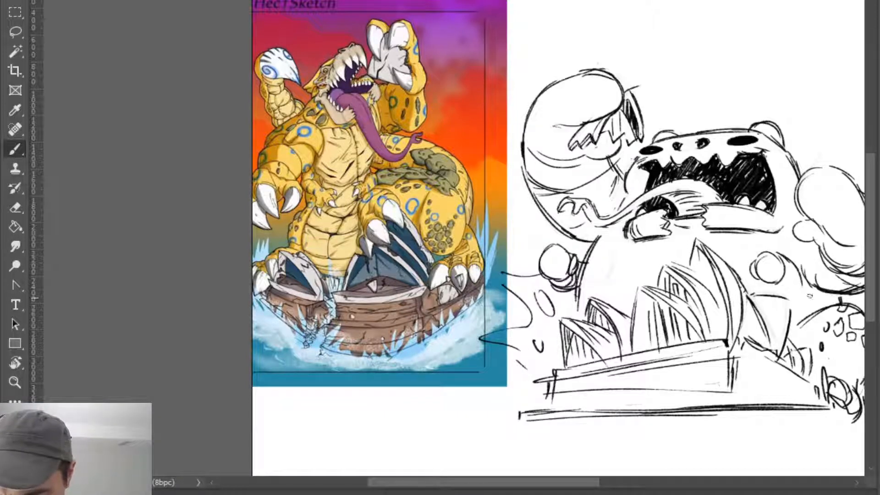
key(e)
key(b)
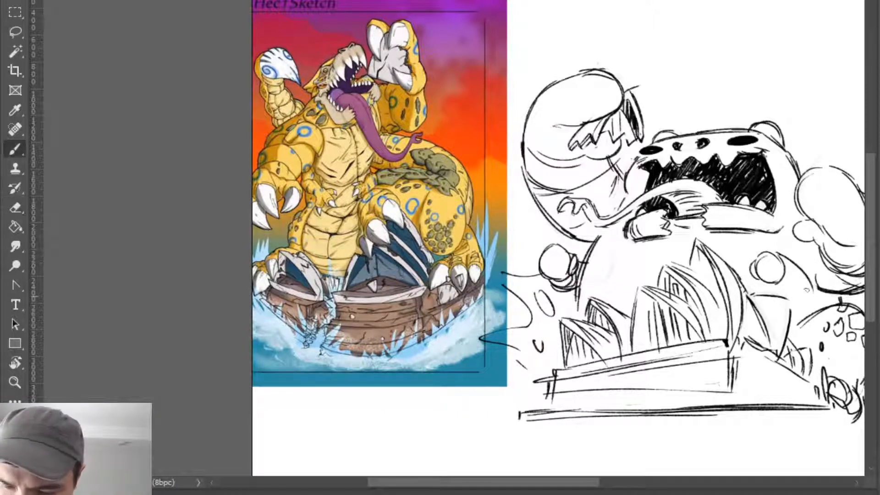
drag(778, 254, 814, 290)
key(e)
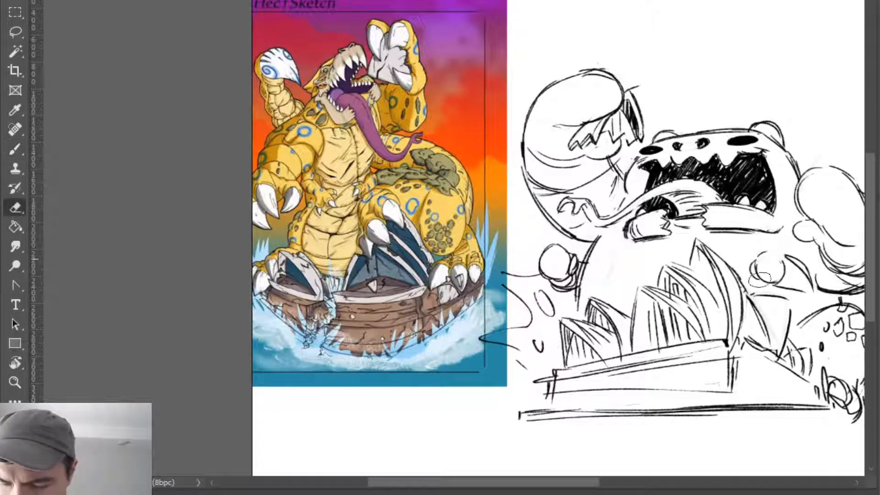
mouse_move(758, 275)
mouse_down()
mouse_move(790, 270)
mouse_move(765, 255)
mouse_move(774, 277)
mouse_move(785, 279)
mouse_move(761, 279)
mouse_up()
key(b)
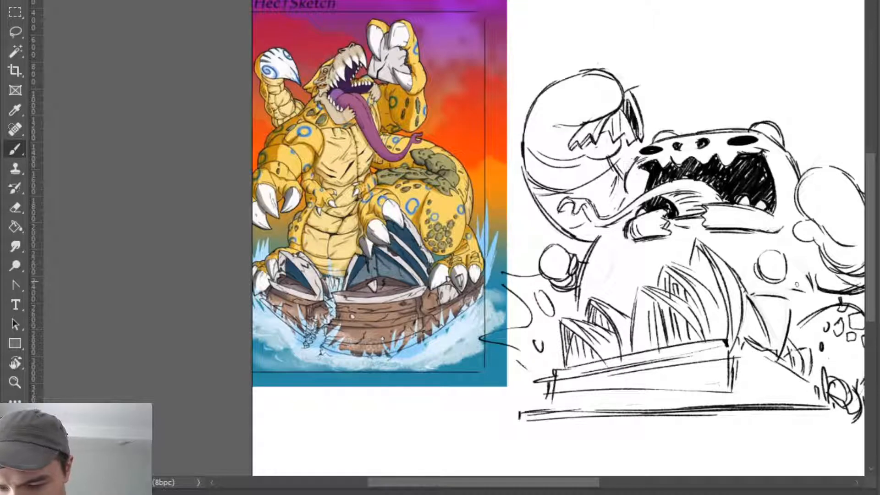
- Try wrist strokes and a curved forearm linking the far-side small fist to the raised far arm
key(e)
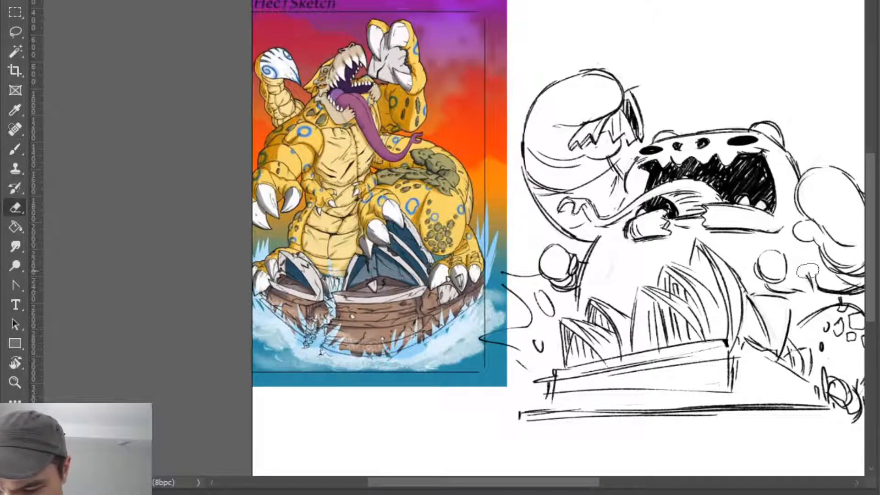
key(b)
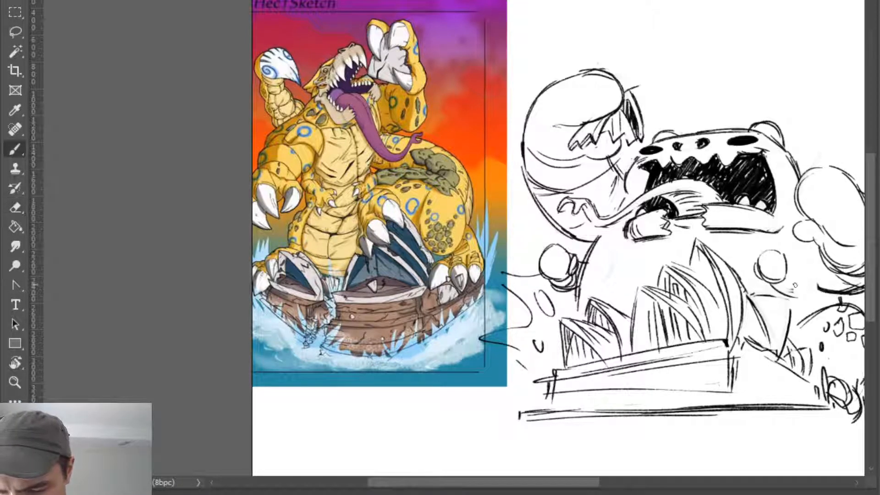
drag(764, 296, 794, 307)
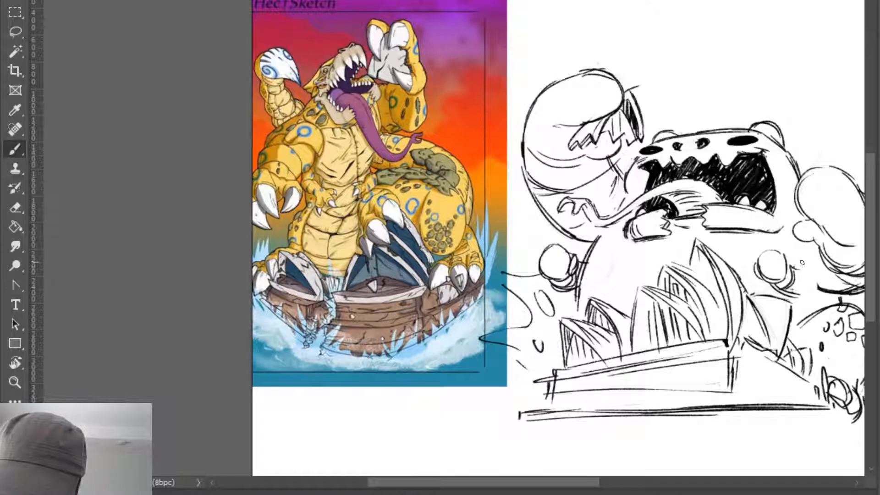
mouse_move(801, 263)
mouse_down()
mouse_move(794, 294)
mouse_move(811, 283)
mouse_move(795, 297)
mouse_move(827, 293)
mouse_up()
key(e)
key(b)
key(space)
drag(750, 334, 668, 317)
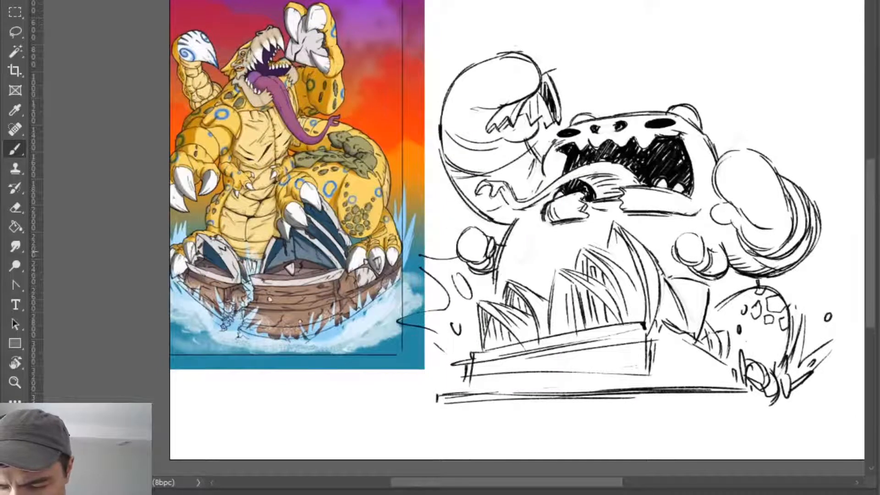
- Try a reshaped crease where the small far-side forearm meets the raised arm's elbow
key(e)
mouse_move(732, 257)
mouse_down()
mouse_move(740, 262)
mouse_move(728, 257)
mouse_move(723, 279)
mouse_up()
key(b)
key(ctrl+z)
drag(732, 247, 724, 278)
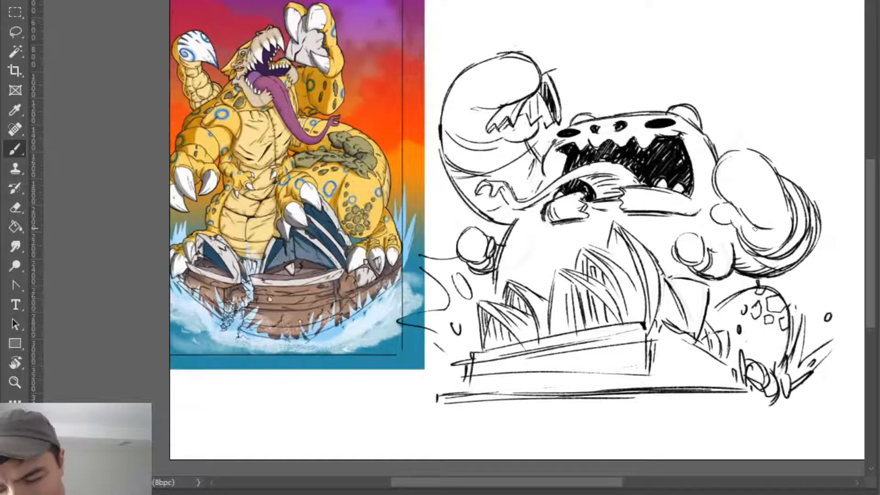
- Erase the far-side small fist and redraw it lower, overlapping the farthest shell, with a forearm curving up to the body
key(e)
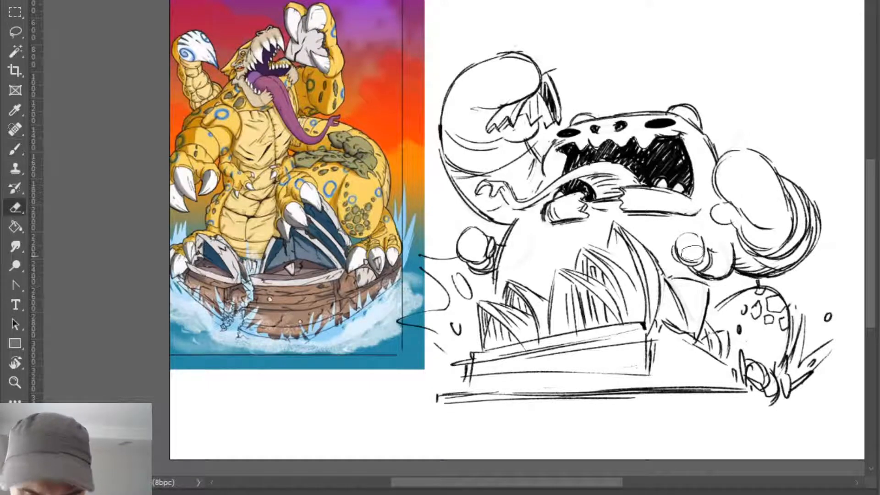
drag(685, 241, 694, 271)
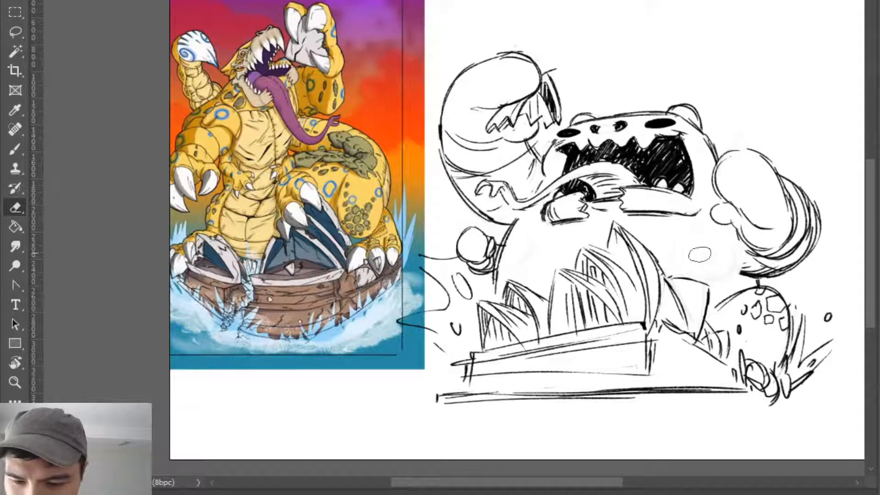
key(b)
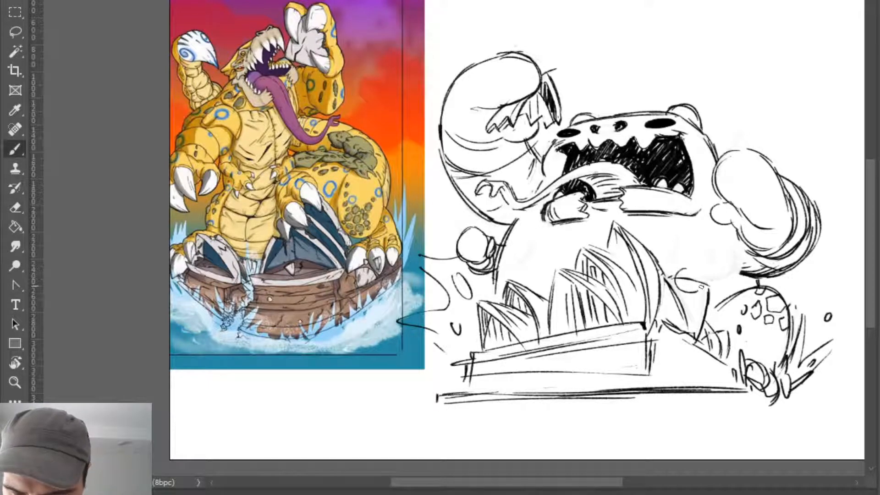
key(e)
key(b)
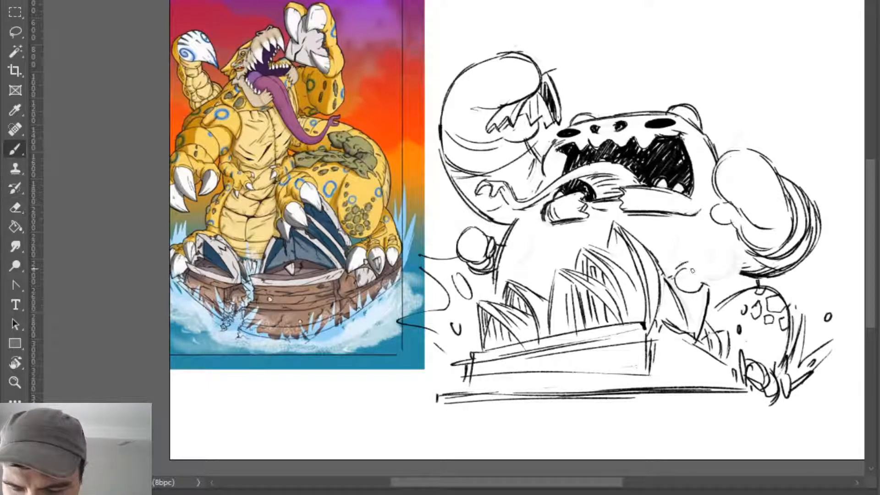
drag(706, 267, 710, 292)
key(ctrl+z)
key(ctrl+z)
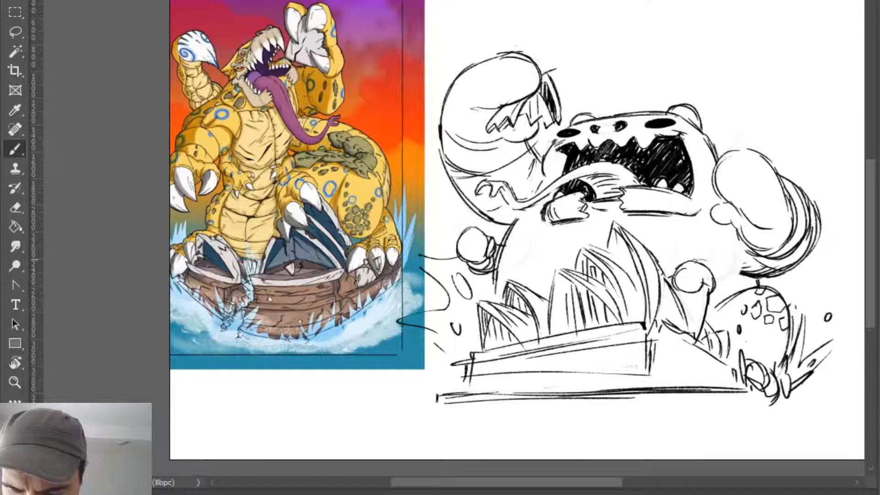
mouse_move(694, 262)
mouse_down()
mouse_move(720, 279)
mouse_move(710, 296)
mouse_up()
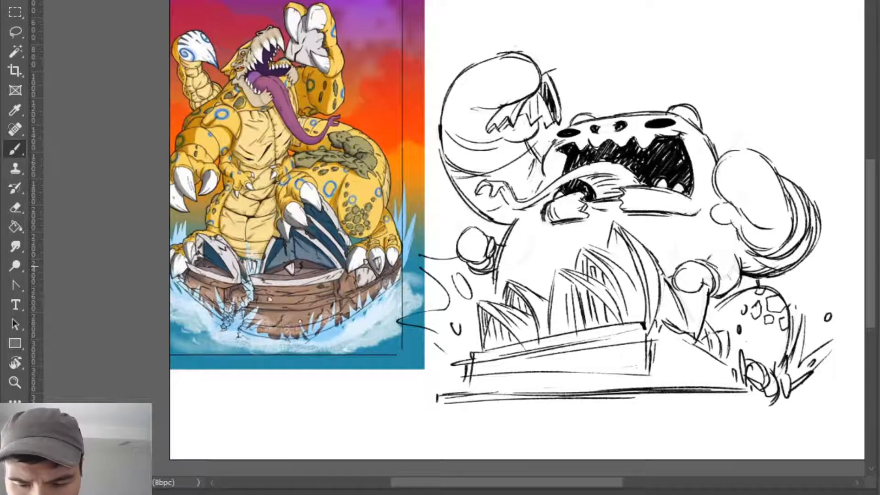
- Sketch the creature's chest lines below the lower jaw on both sides of the tallest shell
key(e)
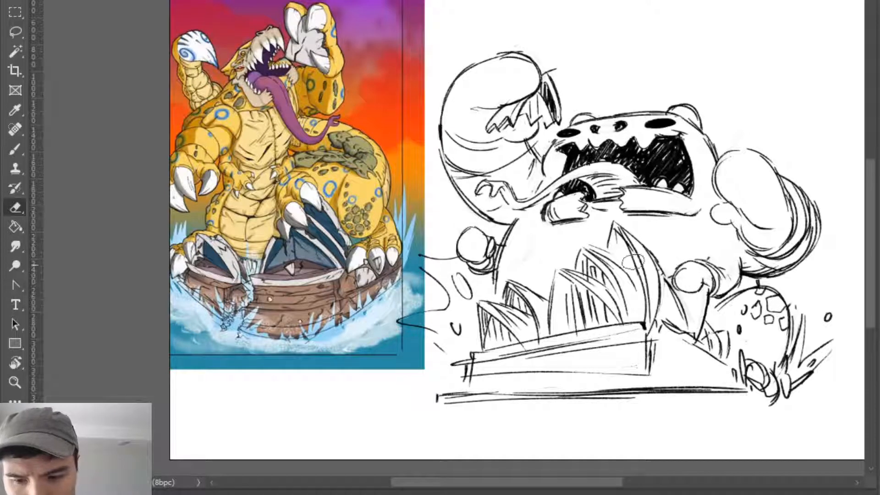
key(b)
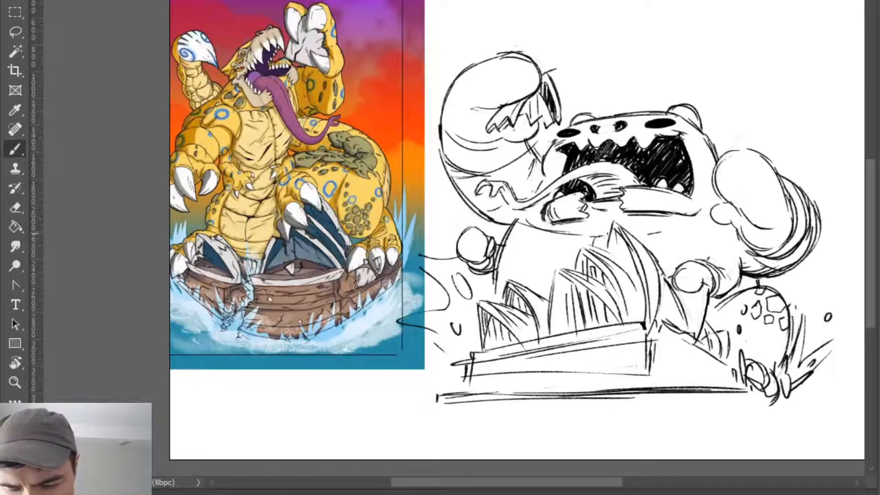
key(e)
drag(598, 235, 593, 248)
key(b)
drag(583, 233, 690, 231)
key(e)
key(b)
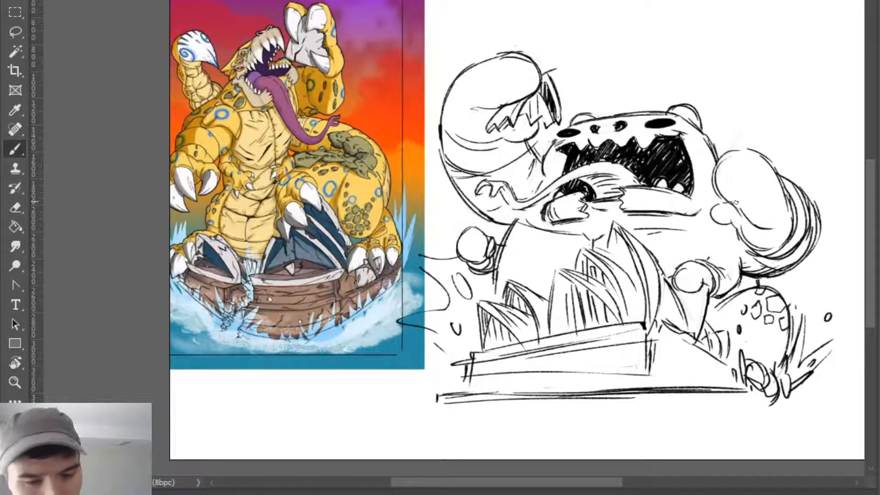
- Refine the far-side chest line with short ticks beneath it and a diagonal crease towards the small fist
mouse_move(700, 237)
mouse_down()
mouse_move(712, 256)
mouse_move(637, 228)
mouse_move(681, 226)
mouse_move(652, 239)
mouse_move(657, 233)
mouse_up()
key(e)
key(b)
key(ctrl+z)
key(e)
key(b)
key(e)
key(b)
key(ctrl+z)
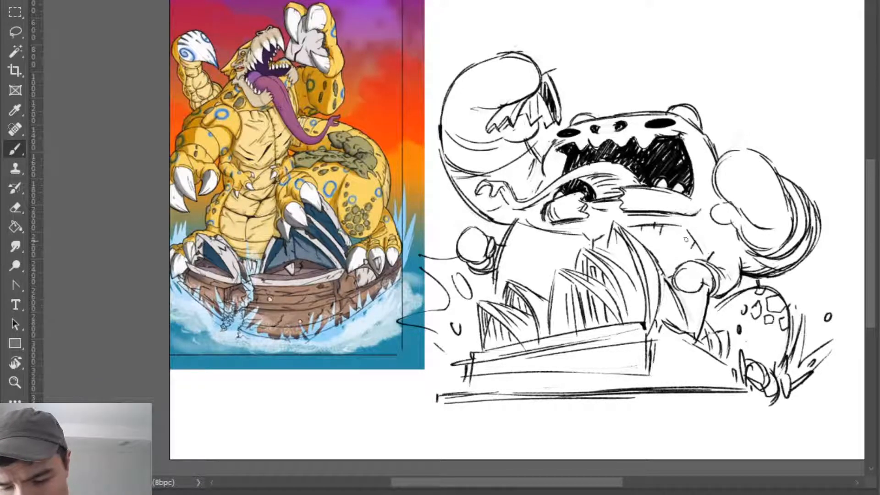
- Erase the near-side chest line and redraw it flatter beneath the lower jaw
key(e)
drag(527, 225, 576, 233)
key(b)
mouse_move(525, 232)
mouse_down()
mouse_move(659, 236)
mouse_move(587, 243)
mouse_move(603, 235)
mouse_move(588, 242)
mouse_move(596, 232)
mouse_move(635, 227)
mouse_move(584, 234)
mouse_move(565, 267)
mouse_up()
key(ctrl+z)
key(e)
key(b)
key(e)
key(b)
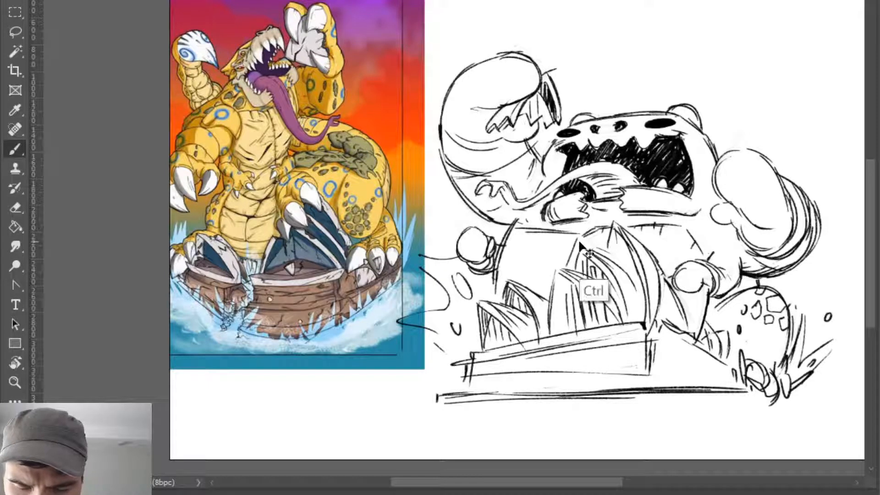
- Redraw the curve around the tops of the tall shells and trim the inner end of the near-side chest line
key(ctrl+z)
drag(583, 237, 573, 269)
key(e)
key(b)
key(e)
mouse_move(558, 233)
mouse_down()
mouse_move(526, 232)
mouse_move(563, 229)
mouse_move(573, 238)
mouse_up()
key(b)
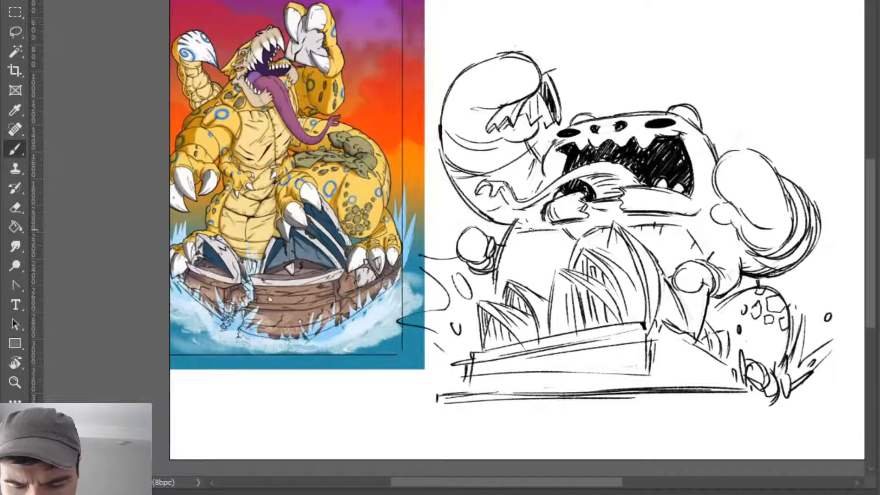
- Add short shading strokes under the near-side chest line and redraw the outer end of the far-side one
drag(515, 228, 557, 229)
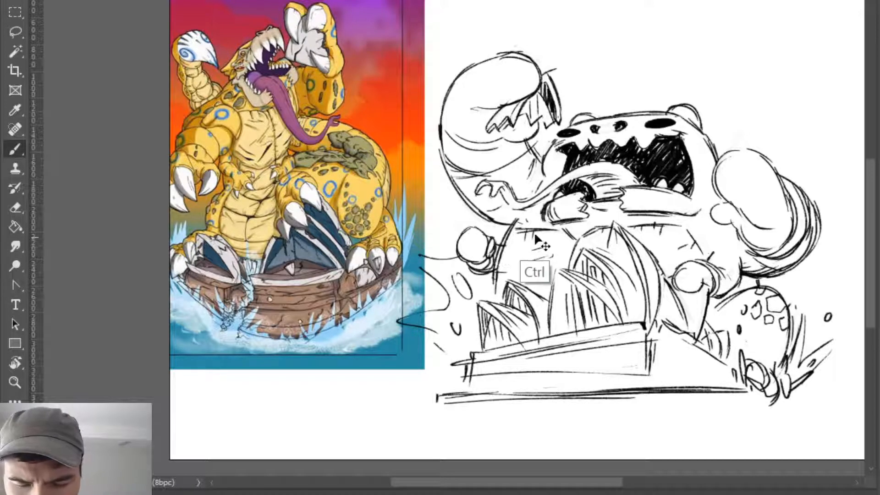
key(ctrl+z)
drag(536, 231, 536, 244)
drag(532, 244, 531, 254)
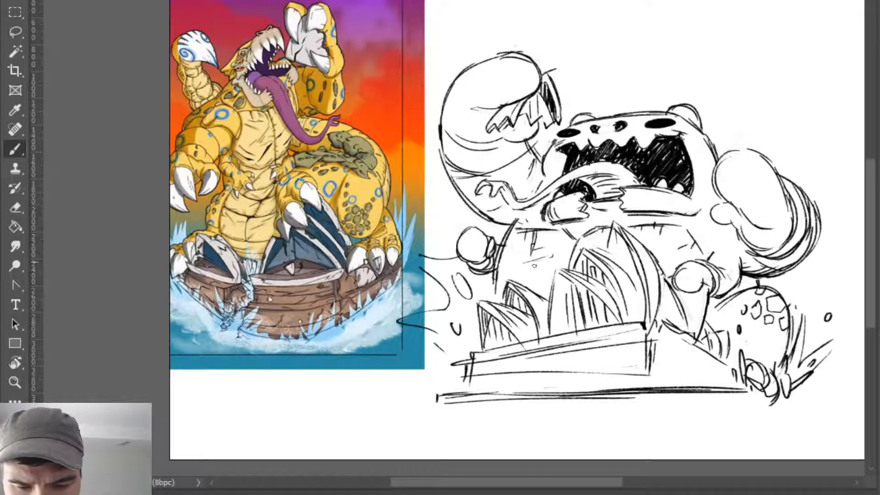
drag(681, 227, 702, 255)
key(ctrl+z)
drag(654, 226, 682, 231)
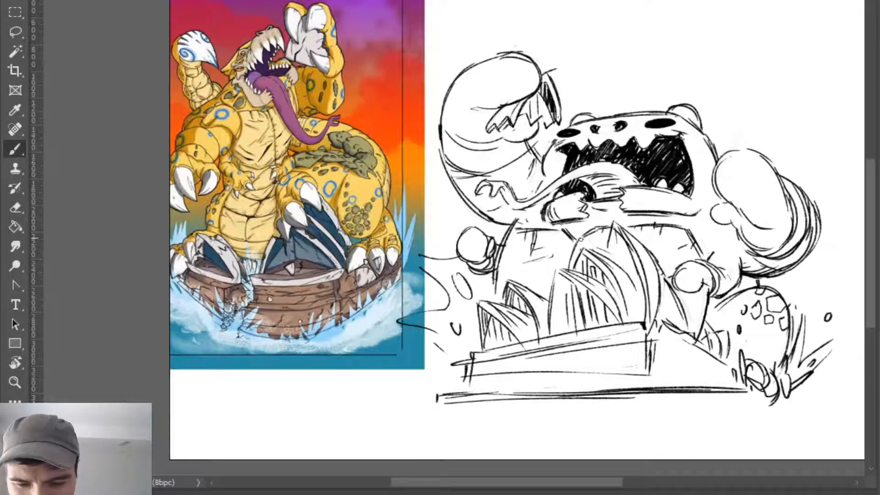
- Try a short heavy stroke at the middle of the chest, beside the tall shells
key(e)
key(b)
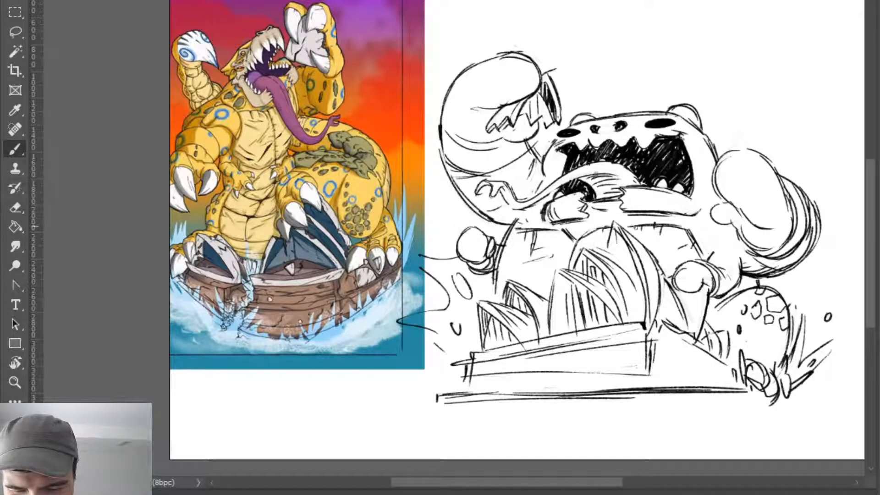
key(e)
key(b)
drag(578, 247, 570, 264)
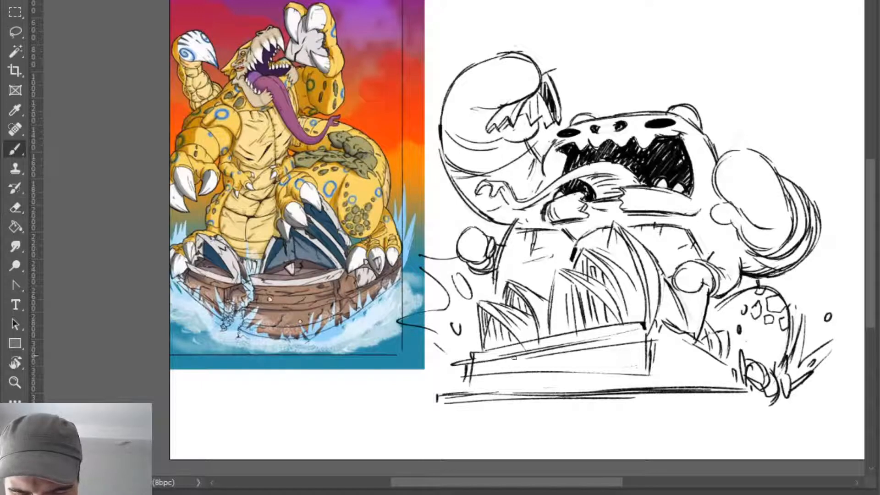
key(ctrl+z)
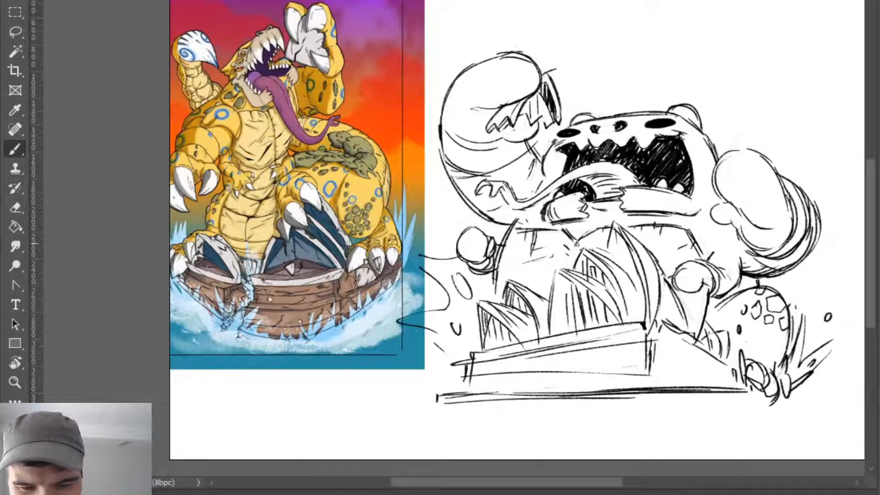
- Rework the outer edge of the chest beside the small fist, using short strokes below the tongue and raised arm
drag(577, 244, 573, 260)
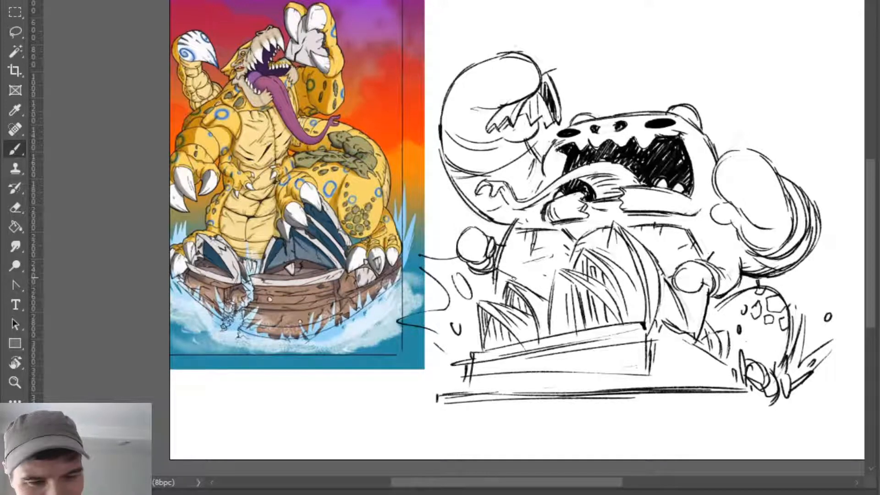
key(e)
key(b)
mouse_move(511, 232)
mouse_down()
mouse_move(499, 252)
mouse_move(503, 279)
mouse_move(500, 270)
mouse_move(491, 300)
mouse_up()
key(e)
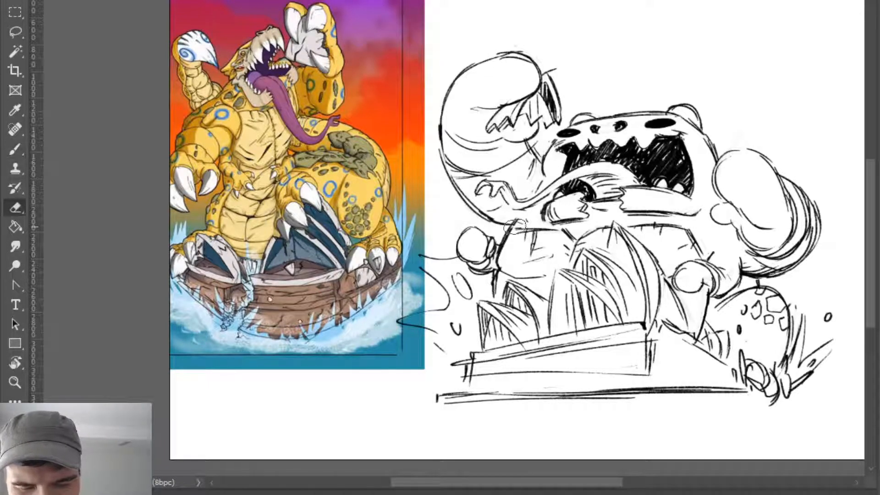
- Strengthen the underside of the raised arm where it meets the chest corner above the small fist
key(b)
mouse_move(525, 218)
mouse_down()
mouse_move(505, 222)
mouse_move(514, 220)
mouse_move(484, 214)
mouse_move(503, 219)
mouse_up()
key(e)
key(b)
drag(463, 193, 505, 233)
key(ctrl+z)
key(ctrl+z)
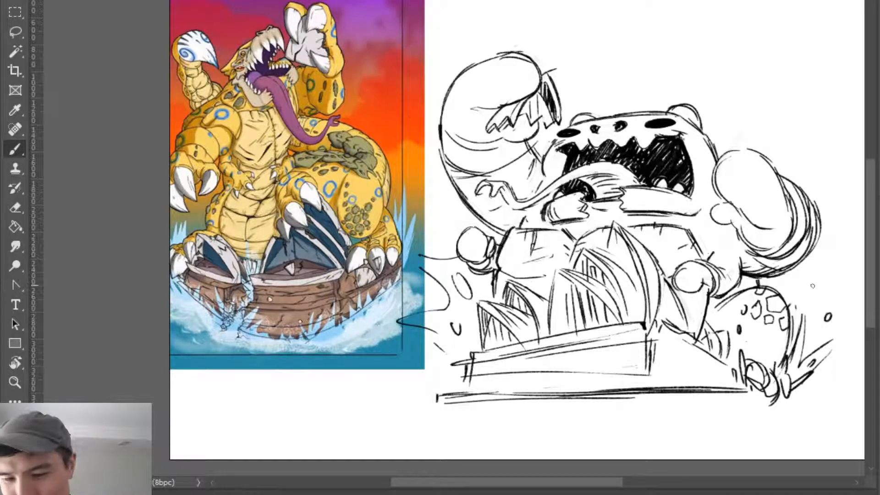
- Add a curved splash and a droplet beside the foot of the spotted leg
drag(783, 296, 825, 344)
key(ctrl+z)
mouse_move(786, 315)
mouse_down()
mouse_move(824, 379)
mouse_move(821, 370)
mouse_move(804, 408)
mouse_up()
key(ctrl+z)
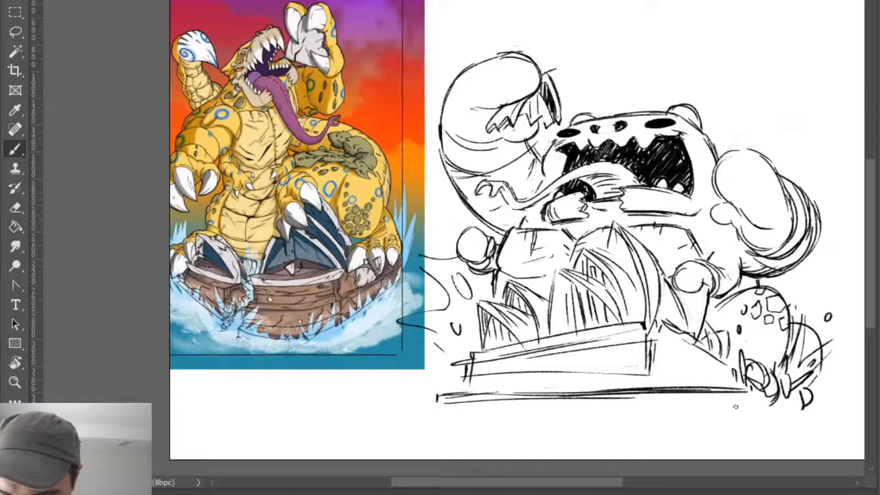
- Draw long water lines under the building's base, ending in a pointed splash with droplets
drag(678, 410, 417, 424)
drag(465, 394, 327, 400)
key(ctrl+z)
mouse_move(456, 402)
mouse_down()
mouse_move(403, 390)
mouse_move(383, 399)
mouse_up()
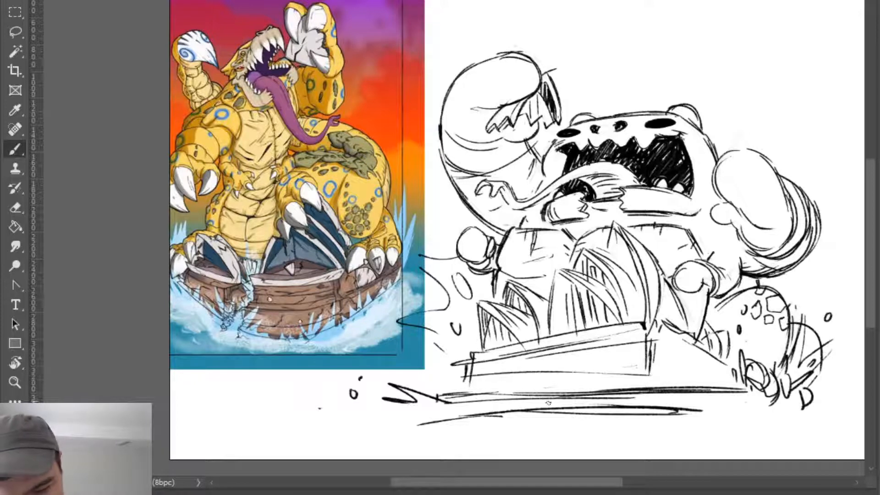
- Draw a tiny sailboat in the water before the building's base, with short emphasis marks above it
mouse_move(523, 401)
mouse_down()
mouse_move(490, 410)
mouse_move(522, 401)
mouse_up()
key(ctrl+z)
mouse_move(499, 374)
mouse_down()
mouse_move(502, 403)
mouse_move(517, 396)
mouse_up()
drag(517, 397, 499, 403)
drag(496, 376, 498, 402)
key(ctrl+z)
key(ctrl+z)
drag(496, 377, 491, 401)
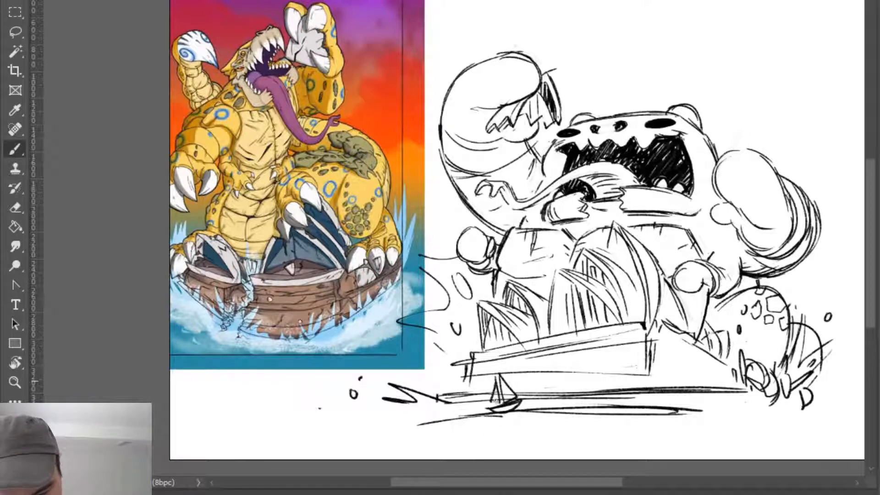
drag(512, 366, 516, 373)
drag(523, 366, 528, 379)
drag(529, 380, 540, 380)
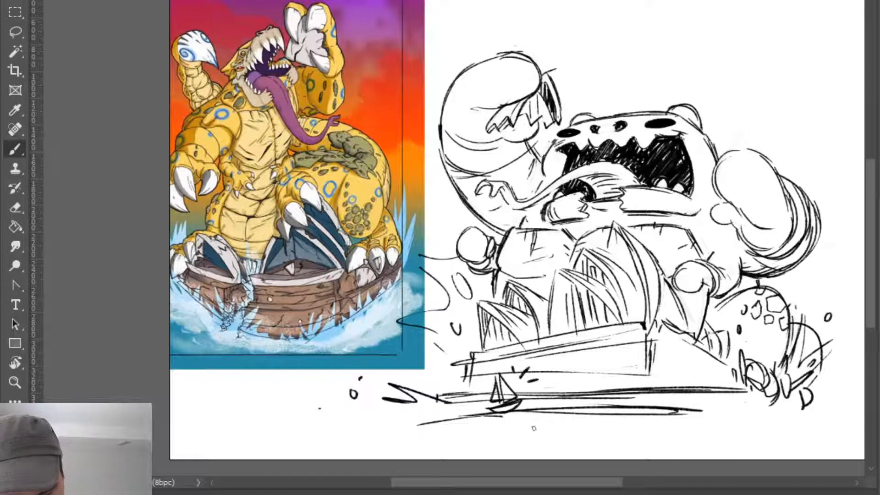
- Extend the water with sweeping ripple lines below the sailboat and out past the spotted leg's foot
mouse_move(458, 415)
mouse_down()
mouse_move(680, 429)
mouse_move(850, 389)
mouse_up()
mouse_move(801, 408)
mouse_down()
mouse_move(843, 404)
mouse_move(822, 397)
mouse_move(813, 405)
mouse_up()
key(ctrl+z)
- Sketch the tail's rounded base behind the spotted leg and replace the overlapping droplet with smaller ones
mouse_move(778, 288)
mouse_down()
mouse_move(819, 274)
mouse_move(778, 293)
mouse_move(813, 255)
mouse_up()
key(ctrl+z)
key(ctrl+z)
drag(830, 292, 804, 338)
key(ctrl+z)
mouse_move(848, 253)
mouse_down()
mouse_move(833, 293)
mouse_move(836, 317)
mouse_up()
key(e)
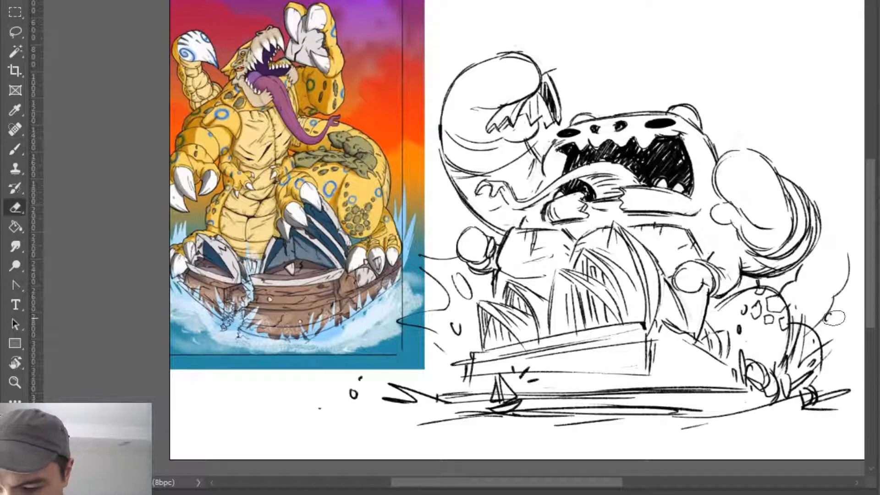
key(b)
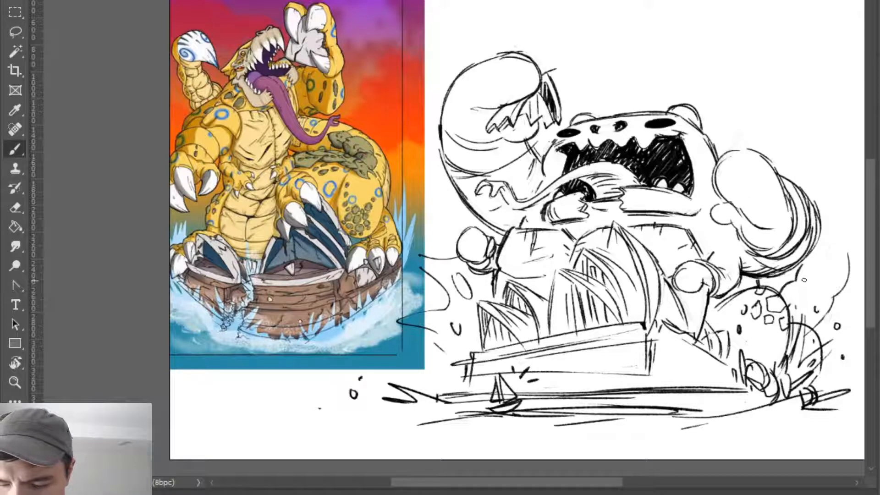
- Stack rounded tail segments upward behind the raised arm until they curve above its fist
mouse_move(848, 255)
mouse_down()
mouse_move(814, 256)
mouse_move(835, 249)
mouse_up()
drag(828, 209, 841, 240)
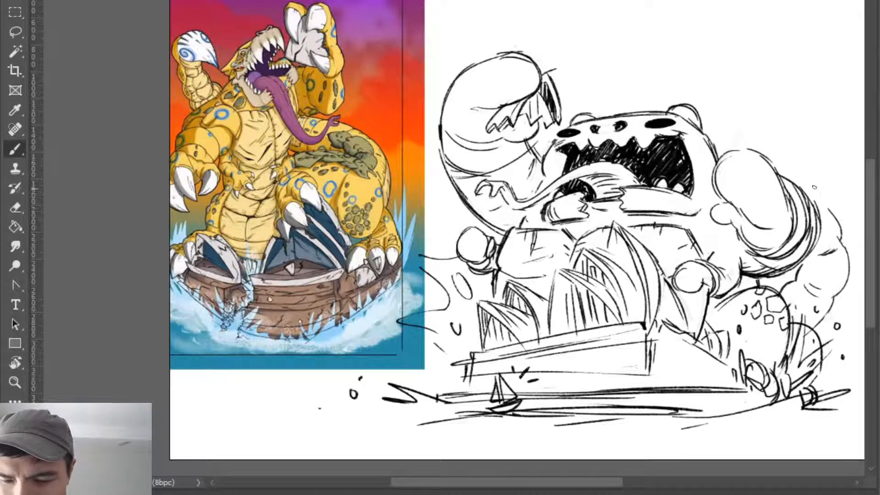
drag(825, 198, 799, 160)
key(ctrl+z)
key(ctrl+z)
mouse_move(831, 207)
mouse_down()
mouse_move(797, 137)
mouse_move(769, 134)
mouse_up()
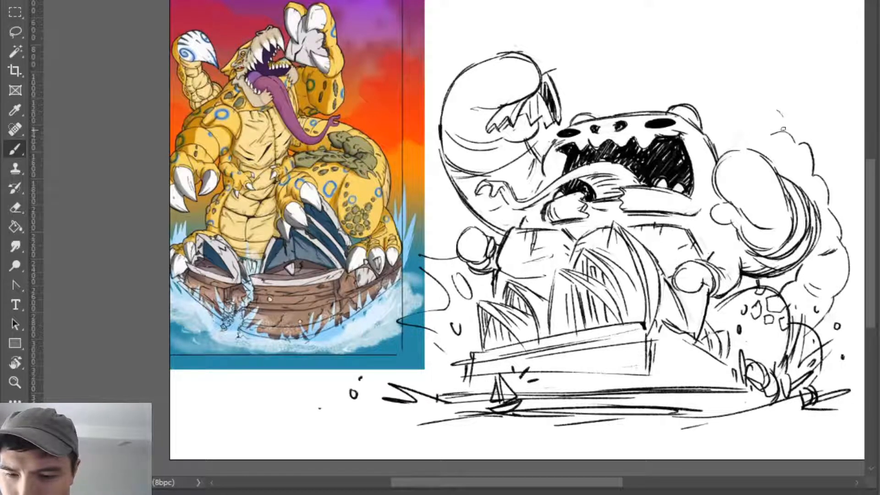
mouse_move(789, 120)
mouse_down()
mouse_move(761, 97)
mouse_move(742, 137)
mouse_up()
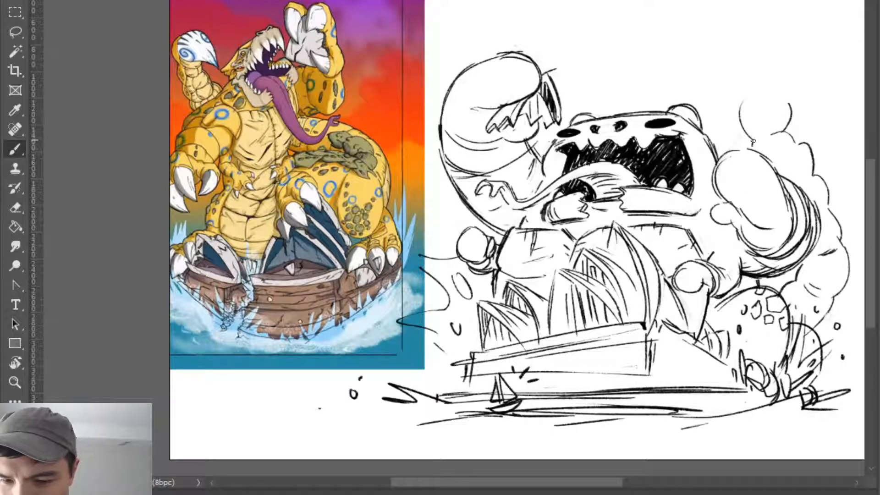
- Redraw the raised fist beside the tail with a heavier outline and firmer finger creases
drag(725, 155, 770, 156)
mouse_move(730, 151)
mouse_down()
mouse_move(749, 149)
mouse_move(784, 180)
mouse_move(780, 208)
mouse_up()
key(e)
key(b)
drag(769, 164, 790, 215)
mouse_move(789, 202)
mouse_down()
mouse_move(769, 231)
mouse_move(762, 217)
mouse_move(772, 217)
mouse_up()
- Darken the raised fist's lower finger line, thumb and inner edge beside the head
key(e)
key(b)
drag(737, 201, 775, 215)
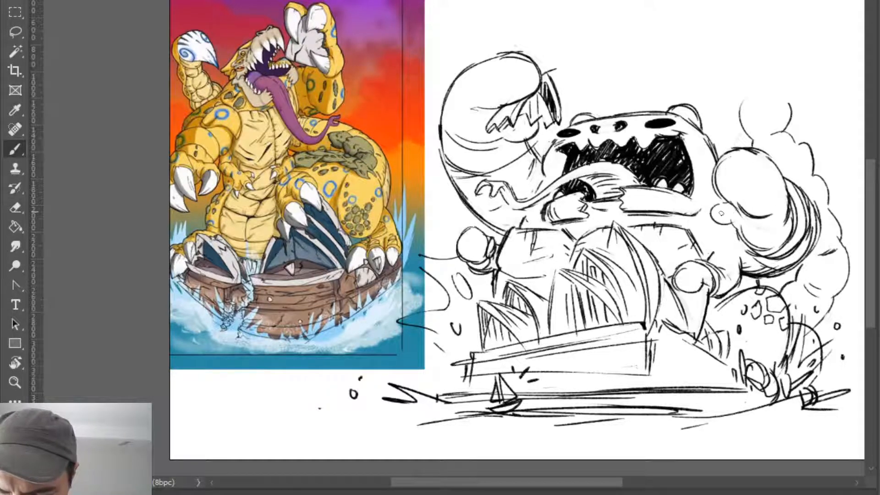
mouse_move(720, 185)
mouse_down()
mouse_move(749, 212)
mouse_move(775, 215)
mouse_move(710, 219)
mouse_move(735, 233)
mouse_up()
mouse_move(725, 207)
mouse_down()
mouse_move(710, 218)
mouse_move(739, 230)
mouse_move(730, 210)
mouse_up()
drag(729, 162, 711, 197)
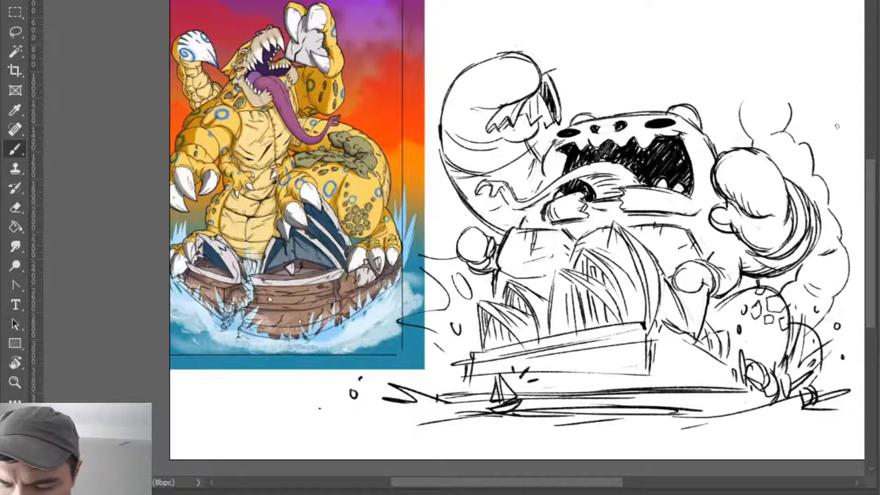
- Draw overlapping rounded contours on the tail's middle segments behind the raised fist
key(e)
key(b)
mouse_move(785, 133)
mouse_down()
mouse_move(770, 137)
mouse_move(795, 140)
mouse_move(799, 151)
mouse_move(772, 133)
mouse_move(832, 211)
mouse_up()
key(e)
key(b)
key(e)
key(b)
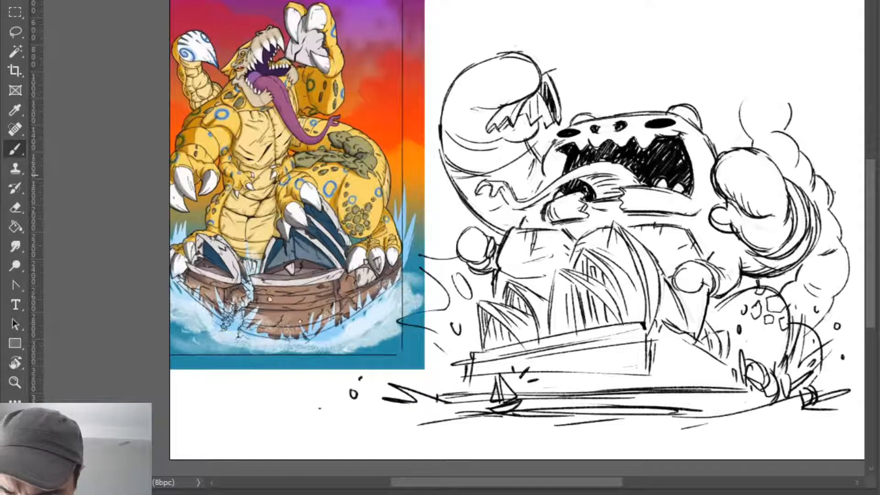
- Erase the doubled outlines along the lower tail segments and redraw their outer edge and crease
key(e)
mouse_move(819, 178)
mouse_down()
mouse_move(839, 224)
mouse_move(831, 260)
mouse_up()
key(b)
key(e)
key(b)
drag(840, 218, 826, 260)
key(ctrl+z)
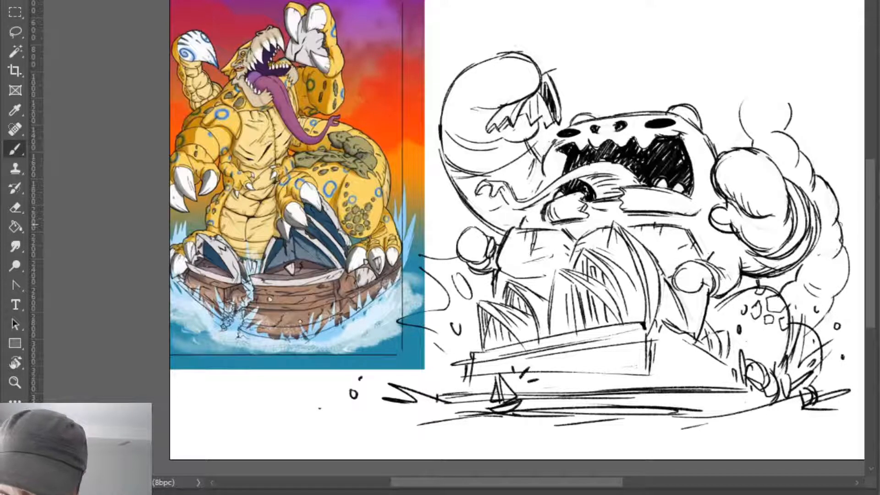
drag(834, 219, 820, 265)
- Clean up the middle tail segments' outline and add a contour curve to the segment above the fist
key(e)
drag(817, 178, 838, 202)
key(b)
drag(797, 149, 813, 170)
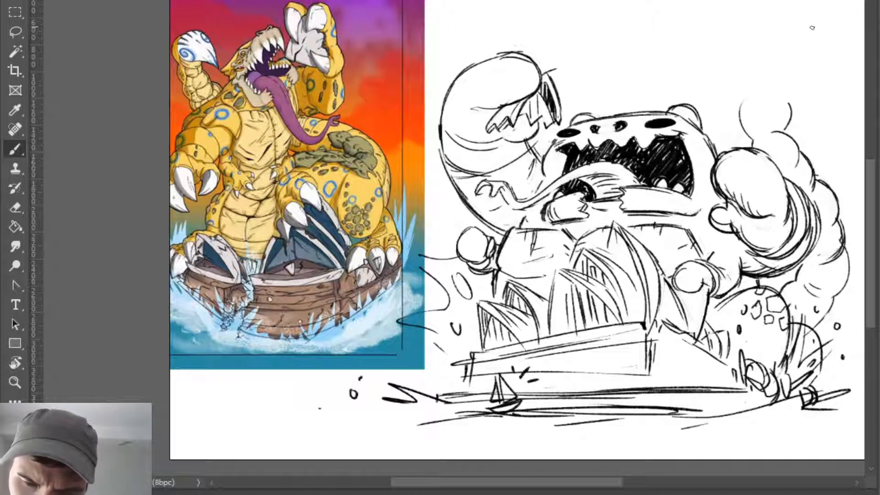
drag(783, 139, 790, 175)
key(ctrl+z)
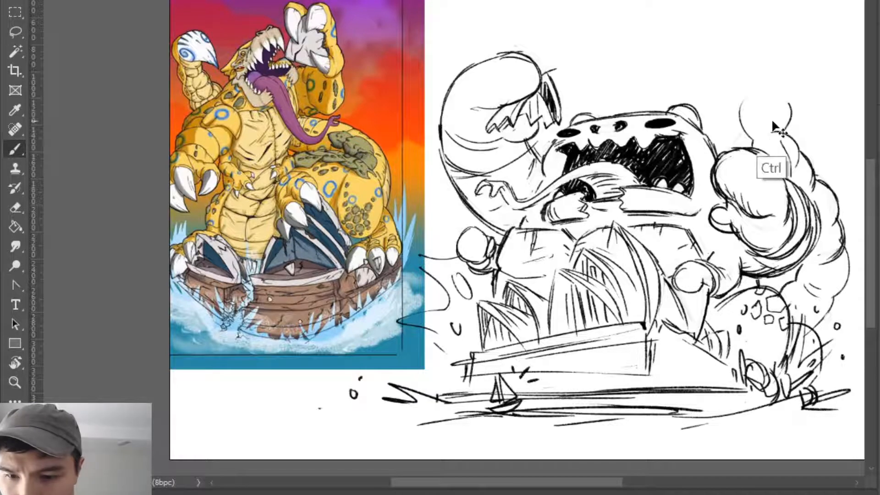
mouse_move(772, 140)
mouse_down()
mouse_move(785, 166)
mouse_move(778, 123)
mouse_up()
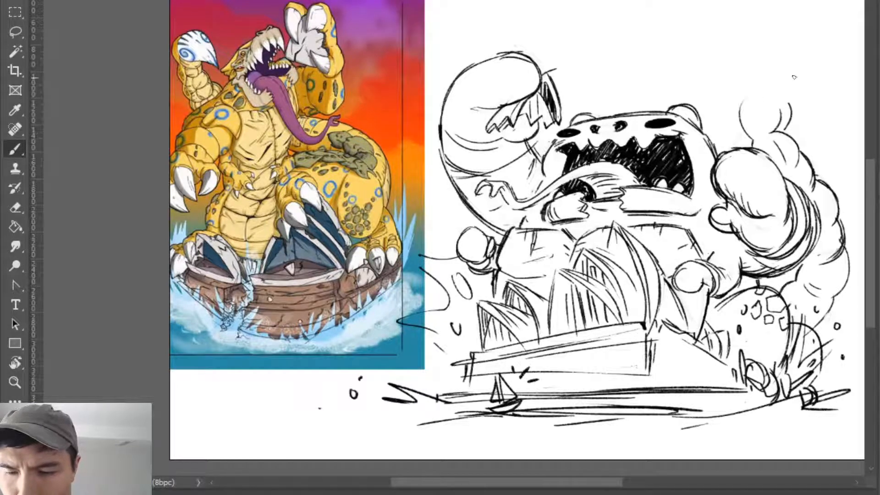
drag(762, 63, 724, 70)
key(ctrl+z)
mouse_move(740, 109)
mouse_down()
mouse_move(780, 109)
mouse_move(742, 133)
mouse_up()
key(ctrl+z)
key(ctrl+z)
mouse_move(749, 80)
mouse_down()
mouse_move(741, 131)
mouse_move(751, 136)
mouse_up()
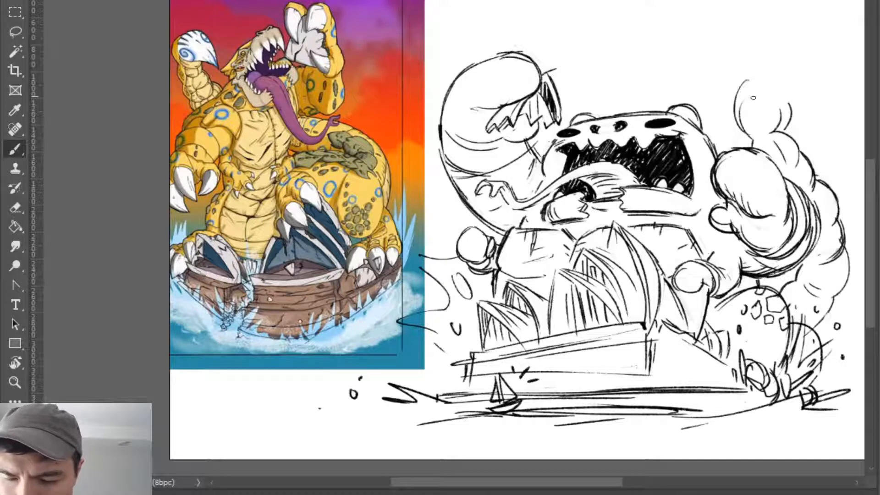
key(ctrl+z)
- Sketch a round bulb above the uppermost tail segment, with a hooked point and an inner stinger shape
drag(754, 97, 752, 136)
drag(759, 66, 754, 97)
drag(810, 80, 718, 57)
drag(720, 57, 761, 86)
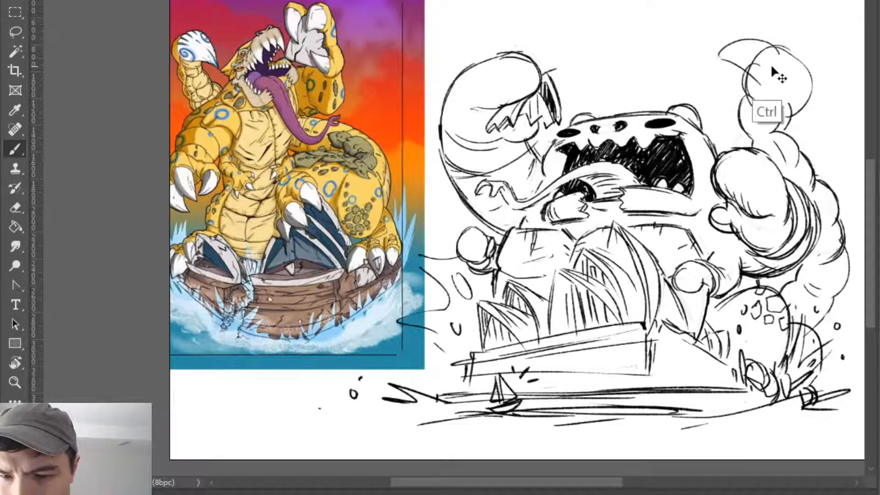
key(ctrl+z)
drag(741, 55, 761, 86)
key(ctrl+z)
mouse_move(751, 51)
mouse_down()
mouse_move(766, 89)
mouse_move(792, 77)
mouse_move(775, 95)
mouse_move(784, 54)
mouse_move(793, 70)
mouse_move(789, 49)
mouse_up()
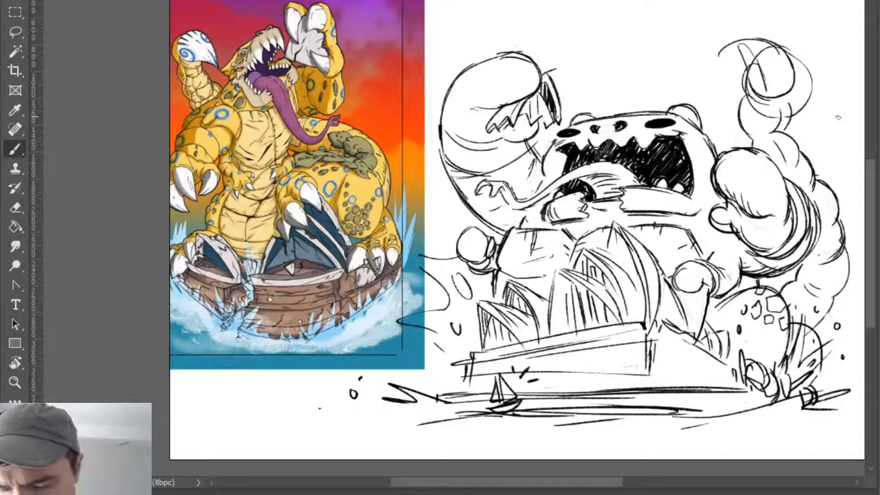
- Erase the stray line beneath the tail bulb and thicken the bulb's outer and lower edges
key(e)
drag(785, 102, 782, 110)
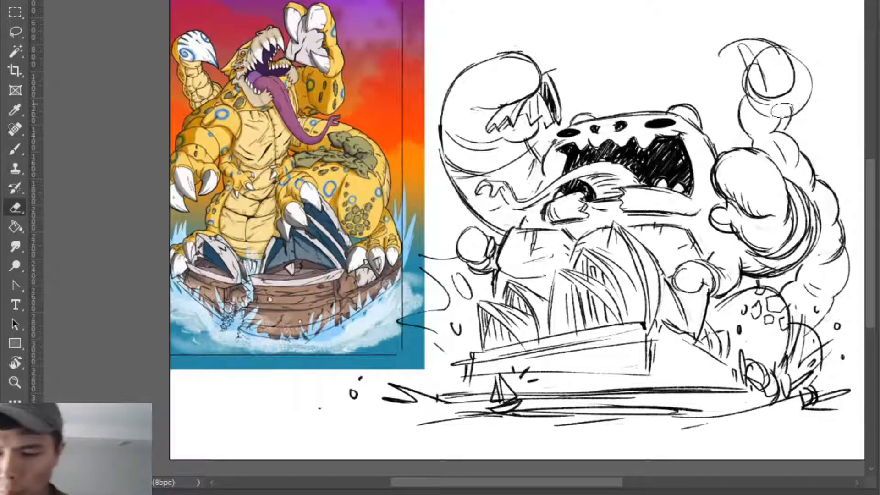
key(b)
drag(809, 69, 791, 117)
drag(748, 69, 765, 114)
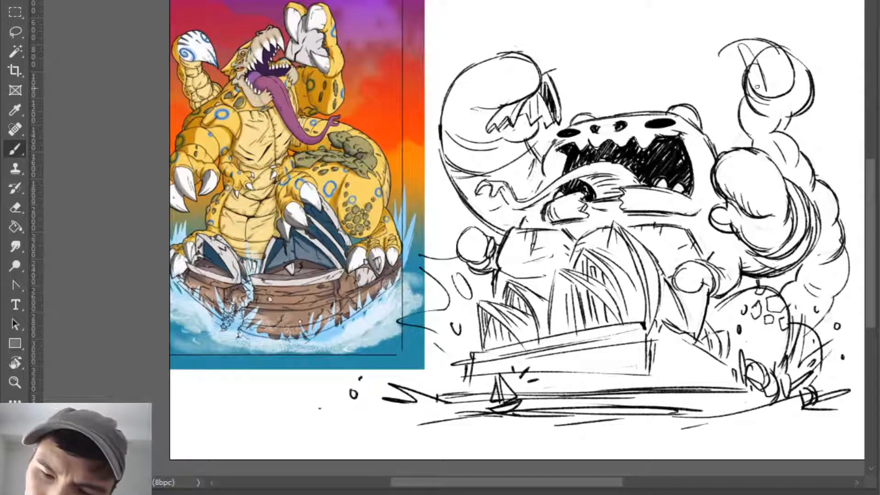
- Erase the long hooked point on the tail bulb and redraw a shorter stinger edge
key(e)
mouse_move(721, 50)
mouse_down()
mouse_move(743, 44)
mouse_move(747, 67)
mouse_up()
key(b)
key(ctrl+z)
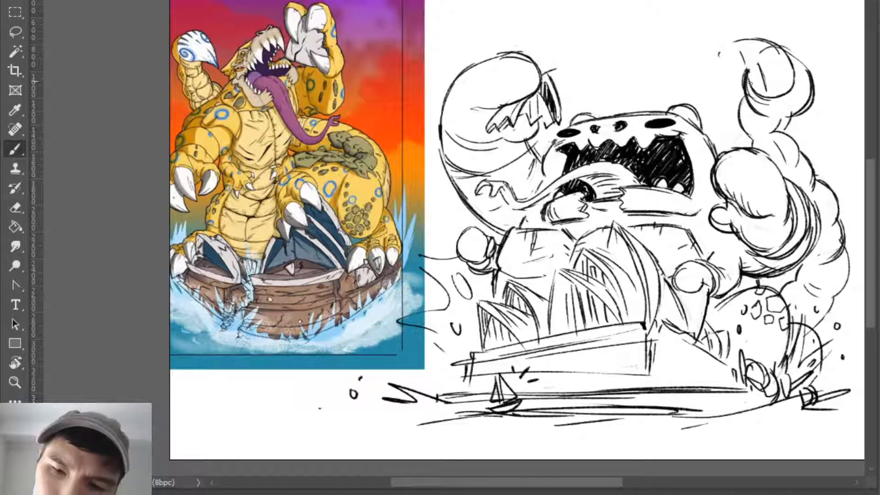
mouse_move(738, 37)
mouse_down()
mouse_move(763, 90)
mouse_move(747, 66)
mouse_move(752, 107)
mouse_up()
key(e)
key(b)
key(e)
- Refine the stinger's pointed outline and fill it with curved shading strokes
mouse_move(750, 69)
mouse_down()
mouse_move(742, 41)
mouse_move(750, 71)
mouse_move(756, 90)
mouse_up()
key(b)
mouse_move(742, 40)
mouse_down()
mouse_move(766, 72)
mouse_move(765, 97)
mouse_up()
key(e)
key(b)
mouse_move(755, 60)
mouse_down()
mouse_move(763, 96)
mouse_move(779, 91)
mouse_up()
mouse_move(749, 45)
mouse_down()
mouse_move(790, 84)
mouse_move(745, 36)
mouse_move(794, 61)
mouse_move(784, 96)
mouse_up()
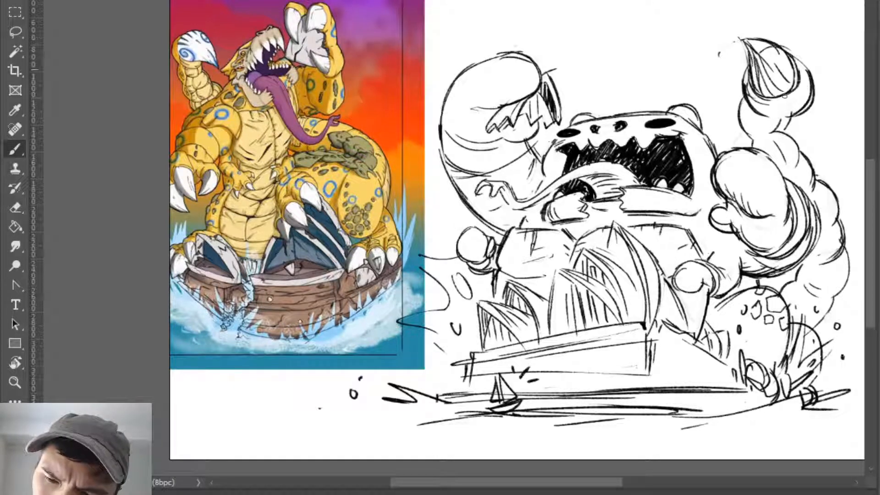
- Strengthen the tail bulb's outer edge and add contour bands leading into the segment below
mouse_move(792, 52)
mouse_down()
mouse_move(809, 69)
mouse_move(794, 55)
mouse_move(814, 95)
mouse_move(803, 101)
mouse_move(804, 93)
mouse_move(800, 108)
mouse_move(811, 96)
mouse_move(794, 144)
mouse_move(795, 120)
mouse_move(778, 129)
mouse_move(800, 119)
mouse_move(786, 137)
mouse_move(799, 120)
mouse_move(767, 140)
mouse_move(802, 118)
mouse_move(776, 144)
mouse_up()
key(e)
key(b)
key(e)
key(b)
key(e)
key(b)
key(e)
key(b)
- Firm up the tail segments' outlines and add small ring spots down the tail's length
mouse_move(738, 114)
mouse_down()
mouse_move(750, 133)
mouse_move(787, 134)
mouse_up()
drag(790, 127, 781, 145)
key(e)
key(b)
mouse_move(803, 118)
mouse_down()
mouse_move(786, 147)
mouse_move(789, 138)
mouse_move(795, 165)
mouse_move(829, 210)
mouse_move(837, 251)
mouse_move(837, 282)
mouse_move(816, 332)
mouse_up()
key(e)
key(b)
drag(848, 251, 834, 300)
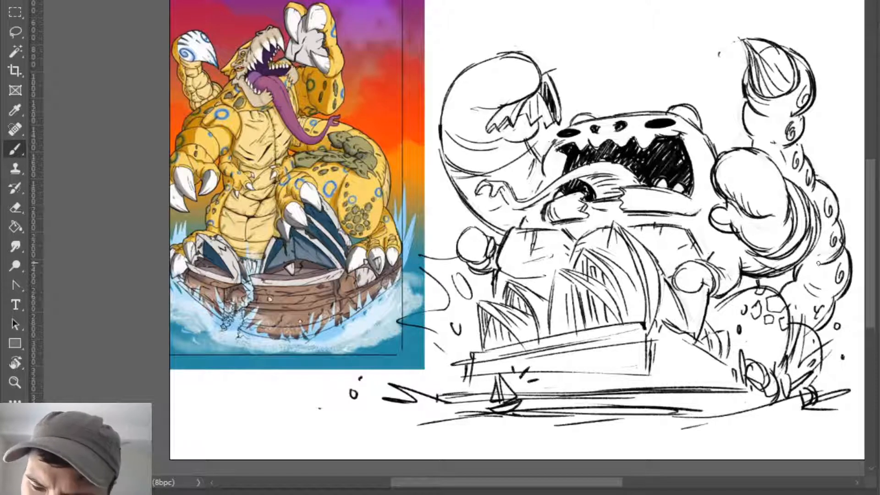
- Tidy the tail's inner contours, shade its base and darken the splash curve beside the spotted leg
key(e)
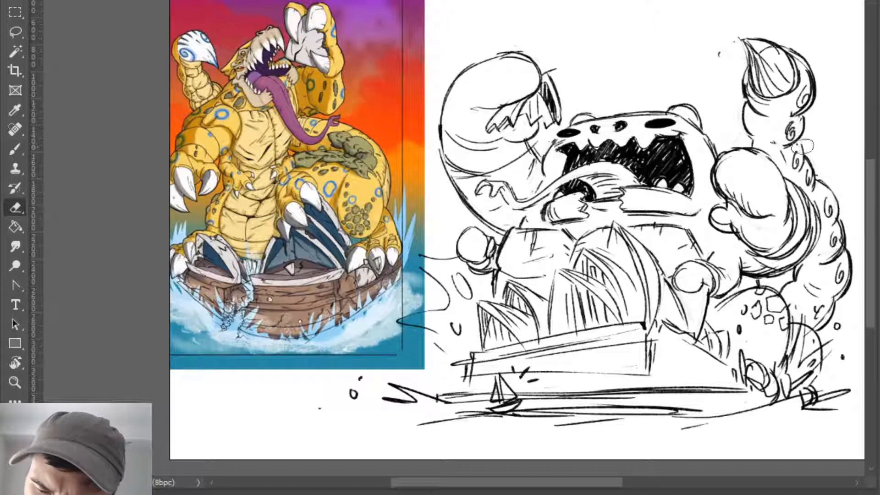
key(b)
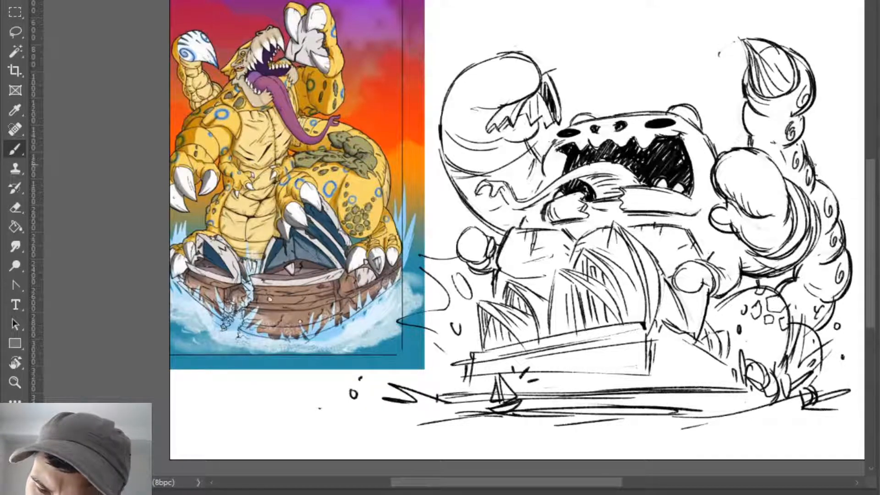
key(e)
key(b)
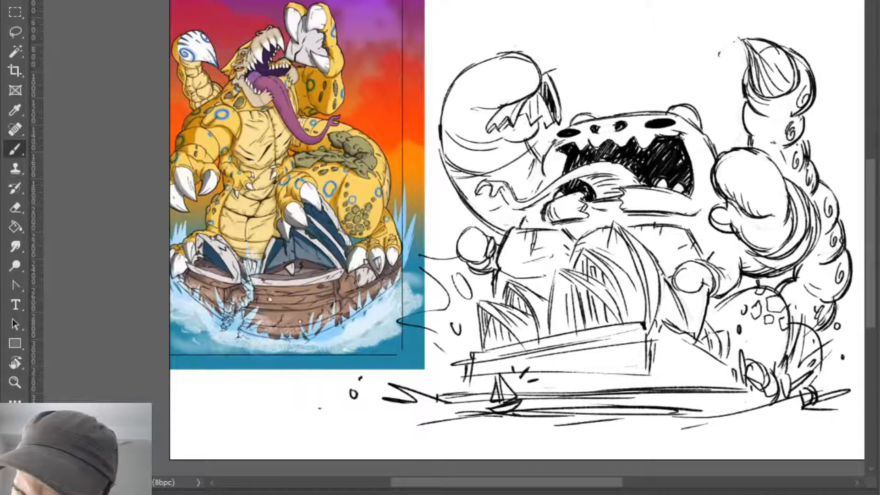
drag(816, 336, 825, 379)
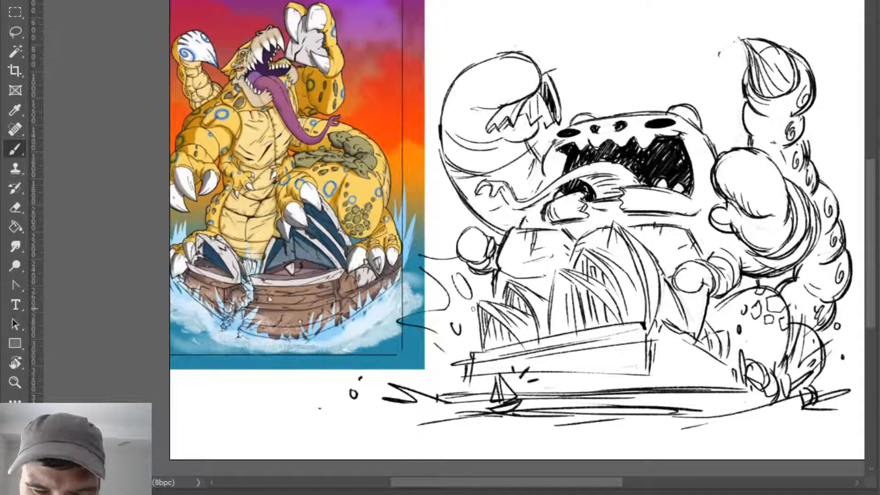
mouse_move(492, 294)
mouse_down()
mouse_move(463, 294)
mouse_move(458, 351)
mouse_move(504, 311)
mouse_move(451, 364)
mouse_up()
key(ctrl+z)
key(ctrl+z)
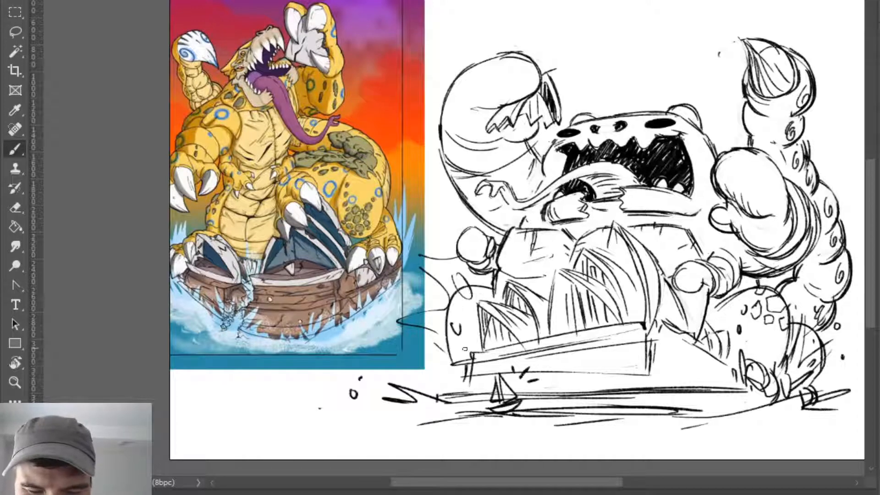
key(ctrl+z)
- Draw a rounded second leg behind the smallest shells and erase the splash marks overlapping it
drag(459, 291, 454, 367)
key(e)
mouse_move(457, 330)
mouse_down()
mouse_move(466, 301)
mouse_move(465, 327)
mouse_move(485, 291)
mouse_move(449, 337)
mouse_up()
- Reinforce the second leg's outline, add a foot at the base's corner and mark small spots on the thigh
key(b)
mouse_move(487, 290)
mouse_down()
mouse_move(443, 346)
mouse_move(448, 388)
mouse_move(467, 380)
mouse_move(454, 369)
mouse_move(443, 389)
mouse_up()
drag(447, 389, 463, 378)
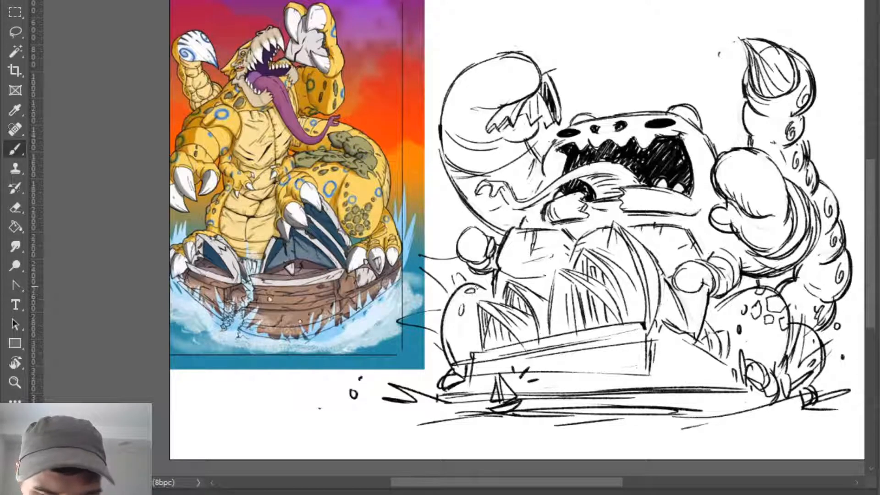
drag(451, 316, 456, 313)
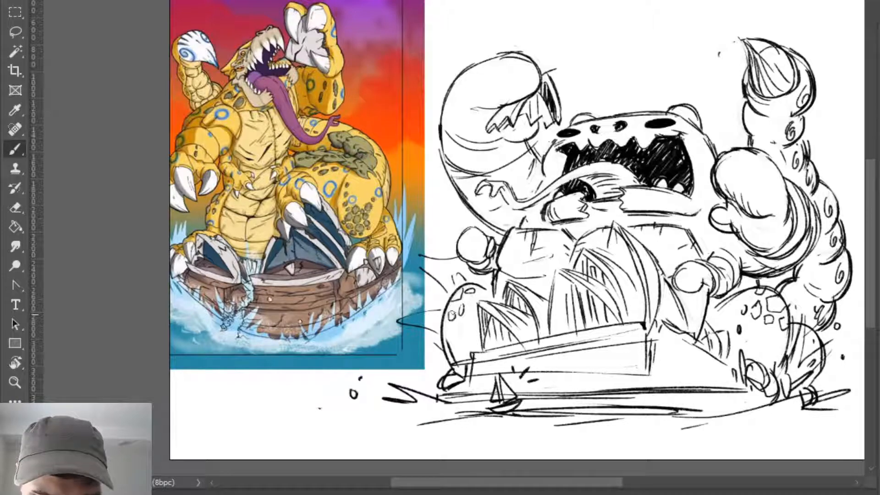
key(ctrl+0)
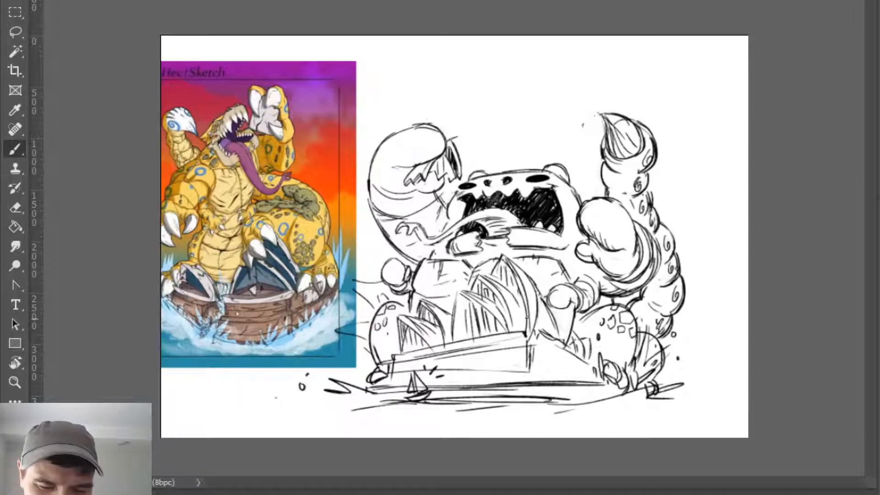
- Try to draw a swirl mark inside the bulb of the stinger
key(z)
drag(634, 343, 611, 344)
drag(564, 381, 575, 367)
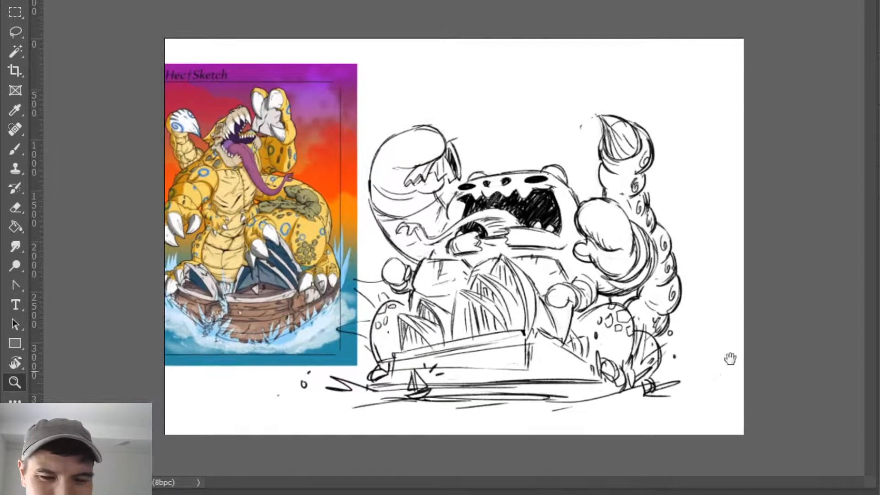
key(ctrl+plus)
key(b)
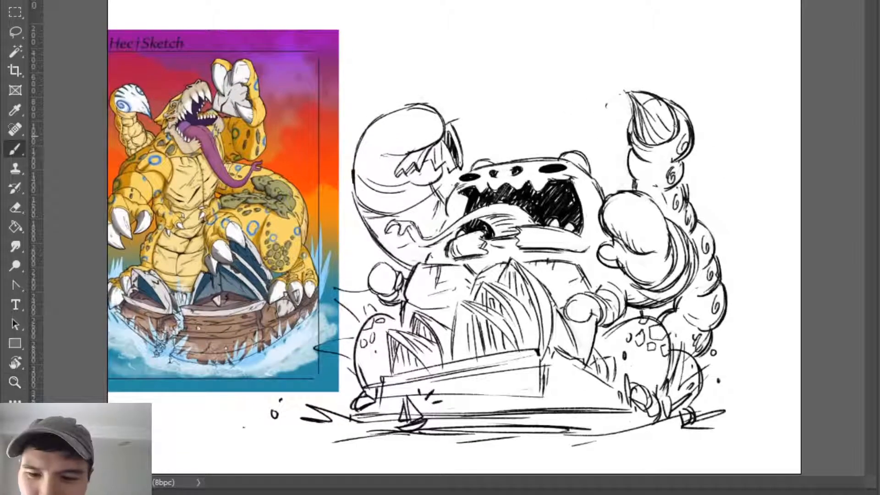
drag(677, 114, 660, 124)
key(ctrl+z)
key(ctrl+z)
key(ctrl+z)
key(ctrl+z)
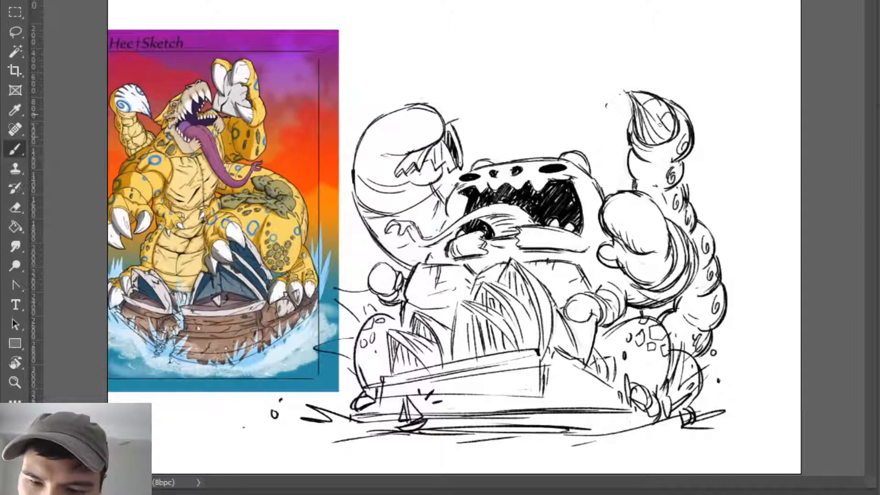
- Draw a spiral marking inside the stinger's bulb and erase the stray marks beside its pointed tip
key(ctrl+z)
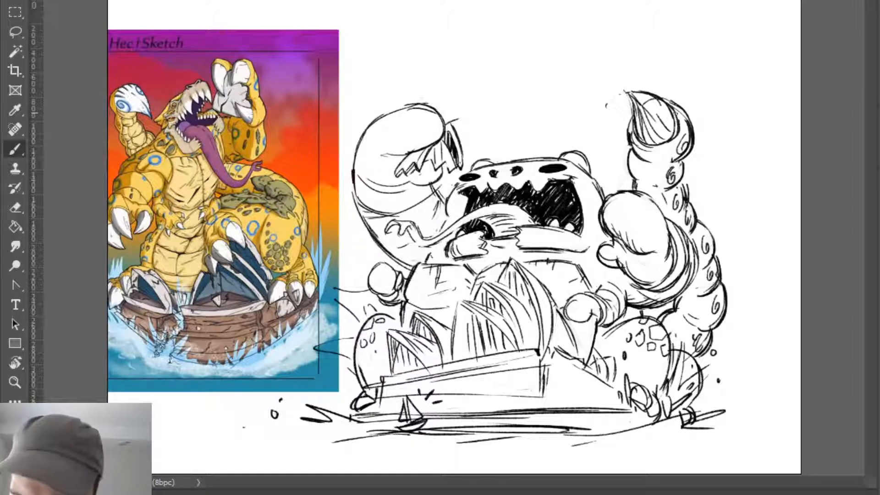
mouse_move(670, 111)
mouse_down()
mouse_move(665, 126)
mouse_move(659, 110)
mouse_move(666, 120)
mouse_up()
key(ctrl+z)
key(ctrl+z)
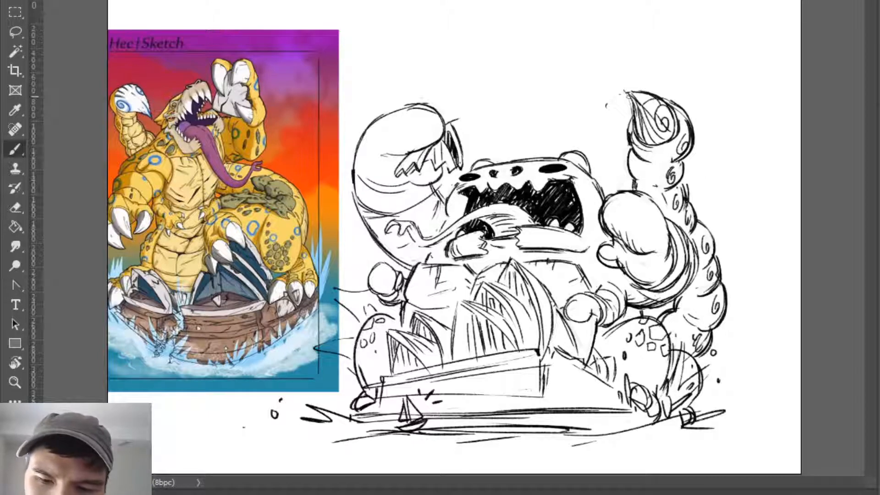
mouse_move(626, 92)
mouse_down()
mouse_move(633, 121)
mouse_move(592, 131)
mouse_up()
key(e)
key(b)
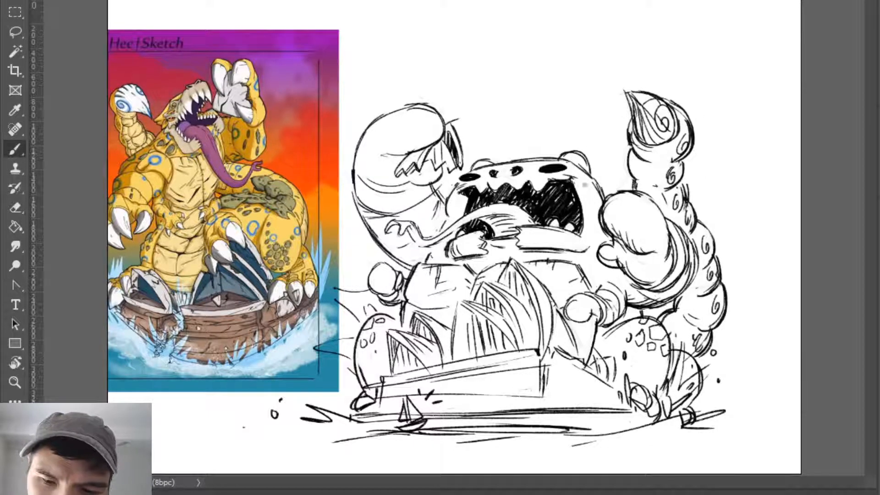
- Clean up the top contour of the creature's head and add dark oval spots along the brow
key(ctrl+space)
mouse_move(582, 174)
mouse_down()
mouse_move(503, 173)
mouse_move(512, 171)
mouse_up()
key(ctrl+space)
key(e)
key(b)
key(e)
key(b)
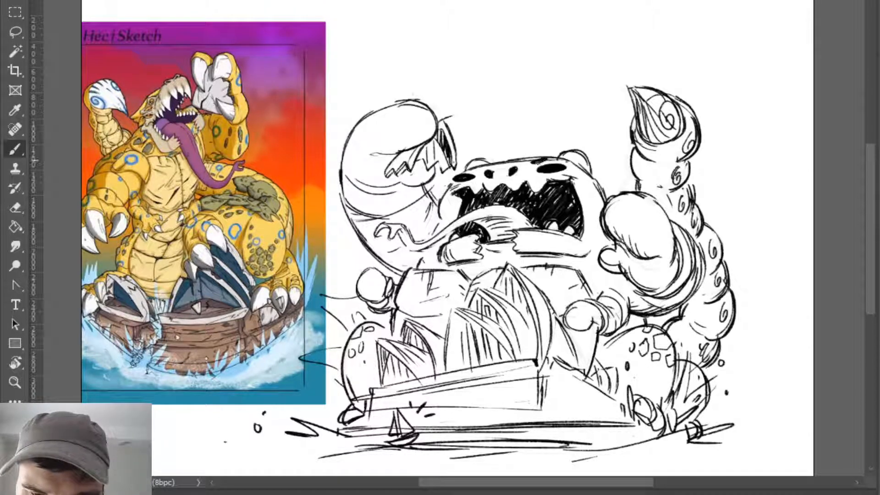
key(e)
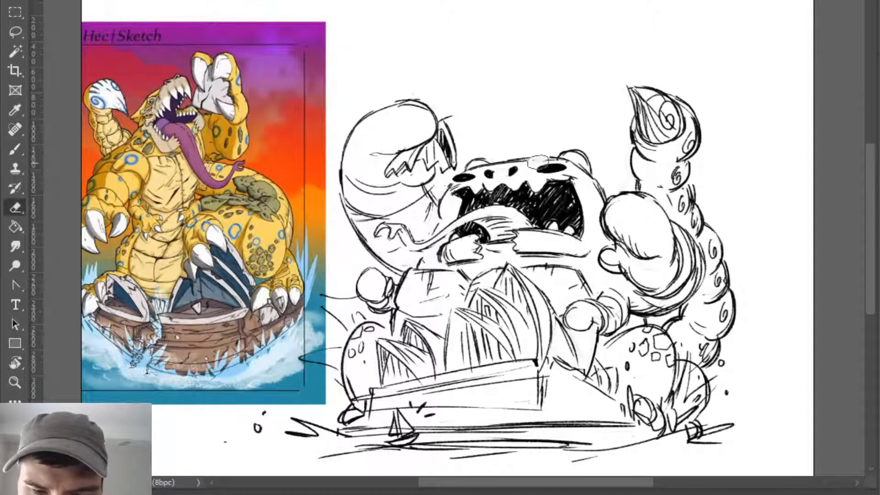
key(b)
mouse_move(533, 163)
mouse_down()
mouse_move(543, 158)
mouse_move(523, 152)
mouse_move(474, 169)
mouse_up()
key(ctrl+z)
key(ctrl+z)
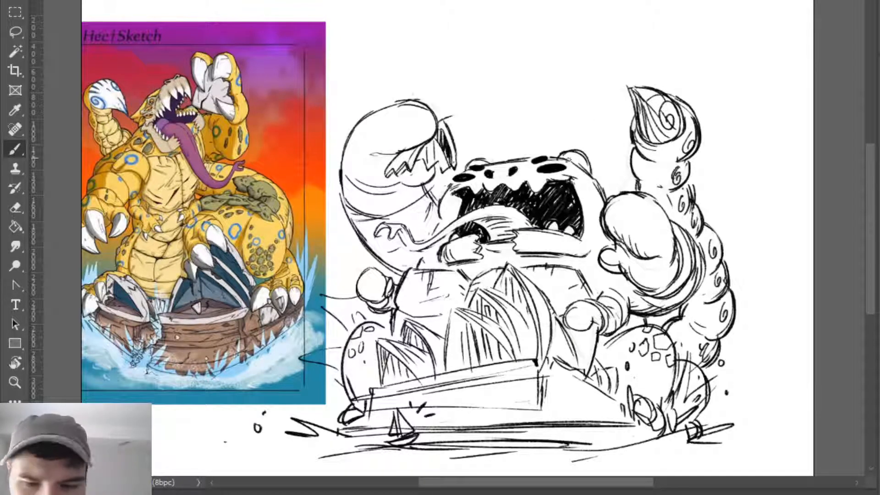
- Erase the rough cheek line beside the large raised claw and redraw it as a rounded contour
key(e)
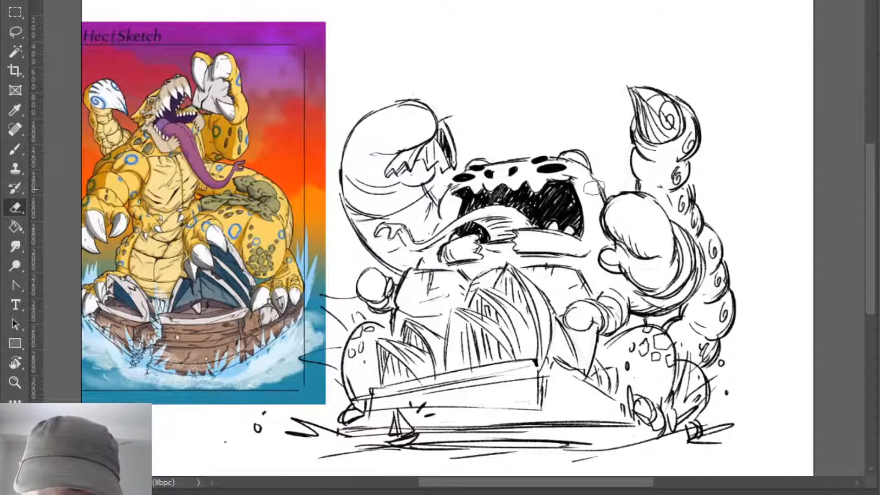
key(b)
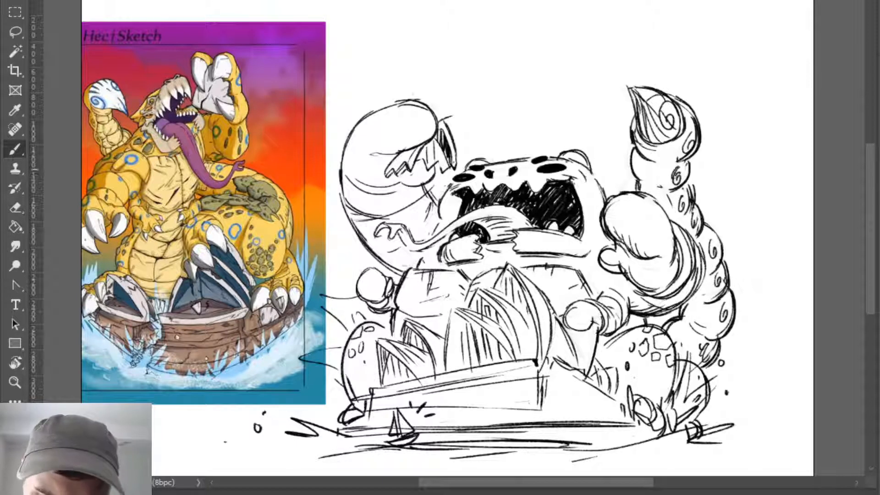
key(e)
key(b)
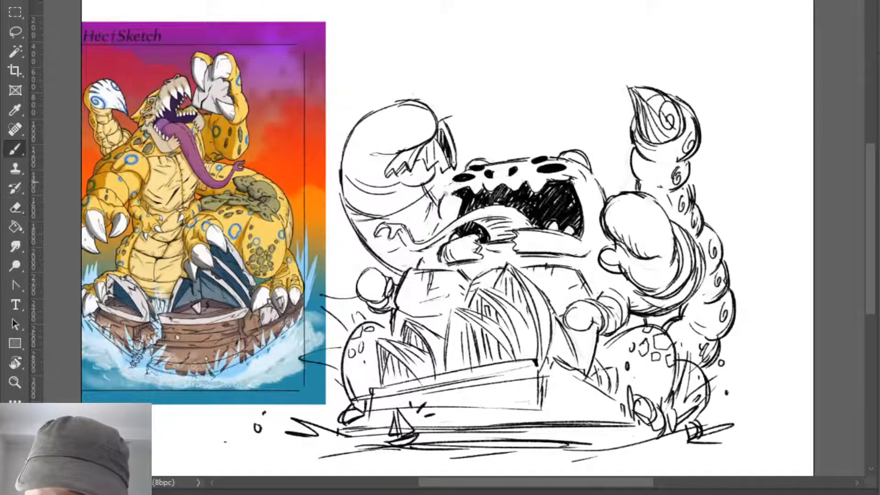
drag(448, 188, 436, 223)
key(e)
key(b)
drag(441, 197, 447, 223)
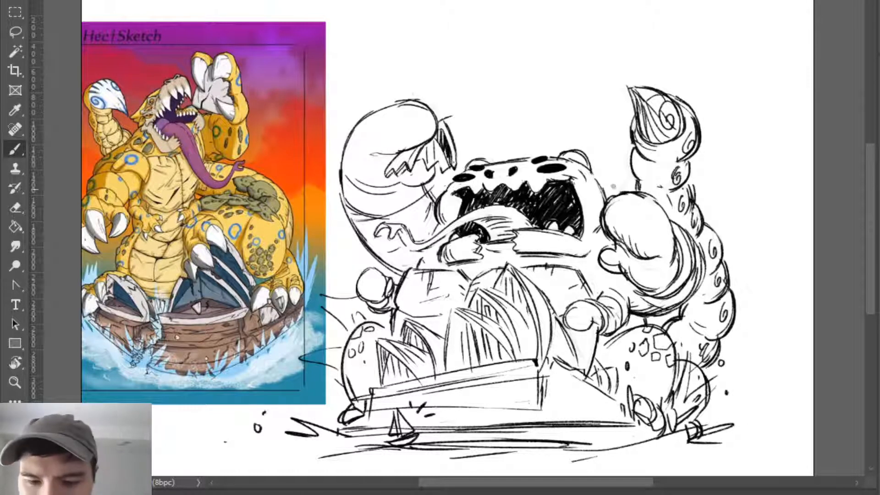
- Redraw the side of the head facing the tail and tidy the top outline of the adjoining fist
key(e)
mouse_move(594, 179)
mouse_down()
mouse_move(603, 205)
mouse_move(647, 193)
mouse_move(601, 216)
mouse_move(636, 193)
mouse_up()
key(b)
key(e)
key(b)
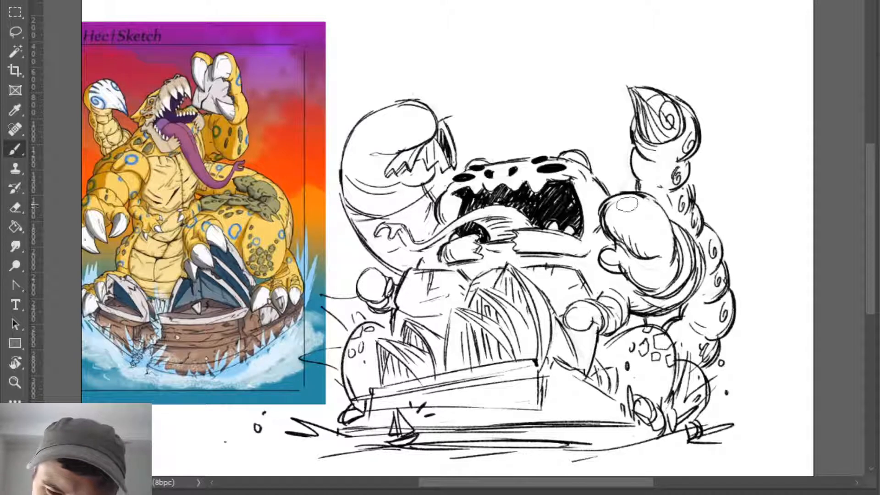
key(e)
mouse_move(606, 220)
mouse_down()
mouse_move(623, 202)
mouse_move(642, 200)
mouse_move(635, 192)
mouse_move(665, 211)
mouse_up()
key(b)
- Darken the outer contour of the large raised claw arm and strengthen the crease lines inside it
drag(357, 125, 411, 101)
drag(343, 156, 356, 234)
mouse_move(351, 174)
mouse_down()
mouse_move(403, 193)
mouse_move(436, 179)
mouse_move(439, 167)
mouse_up()
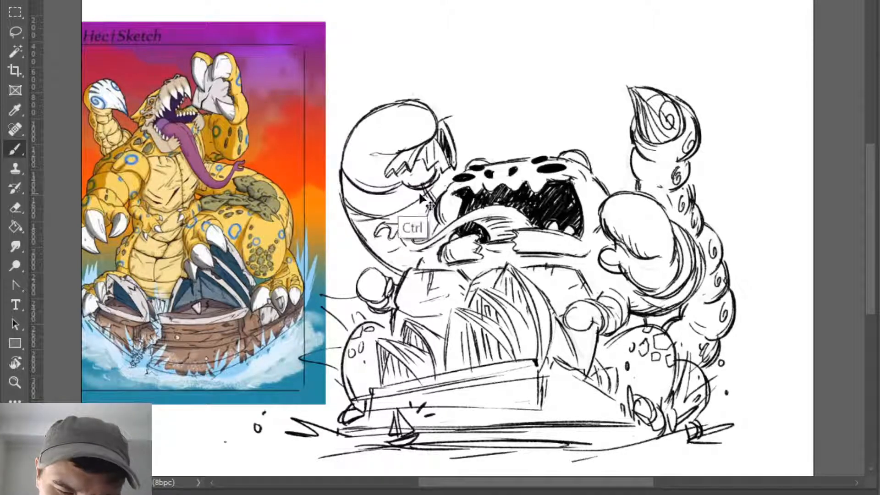
key(ctrl+z)
drag(365, 147, 393, 157)
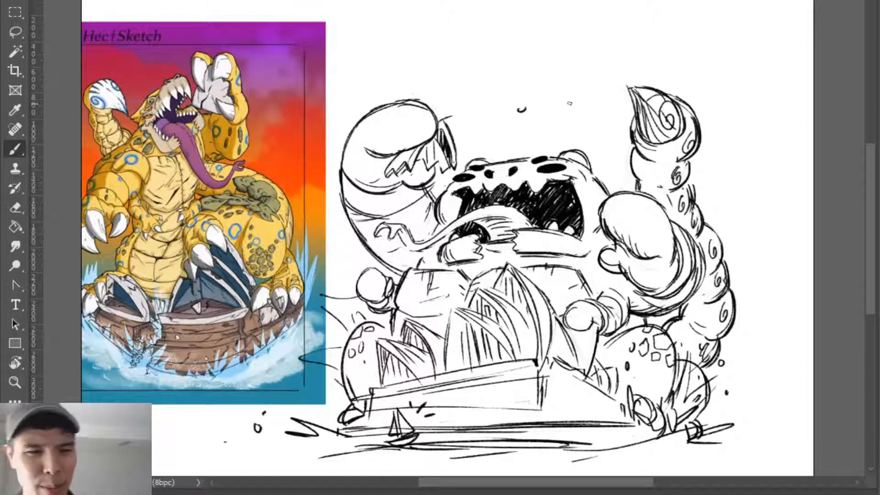
- Add small water droplets on both sides of the creature and erase the droplet marks above its head
drag(751, 236, 751, 237)
key(e)
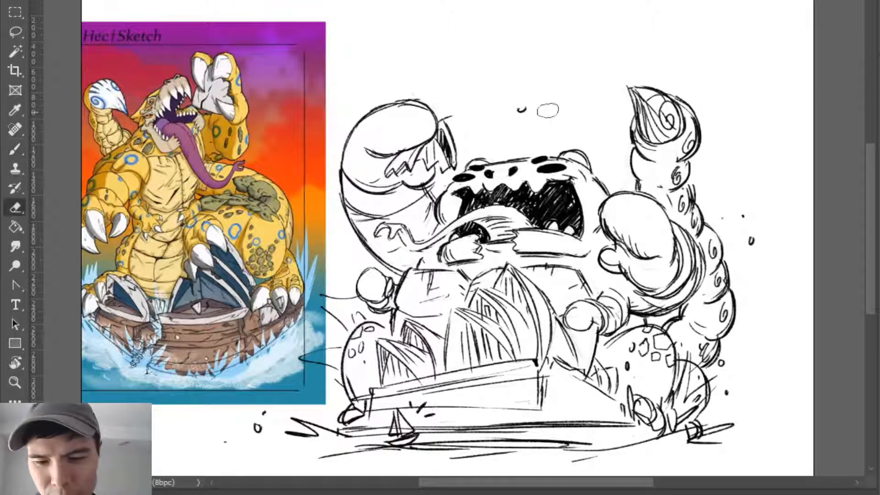
drag(530, 109, 515, 110)
key(b)
drag(335, 232, 339, 236)
key(z)
drag(498, 380, 490, 483)
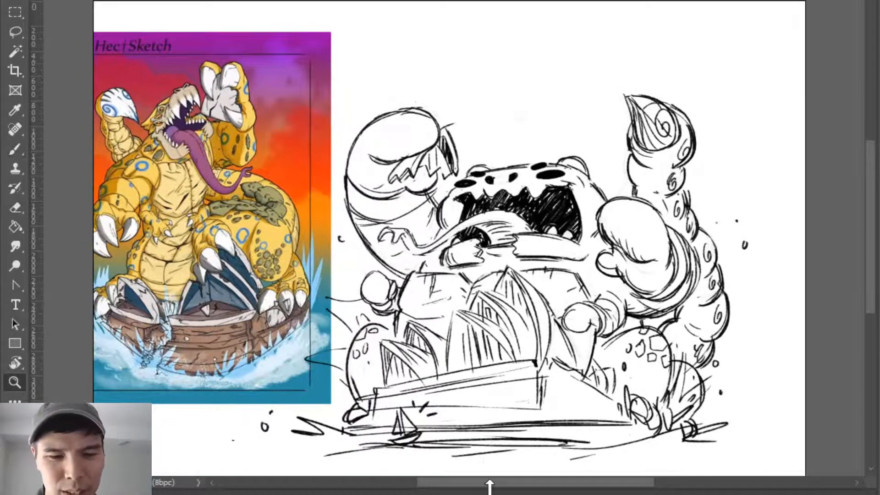
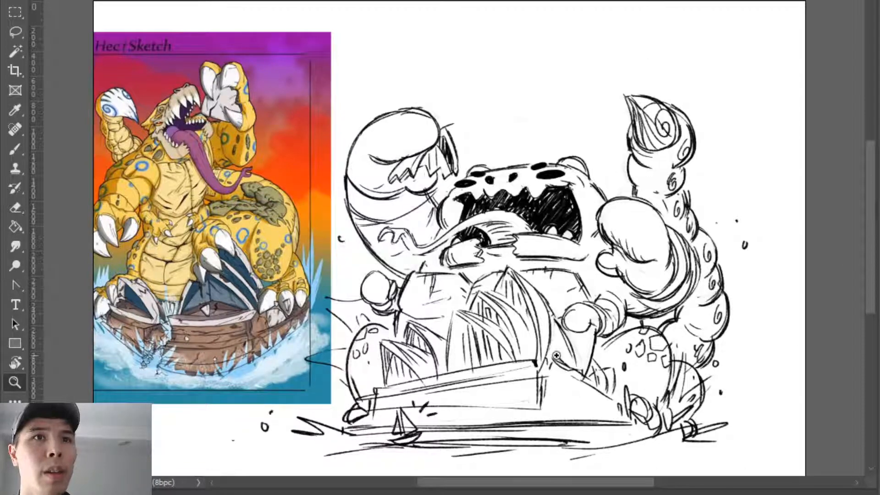
- Paste the drawing of the chubby red-and-gold armoured character and enlarge it over the canvas
key(ctrl+v)
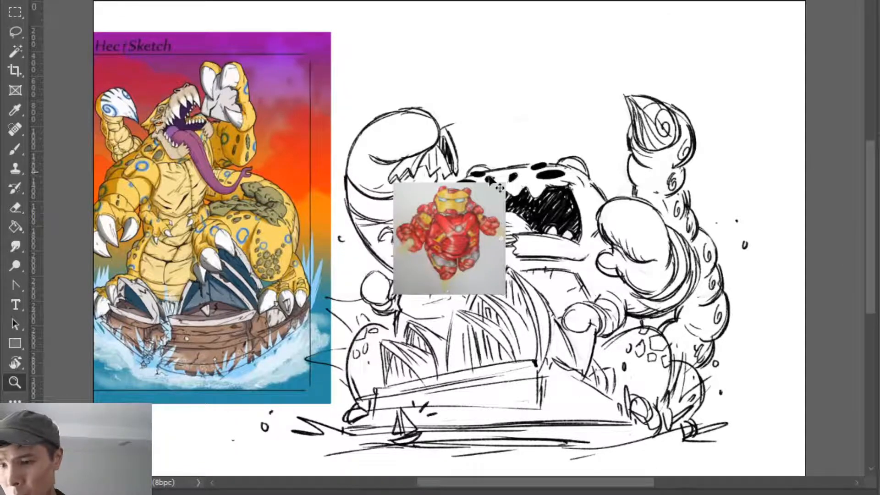
key(ctrl+t)
drag(509, 179, 643, 60)
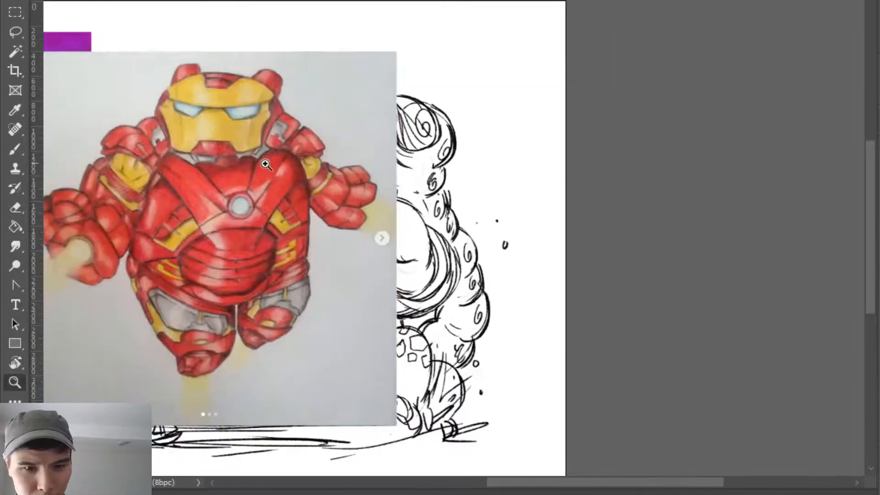
drag(239, 166, 219, 155)
drag(294, 217, 714, 206)
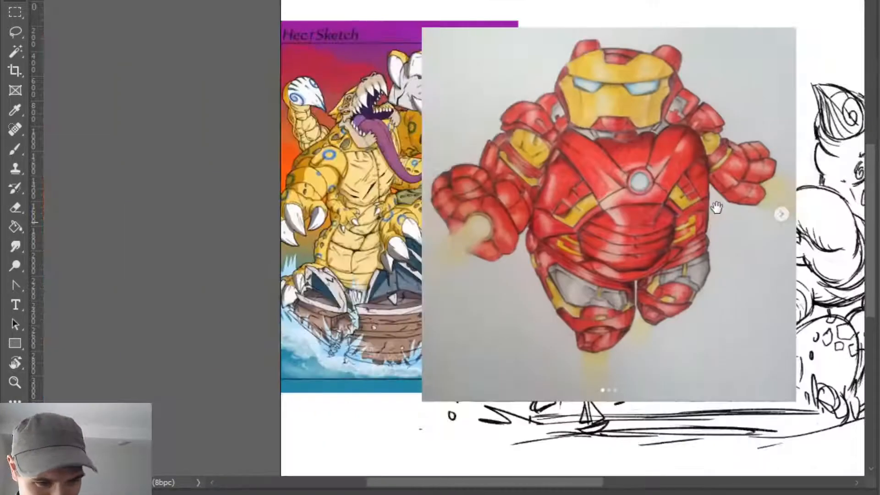
drag(149, 335, 156, 317)
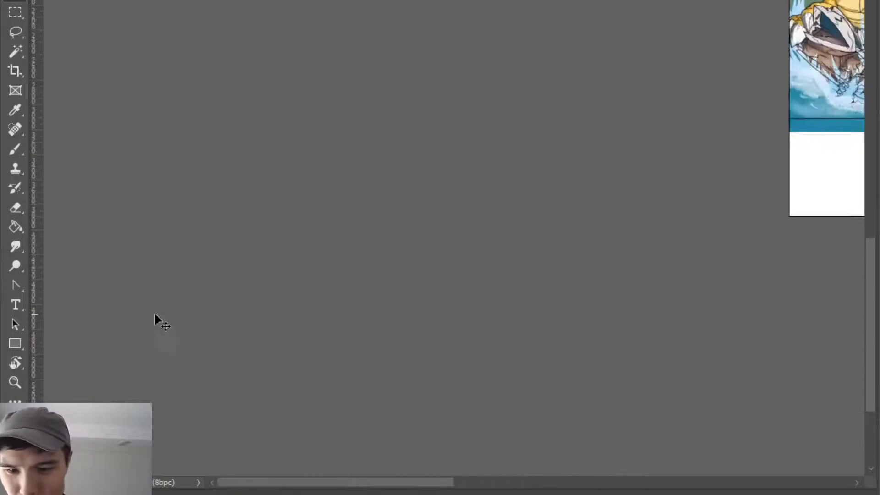
drag(383, 485, 571, 439)
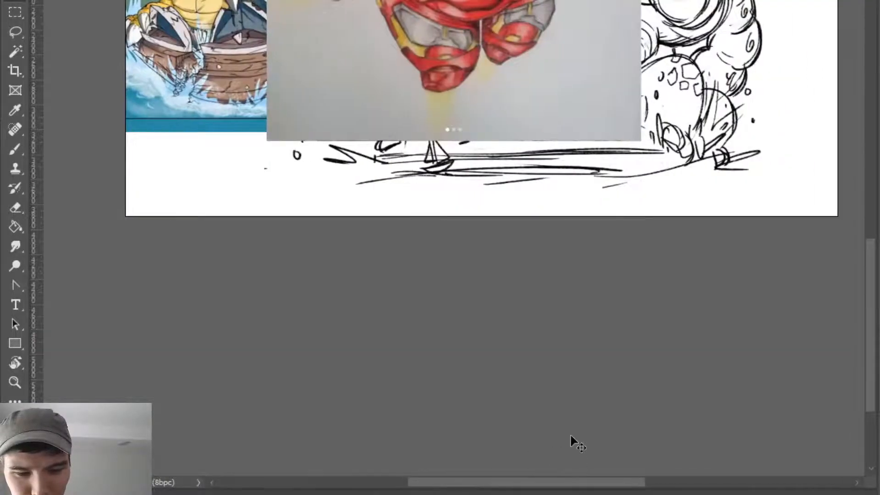
scroll(569, 424, up, 4)
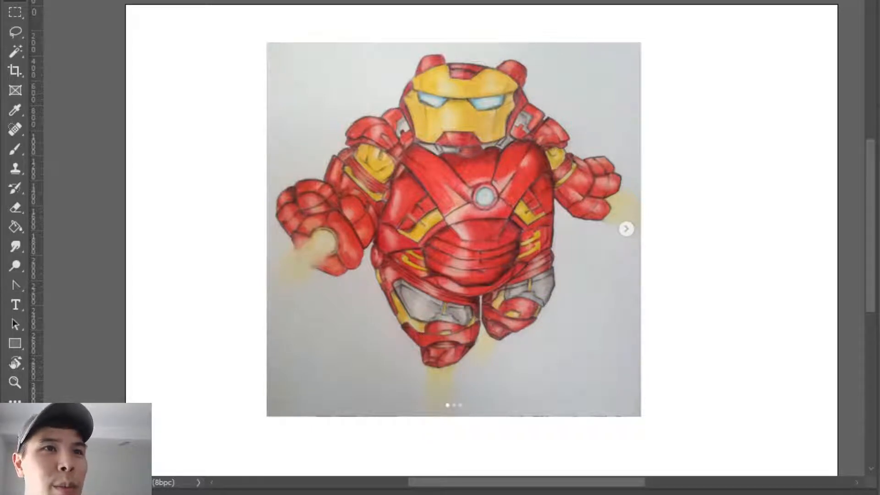
- Paste the full-body Iron Man armour photo, enlarge it to nearly canvas height and place it beside the chubby drawing
key(ctrl+v)
key(ctrl+t)
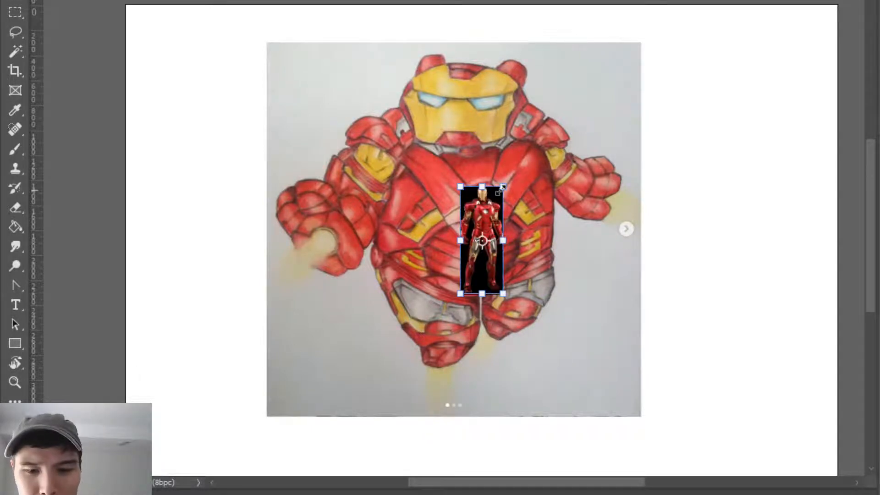
drag(503, 188, 713, 94)
drag(392, 205, 353, 191)
drag(492, 173, 748, 189)
key(Return)
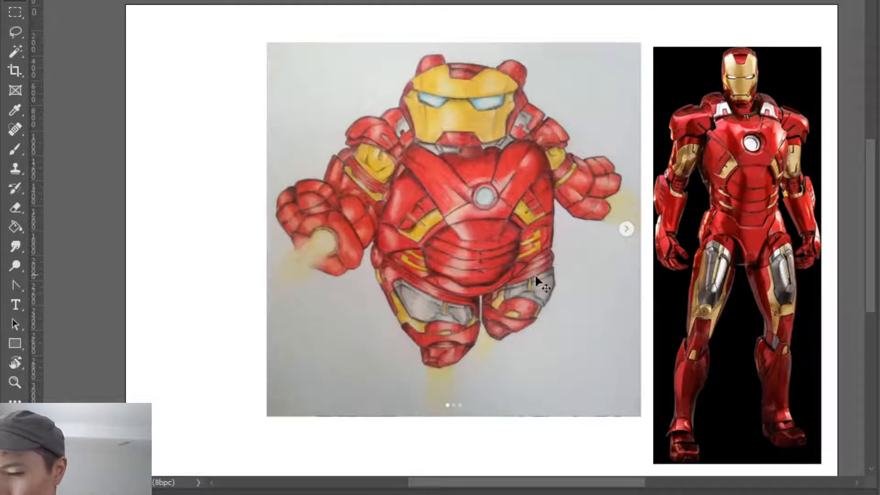
- Move the chubby armour drawing to the canvas's free upper corner and scale it down to about 1610 px square
drag(537, 284, 418, 258)
drag(522, 392, 315, 257)
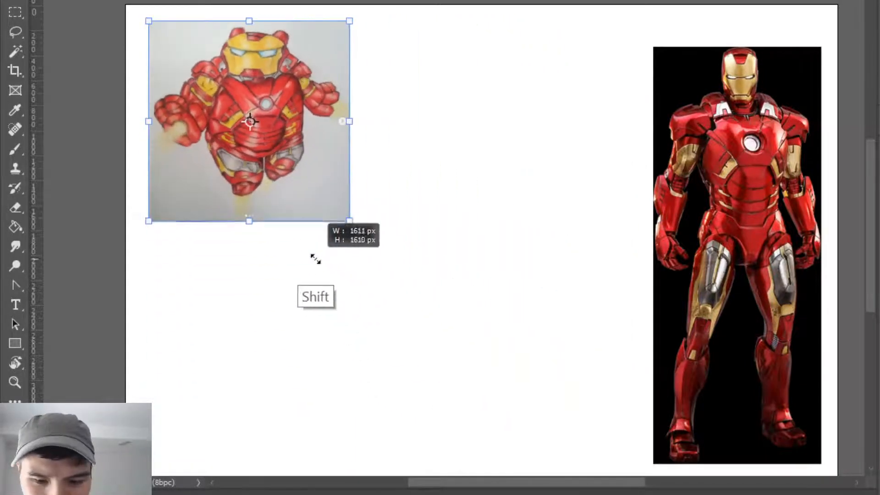
key(Return)
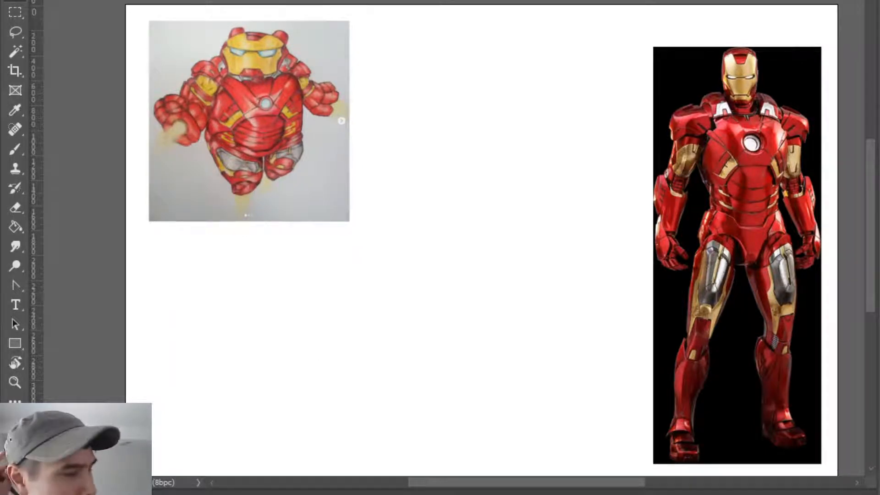
- Sketch the domed top of the head and a curved body side below it, erasing the stray inner stroke
key(b)
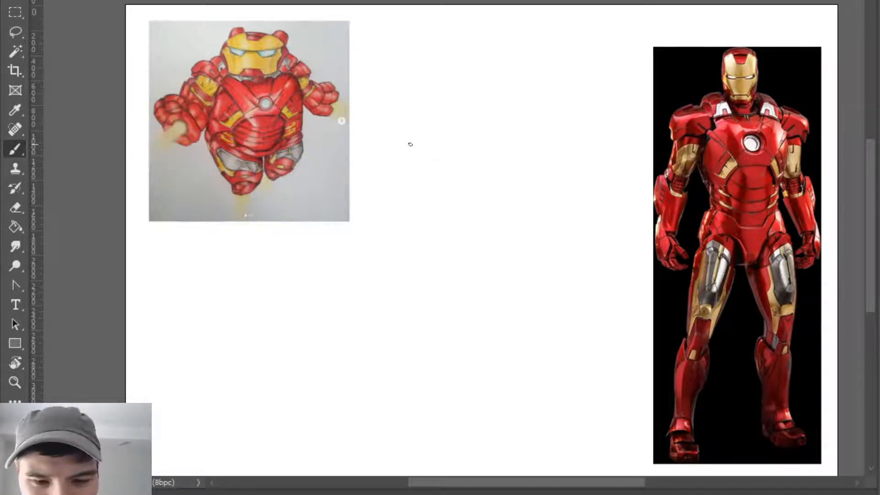
mouse_move(411, 137)
mouse_down()
mouse_move(459, 104)
mouse_move(431, 113)
mouse_move(531, 100)
mouse_move(544, 120)
mouse_up()
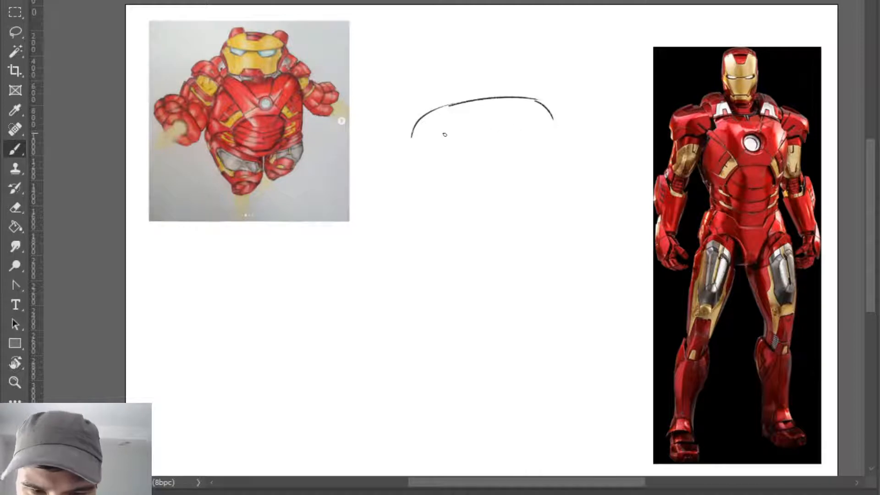
drag(412, 134, 382, 212)
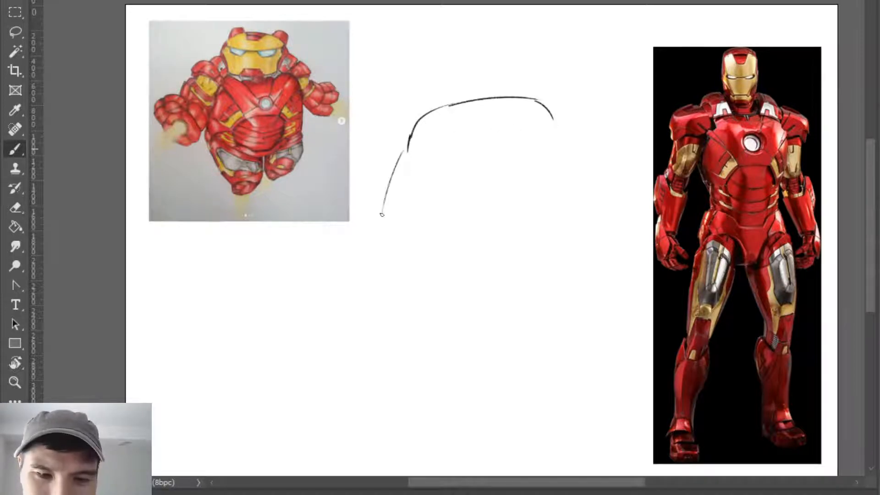
drag(400, 162, 362, 330)
key(ctrl+z)
key(ctrl+z)
drag(406, 154, 359, 253)
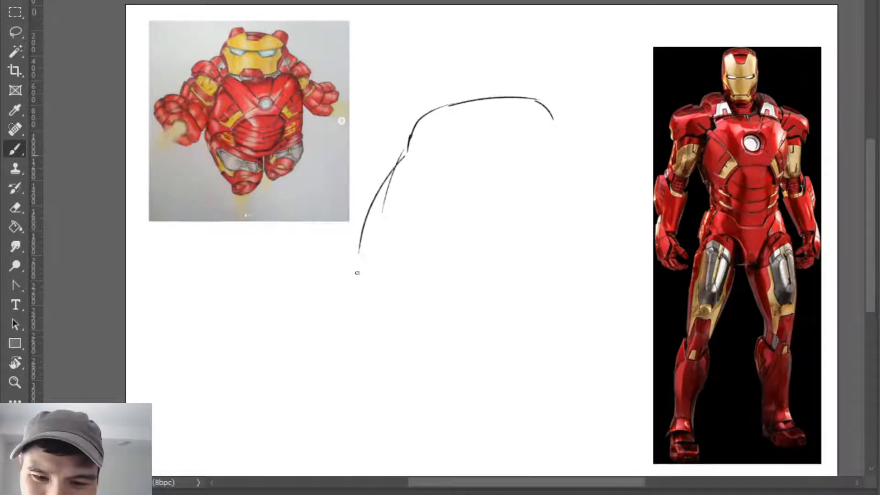
key(e)
key(b)
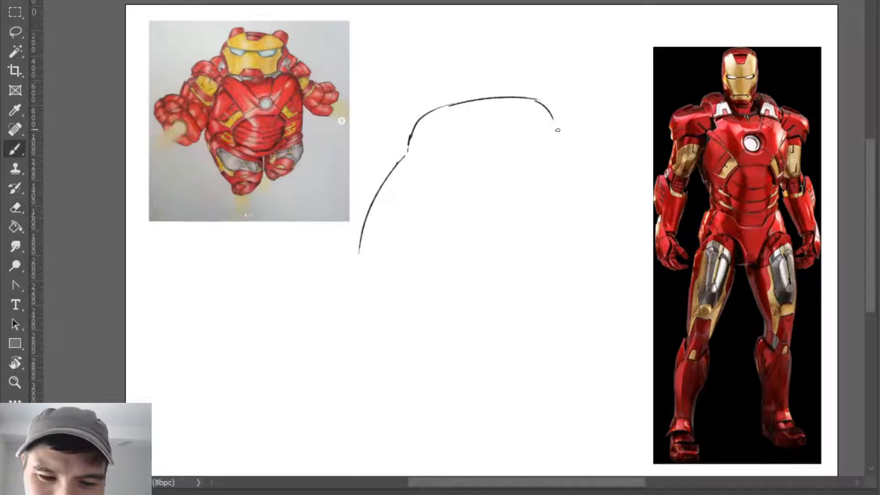
drag(558, 130, 568, 142)
drag(563, 132, 594, 167)
key(ctrl+z)
drag(564, 129, 628, 152)
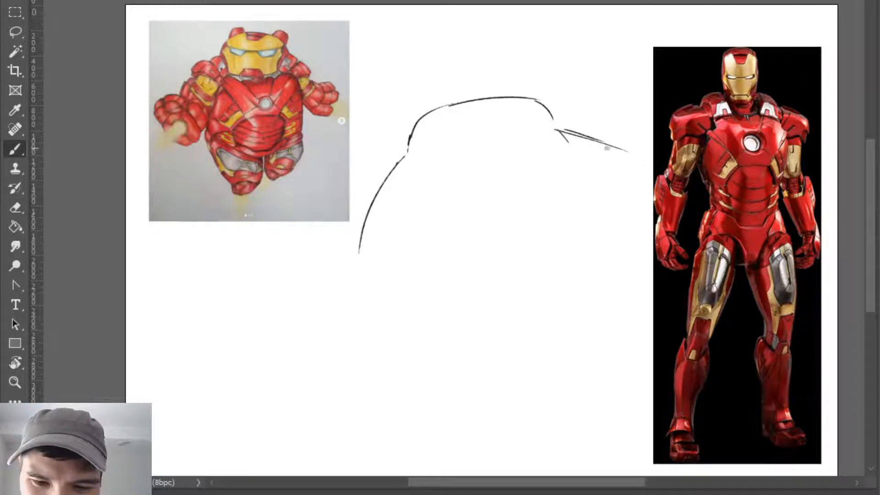
mouse_move(557, 128)
mouse_down()
mouse_move(537, 204)
mouse_move(544, 190)
mouse_move(607, 224)
mouse_up()
key(ctrl+z)
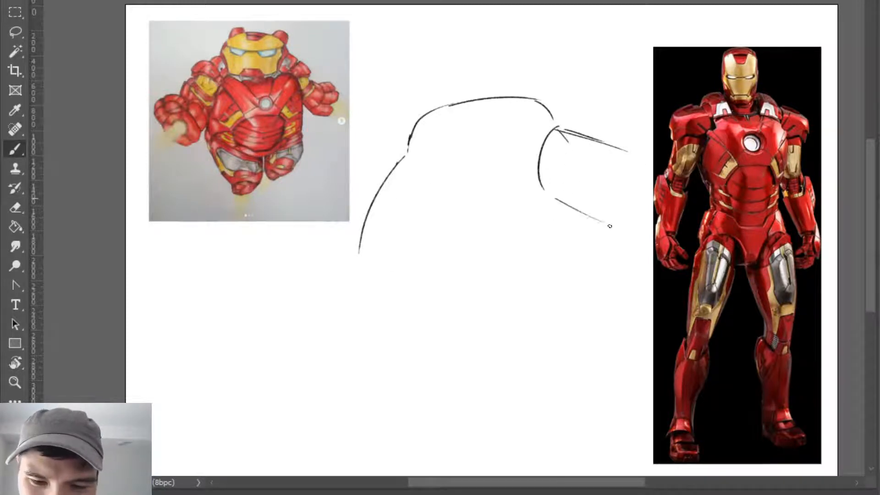
drag(403, 152, 351, 181)
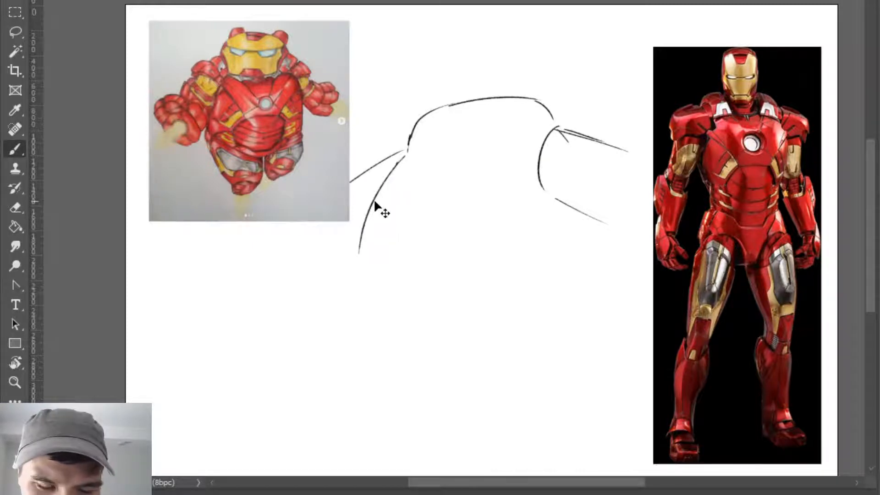
key(ctrl+z)
key(ctrl+z)
key(ctrl+z)
drag(557, 129, 626, 240)
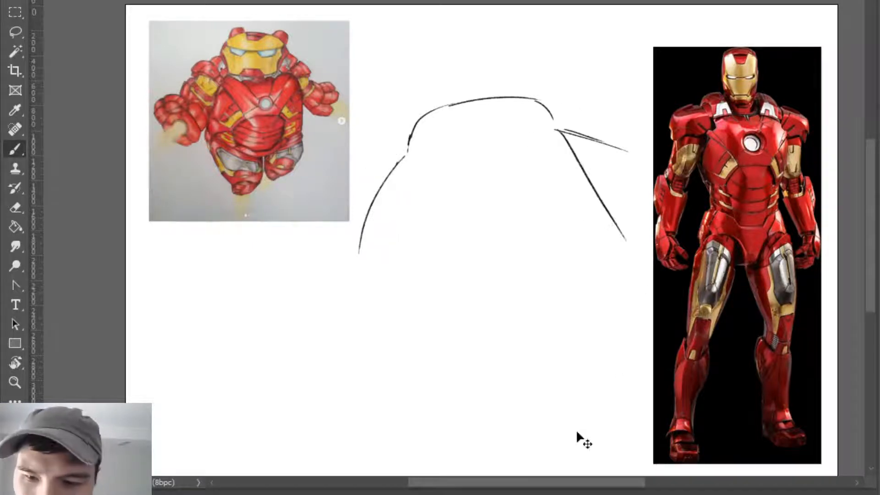
key(ctrl+z)
- Sketch the curved lower edge of the head and a slightly arched line across the face
key(ctrl+z)
mouse_move(419, 153)
mouse_down()
mouse_move(488, 159)
mouse_move(539, 140)
mouse_up()
mouse_move(436, 136)
mouse_down()
mouse_move(523, 130)
mouse_move(514, 126)
mouse_move(529, 122)
mouse_move(610, 147)
mouse_move(620, 180)
mouse_up()
key(ctrl+z)
key(e)
key(b)
key(ctrl+z)
- Sketch both arms sloping outward from the head and round off the hand end nearest the armour photo
mouse_move(569, 146)
mouse_down()
mouse_move(633, 226)
mouse_move(635, 274)
mouse_up()
drag(406, 156, 346, 288)
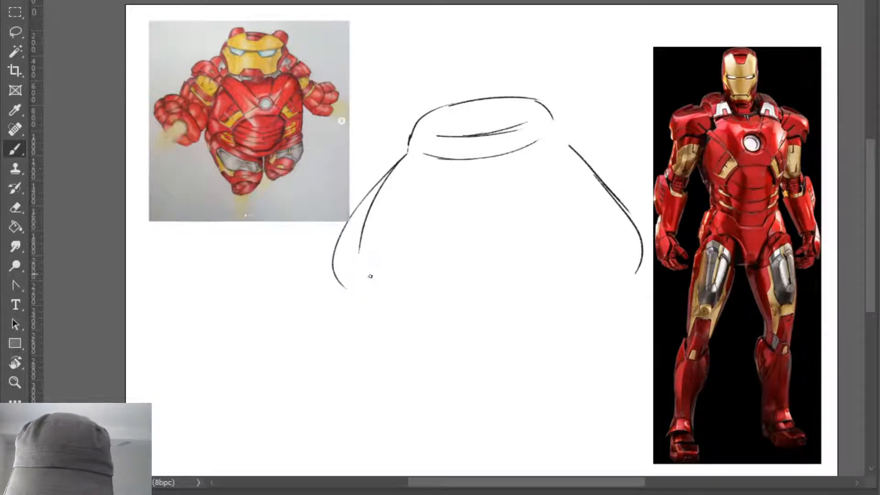
mouse_move(638, 232)
mouse_down()
mouse_move(626, 286)
mouse_move(611, 301)
mouse_up()
drag(556, 284, 591, 306)
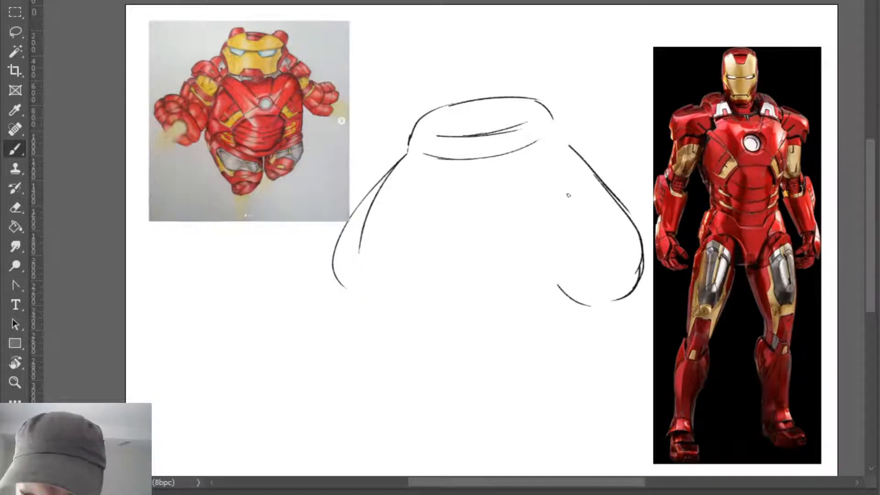
- Draw the rounded torso side and belly underside, and block in the short leg nearest the armour photo
mouse_move(403, 165)
mouse_down()
mouse_move(372, 326)
mouse_move(383, 339)
mouse_up()
mouse_move(368, 293)
mouse_down()
mouse_move(430, 340)
mouse_move(532, 328)
mouse_up()
mouse_move(469, 342)
mouse_down()
mouse_move(580, 311)
mouse_move(590, 320)
mouse_move(495, 391)
mouse_move(568, 385)
mouse_up()
drag(504, 394, 594, 390)
drag(591, 320, 600, 387)
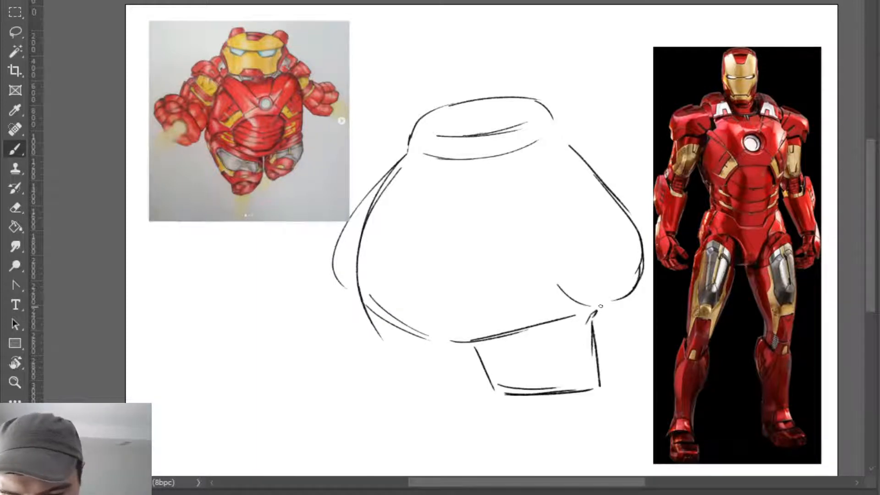
drag(600, 305, 590, 319)
- Block in the second short leg, clean up its join with the torso and draw the base lines of both feet
drag(377, 317, 405, 385)
drag(375, 336, 401, 380)
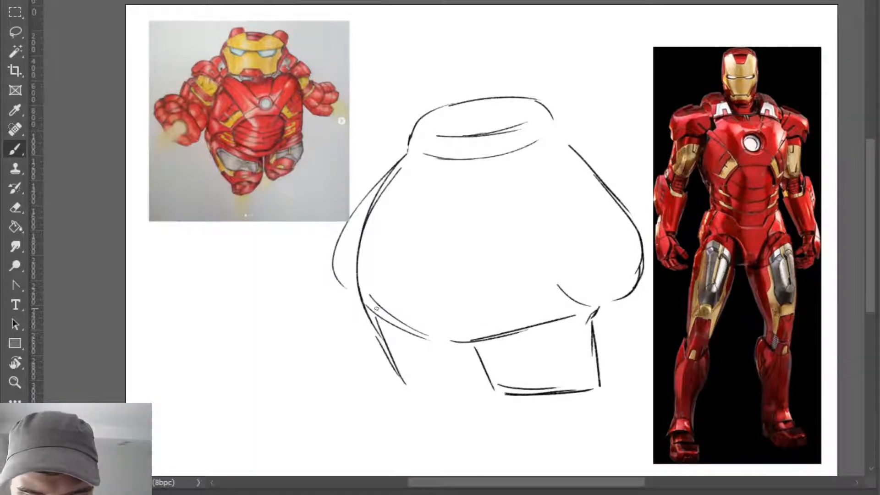
key(e)
drag(363, 296, 381, 324)
key(b)
drag(360, 294, 379, 322)
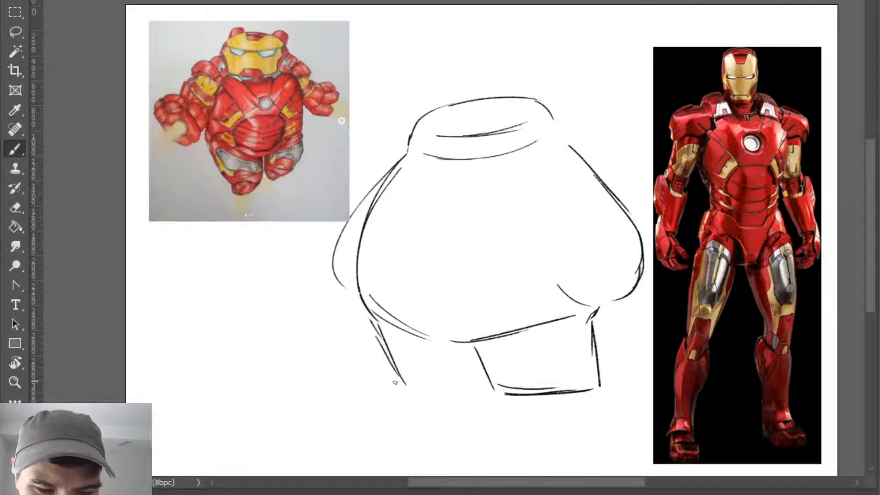
mouse_move(395, 382)
mouse_down()
mouse_move(486, 388)
mouse_move(502, 399)
mouse_move(578, 399)
mouse_up()
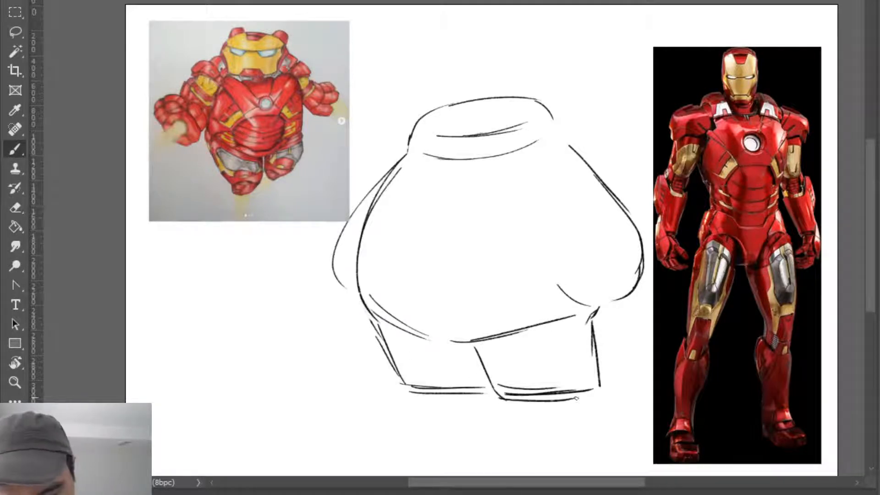
- Round the base of the leg nearest the armour photo and clean up the belly line above it
mouse_move(517, 397)
mouse_down()
mouse_move(597, 393)
mouse_move(559, 386)
mouse_move(567, 392)
mouse_move(530, 389)
mouse_move(600, 392)
mouse_up()
key(e)
key(b)
key(e)
drag(477, 338, 592, 322)
key(b)
key(e)
key(b)
drag(608, 308, 599, 321)
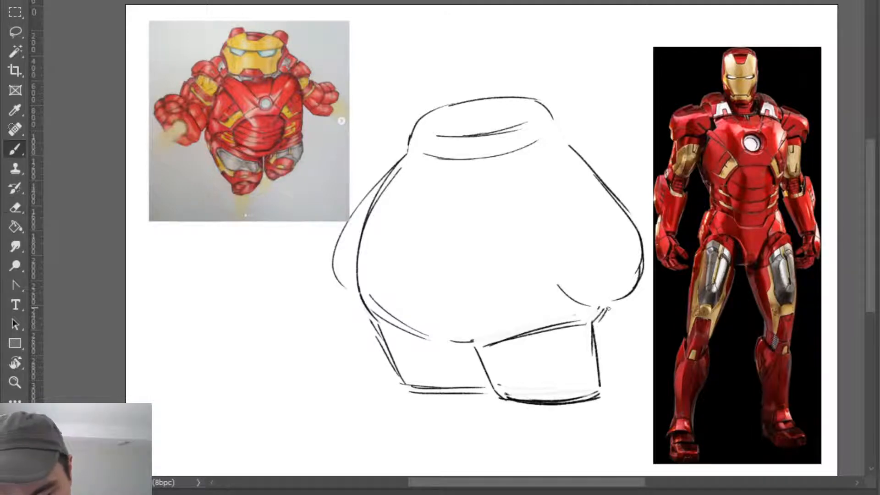
- Erase the rough hand contour nearest the armour photo and redraw it as a larger rounded fist bottom
drag(566, 291, 593, 313)
key(e)
mouse_move(643, 250)
mouse_down()
mouse_move(615, 297)
mouse_move(638, 261)
mouse_move(648, 286)
mouse_move(621, 304)
mouse_move(635, 310)
mouse_up()
key(b)
key(e)
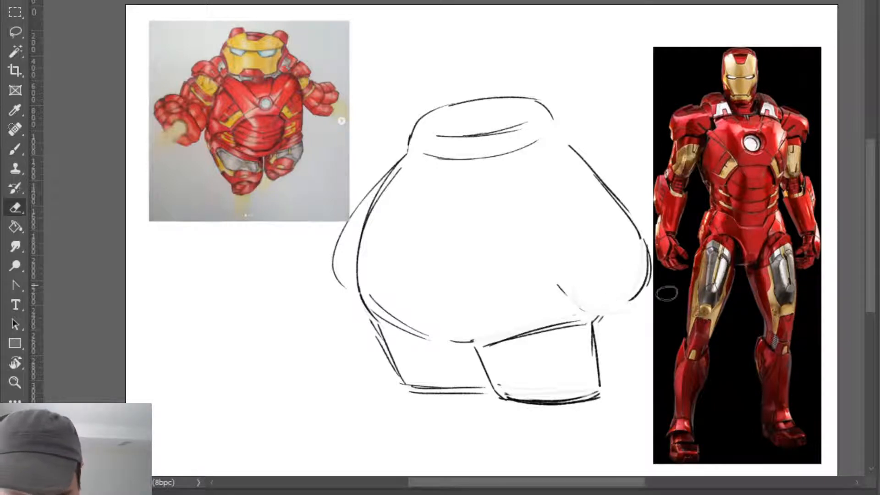
mouse_move(568, 288)
mouse_down()
mouse_move(599, 311)
mouse_move(639, 294)
mouse_up()
key(b)
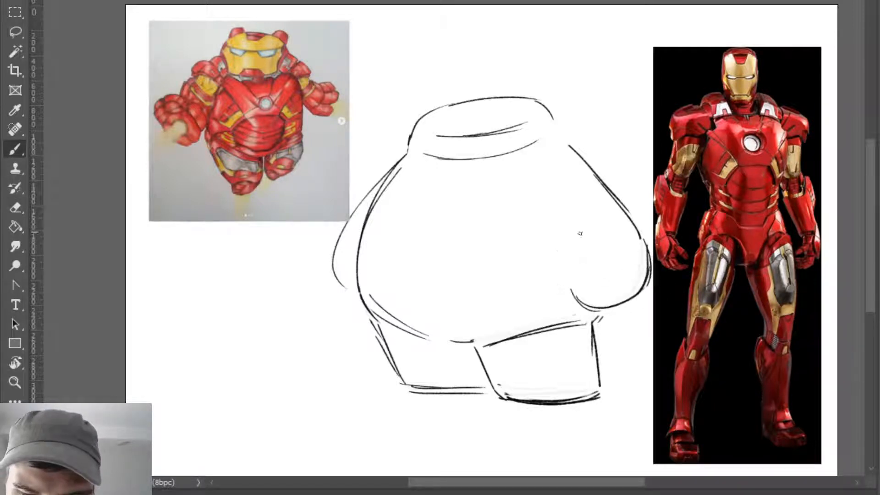
- Draw a curved wrist band, a thumb bulge and a finger crease on the fist nearest the armour photo
mouse_move(558, 253)
mouse_down()
mouse_move(619, 231)
mouse_move(616, 205)
mouse_up()
key(ctrl+z)
mouse_move(552, 229)
mouse_down()
mouse_move(611, 196)
mouse_move(560, 249)
mouse_move(579, 290)
mouse_up()
key(ctrl+z)
drag(563, 255, 568, 283)
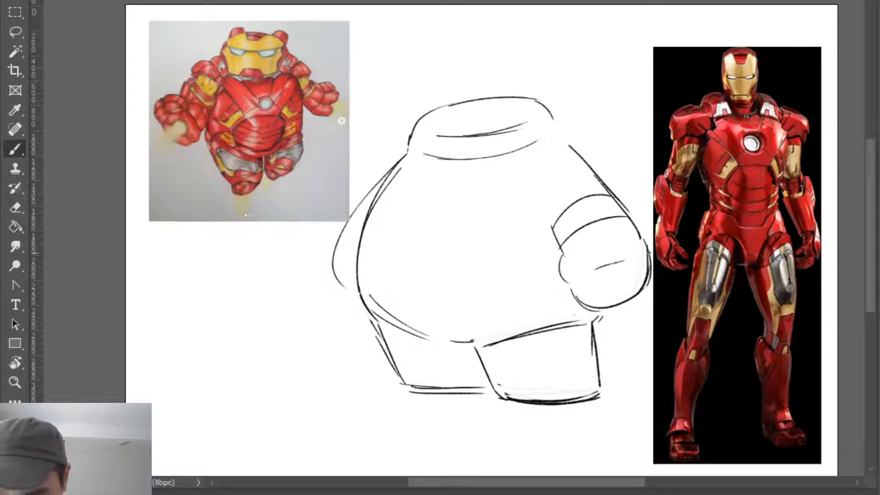
drag(599, 260, 644, 253)
drag(583, 223, 623, 218)
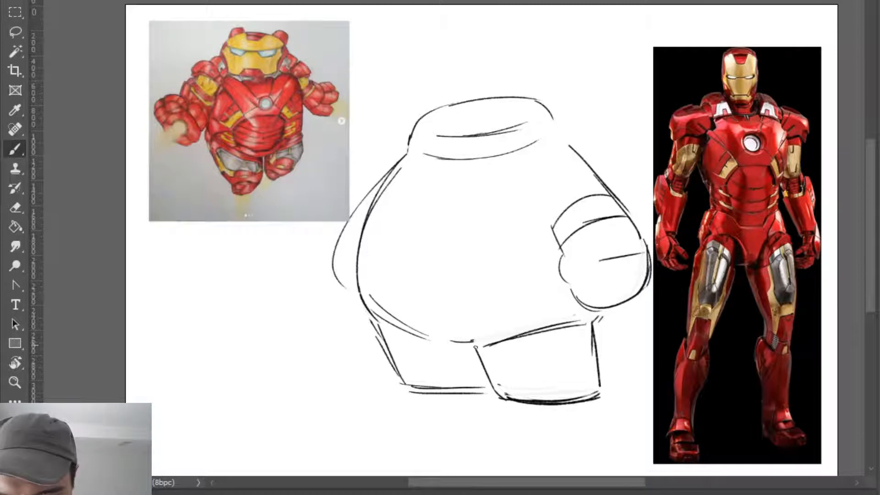
- Add an angular armour plane across the top of the fist and extend its outer edge toward the armour photo
mouse_move(580, 238)
mouse_down()
mouse_move(583, 248)
mouse_move(568, 233)
mouse_move(583, 253)
mouse_up()
key(ctrl+z)
mouse_move(576, 215)
mouse_down()
mouse_move(598, 264)
mouse_move(646, 255)
mouse_move(644, 222)
mouse_up()
drag(616, 193, 644, 216)
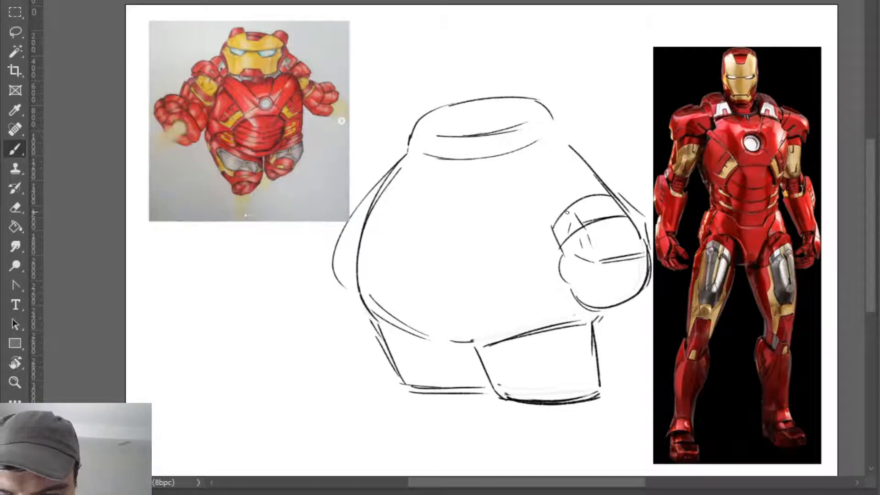
mouse_move(574, 212)
mouse_down()
mouse_move(627, 210)
mouse_move(575, 213)
mouse_move(596, 203)
mouse_move(628, 209)
mouse_move(573, 208)
mouse_move(641, 213)
mouse_move(631, 204)
mouse_move(648, 230)
mouse_move(611, 227)
mouse_move(646, 219)
mouse_up()
- Erase the heavy strokes inside the fist and redraw the inner edge of the folded fingers as one upright line
key(e)
mouse_move(586, 229)
mouse_down()
mouse_move(610, 217)
mouse_move(585, 225)
mouse_move(592, 253)
mouse_up()
key(b)
key(ctrl+z)
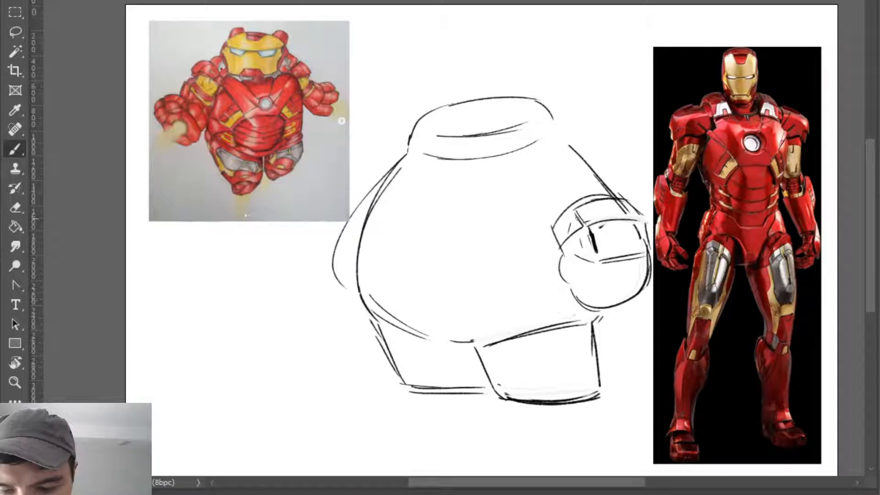
drag(576, 211, 577, 245)
key(ctrl+z)
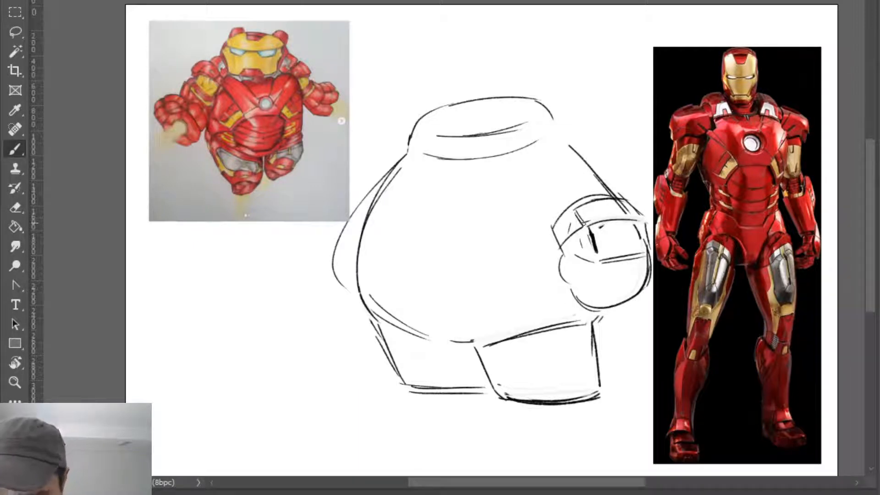
drag(576, 214, 574, 260)
- Erase the outer edge of the fist nearest the armour photo and redraw it as a curved armour edge
key(e)
mouse_move(645, 224)
mouse_down()
mouse_move(596, 247)
mouse_move(598, 262)
mouse_move(584, 230)
mouse_move(647, 222)
mouse_move(639, 218)
mouse_move(650, 250)
mouse_up()
key(b)
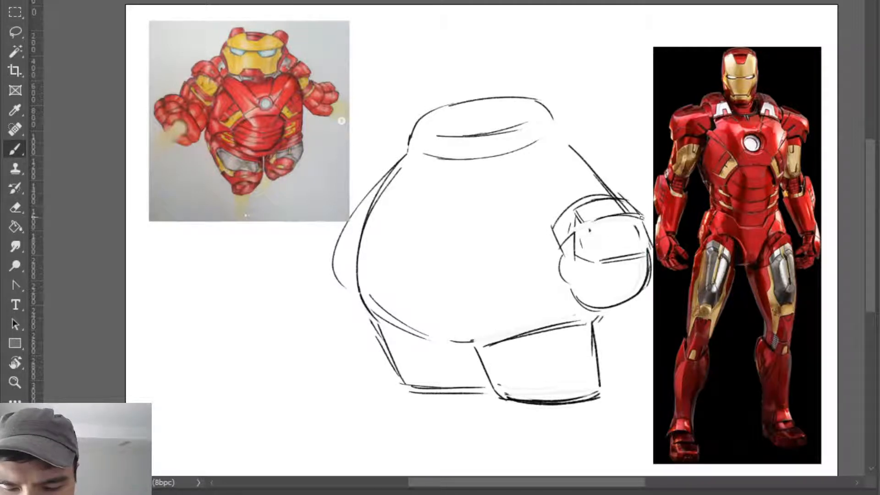
mouse_move(640, 218)
mouse_down()
mouse_move(649, 259)
mouse_move(657, 250)
mouse_up()
key(ctrl+z)
key(ctrl+z)
key(e)
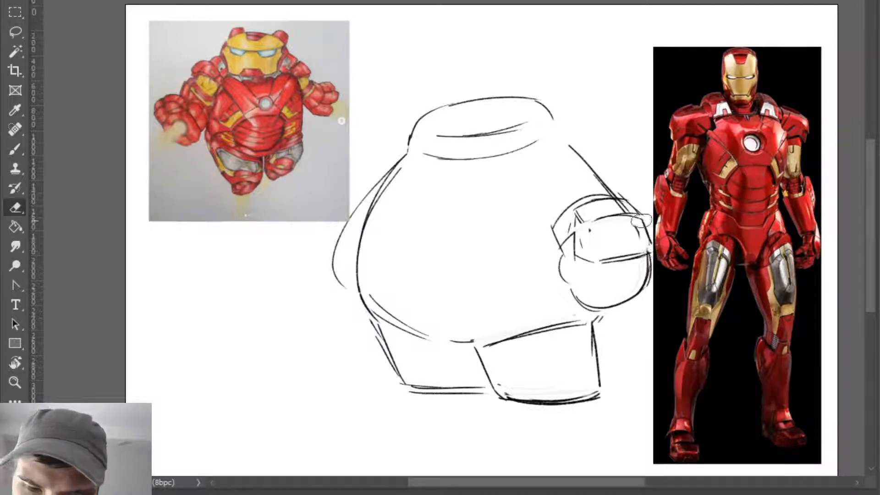
key(b)
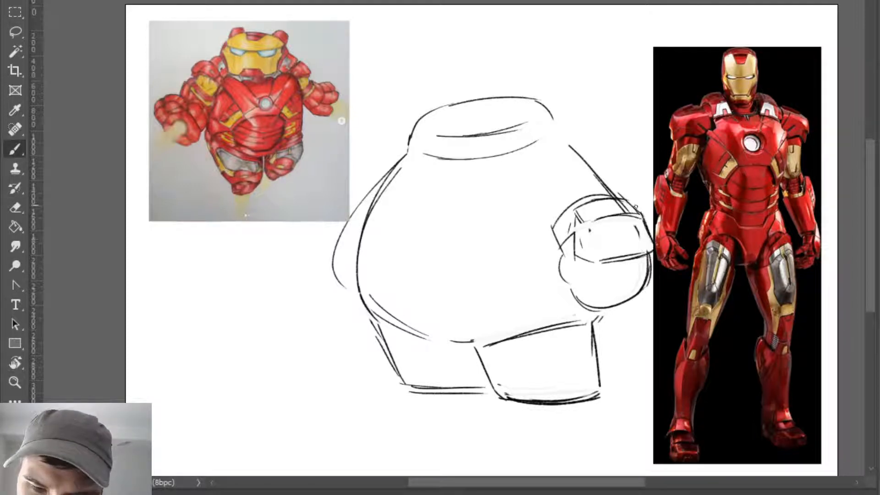
- Clean up the upper outer corner of the fist and erase the body contour overlapping its top
key(e)
key(b)
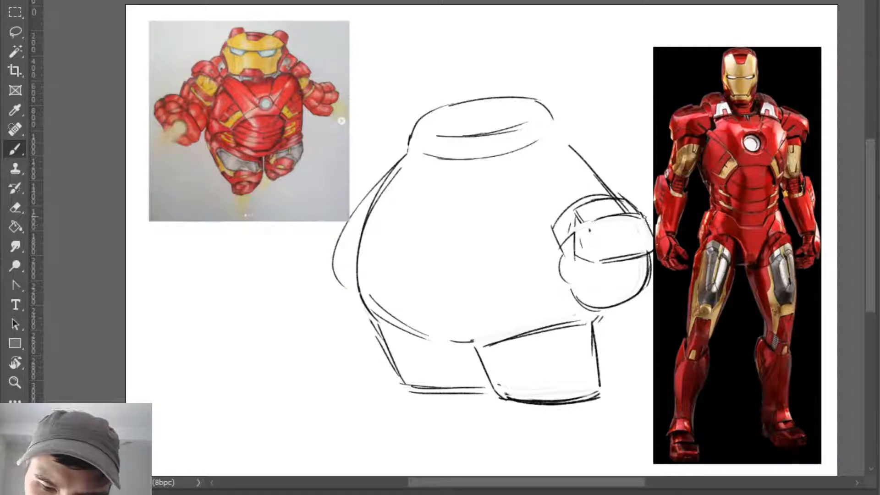
key(e)
mouse_move(618, 216)
mouse_down()
mouse_move(586, 206)
mouse_move(629, 204)
mouse_move(587, 207)
mouse_move(626, 198)
mouse_up()
key(b)
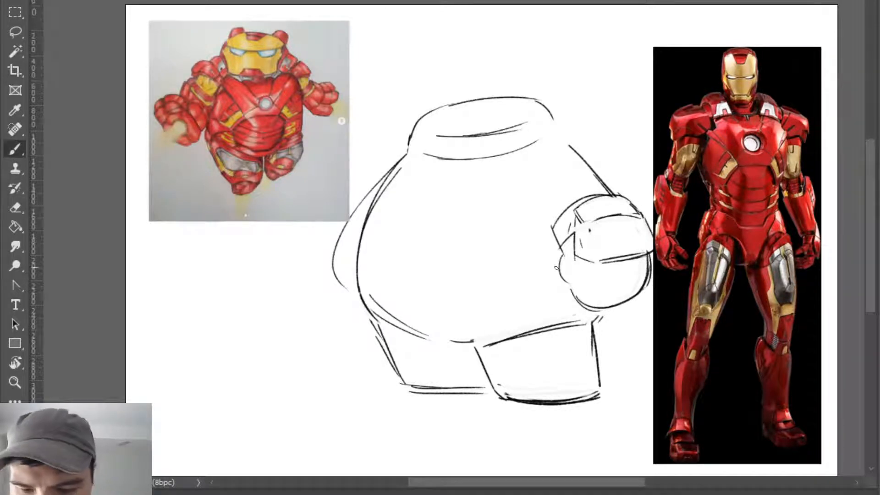
- Draw a small rounded thumb sticking up above the fist and erase the body contour crossing it
mouse_move(574, 193)
mouse_down()
mouse_move(578, 165)
mouse_move(610, 185)
mouse_up()
key(ctrl+z)
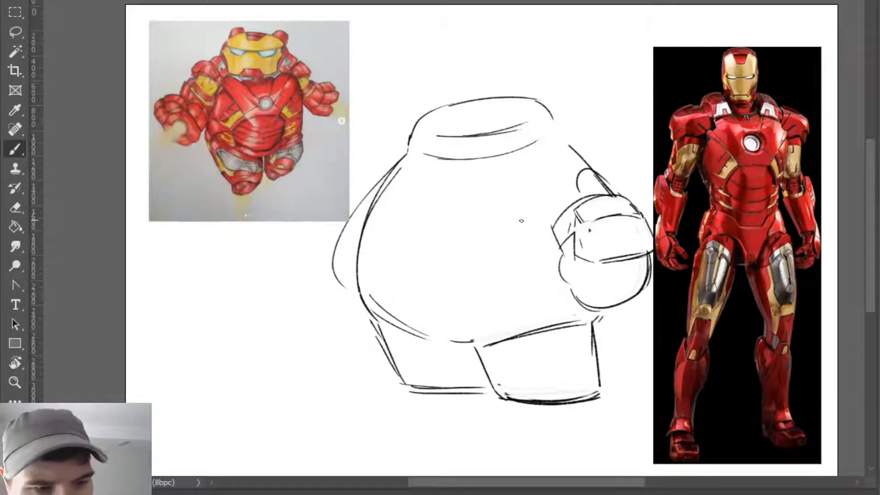
mouse_move(593, 169)
mouse_down()
mouse_move(583, 189)
mouse_move(606, 182)
mouse_up()
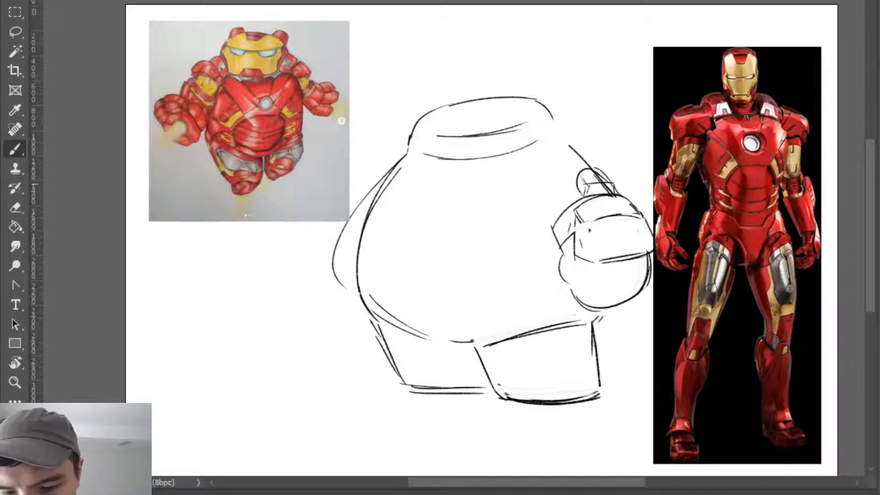
key(e)
mouse_move(598, 191)
mouse_down()
mouse_move(609, 187)
mouse_move(582, 174)
mouse_up()
key(b)
key(e)
key(b)
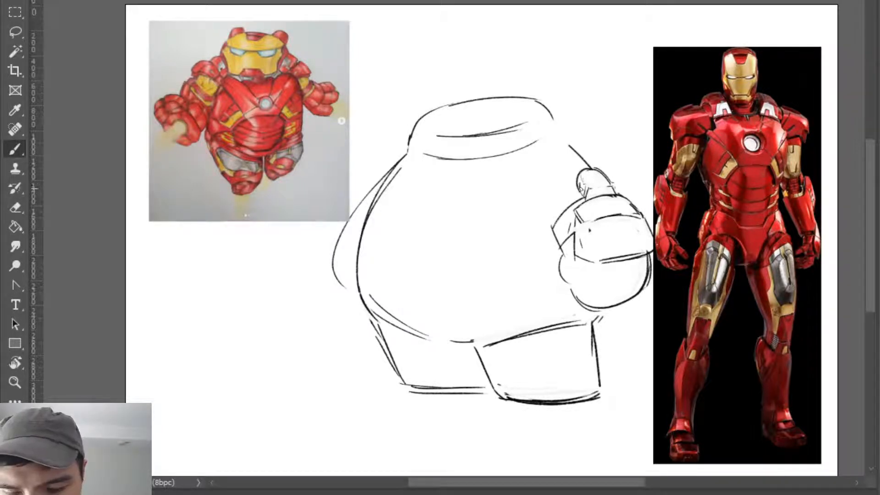
- Sketch a curved shoulder arc inside the body contour, running from beside the thumb down into the torso
key(ctrl+z)
mouse_move(581, 186)
mouse_down()
mouse_move(578, 192)
mouse_move(571, 162)
mouse_up()
drag(532, 193, 571, 163)
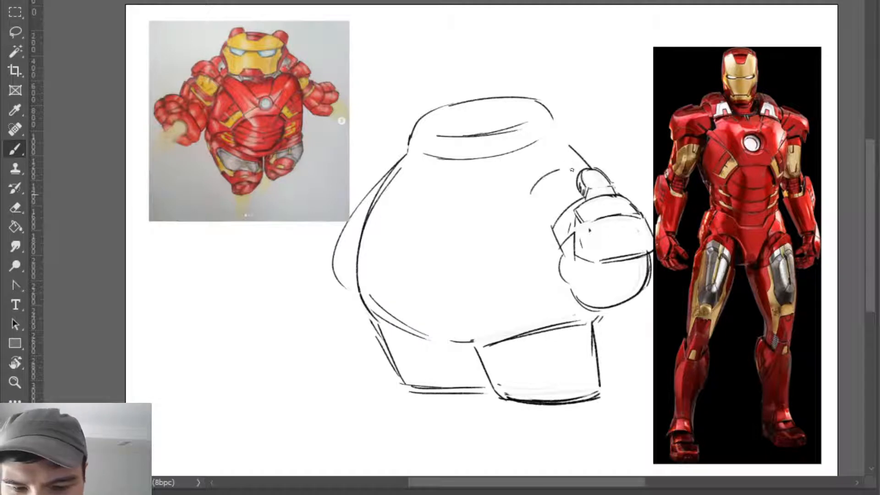
key(ctrl+z)
key(ctrl+z)
drag(531, 187, 567, 153)
key(ctrl+z)
drag(539, 201, 576, 152)
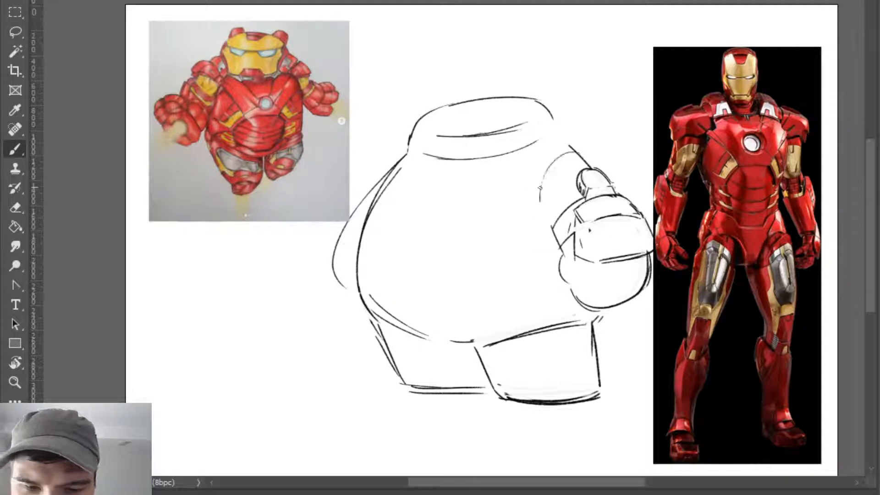
drag(537, 178, 572, 155)
- Mark a wider side for the head nearest the armour photo and redraw the head's lower edge as a longer curve
drag(564, 111, 574, 134)
key(e)
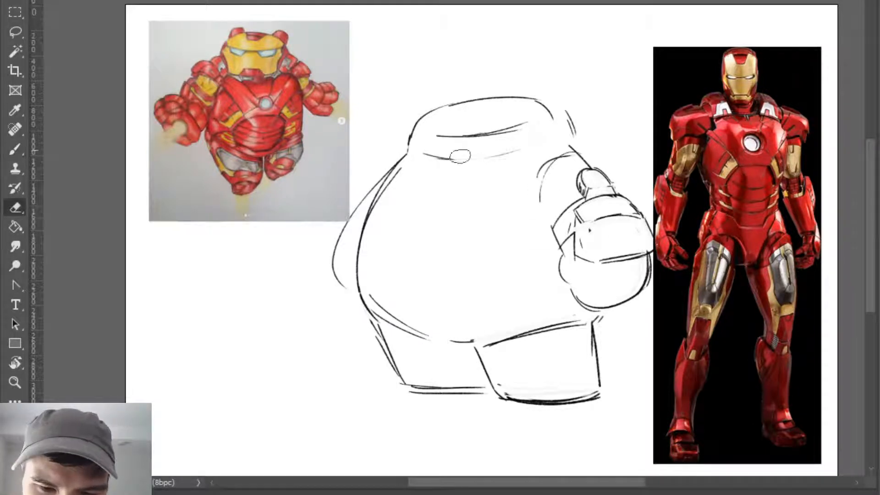
key(b)
mouse_move(447, 163)
mouse_down()
mouse_move(504, 168)
mouse_move(553, 155)
mouse_up()
- Erase the old eye line and redraw it as a shallow curve across the middle of the head
key(e)
drag(438, 136, 502, 134)
key(b)
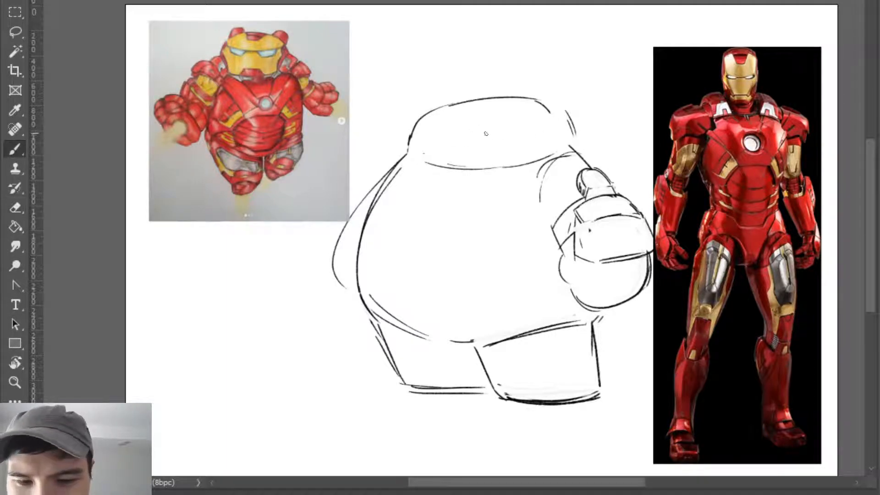
drag(445, 138, 541, 132)
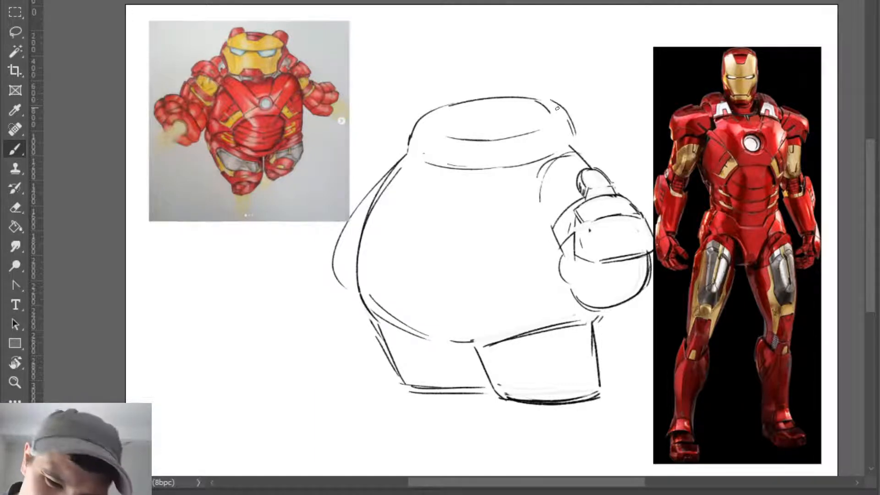
- Replace the rough side of the head nearest the armour photo with one rounded contour reaching the shoulder
key(e)
mouse_move(568, 114)
mouse_down()
mouse_move(538, 102)
mouse_move(575, 137)
mouse_up()
key(b)
mouse_move(542, 99)
mouse_down()
mouse_move(573, 139)
mouse_move(567, 119)
mouse_move(572, 146)
mouse_up()
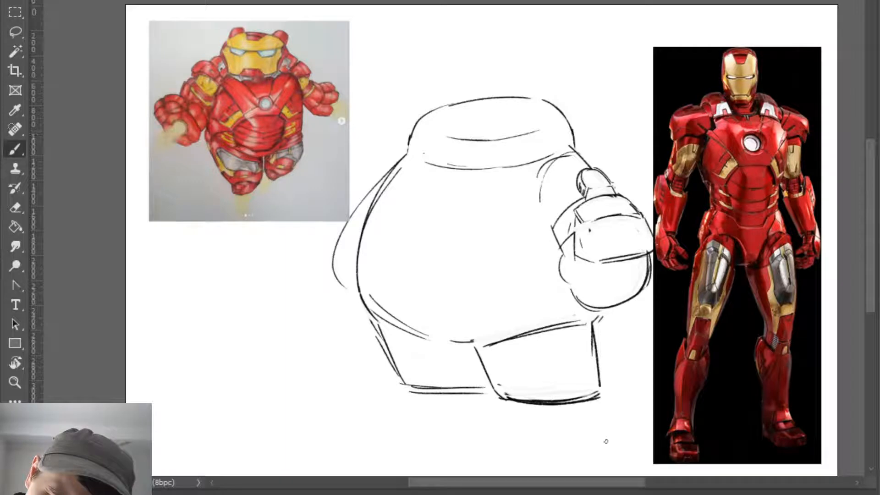
- Redraw the top edge of the head and its rounded side nearest the original drawing
key(e)
mouse_move(451, 108)
mouse_down()
mouse_move(504, 100)
mouse_move(526, 100)
mouse_up()
key(b)
drag(436, 105, 531, 98)
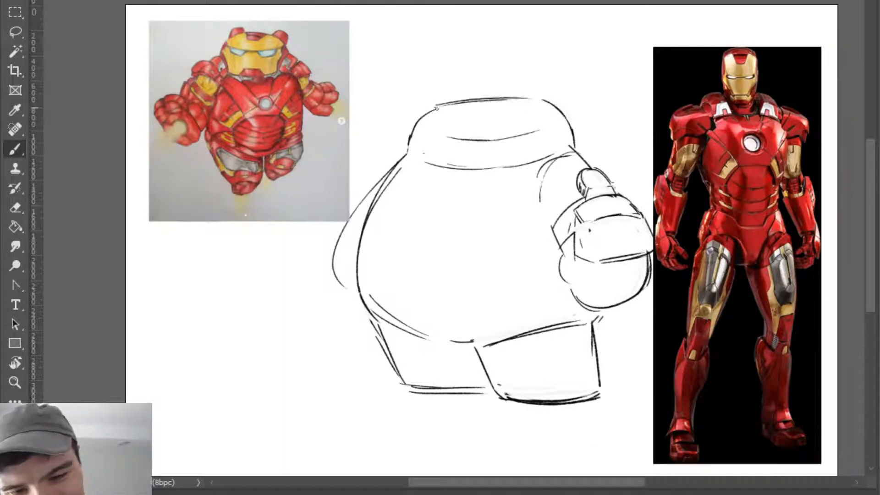
drag(433, 110, 405, 153)
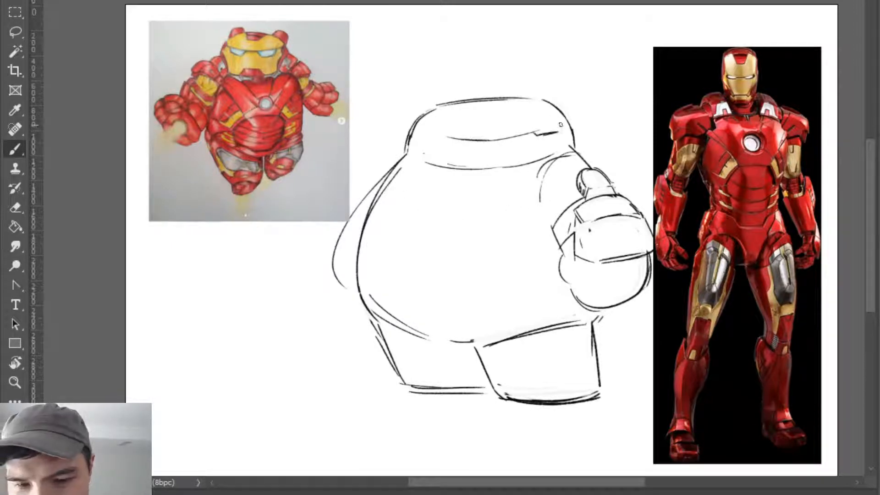
- Sketch the narrow lower edges of both eyes beneath the ends of the brow line
key(e)
key(b)
drag(538, 137, 560, 126)
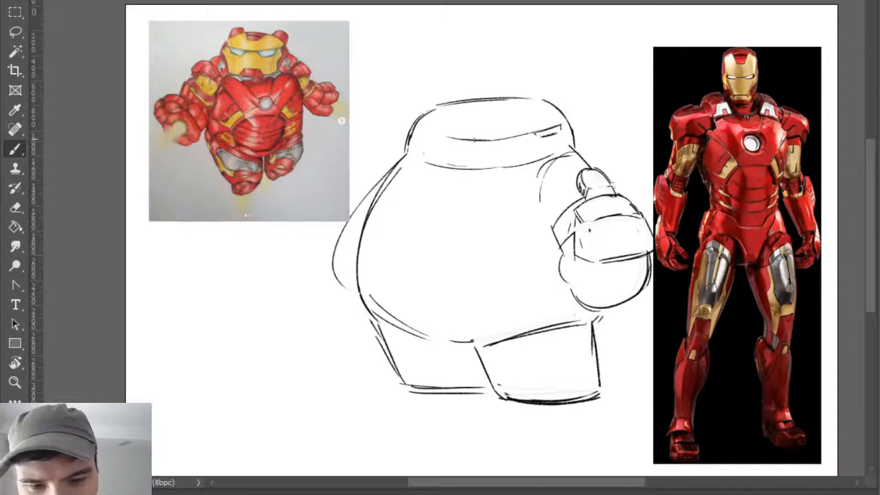
drag(444, 139, 467, 145)
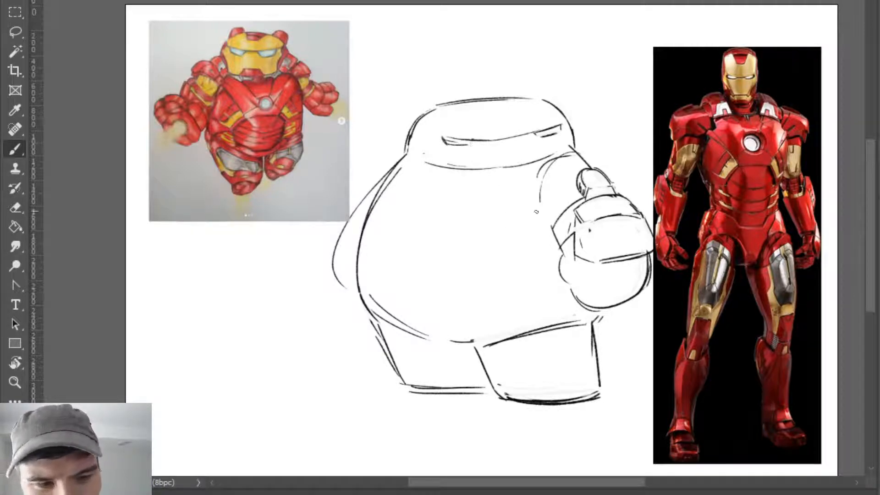
- Darken the brow line and close the inner corner and lower edge of the eye nearest the original drawing
key(z)
mouse_move(764, 97)
mouse_down()
mouse_move(827, 82)
mouse_move(774, 105)
mouse_up()
key(b)
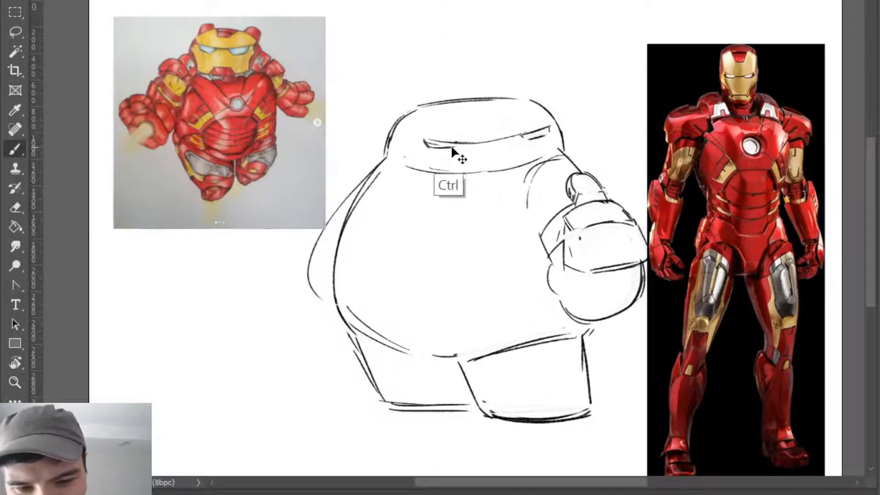
click(461, 146)
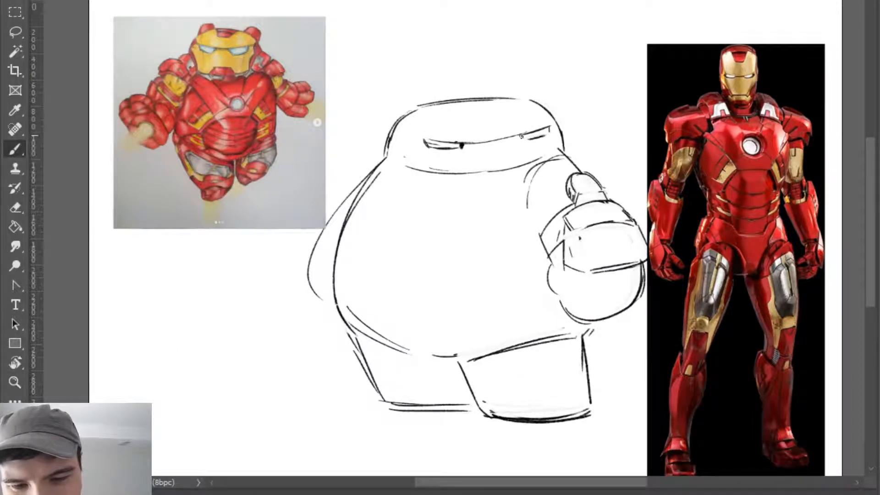
drag(469, 145, 516, 136)
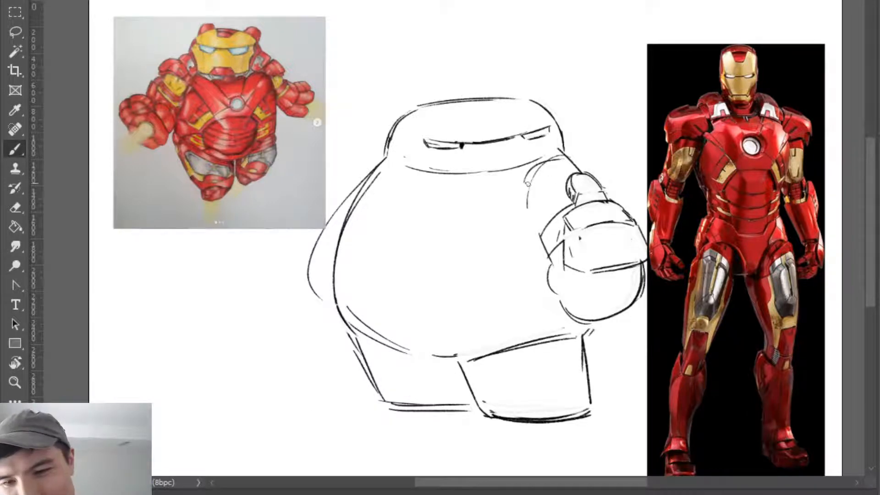
drag(439, 149, 462, 146)
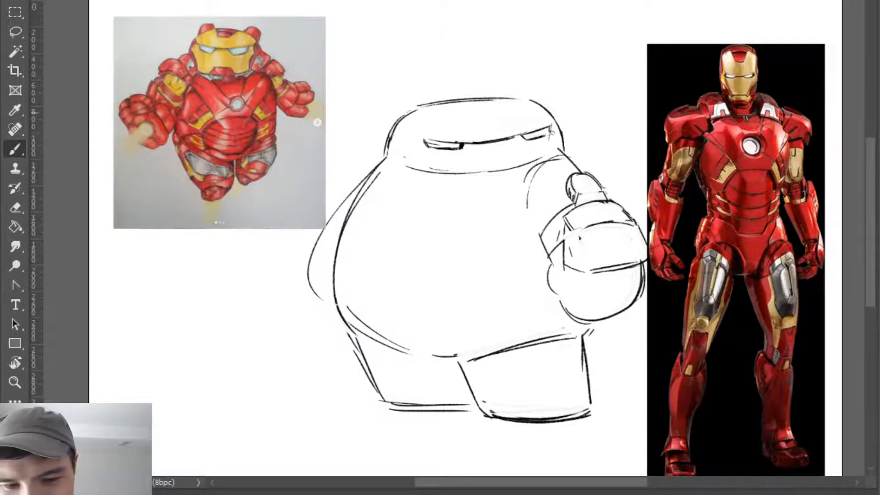
- Draw slanted sides for the faceplate from the outer eye corners and redraw the head's lower edge between them
drag(551, 125, 549, 155)
drag(417, 134, 440, 168)
key(ctrl+z)
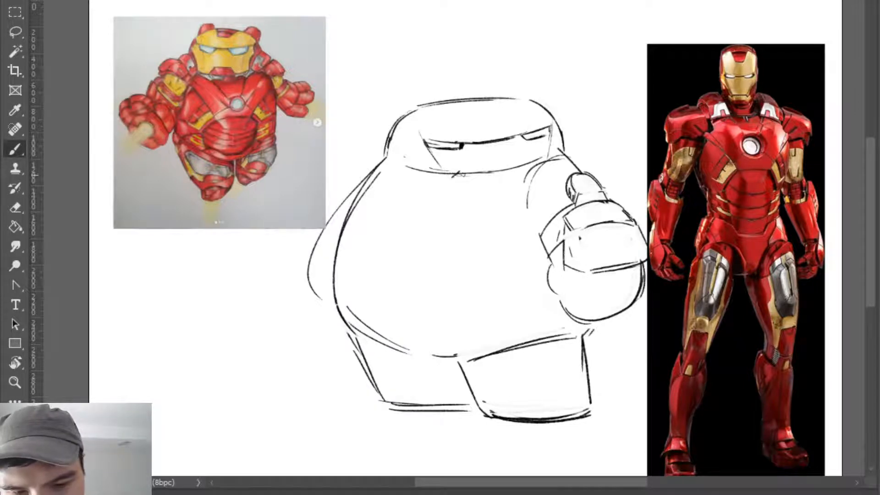
key(e)
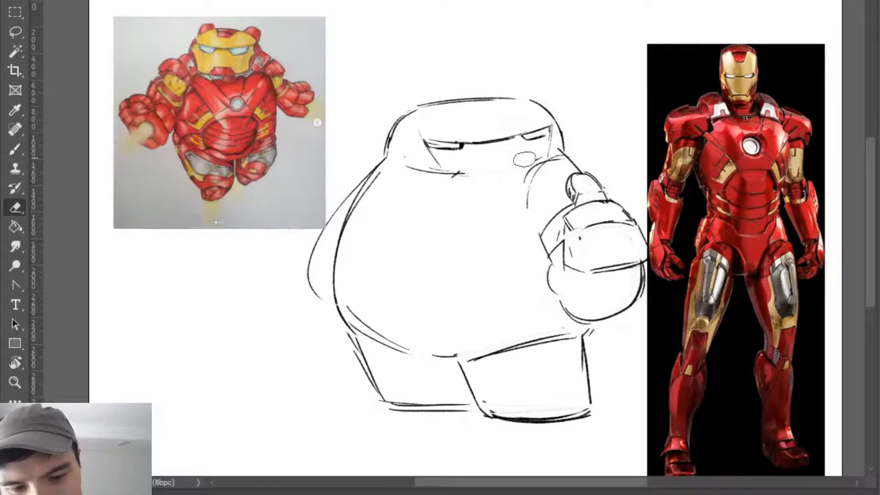
key(b)
drag(511, 169, 540, 159)
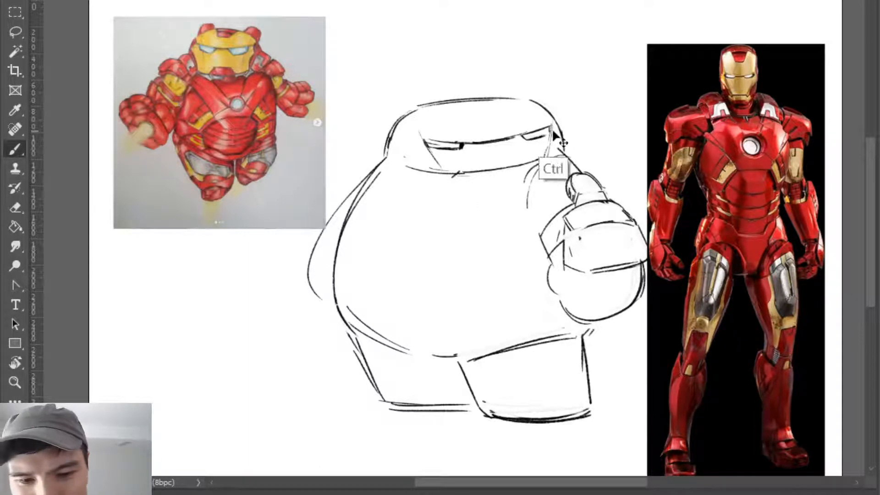
- Refine the faceplate's side edges, erasing and redrawing the lower corner nearest the original drawing
drag(552, 135, 544, 159)
key(ctrl+z)
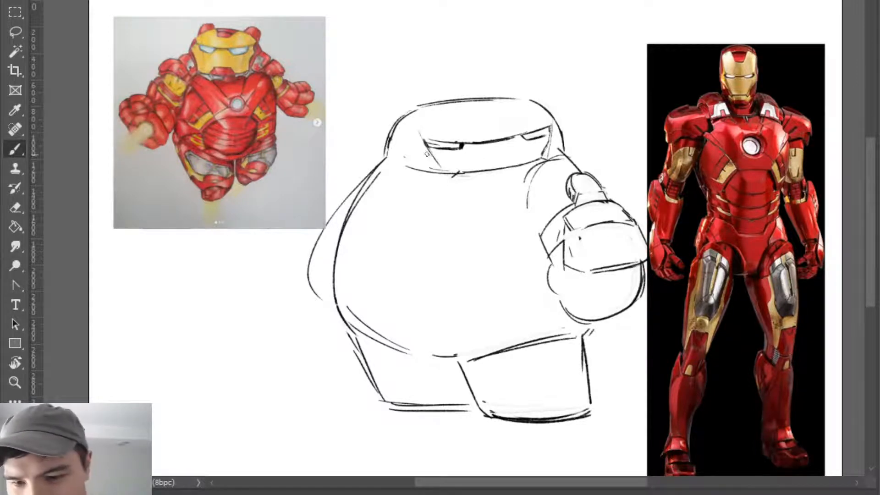
key(e)
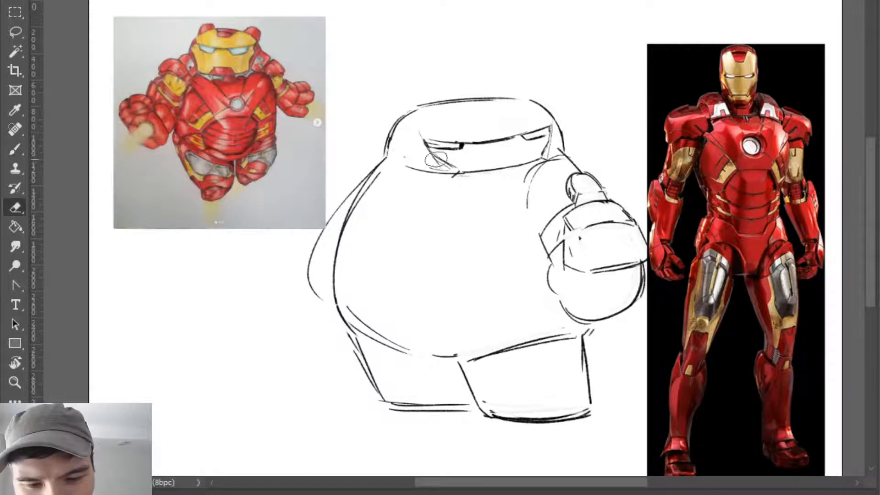
key(b)
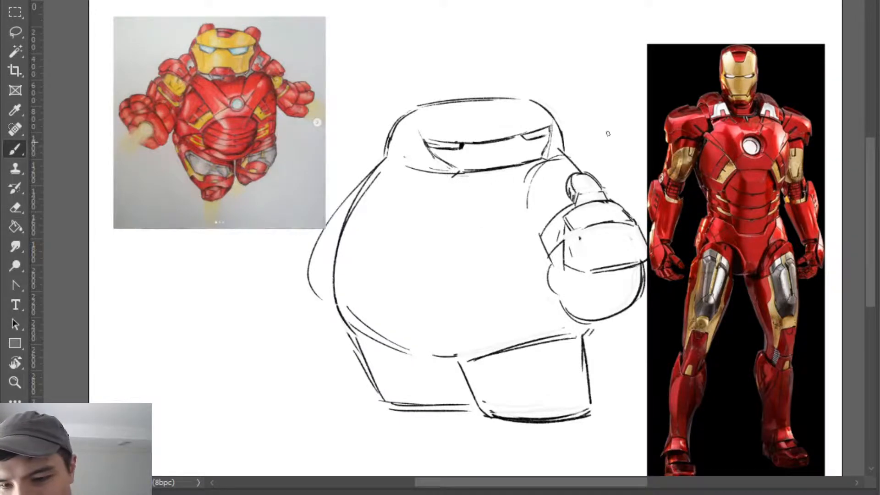
- Draw a second curved line just below the faceplate's lower edge to form the jaw
mouse_move(758, 100)
mouse_down()
mouse_move(838, 81)
mouse_move(756, 87)
mouse_up()
drag(475, 177, 531, 170)
key(ctrl+z)
drag(474, 177, 533, 170)
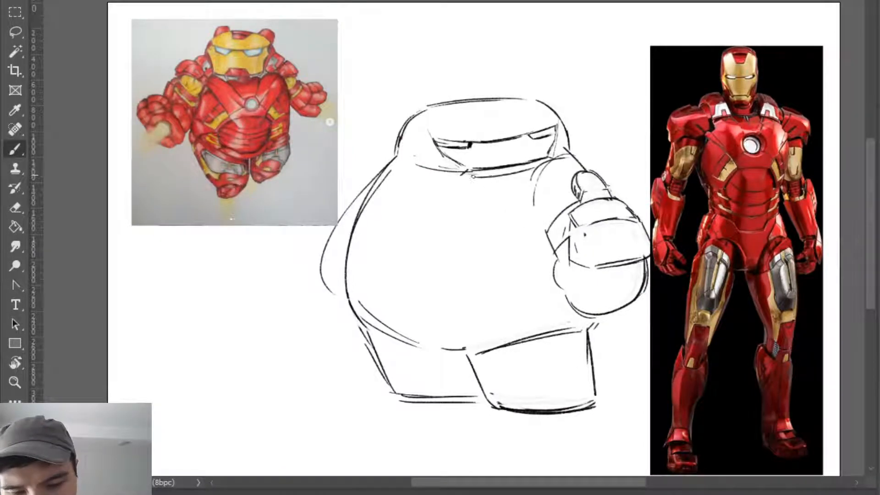
key(ctrl+z)
drag(474, 177, 520, 172)
key(ctrl+z)
drag(463, 175, 540, 165)
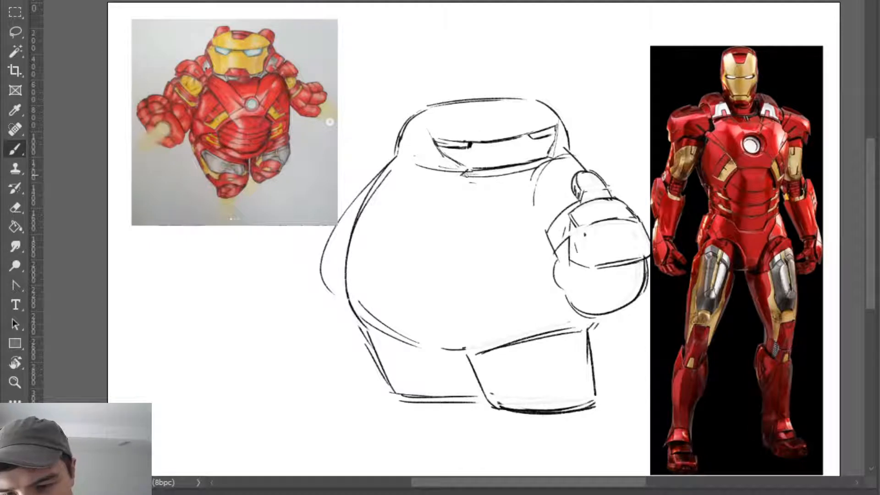
mouse_move(467, 171)
mouse_down()
mouse_move(479, 182)
mouse_move(526, 176)
mouse_up()
- Erase the stray shoulder arc and overlapping lines where the jaw meets the shoulder nearest the armour photo
key(e)
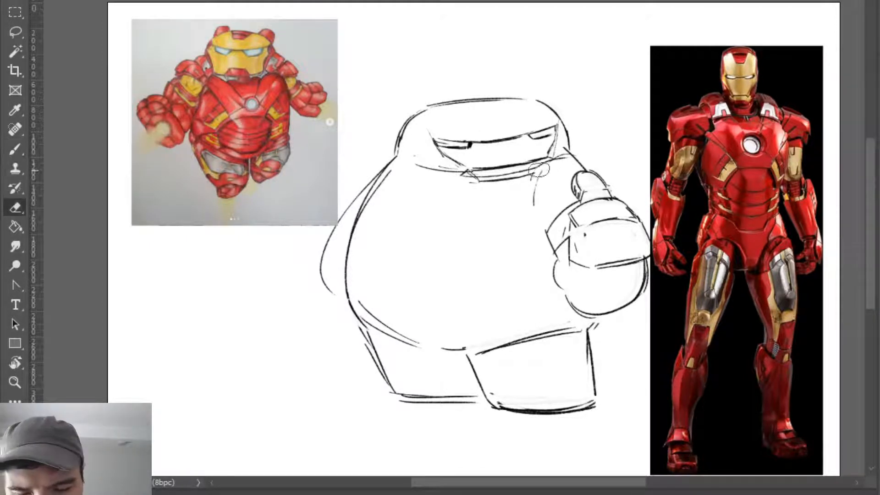
key(b)
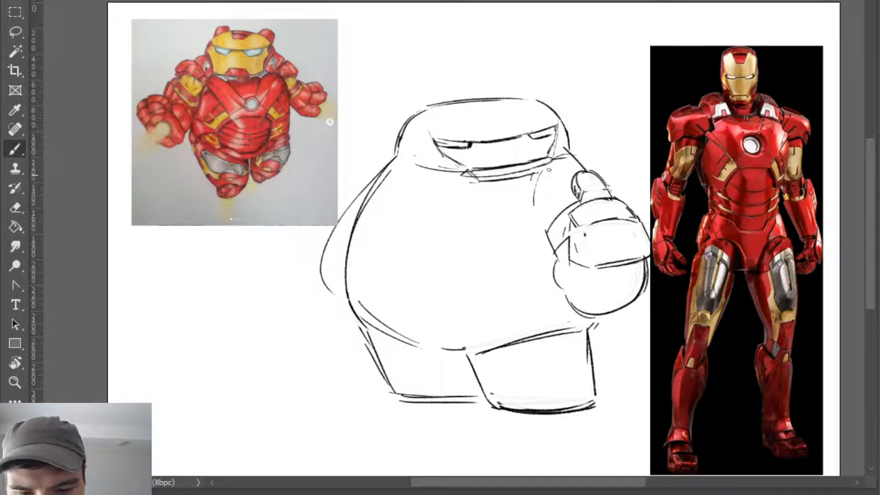
key(e)
key(b)
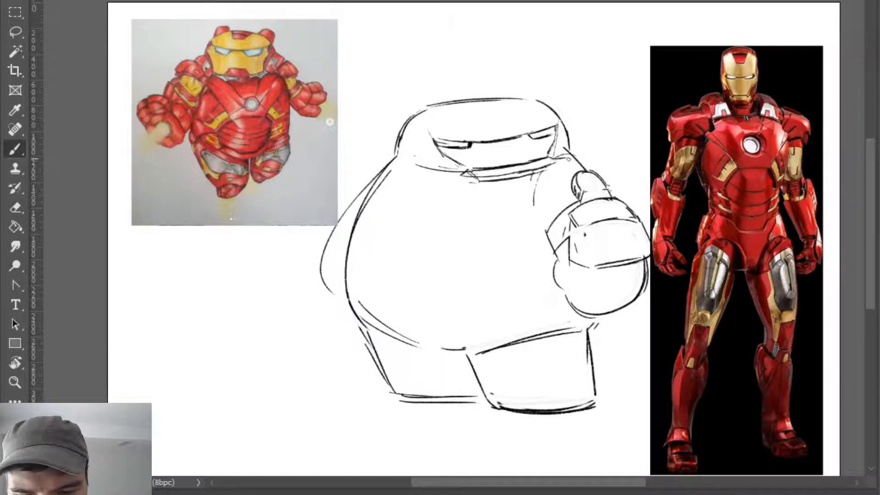
key(e)
key(z)
mouse_move(765, 95)
mouse_down()
mouse_move(805, 88)
mouse_move(743, 108)
mouse_up()
key(b)
key(e)
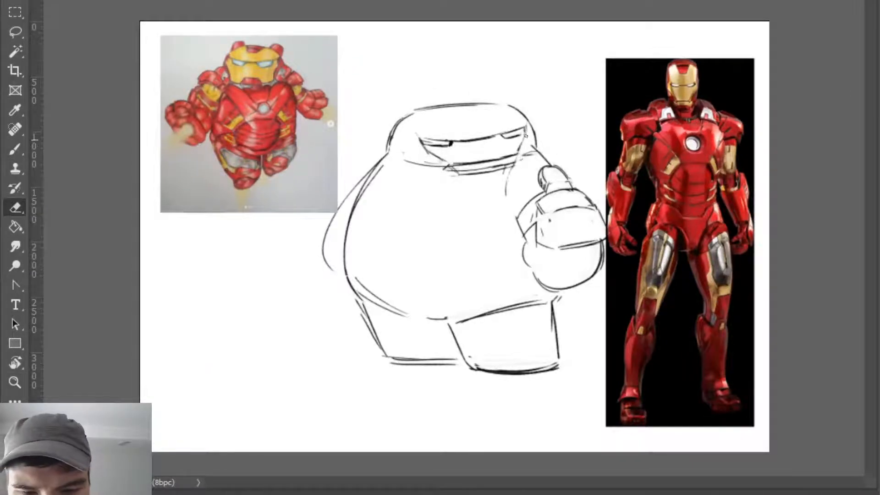
key(b)
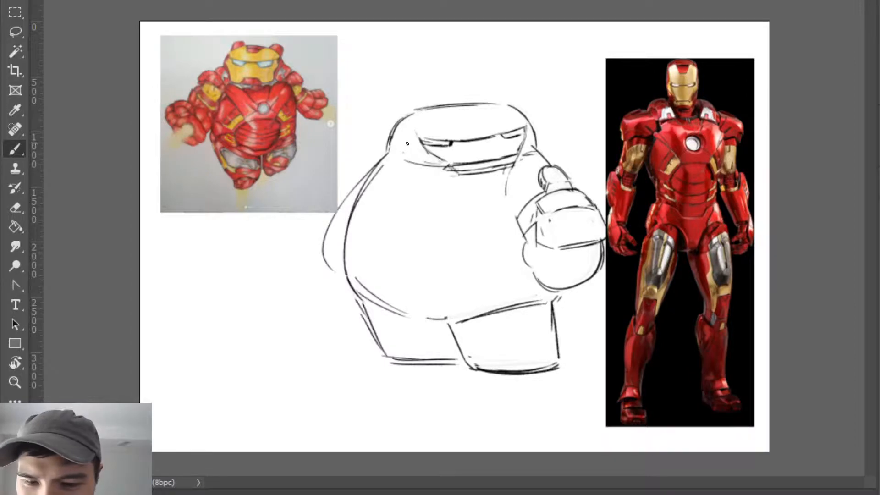
- Draw a short upright side edge for the faceplate above the outer eye corner nearest the original drawing
key(z)
mouse_move(697, 109)
mouse_down()
mouse_move(774, 84)
mouse_move(536, 112)
mouse_up()
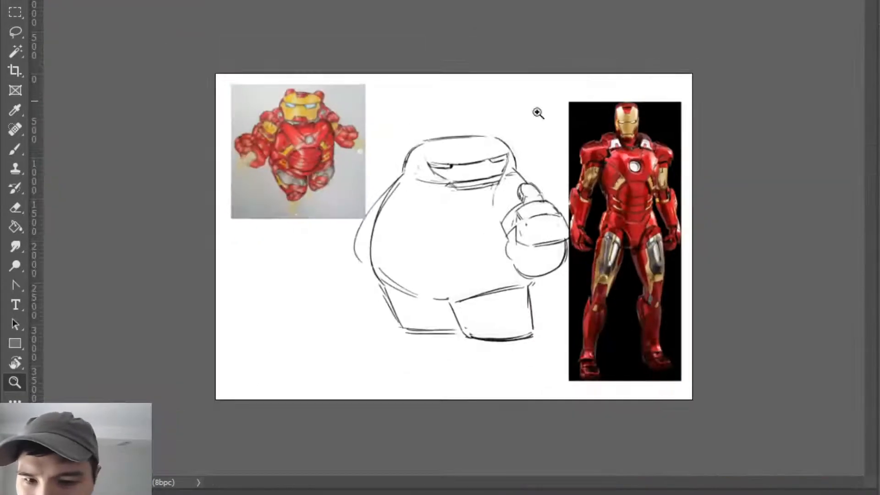
key(b)
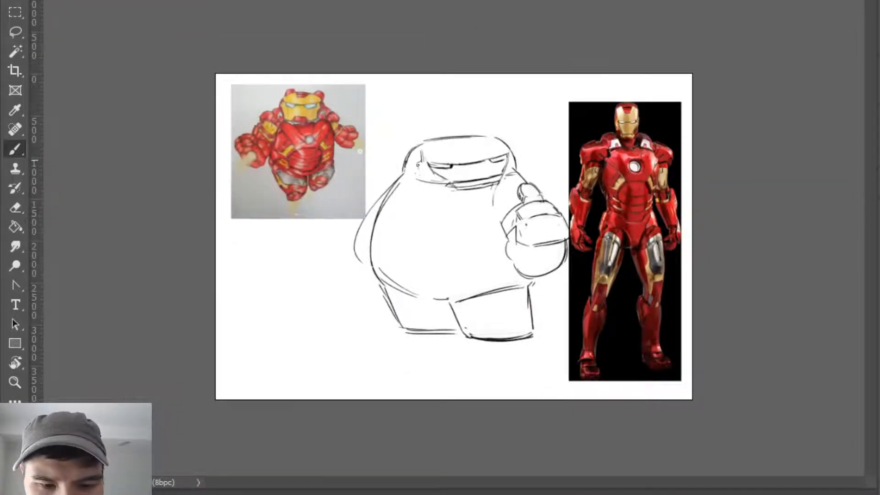
- Sketch a shallow notch with a flat lower edge and short sides in the centre of the helmet's forehead
key(z)
mouse_move(642, 119)
mouse_down()
mouse_move(718, 95)
mouse_move(690, 107)
mouse_up()
key(z)
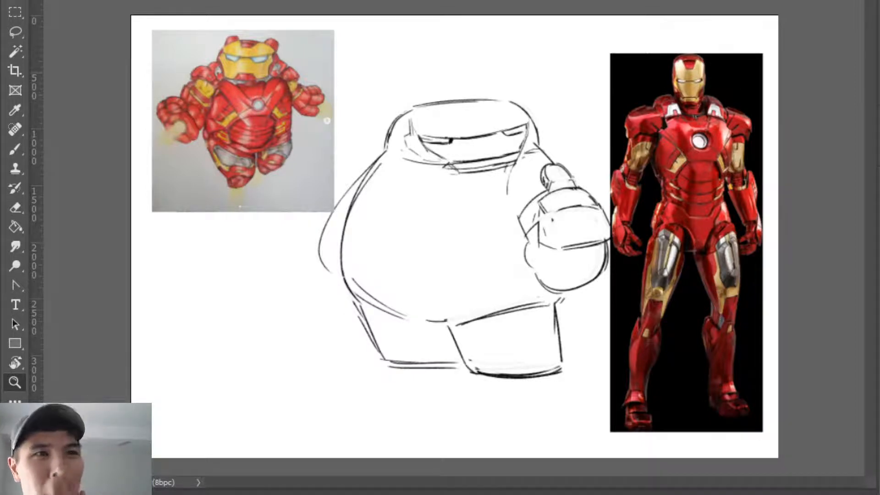
scroll(574, 112, up, 1)
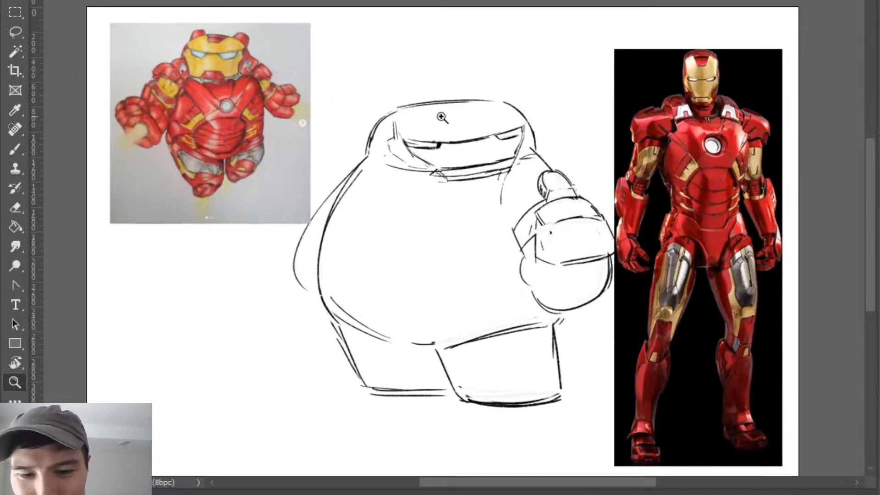
scroll(444, 121, up, 1)
key(b)
mouse_move(429, 119)
mouse_down()
mouse_move(454, 129)
mouse_move(445, 125)
mouse_move(494, 117)
mouse_move(426, 125)
mouse_move(490, 118)
mouse_up()
key(e)
key(b)
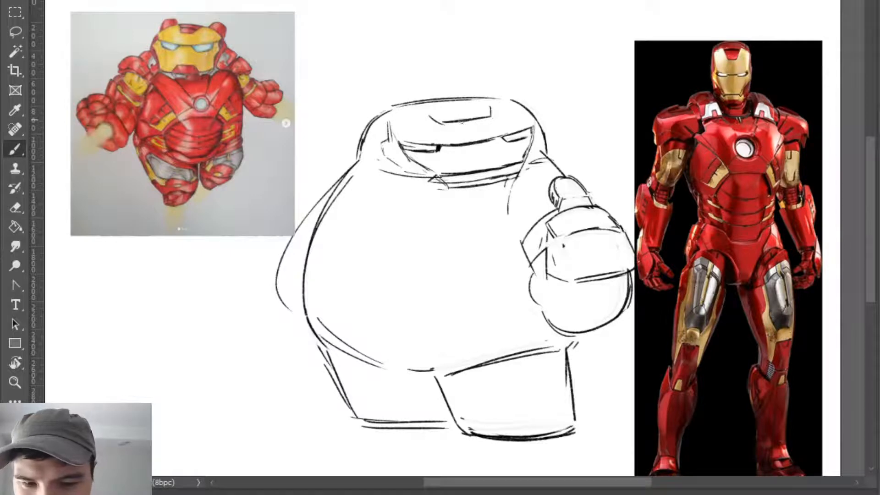
- Erase the forehead notch's rough sides and redraw them as slanted lines reaching the head's top edge
key(e)
mouse_move(430, 116)
mouse_down()
mouse_move(446, 130)
mouse_move(436, 118)
mouse_move(491, 115)
mouse_up()
key(b)
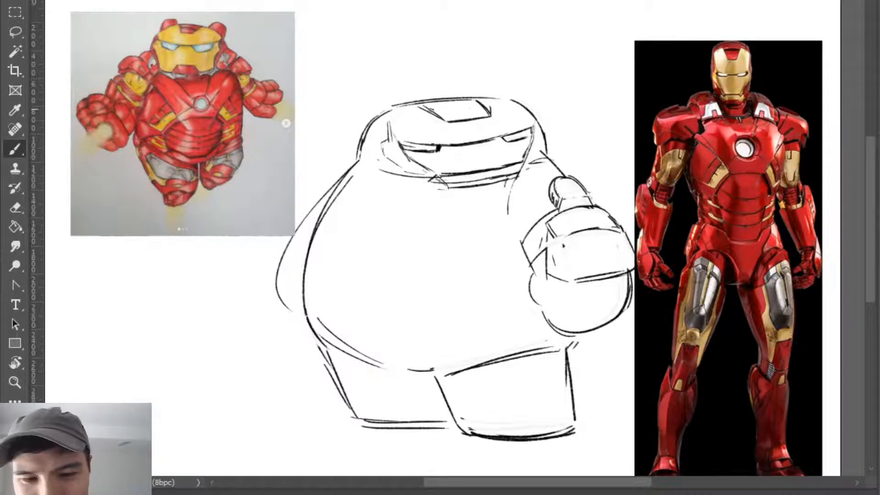
mouse_move(481, 107)
mouse_down()
mouse_move(472, 104)
mouse_move(483, 106)
mouse_up()
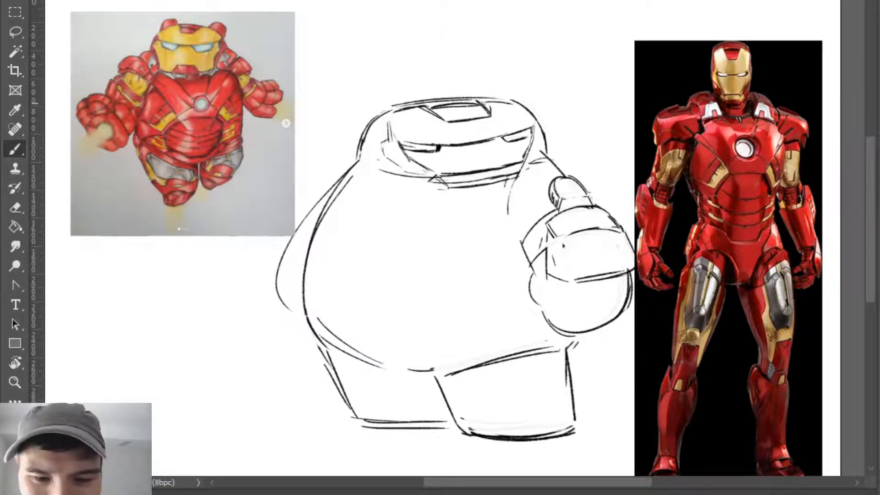
- Draw the faceplate's curved upper edge just inside the head outline on both sides of the forehead notch
drag(479, 103, 517, 103)
key(ctrl+z)
key(ctrl+z)
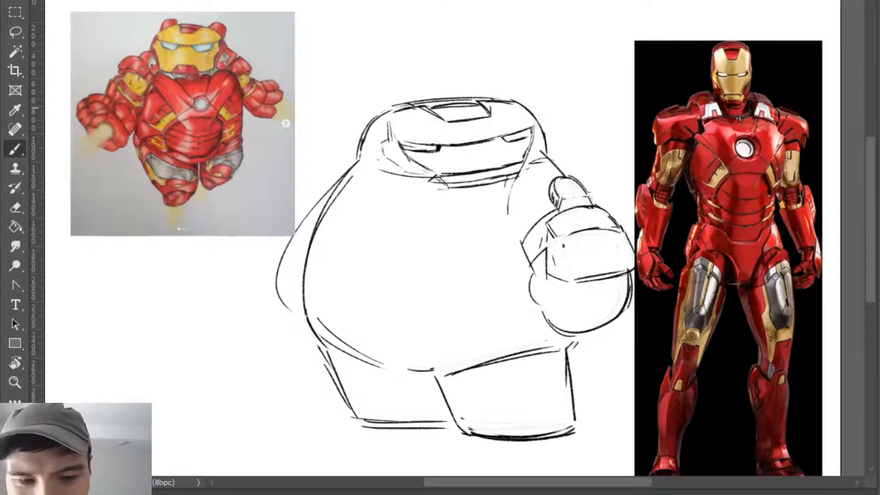
drag(478, 98, 519, 102)
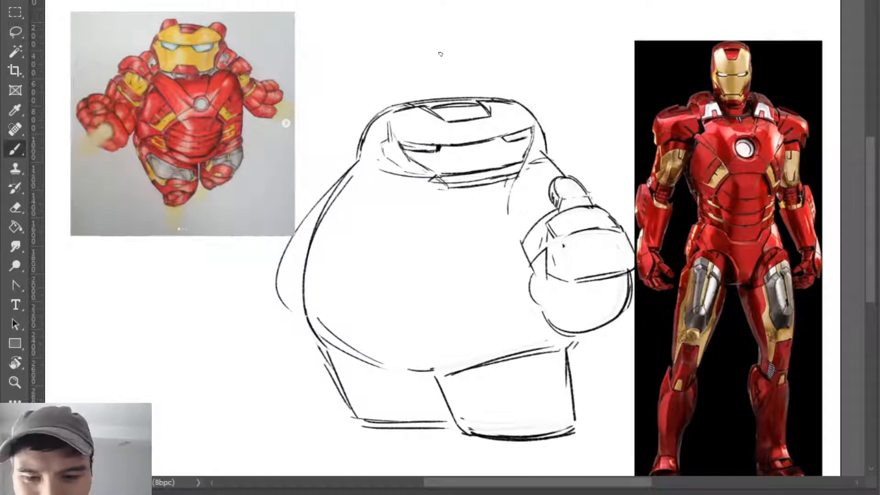
- Draw two small rounded ears on top of the head, one on each side of the forehead notch
mouse_move(379, 111)
mouse_down()
mouse_move(388, 94)
mouse_move(408, 93)
mouse_move(392, 93)
mouse_move(415, 103)
mouse_move(384, 98)
mouse_move(413, 98)
mouse_up()
key(ctrl)
key(ctrl+z)
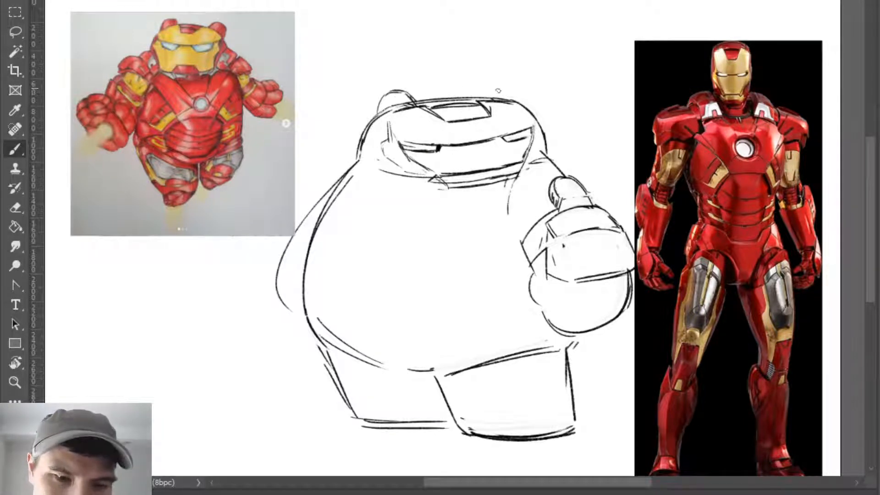
mouse_move(472, 100)
mouse_down()
mouse_move(483, 83)
mouse_move(500, 84)
mouse_move(509, 98)
mouse_move(476, 89)
mouse_up()
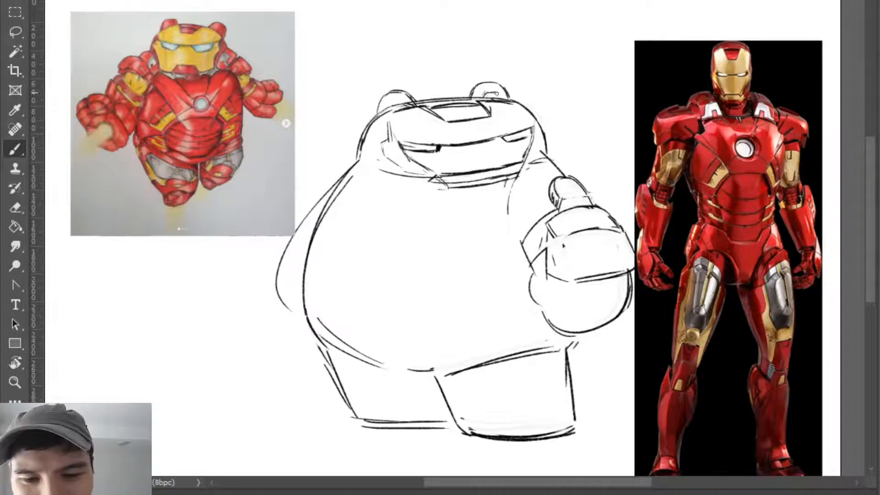
- Add inner curves to both ears and clean up their outlines where they meet the head
drag(496, 94, 503, 97)
mouse_move(388, 108)
mouse_down()
mouse_move(418, 94)
mouse_move(400, 87)
mouse_move(408, 90)
mouse_move(394, 92)
mouse_move(409, 96)
mouse_move(389, 92)
mouse_move(384, 105)
mouse_move(385, 93)
mouse_move(377, 114)
mouse_up()
key(e)
key(b)
key(ctrl+z)
key(e)
key(b)
key(e)
key(b)
drag(479, 87, 474, 100)
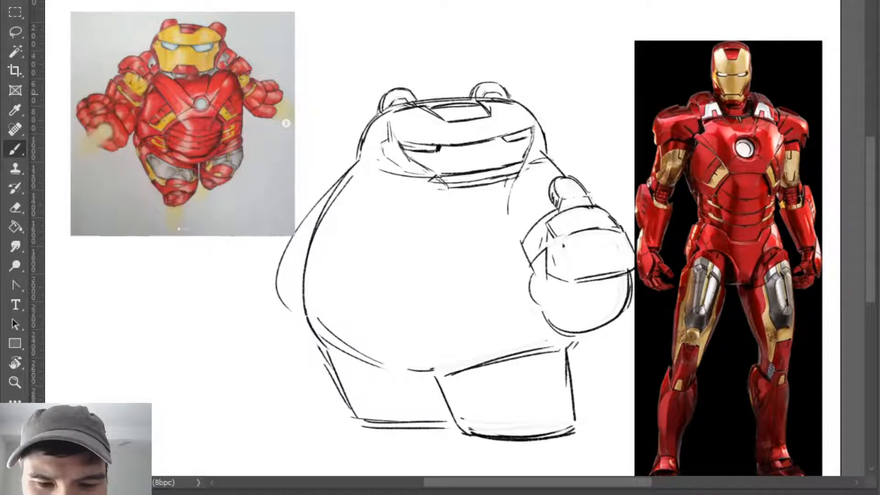
- Erase and redraw the narrow eye nearest the armour photo with a darker, sharper outline
key(e)
key(b)
key(e)
alt+right_click(490, 141)
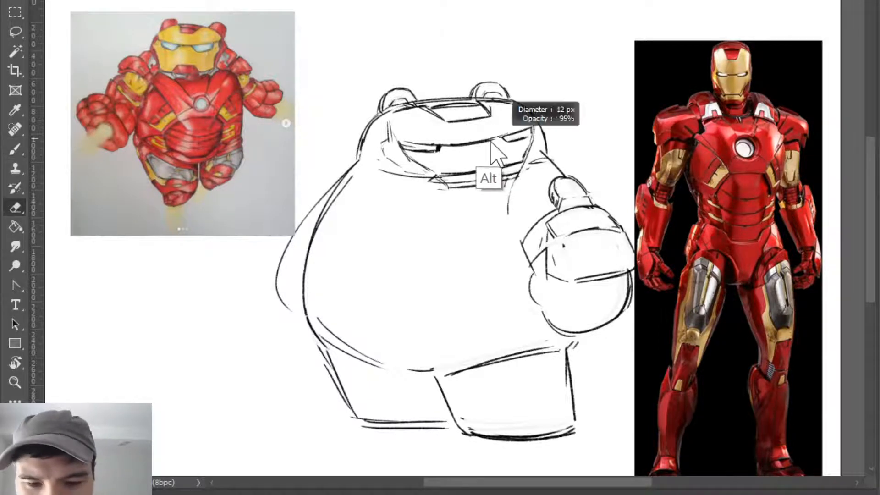
key(b)
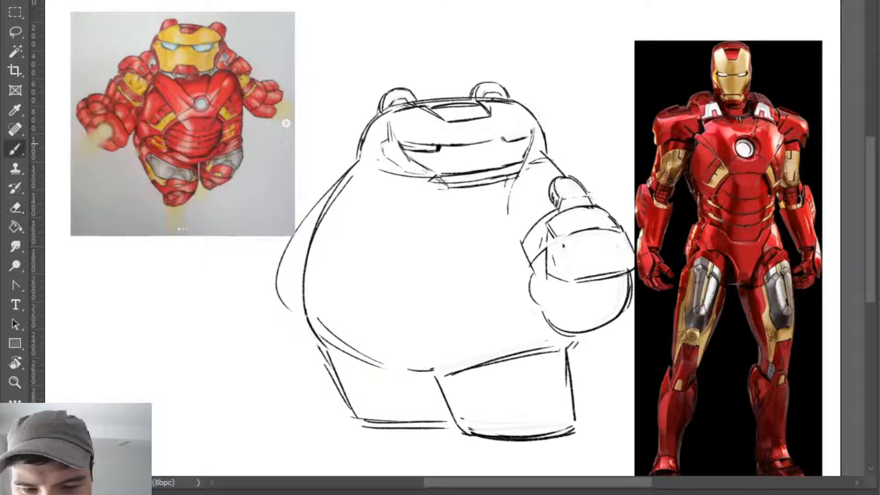
key(e)
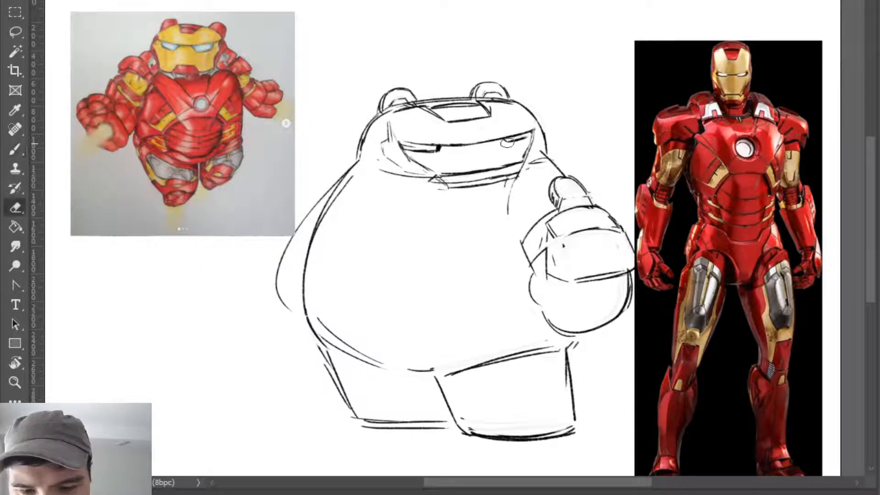
drag(507, 143, 534, 141)
key(b)
mouse_move(534, 133)
mouse_down()
mouse_move(505, 139)
mouse_move(534, 141)
mouse_up()
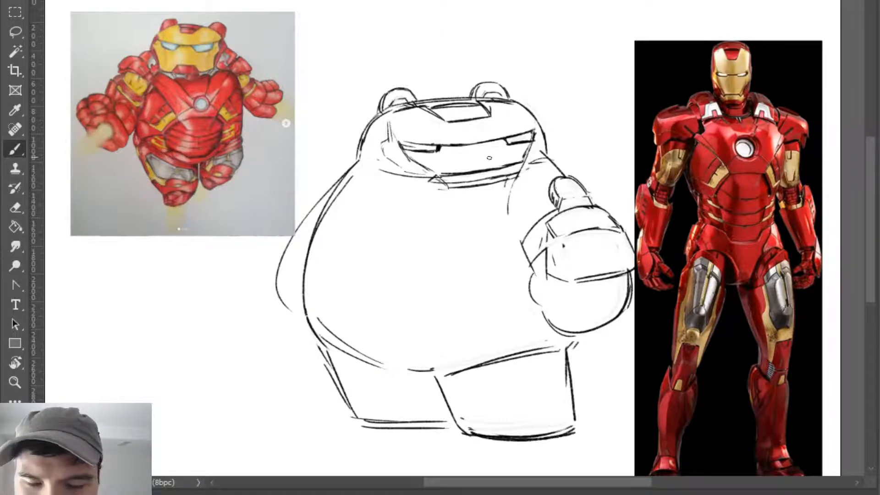
- Draw the faceplate's side edge beside the eye nearest the armour photo and connect it down to the jaw
key(e)
key(b)
drag(531, 114, 533, 138)
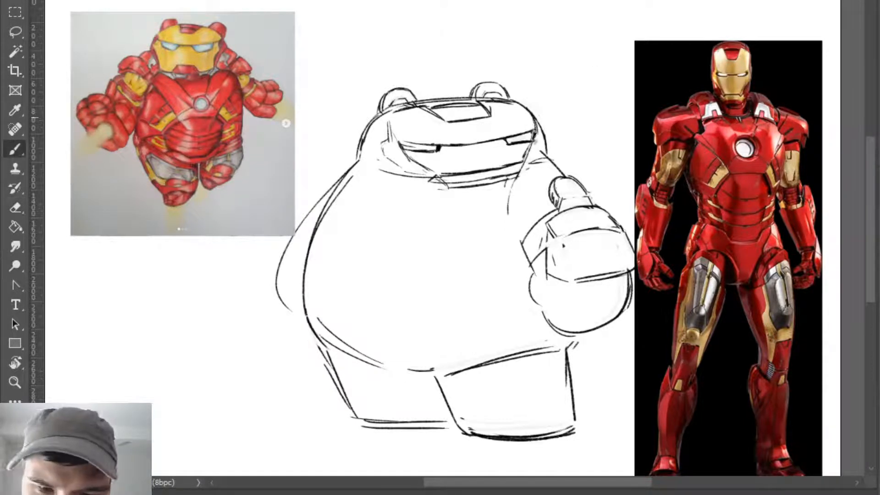
key(e)
key(b)
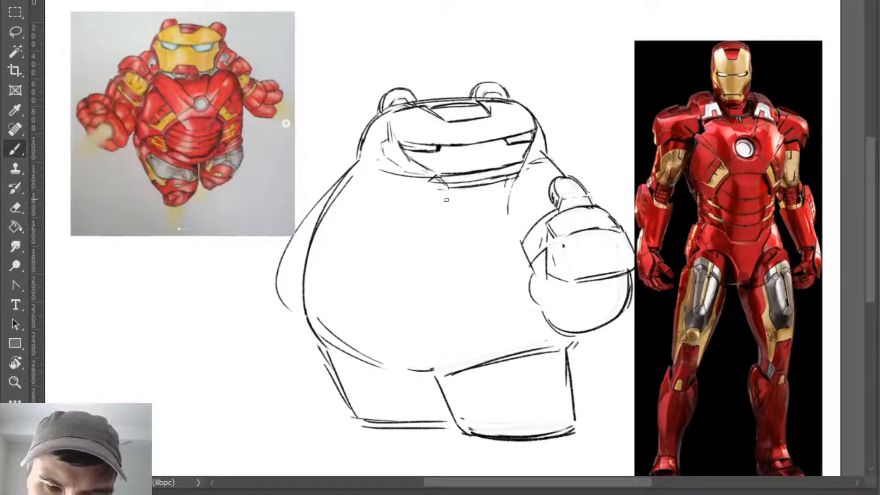
key(ctrl+z)
mouse_move(537, 132)
mouse_down()
mouse_move(529, 154)
mouse_move(546, 159)
mouse_move(542, 148)
mouse_up()
key(ctrl+z)
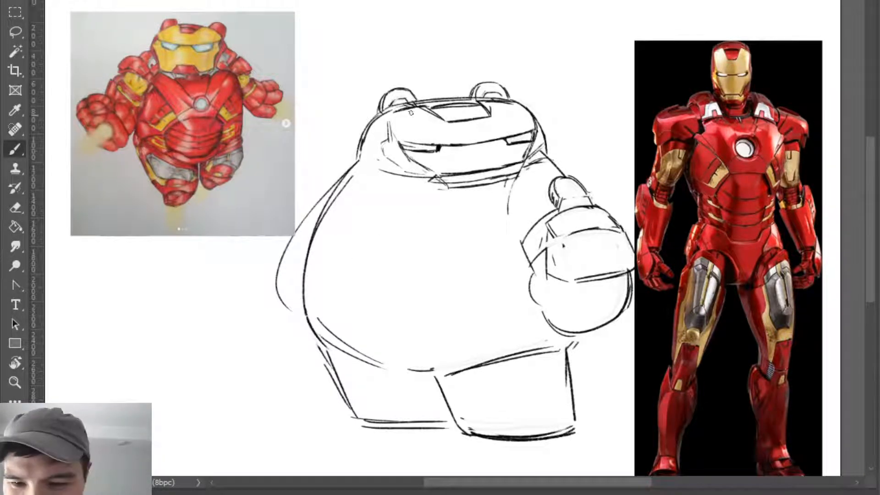
- Rework the jaw's curved side nearest the original drawing, undoing strokes that do not fit
mouse_move(386, 160)
mouse_down()
mouse_move(428, 190)
mouse_move(404, 240)
mouse_up()
key(ctrl+z)
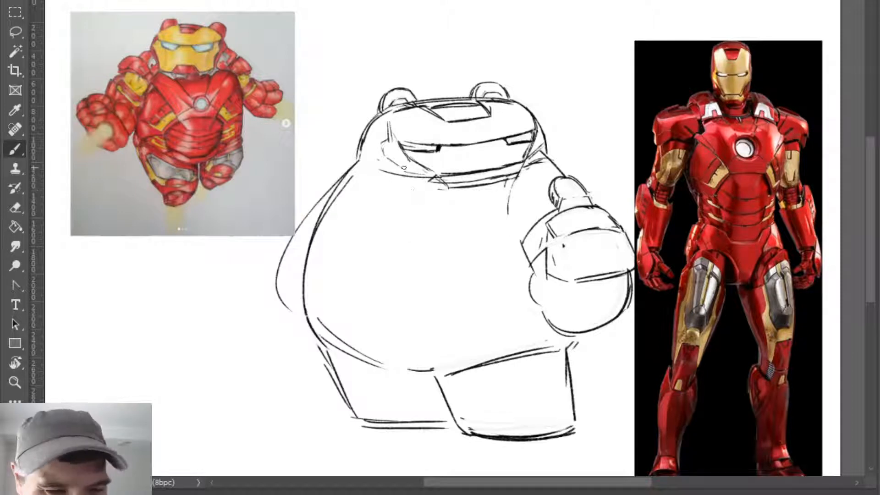
drag(389, 159, 432, 183)
key(ctrl+z)
drag(383, 160, 435, 180)
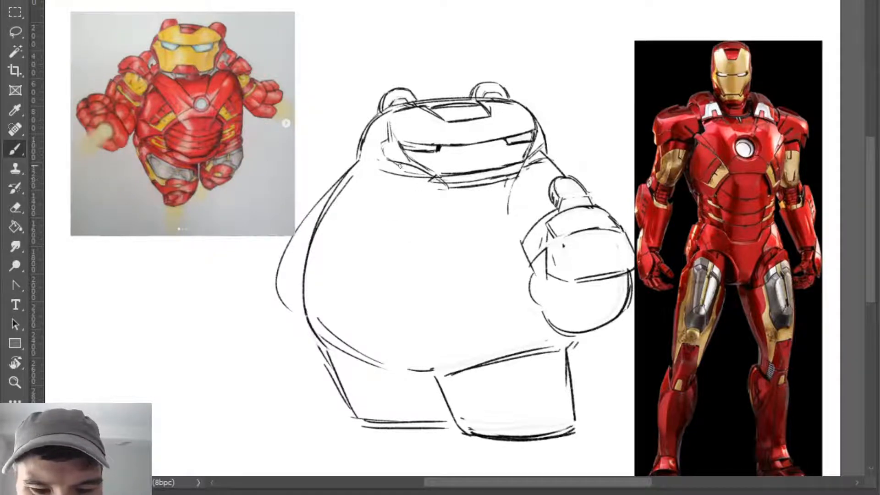
key(ctrl+z)
mouse_move(387, 160)
mouse_down()
mouse_move(440, 180)
mouse_move(393, 217)
mouse_move(435, 175)
mouse_up()
key(ctrl+z)
key(ctrl+z)
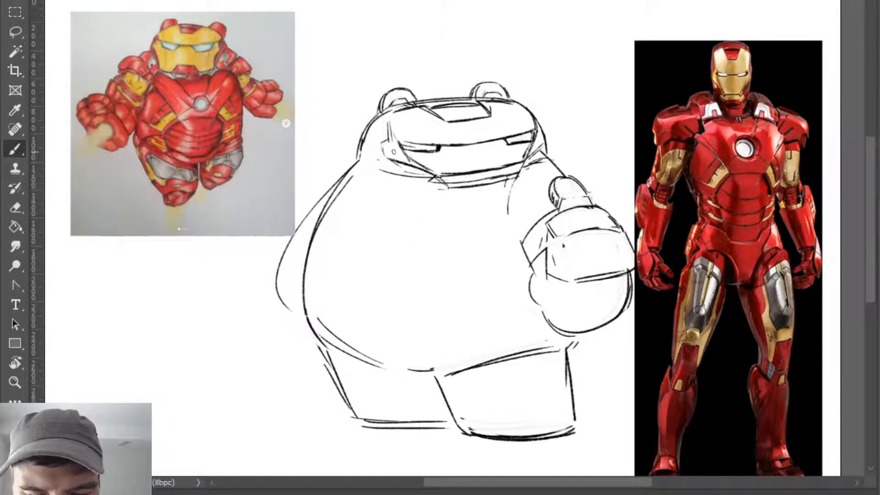
- Erase the upright faceplate edge nearest the original drawing and redraw it slanting into the outer eye corner
key(e)
key(b)
key(e)
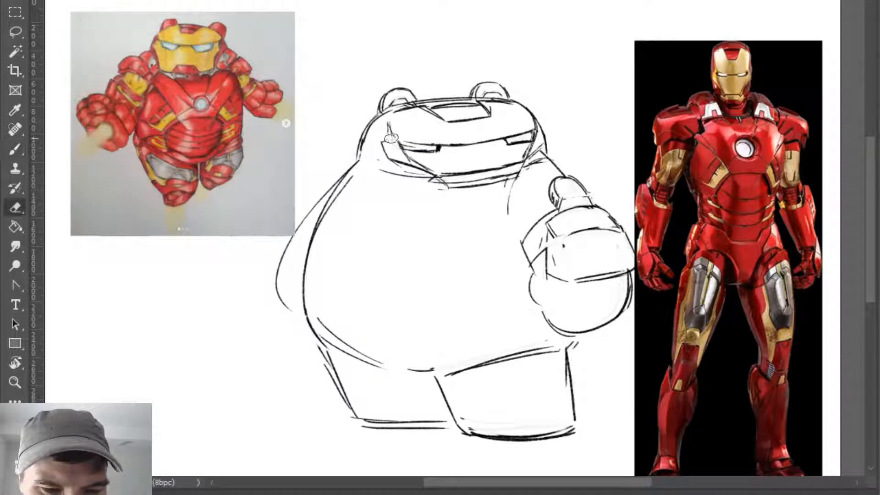
key(b)
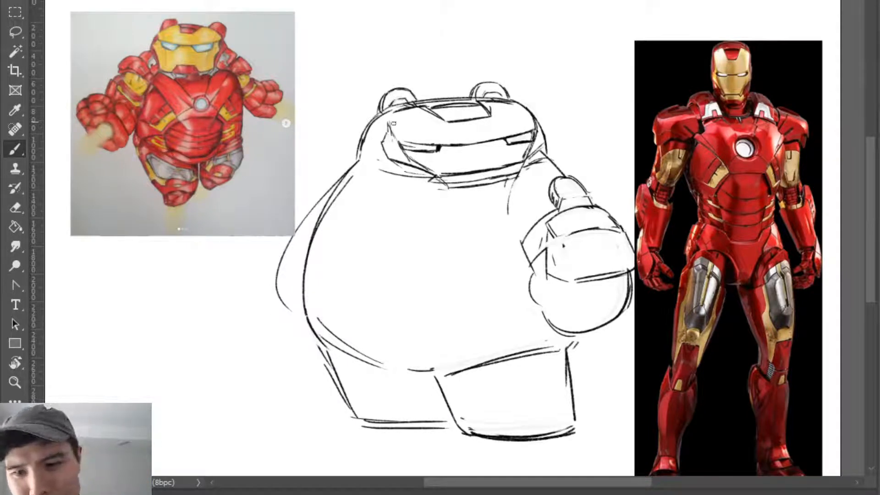
key(ctrl)
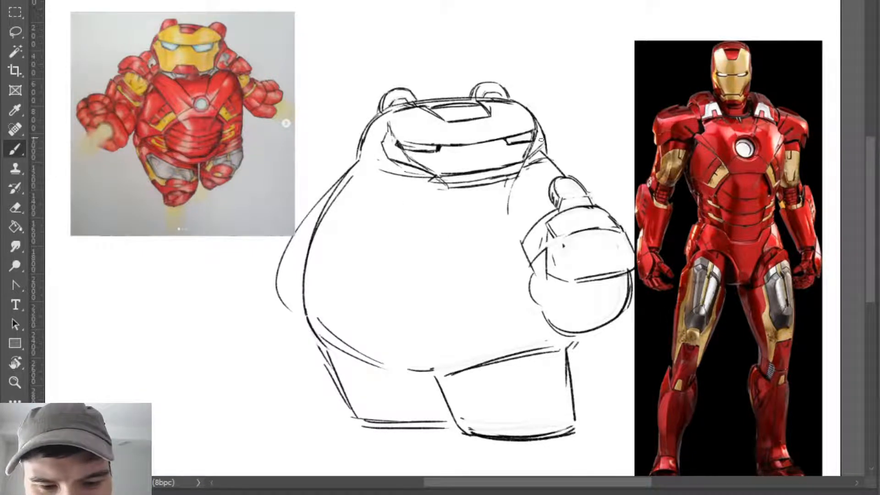
- Touch up the faceplate's side edge above the eye nearest the armour photo, alternating erasing and redrawing
key(e)
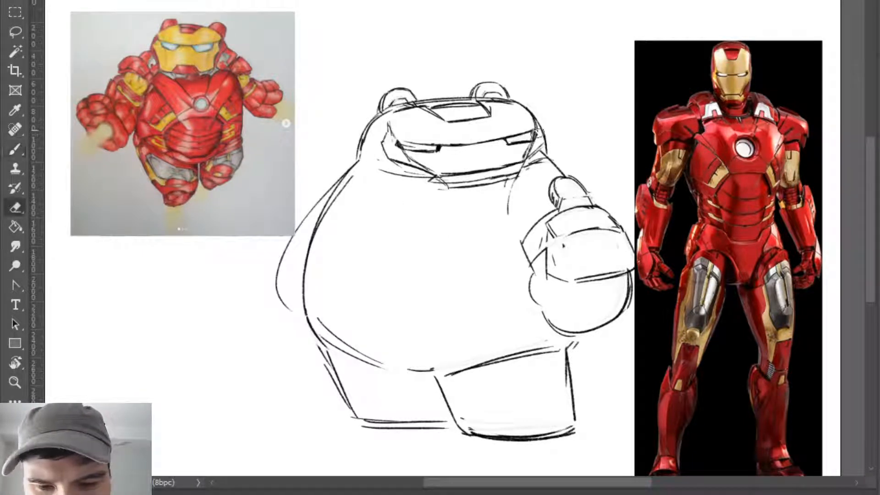
key(b)
key(e)
key(b)
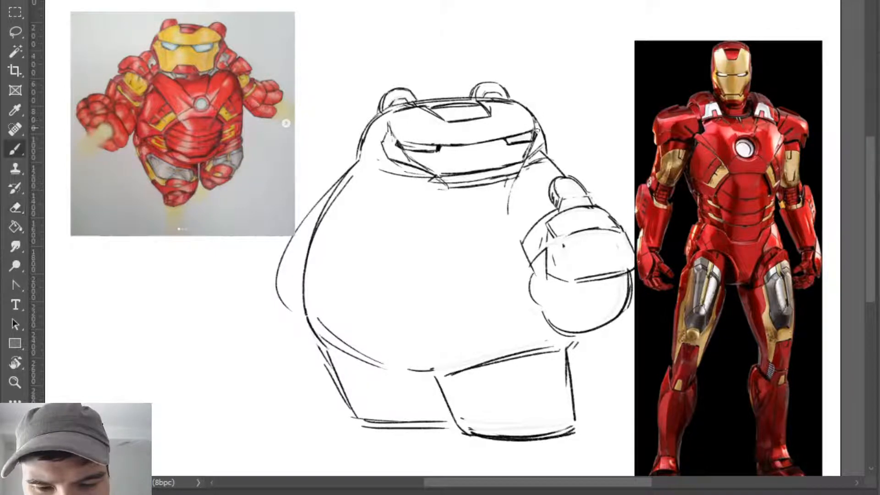
key(e)
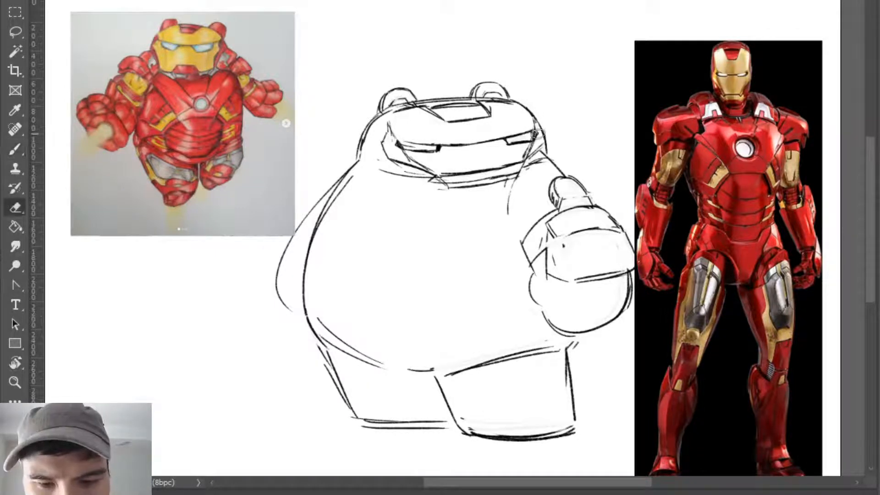
key(b)
- Refine the faceplate's slanted edge and outer eye corner nearest the original drawing by erasing and redrawing the lines
key(e)
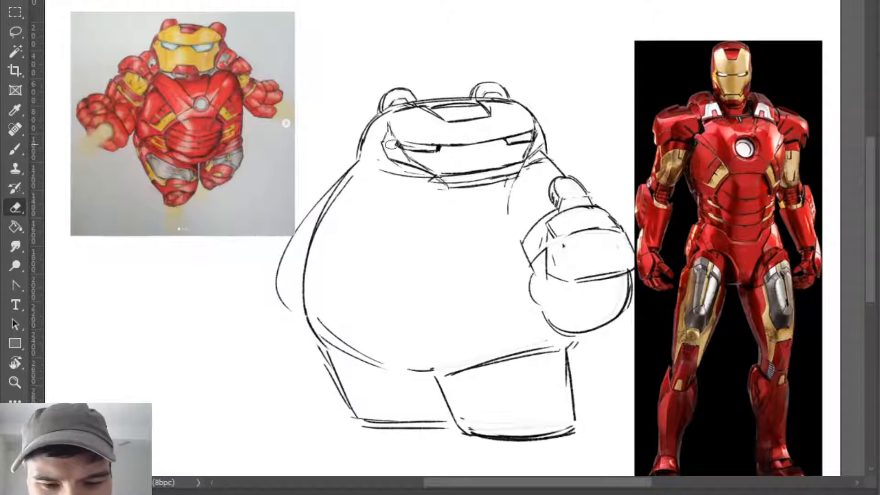
key(b)
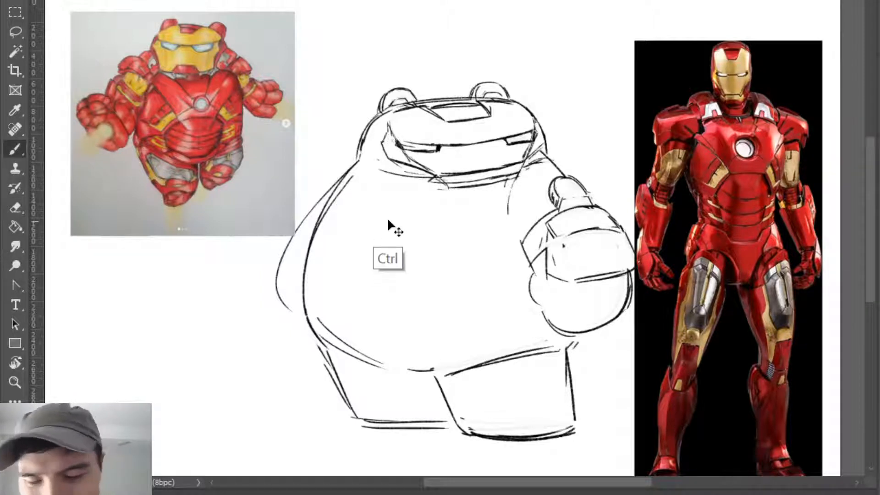
key(e)
key(b)
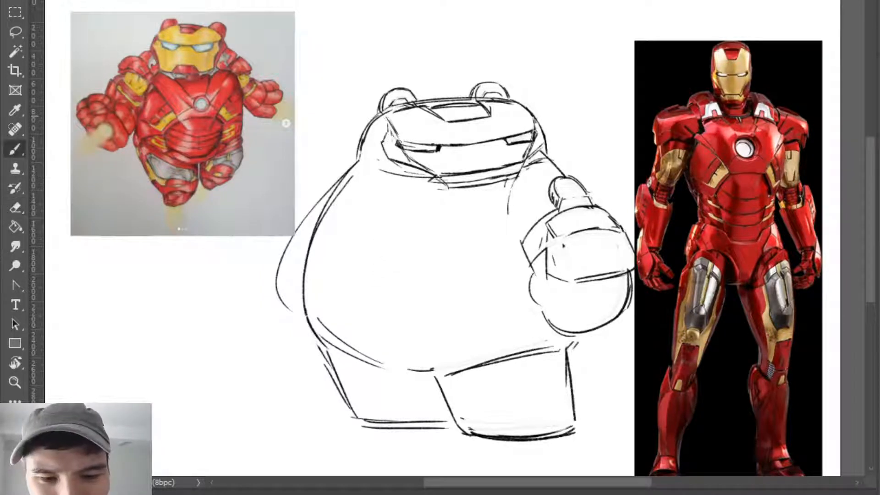
key(e)
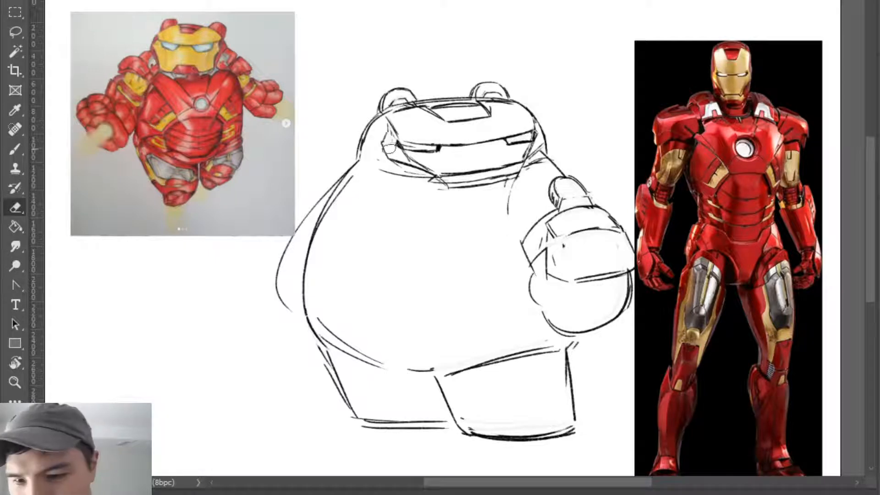
key(b)
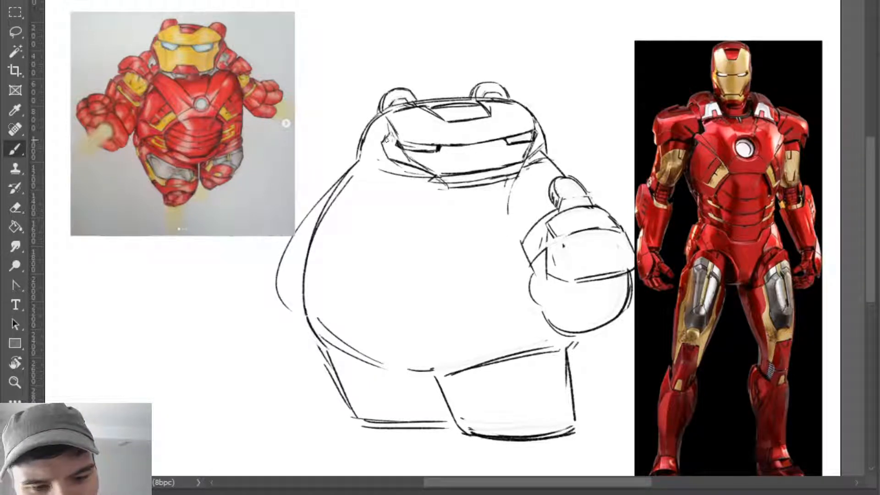
key(e)
key(b)
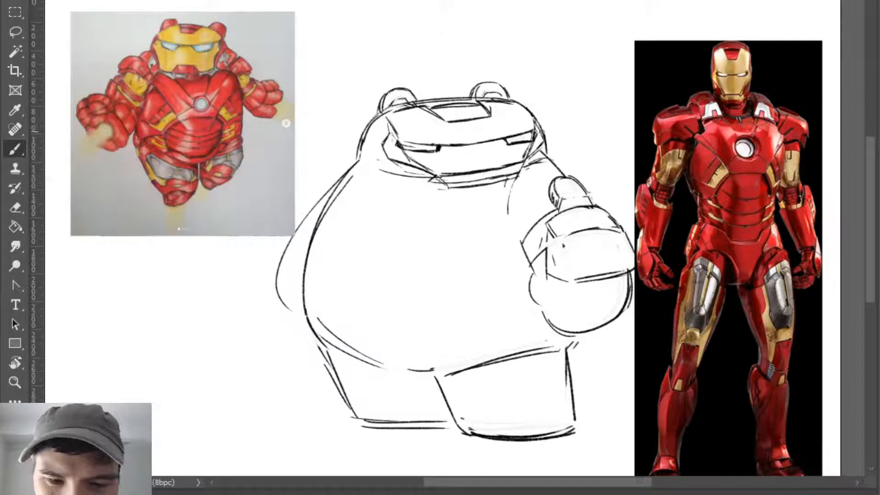
key(e)
key(b)
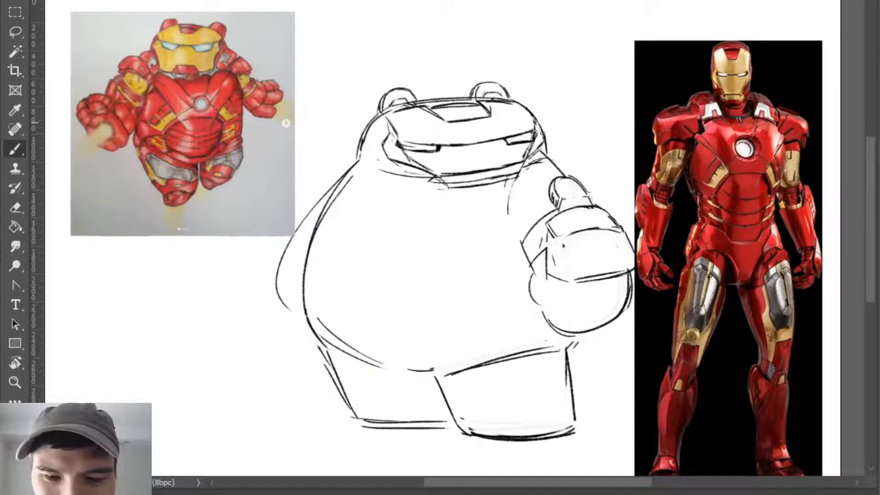
- Clean up the lines beside the slanted faceplate edge nearest the original drawing, alternating erasing and redrawing
key(e)
key(b)
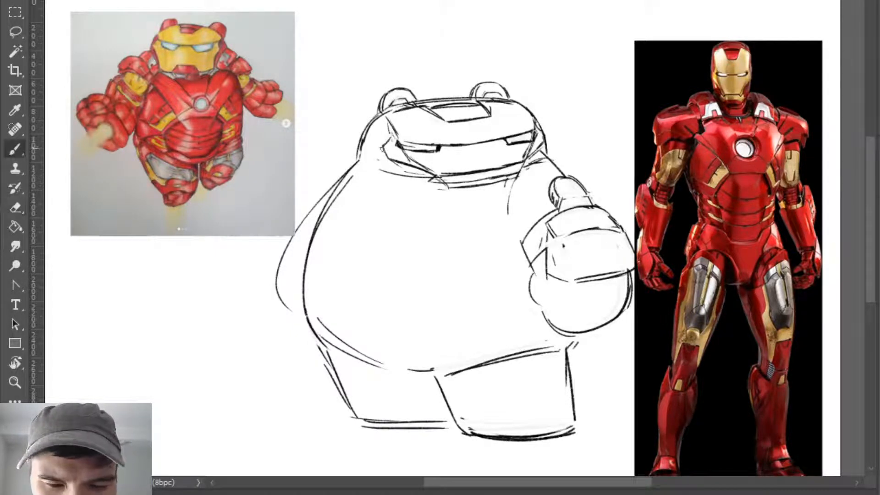
key(e)
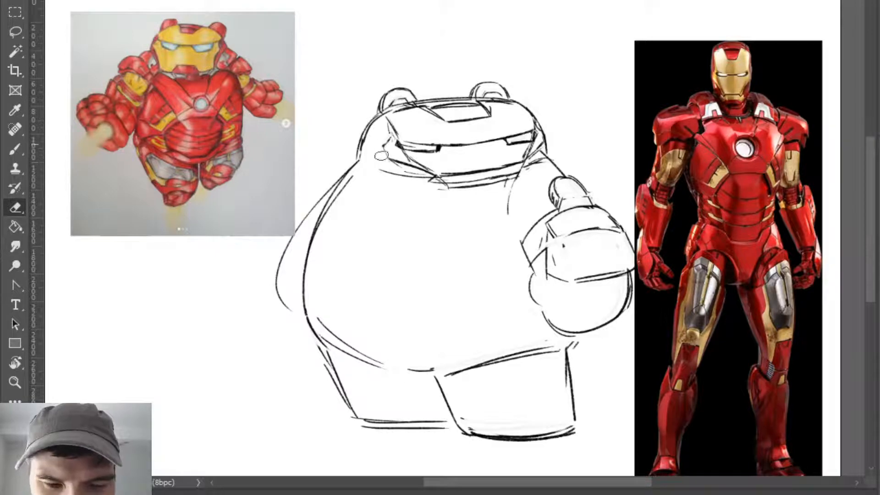
key(b)
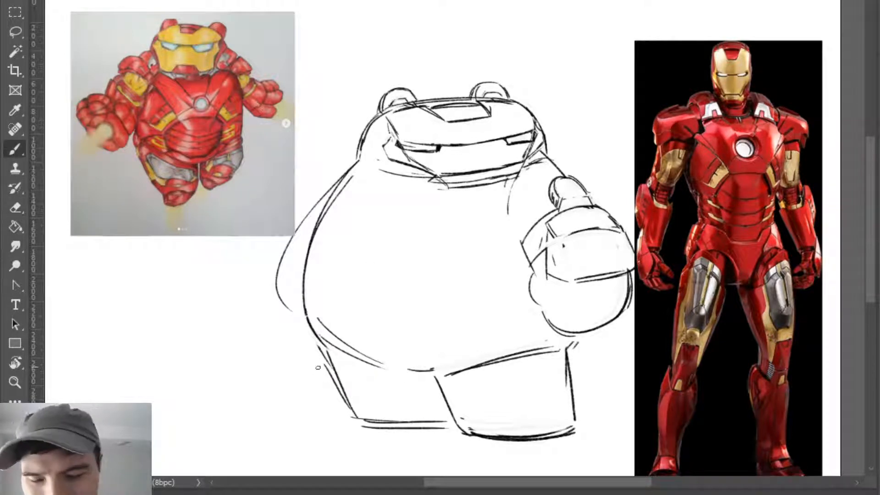
- Sketch a round ear disc on the helmet's side nearest the original drawing, undoing and erasing strokes that do not fit
key(z)
mouse_move(746, 87)
mouse_down()
mouse_move(825, 52)
mouse_move(761, 80)
mouse_up()
key(b)
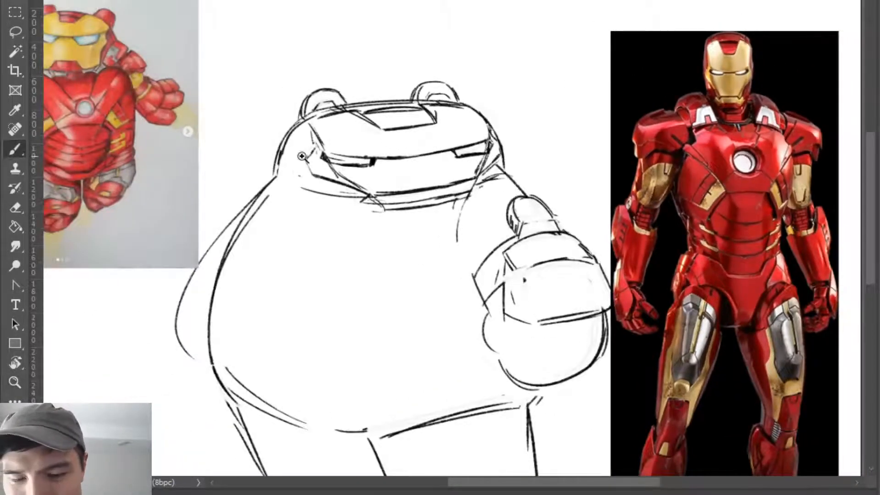
key(z)
mouse_move(304, 157)
mouse_down()
mouse_move(285, 160)
mouse_move(309, 171)
mouse_move(308, 180)
mouse_up()
key(b)
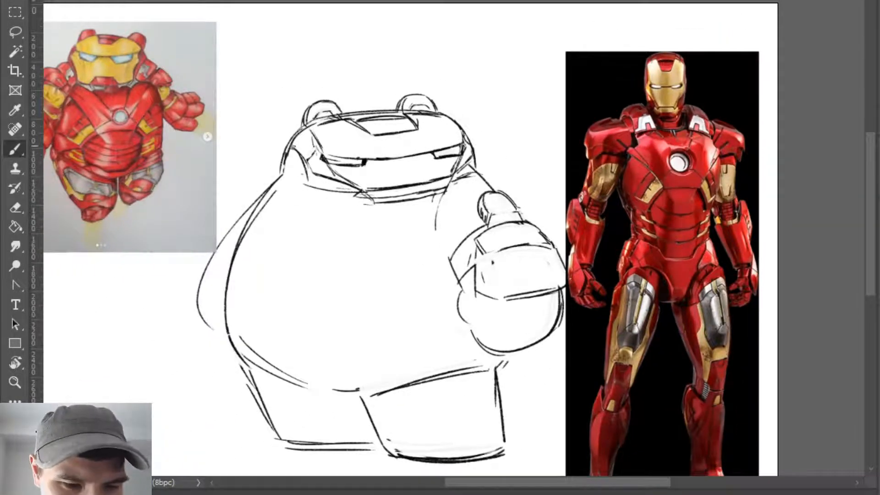
mouse_move(293, 147)
mouse_down()
mouse_move(302, 173)
mouse_move(290, 149)
mouse_move(304, 158)
mouse_move(287, 148)
mouse_move(302, 174)
mouse_move(288, 153)
mouse_move(277, 174)
mouse_move(285, 148)
mouse_move(284, 178)
mouse_up()
key(e)
key(b)
key(ctrl+z)
key(ctrl+z)
key(e)
key(b)
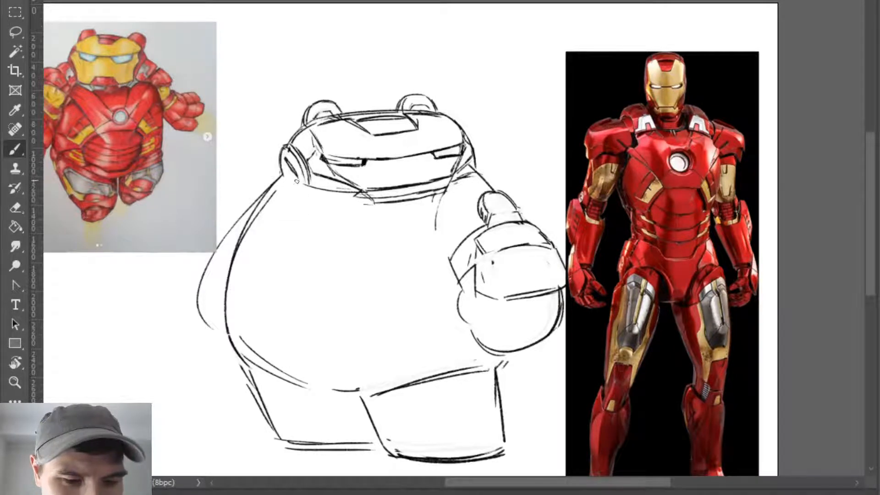
- Trim the thick outer edge of the ear disc nearest the original drawing and thin its outline
key(e)
drag(279, 150, 297, 188)
key(b)
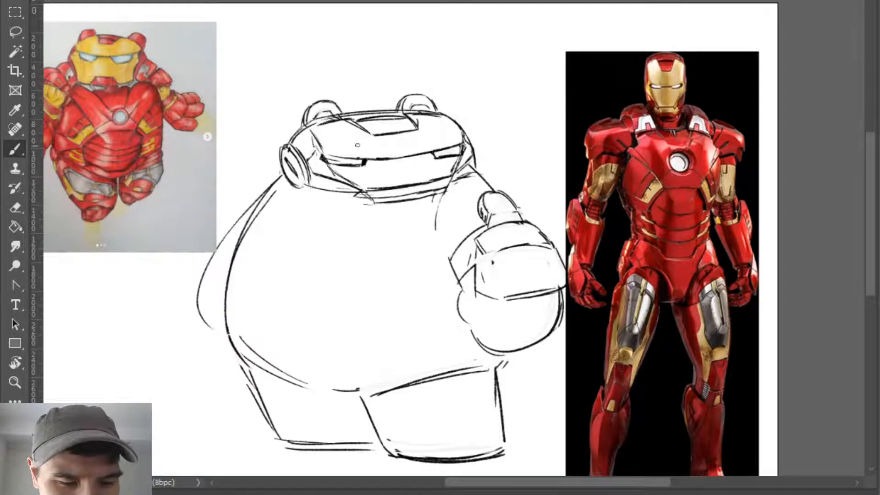
key(ctrl+z)
key(e)
mouse_move(280, 148)
mouse_down()
mouse_move(305, 180)
mouse_move(287, 176)
mouse_up()
key(b)
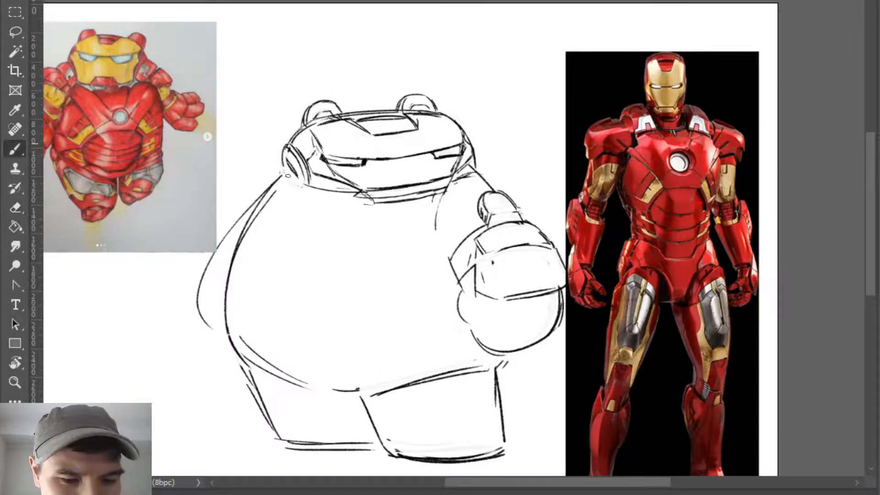
- Clean up the ear disc's rim and inner lines, and sketch a matching narrow ear piece on the helmet's opposite side
key(e)
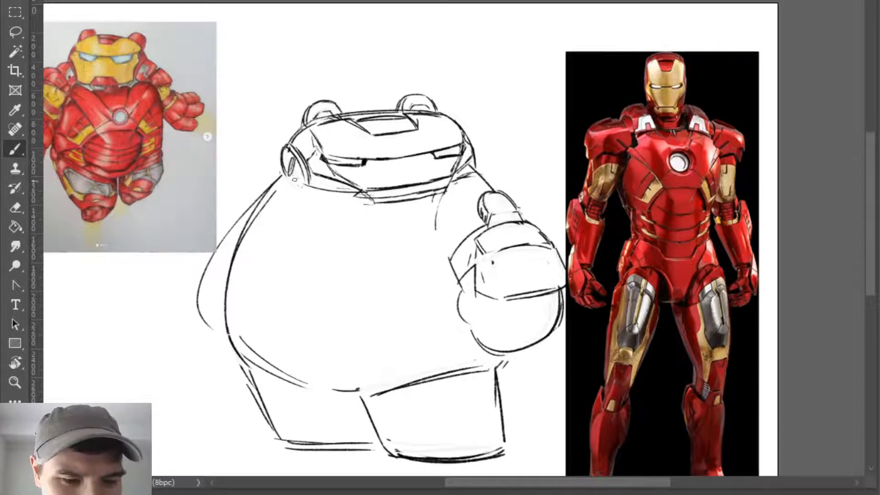
key(e)
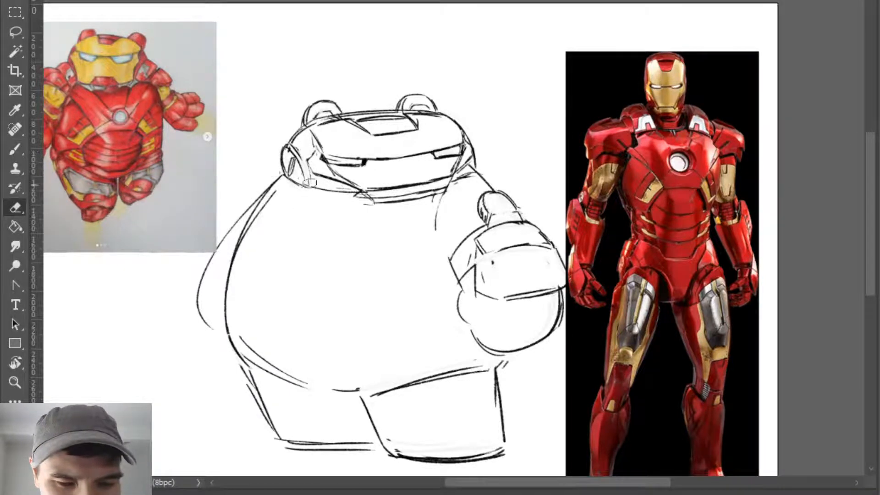
key(b)
key(e)
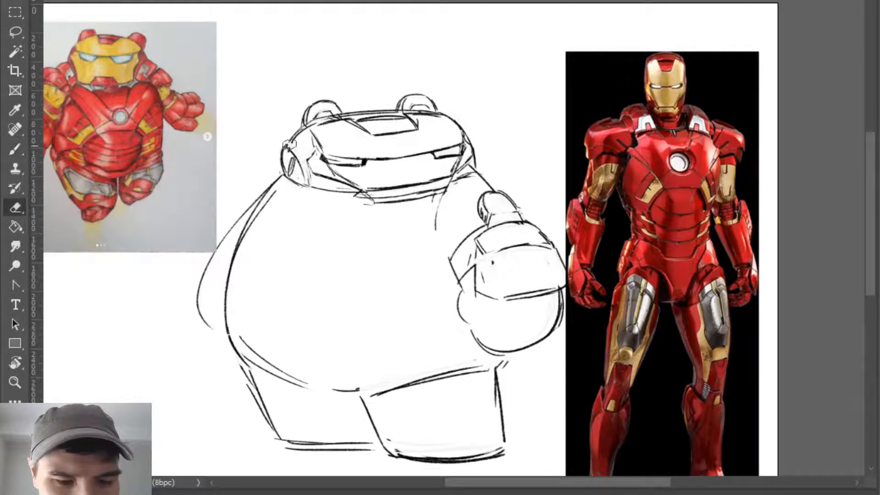
key(b)
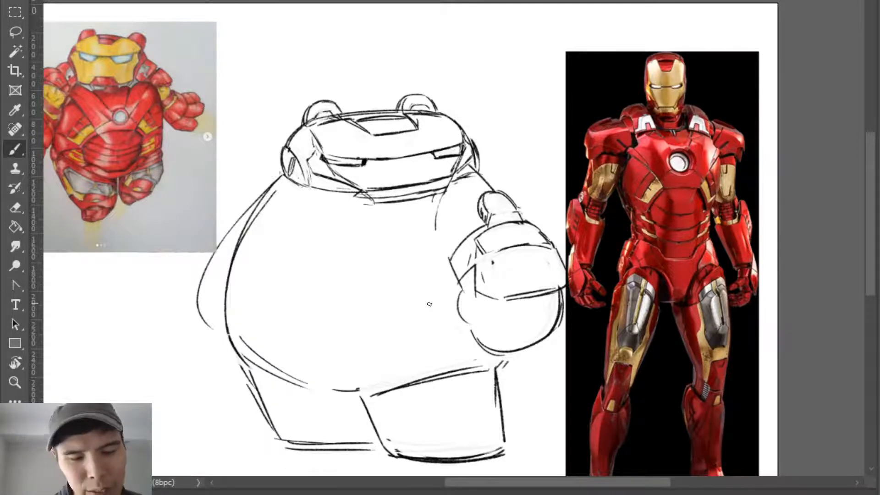
- Redraw the inner oval and lower rim of the ear disc nearest the original drawing, erasing stray lines
key(ctrl+z)
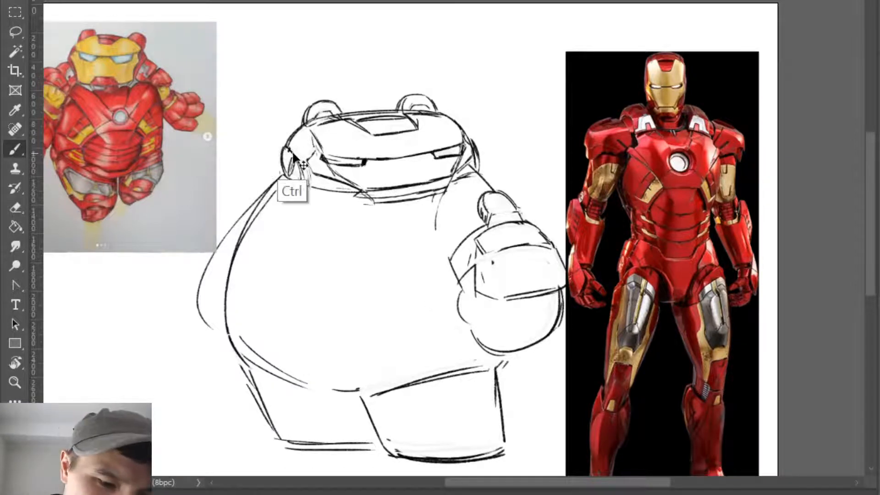
mouse_move(291, 153)
mouse_down()
mouse_move(300, 180)
mouse_move(291, 167)
mouse_move(291, 177)
mouse_up()
key(e)
key(b)
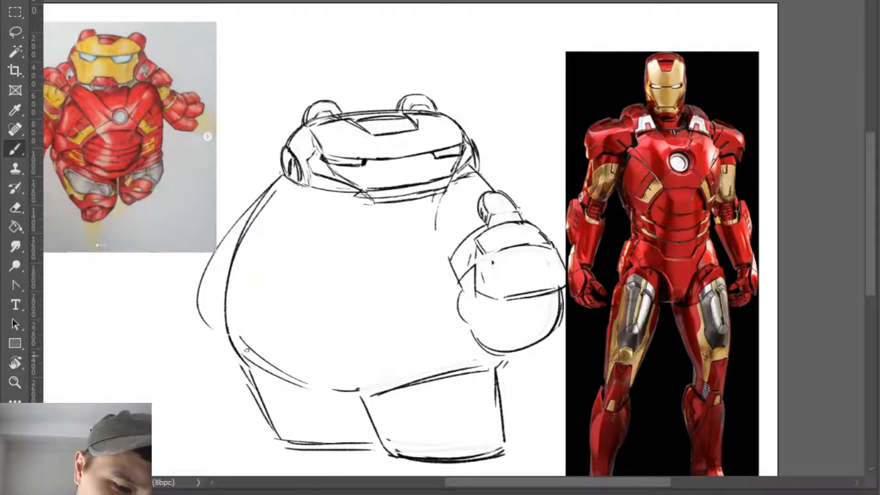
key(e)
key(b)
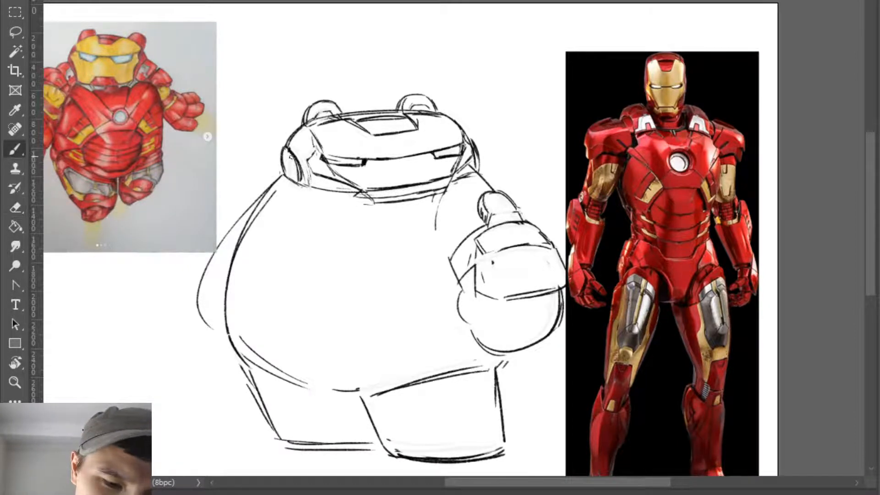
mouse_move(290, 158)
mouse_down()
mouse_move(294, 182)
mouse_move(287, 175)
mouse_move(299, 184)
mouse_move(285, 174)
mouse_move(302, 178)
mouse_up()
key(e)
key(b)
key(e)
key(b)
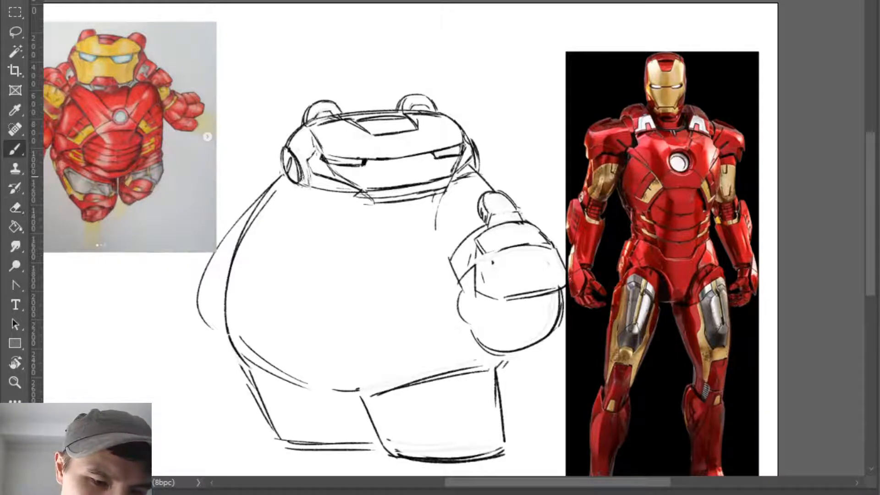
- Reinforce the curved lines of the narrow ear piece nearest the armour photo
mouse_move(474, 143)
mouse_down()
mouse_move(480, 157)
mouse_move(467, 173)
mouse_up()
key(e)
key(b)
drag(472, 140, 472, 171)
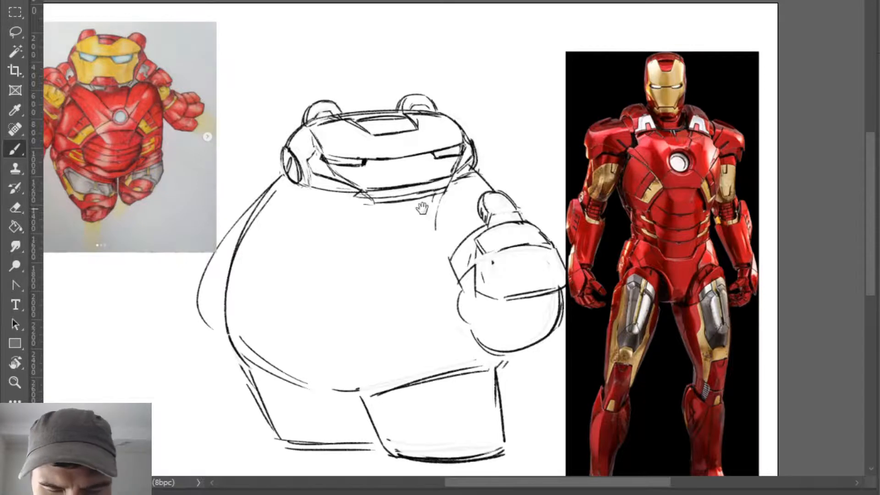
- Clean up the jaw line where it meets the ear piece nearest the armour photo
drag(404, 301, 430, 275)
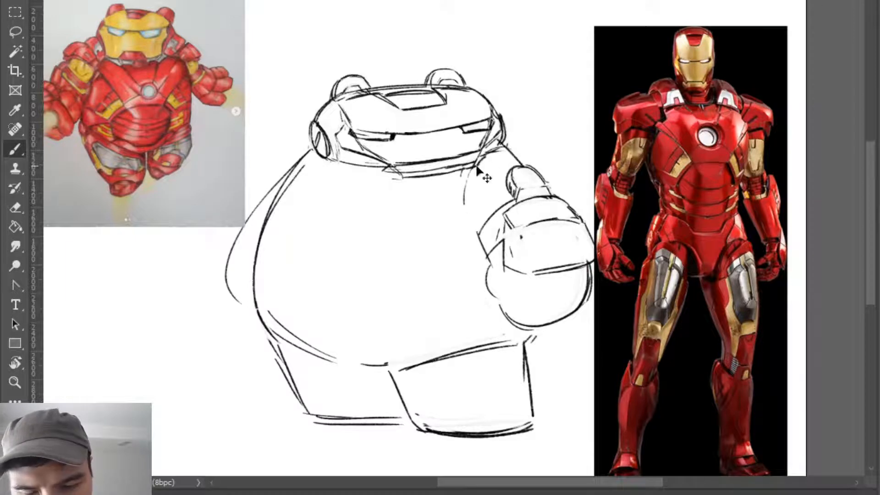
mouse_move(482, 159)
mouse_down()
mouse_move(506, 139)
mouse_move(483, 156)
mouse_up()
key(e)
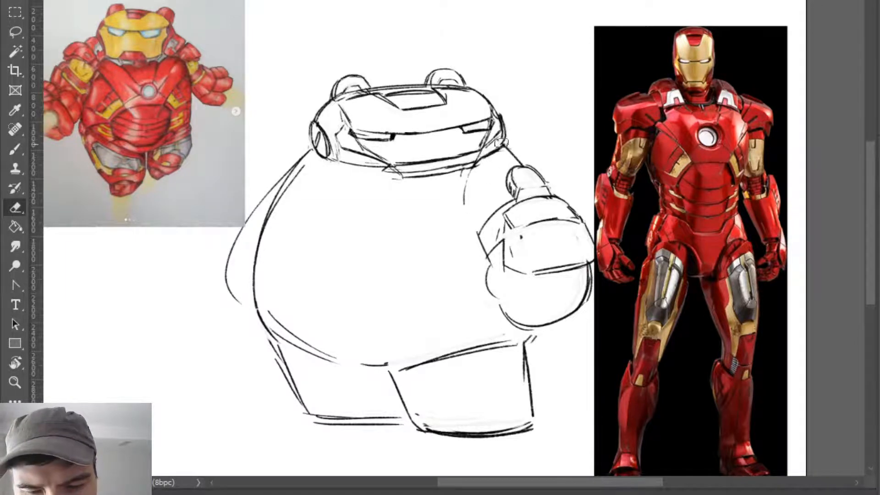
key(b)
- Redraw the jaw's lower edge from the ear disc nearest the original drawing to the chin corner, erasing leftover lines
drag(341, 161, 393, 169)
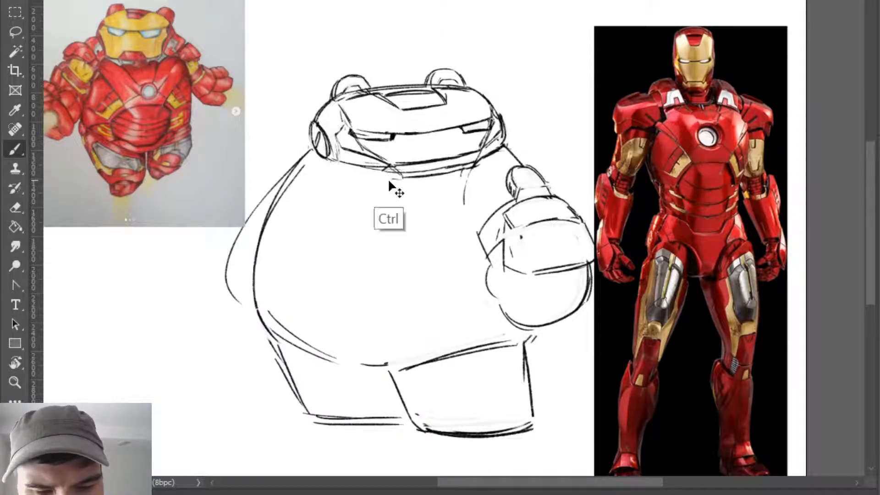
drag(383, 168, 402, 181)
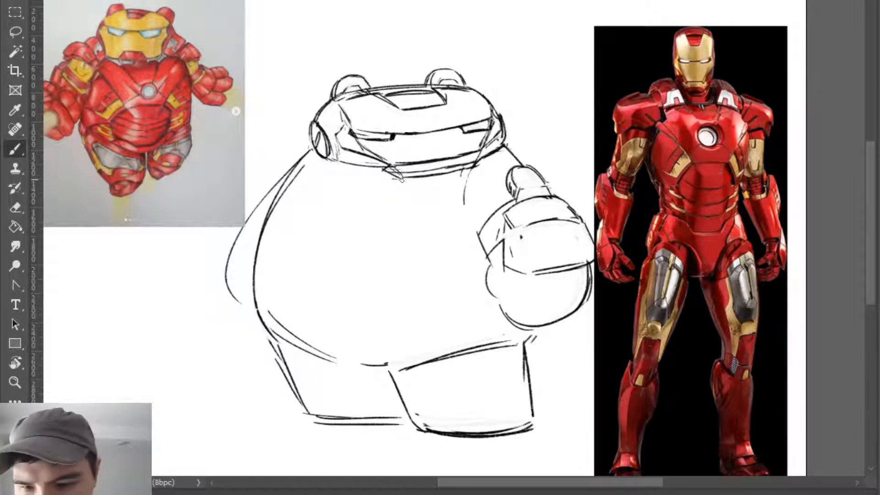
mouse_move(333, 160)
mouse_down()
mouse_move(403, 180)
mouse_move(460, 172)
mouse_up()
key(e)
key(b)
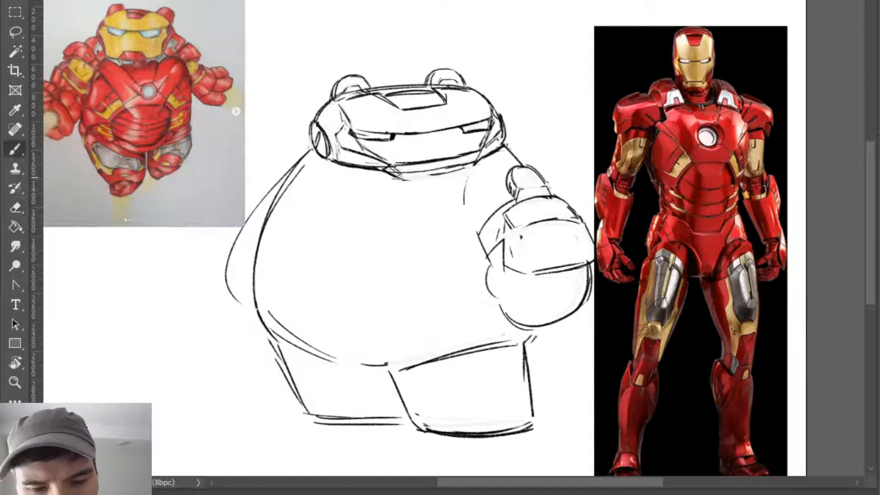
- Redraw the chin's bottom line from the near corner towards the armour photo, undoing a first attempt
drag(399, 178, 462, 170)
key(ctrl+z)
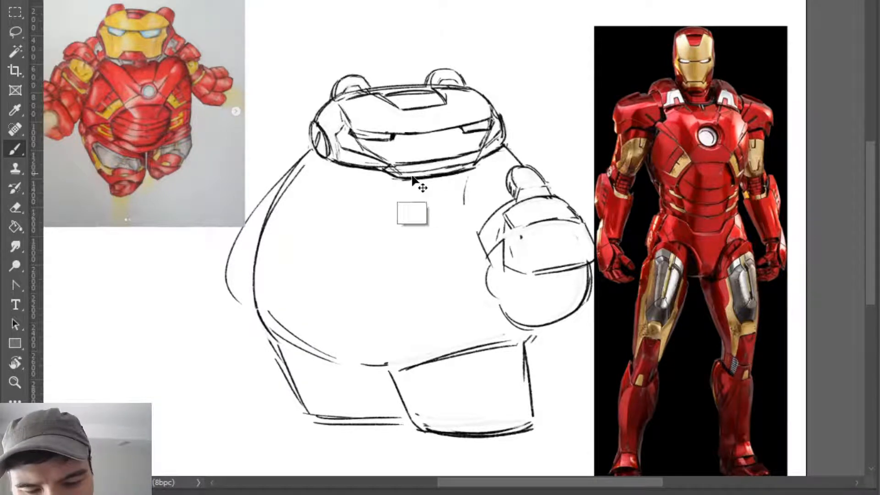
drag(402, 179, 477, 168)
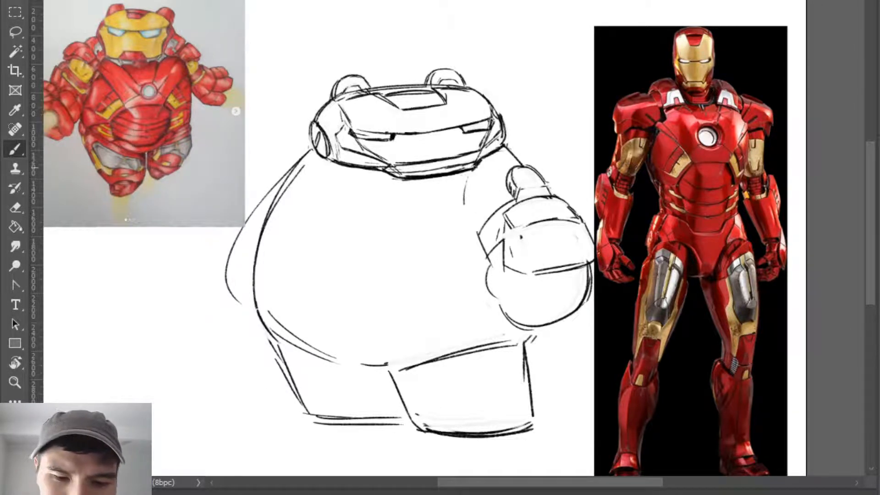
- Erase the doubled lines in the chin strip and redraw the faceplate's lower edge above it
key(e)
mouse_move(411, 184)
mouse_down()
mouse_move(464, 175)
mouse_move(420, 174)
mouse_move(475, 165)
mouse_up()
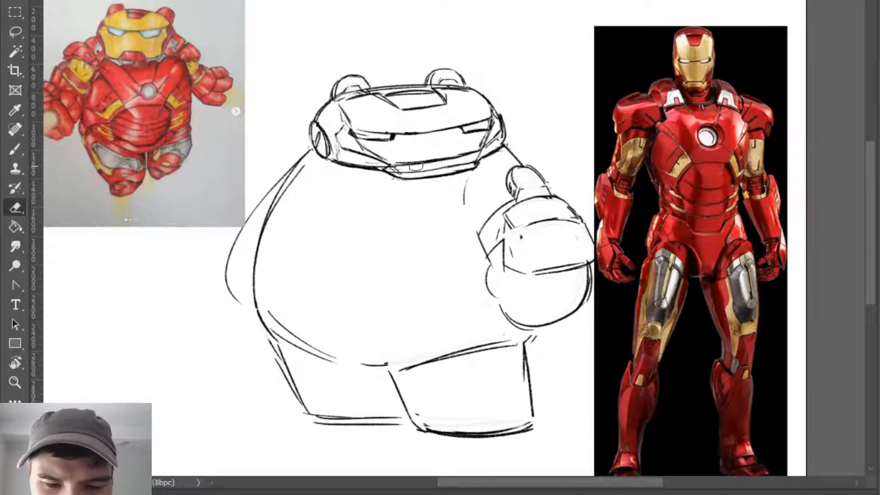
key(b)
drag(399, 174, 474, 166)
key(e)
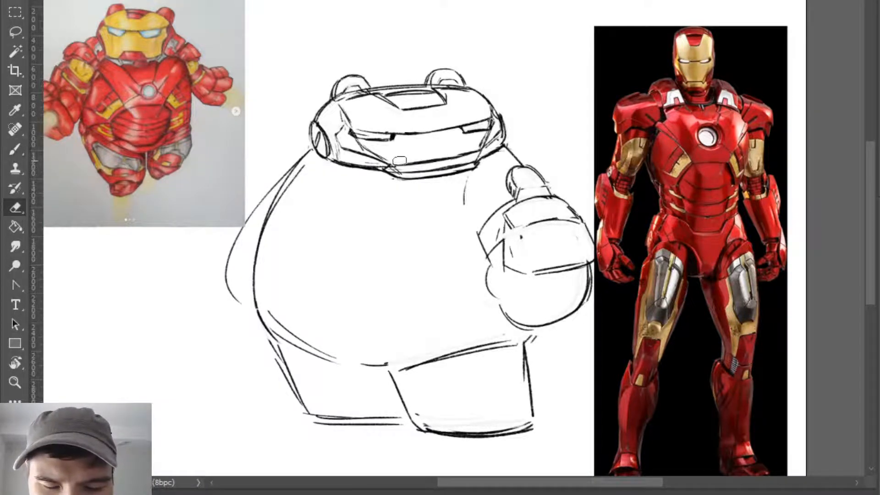
key(b)
drag(392, 166, 483, 150)
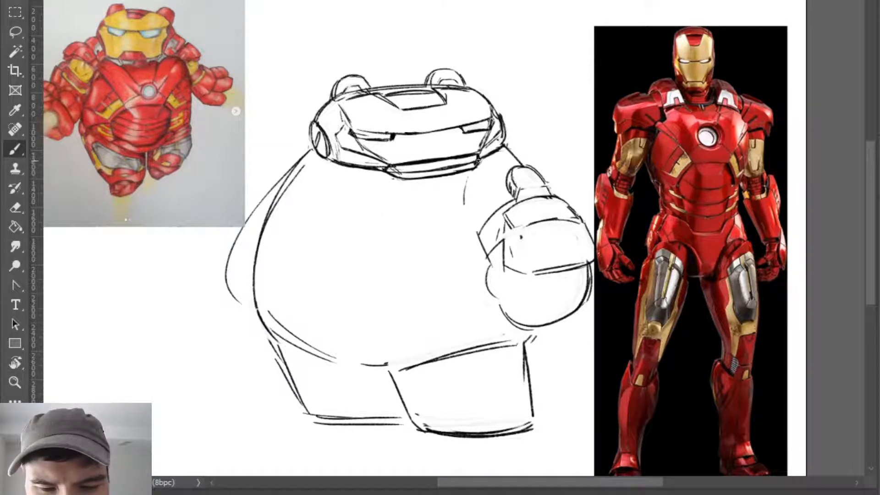
- Refine the chin corner nearest the armour photo by erasing and redrawing its short slanted edge
key(e)
drag(476, 159, 473, 168)
key(b)
key(e)
key(b)
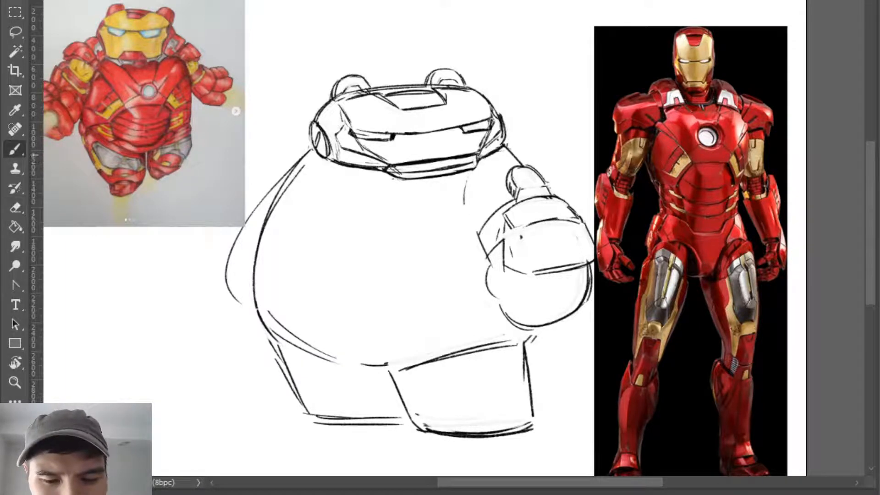
- Erase the leftover curved line on the chest between the chin and the raised fist
key(e)
drag(473, 178, 463, 204)
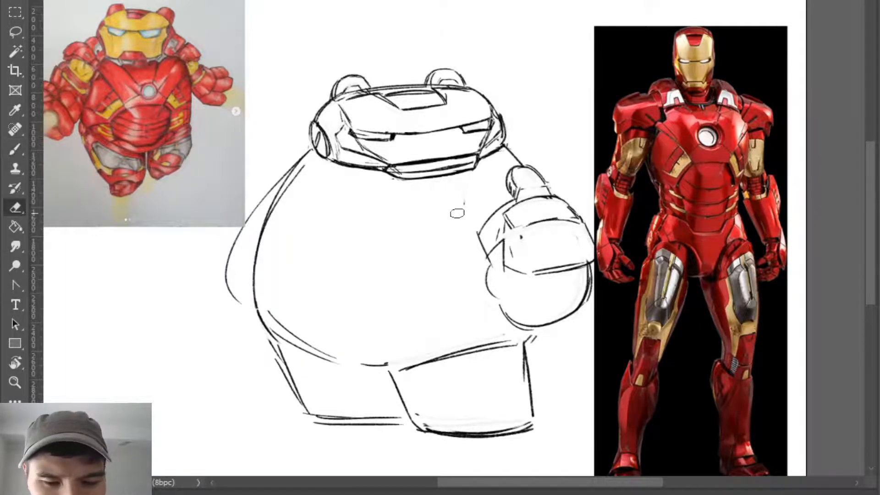
key(b)
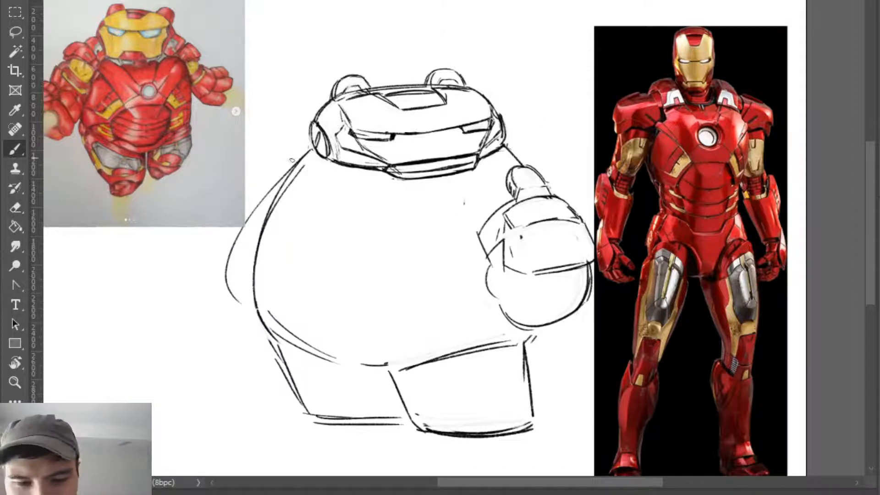
- Draw short slanted shoulder lines rising behind the ear disc nearest the original drawing, undoing a stroke that does not fit
mouse_move(291, 157)
mouse_down()
mouse_move(302, 178)
mouse_move(307, 155)
mouse_move(297, 182)
mouse_move(308, 148)
mouse_move(320, 162)
mouse_up()
key(ctrl+z)
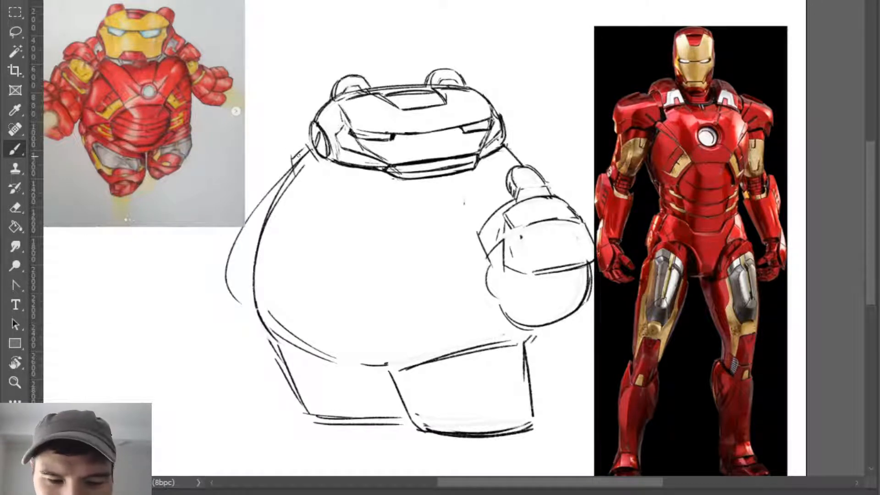
drag(291, 160, 307, 142)
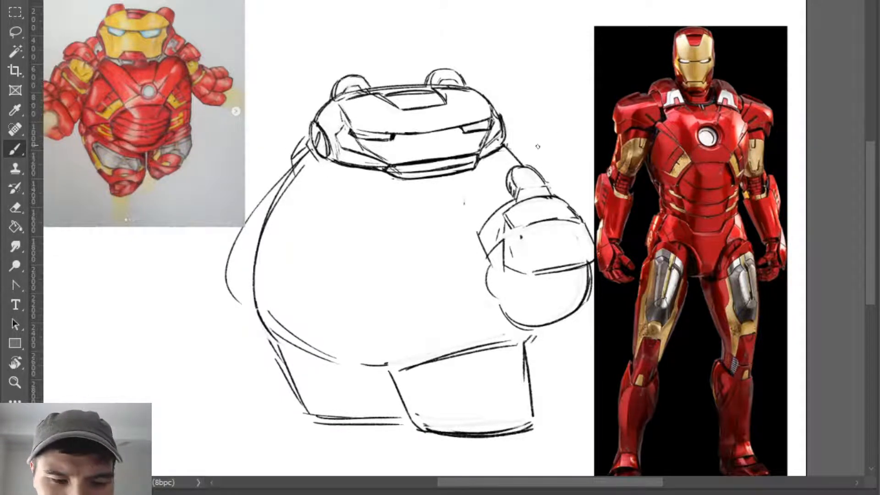
- Draw the short top curve of the torso below the ear disc nearest the original drawing and erase the overlapping shoulder lines
drag(487, 170, 508, 150)
key(ctrl+z)
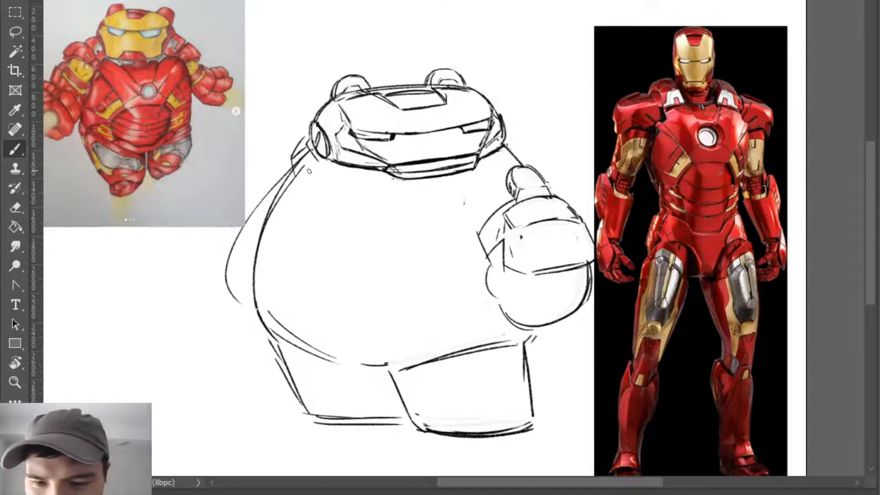
drag(294, 176, 314, 168)
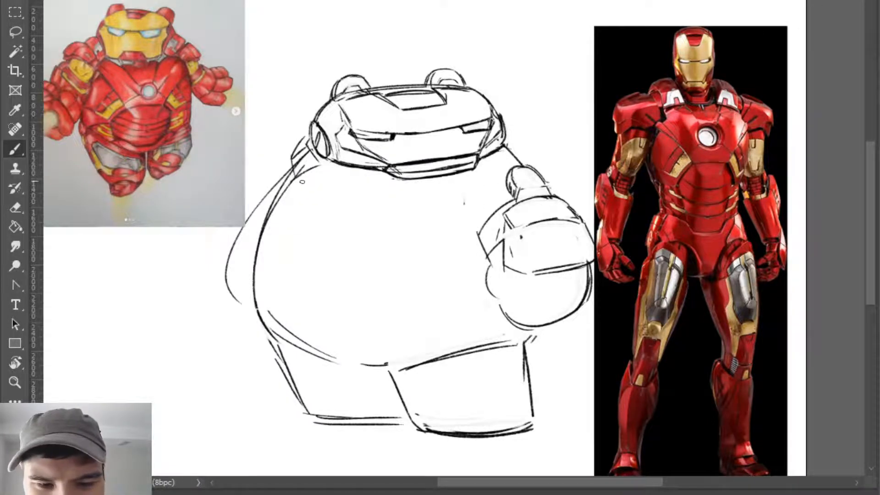
key(e)
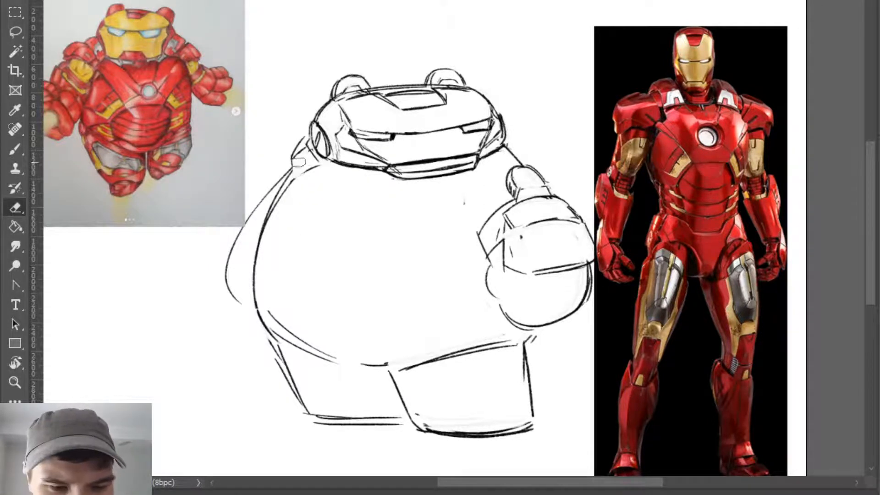
mouse_move(294, 177)
mouse_down()
mouse_move(323, 167)
mouse_move(292, 182)
mouse_up()
- Sketch a slanted collar piece with a small inner panel behind that ear disc, undoing strokes that do not fit
key(b)
key(e)
key(b)
key(e)
key(b)
mouse_move(301, 150)
mouse_down()
mouse_move(295, 157)
mouse_move(310, 143)
mouse_move(300, 178)
mouse_up()
key(ctrl+z)
key(ctrl+z)
key(ctrl+z)
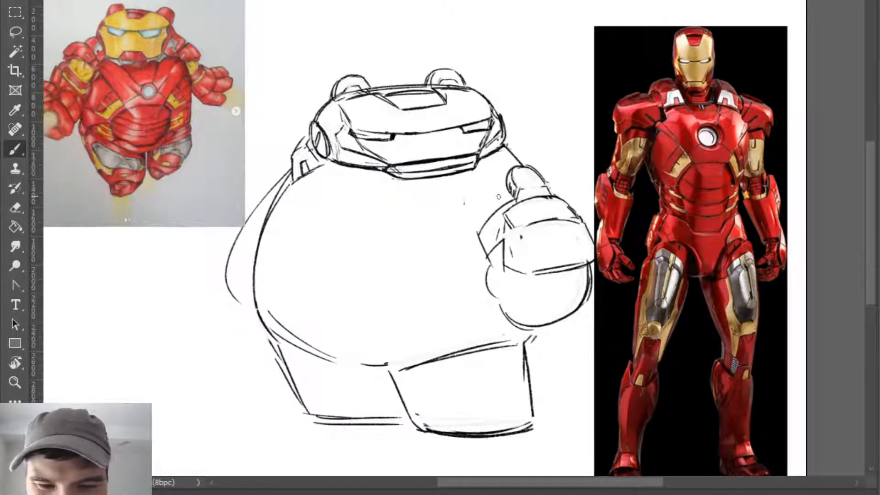
- Erase the upper edge of that collar piece, redraw it closer to the ear disc and clean up its outer side
key(e)
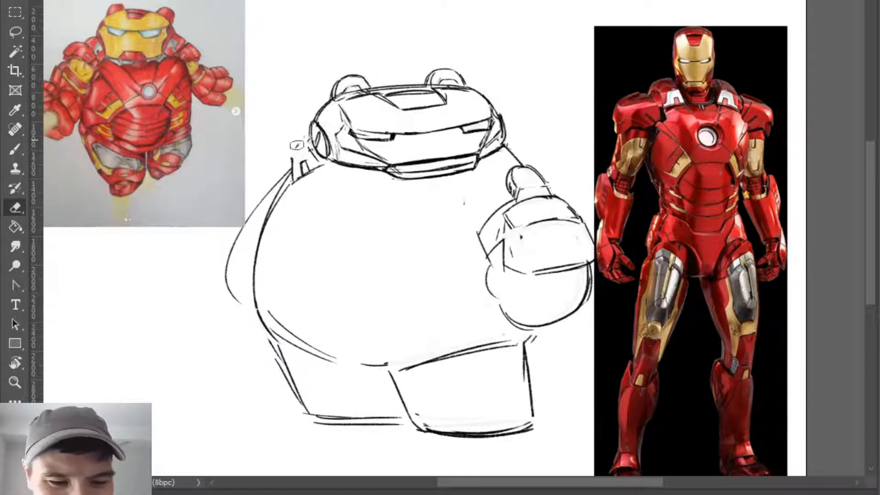
key(b)
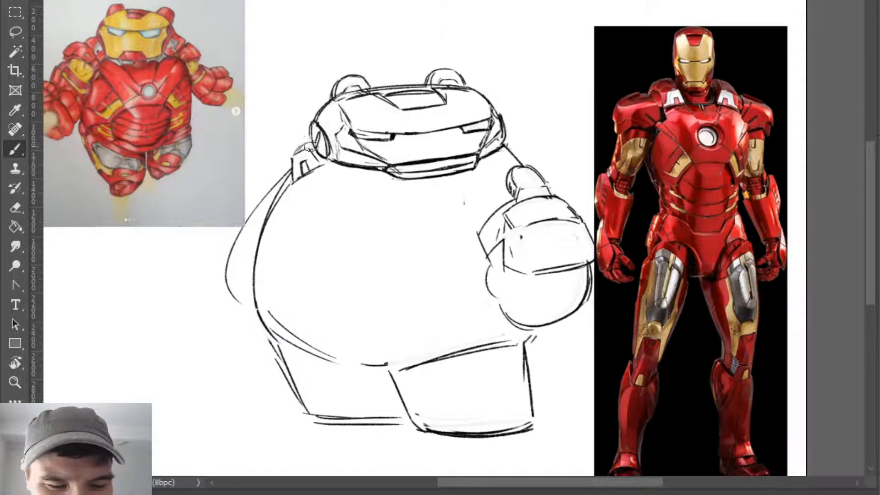
key(e)
key(b)
key(e)
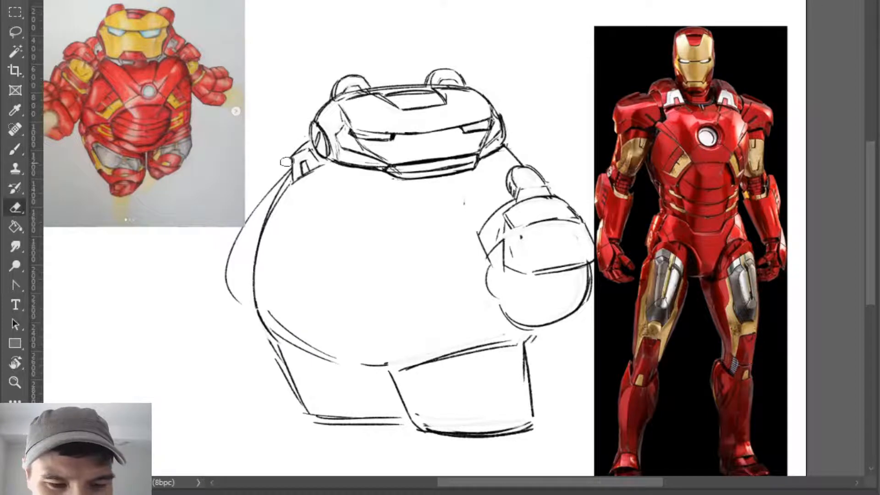
key(b)
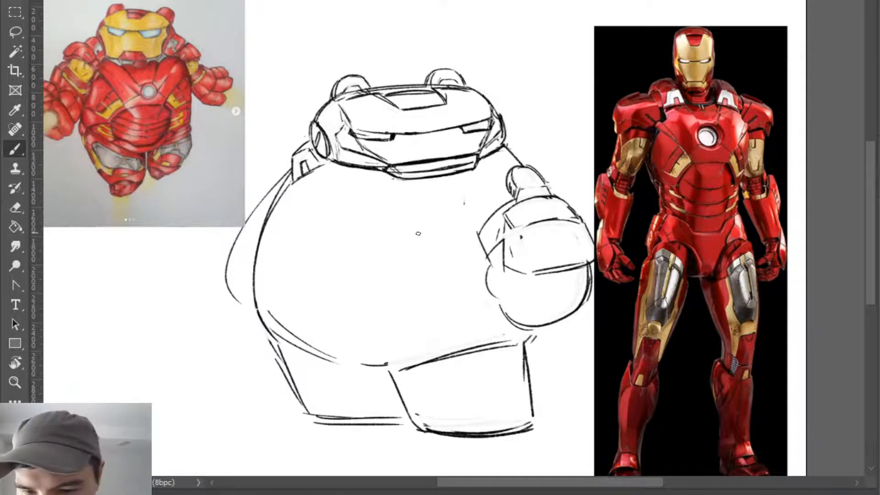
- Sketch the matching collar piece with a small inner panel under the helmet corner nearest the armour photo and redraw its outer edge
drag(491, 160, 500, 171)
key(ctrl+z)
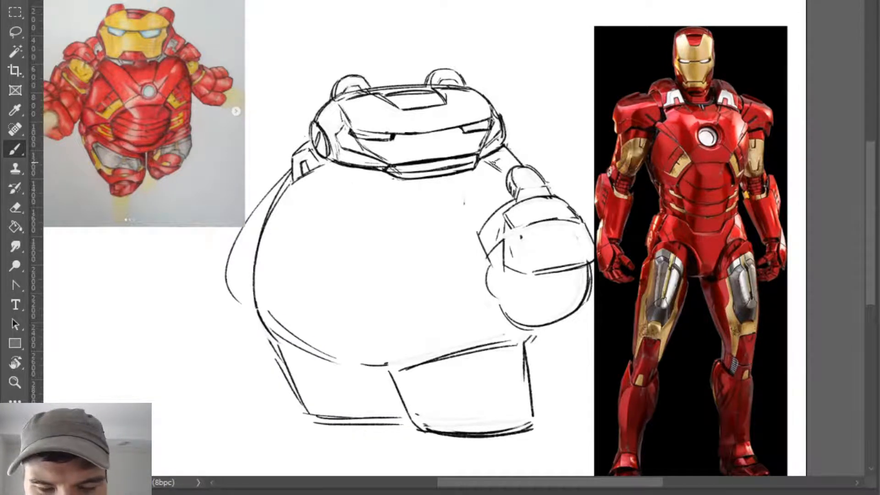
key(ctrl+z)
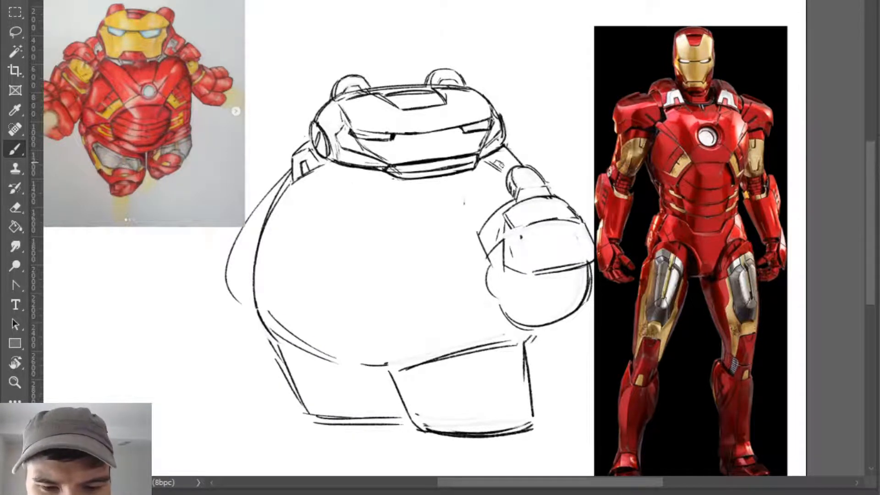
key(e)
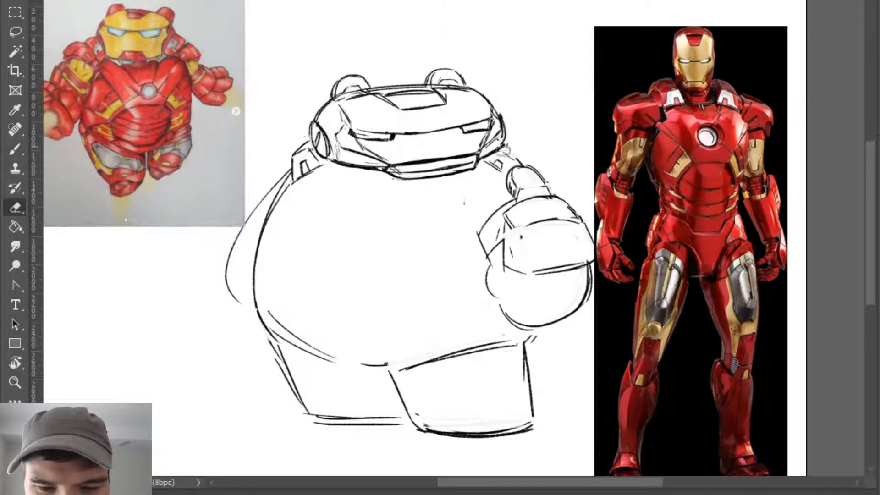
key(b)
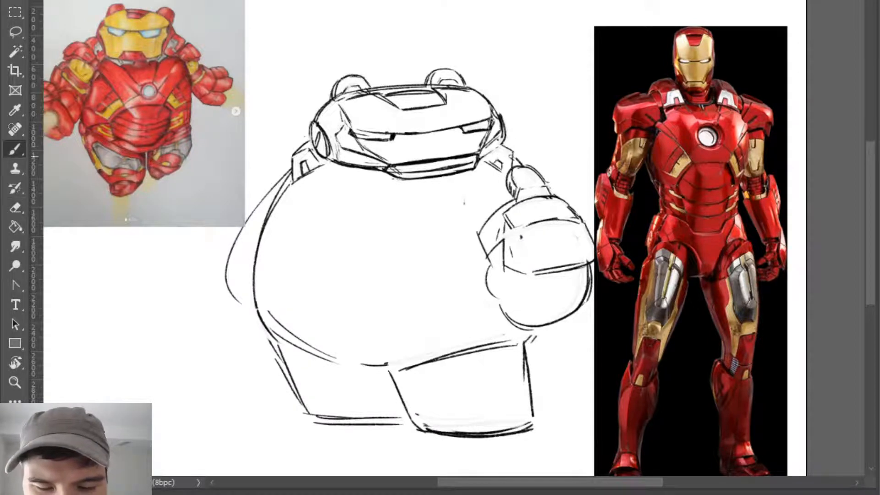
drag(507, 143, 516, 150)
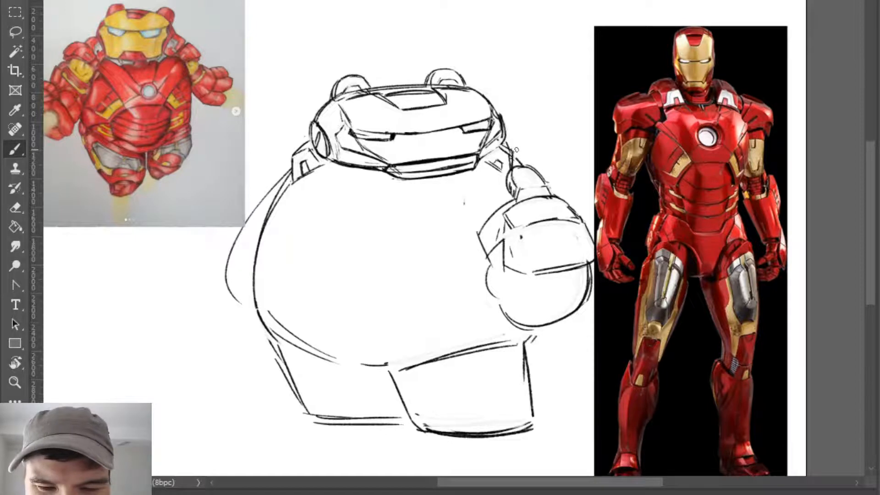
key(e)
key(b)
key(e)
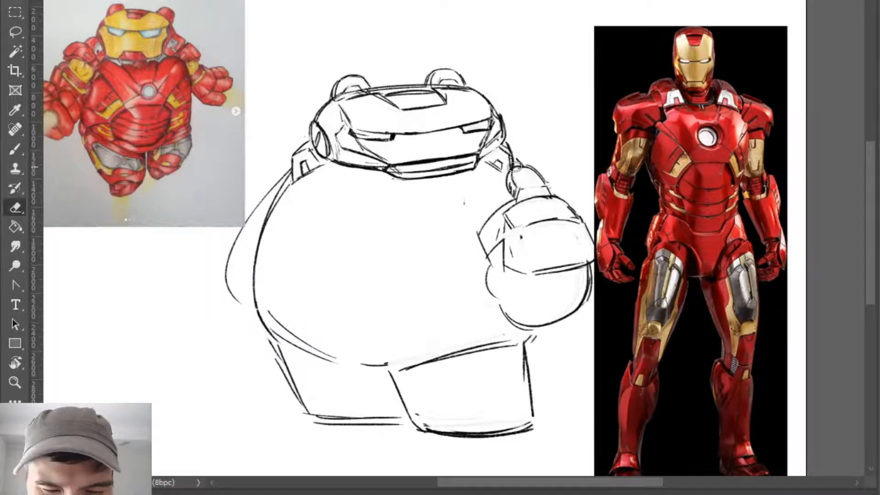
- Erase the thumb on the raised fist, redraw it smaller and sketch a rounded shoulder arc behind it, undoing unsuitable strokes
mouse_move(520, 157)
mouse_down()
mouse_move(536, 164)
mouse_move(525, 165)
mouse_move(515, 192)
mouse_move(507, 187)
mouse_move(562, 184)
mouse_move(516, 200)
mouse_move(535, 191)
mouse_move(516, 190)
mouse_move(518, 200)
mouse_move(503, 167)
mouse_move(533, 166)
mouse_move(515, 162)
mouse_move(544, 182)
mouse_up()
key(b)
key(e)
key(b)
key(ctrl+z)
key(ctrl+z)
key(ctrl+z)
key(ctrl+z)
key(ctrl+z)
key(ctrl+z)
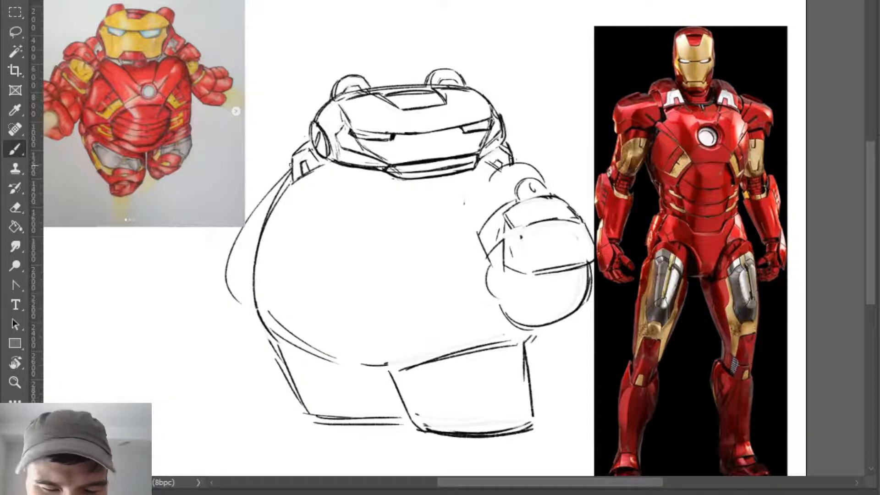
- Draw a rounded shoulder outline curving outward from the collar piece nearest the original drawing
drag(290, 165, 257, 204)
key(ctrl+z)
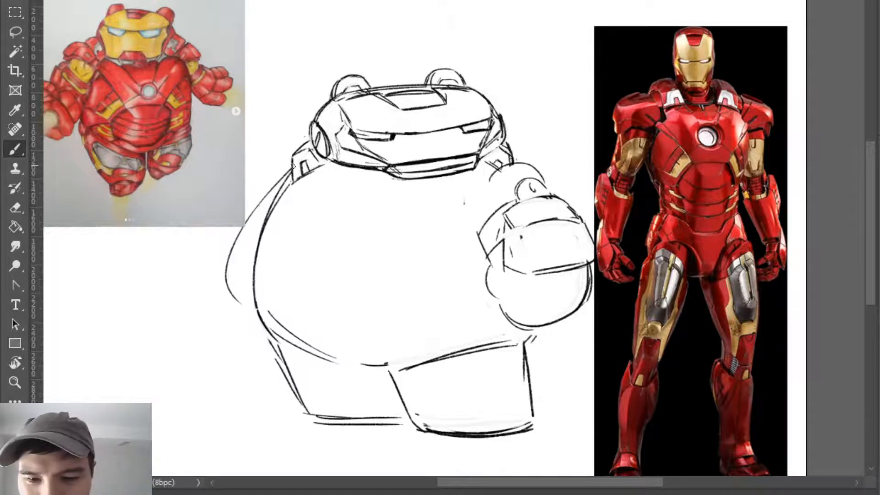
mouse_move(292, 165)
mouse_down()
mouse_move(263, 175)
mouse_move(256, 198)
mouse_move(288, 168)
mouse_up()
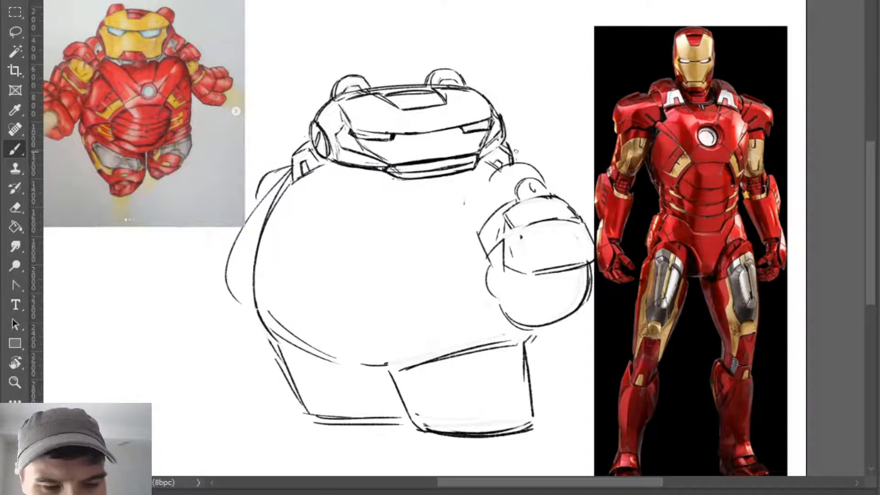
- Erase the thumb and shoulder arc above the raised fist and draw a closed oval form in their place
key(e)
key(b)
key(e)
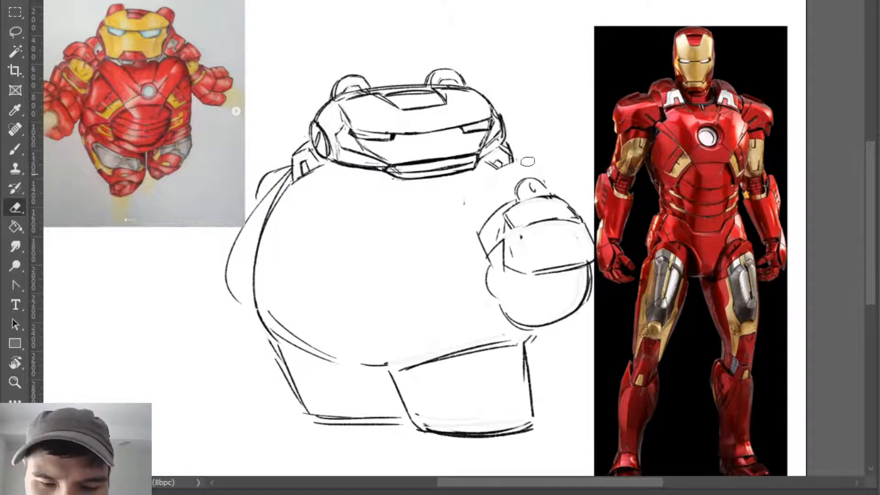
key(b)
mouse_move(491, 178)
mouse_down()
mouse_move(523, 163)
mouse_move(501, 182)
mouse_move(523, 165)
mouse_move(545, 174)
mouse_move(545, 184)
mouse_move(493, 195)
mouse_move(511, 191)
mouse_move(494, 183)
mouse_move(514, 198)
mouse_move(496, 177)
mouse_move(504, 198)
mouse_move(562, 188)
mouse_move(537, 207)
mouse_move(532, 181)
mouse_move(547, 192)
mouse_move(521, 188)
mouse_move(553, 190)
mouse_move(554, 203)
mouse_move(554, 190)
mouse_move(508, 207)
mouse_up()
key(ctrl+z)
key(e)
key(b)
key(e)
key(b)
key(e)
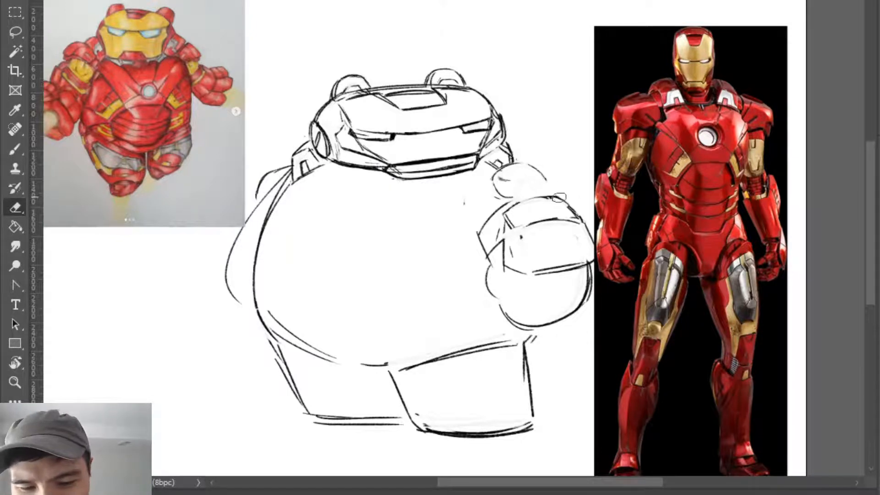
key(b)
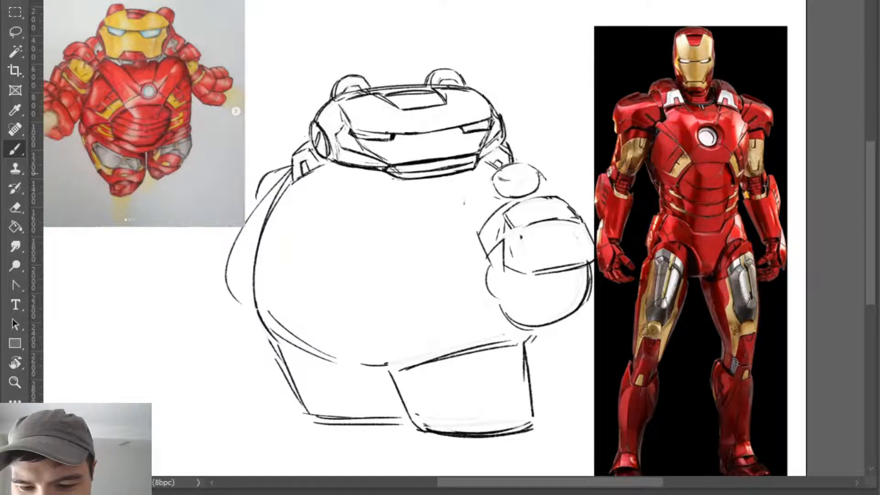
- Trim the outer side of the oval above the raised fist and draw panel lines inside it
key(e)
drag(544, 176, 533, 165)
key(b)
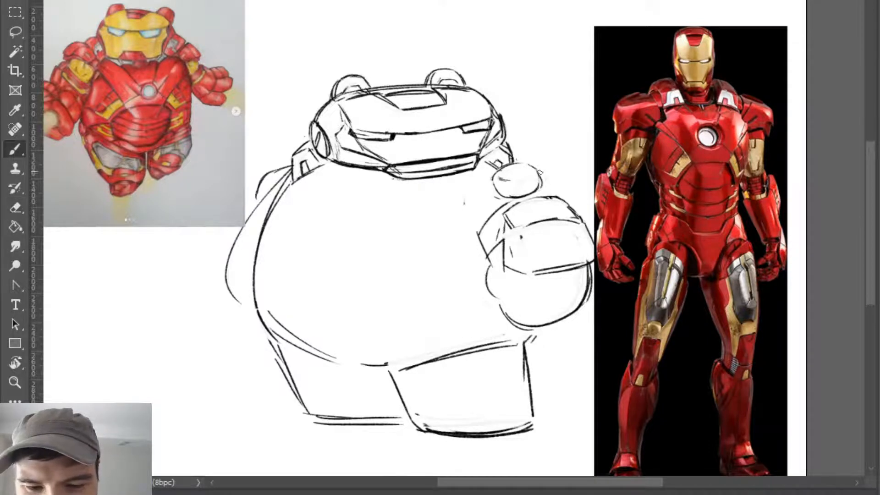
key(e)
mouse_move(518, 189)
mouse_down()
mouse_move(499, 180)
mouse_move(541, 175)
mouse_up()
key(b)
key(e)
key(b)
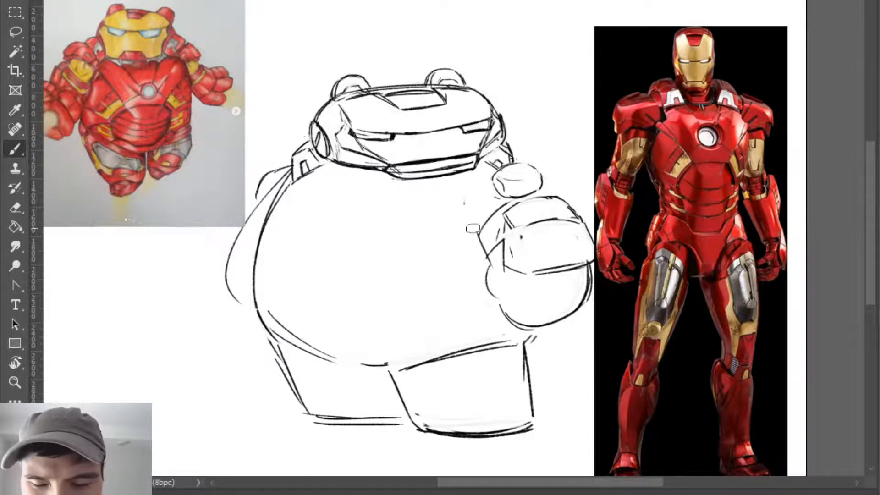
key(e)
key(b)
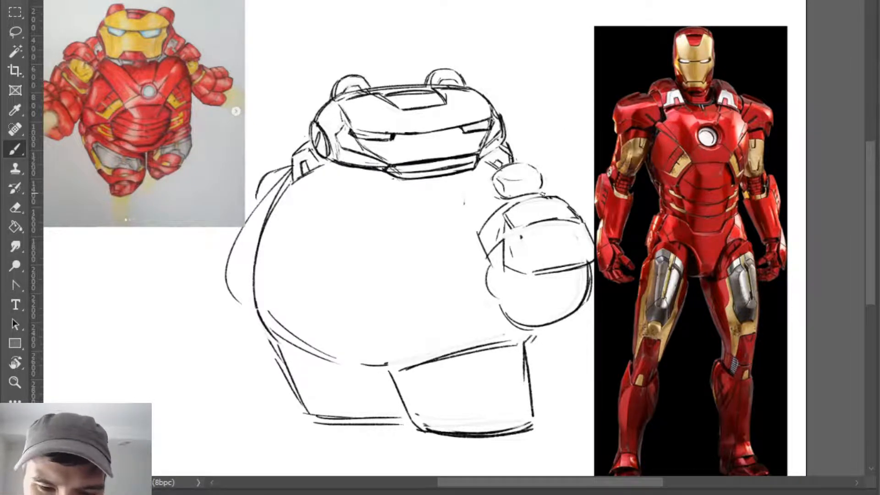
- Extend the oval and its inner panel toward the armour photo, erasing the old end and redrawing the rounded outline
key(e)
drag(540, 174, 552, 194)
key(b)
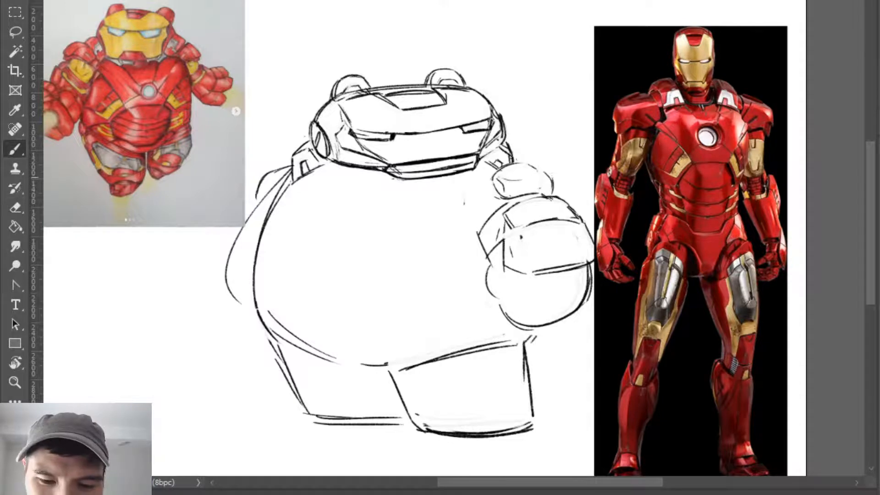
key(e)
mouse_move(537, 164)
mouse_down()
mouse_move(551, 195)
mouse_move(552, 175)
mouse_move(542, 183)
mouse_up()
key(b)
key(ctrl+z)
key(e)
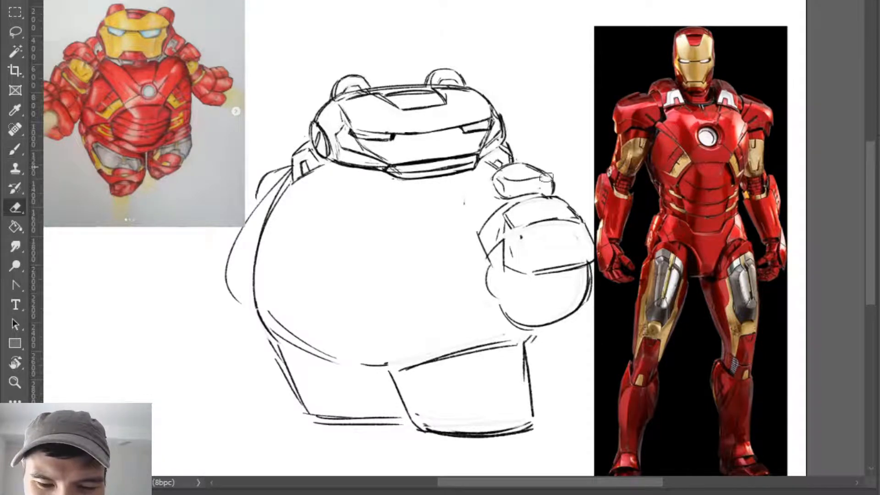
key(b)
key(e)
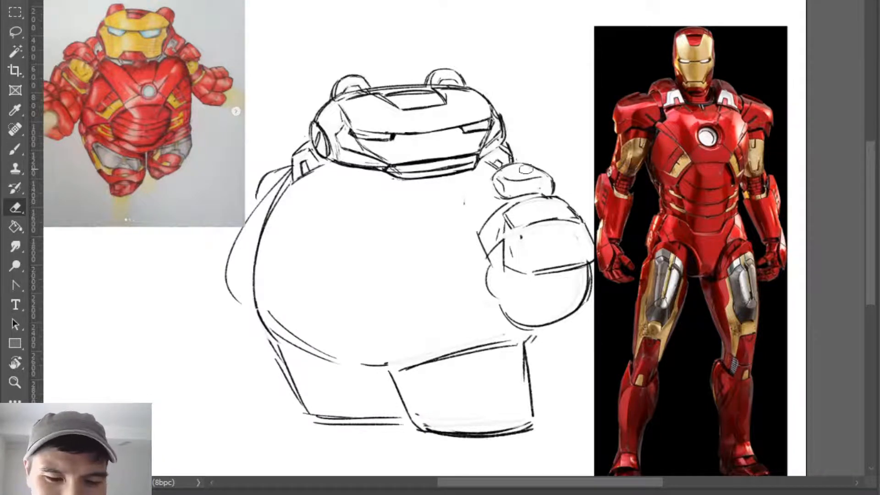
key(b)
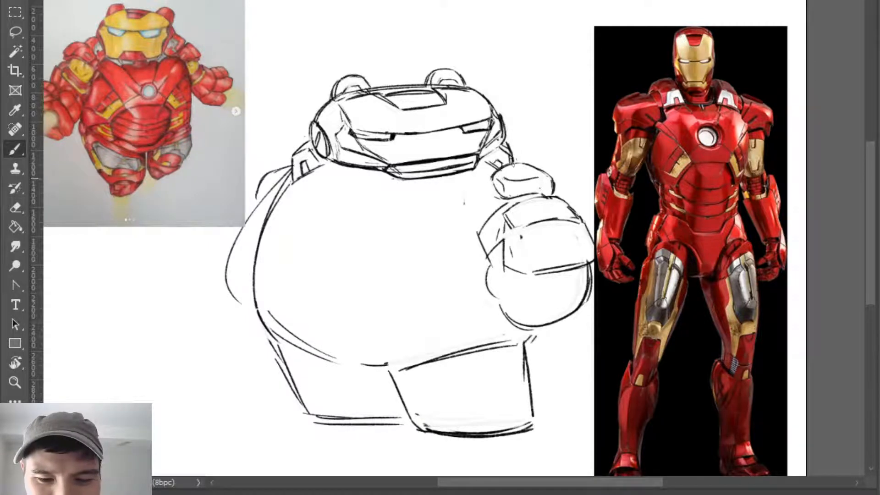
- Redraw the oval's upper outline and the side nearest the chest as a fuller curve, erasing the old edge
key(e)
key(b)
key(ctrl)
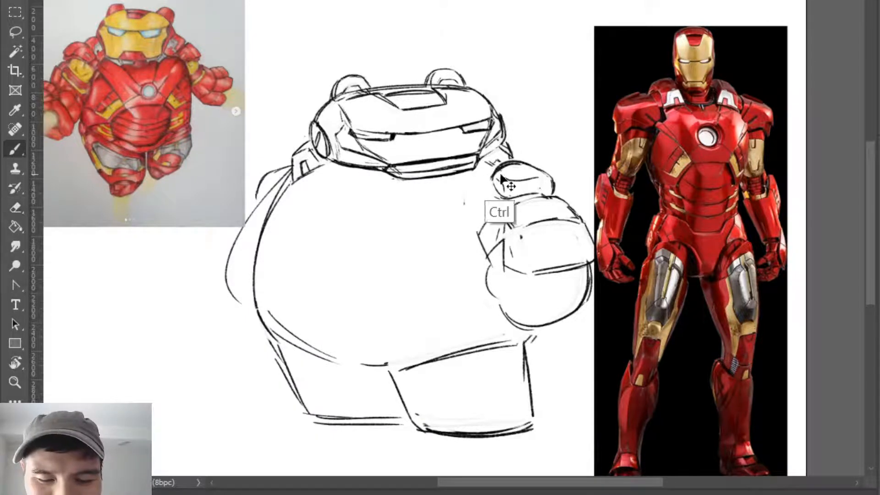
key(e)
key(b)
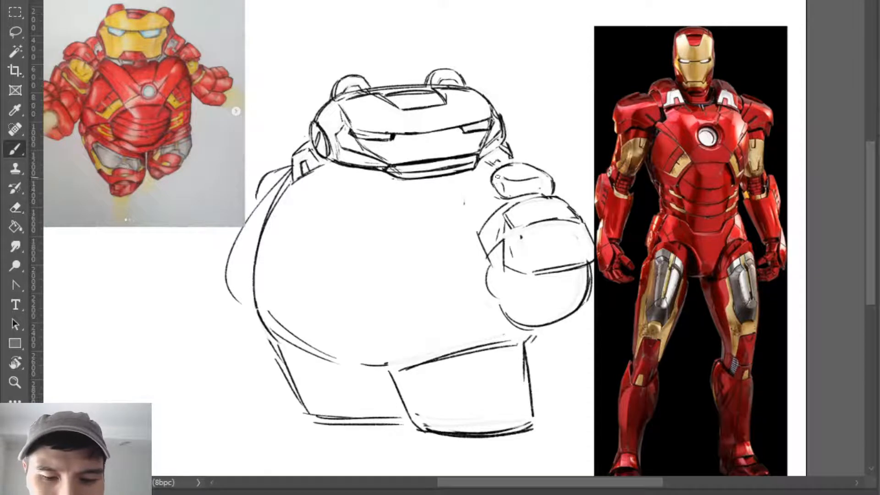
key(e)
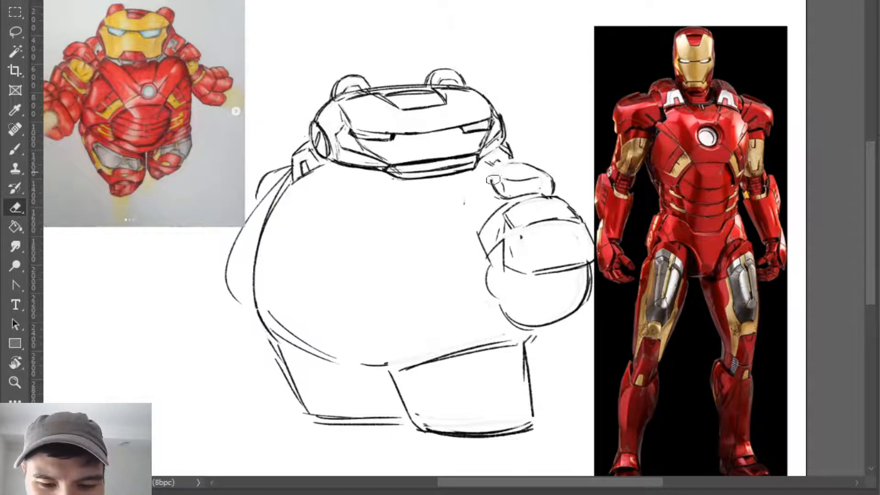
key(b)
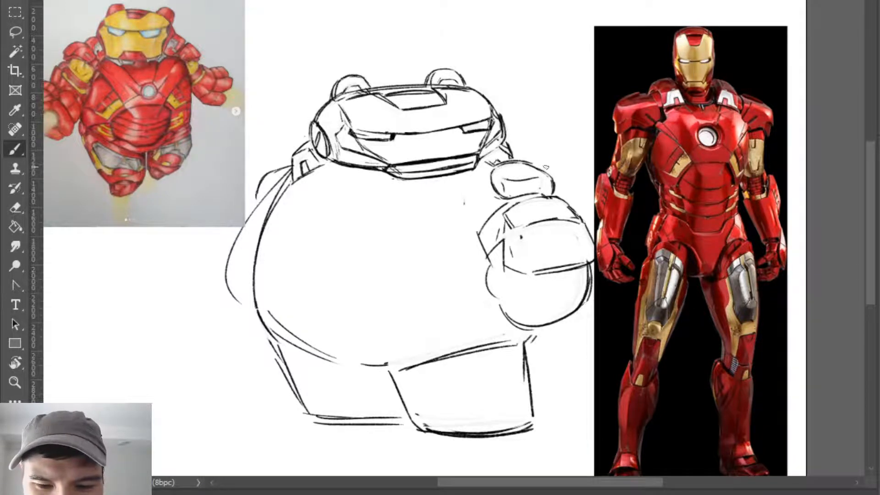
key(e)
key(b)
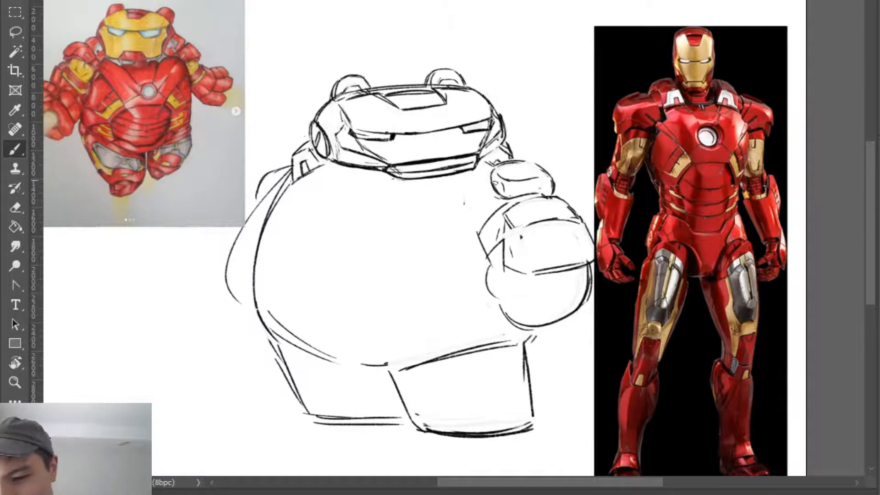
- Erase the inner panel's lower corner and redraw the panel as a closed rounded shape inside the oval, undoing unsuitable strokes
key(e)
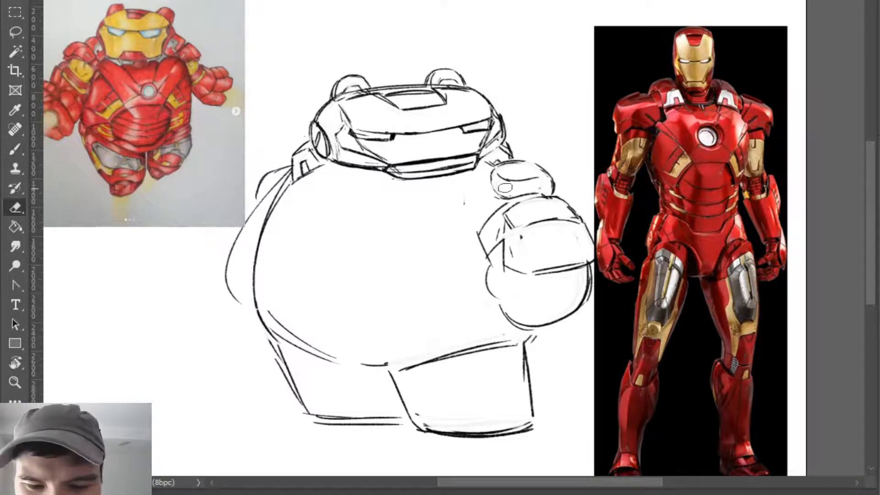
key(b)
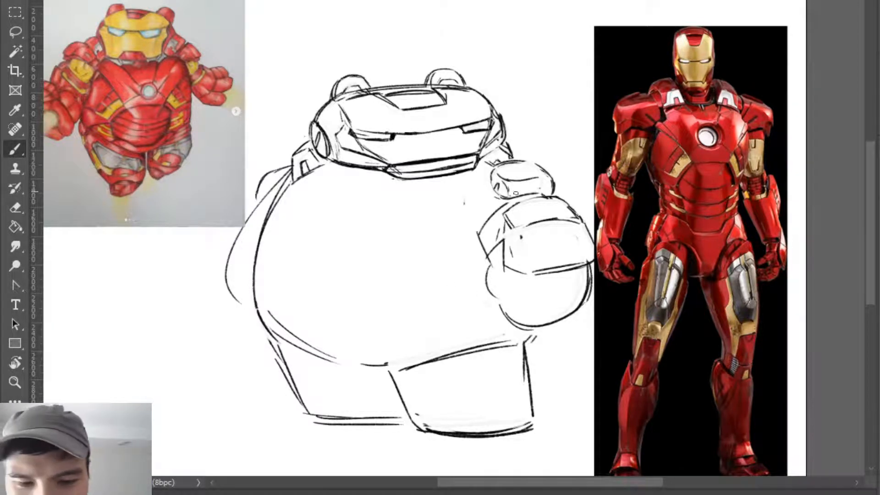
mouse_move(510, 197)
mouse_down()
mouse_move(529, 182)
mouse_move(540, 191)
mouse_move(509, 180)
mouse_move(541, 181)
mouse_up()
key(ctrl+z)
key(ctrl+z)
key(e)
key(b)
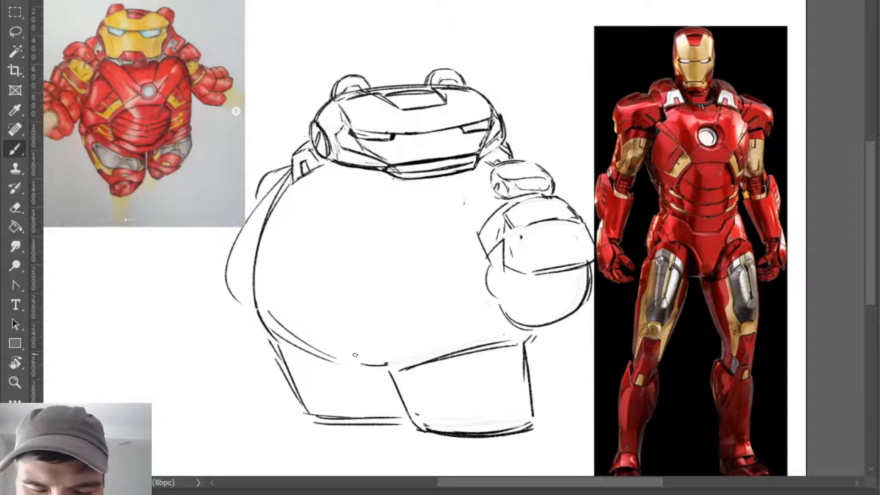
- Clean up the shoulder outline above the lowered arm and retouch its edge beside the collar, undoing an unsuitable stroke
key(e)
mouse_move(282, 171)
mouse_down()
mouse_move(267, 176)
mouse_move(276, 168)
mouse_move(256, 197)
mouse_move(266, 188)
mouse_up()
key(b)
key(ctrl+z)
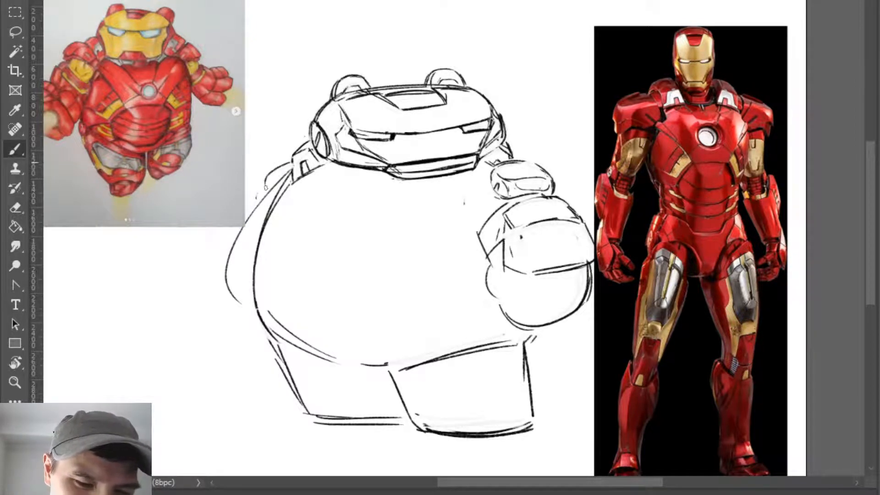
drag(293, 160, 293, 183)
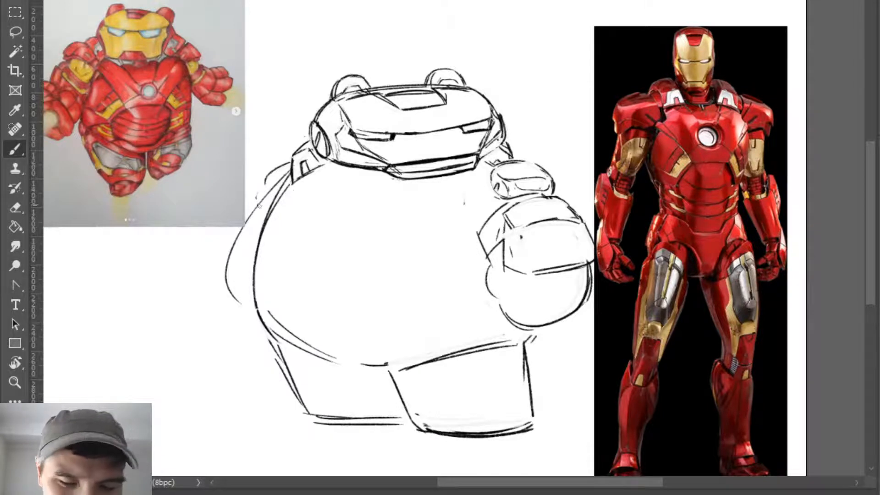
- Draw the lowered arm's angular forearm guard, inner panel lines and rounded hand beside the belly
mouse_move(256, 207)
mouse_down()
mouse_move(229, 254)
mouse_move(239, 291)
mouse_up()
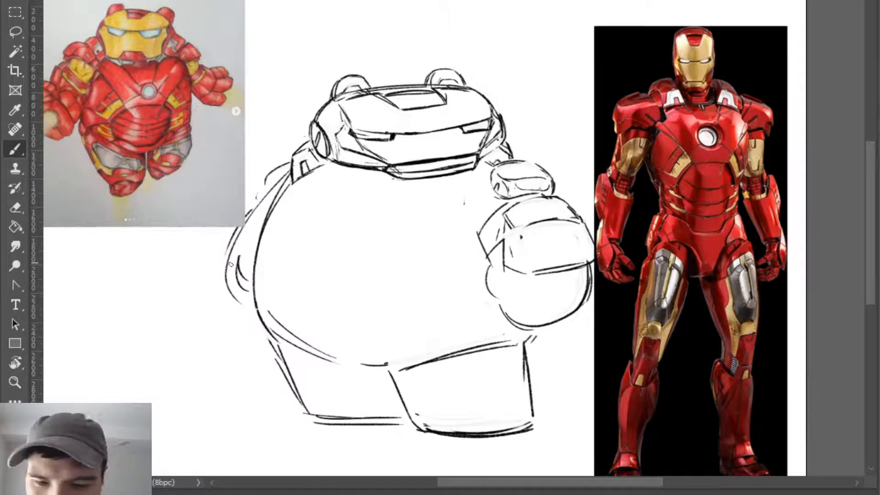
mouse_move(222, 274)
mouse_down()
mouse_move(251, 242)
mouse_move(251, 210)
mouse_move(249, 236)
mouse_up()
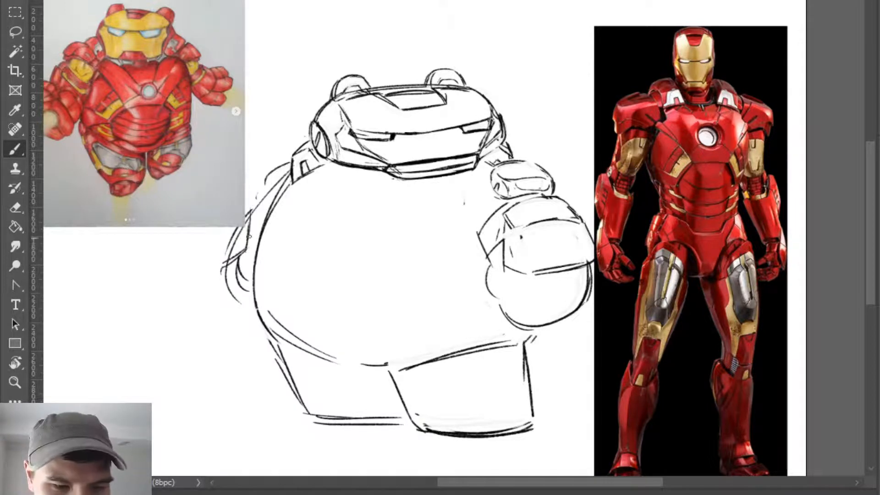
mouse_move(253, 201)
mouse_down()
mouse_move(225, 250)
mouse_move(233, 225)
mouse_move(219, 264)
mouse_up()
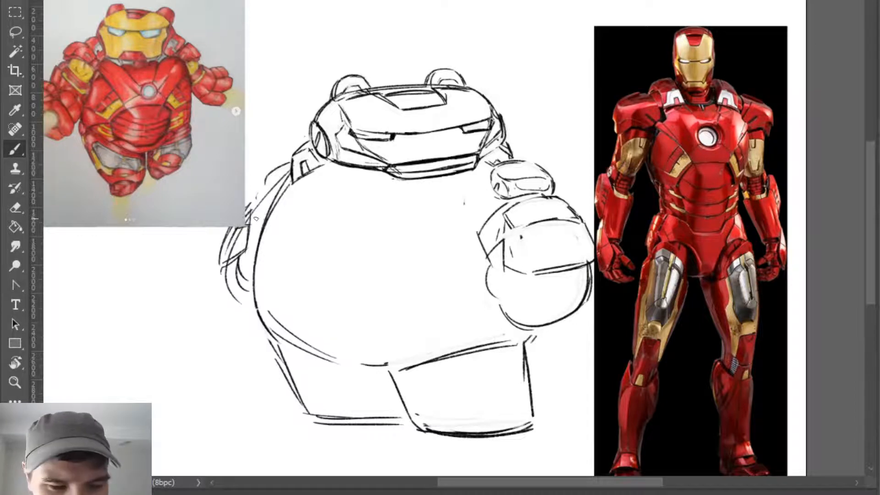
key(e)
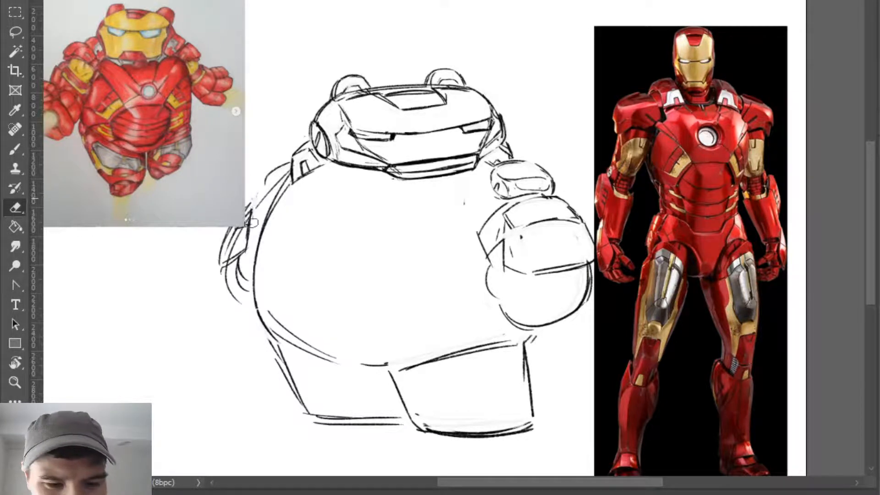
key(b)
drag(252, 219, 229, 301)
mouse_move(235, 263)
mouse_down()
mouse_move(250, 305)
mouse_move(232, 260)
mouse_up()
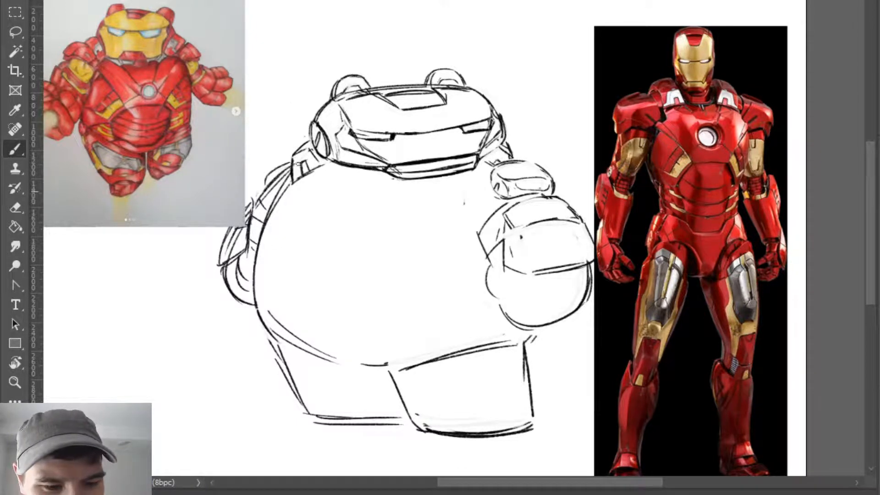
- Trim and redraw the upper outline of the shoulder above the lowered arm, undoing an unsuitable stroke
key(e)
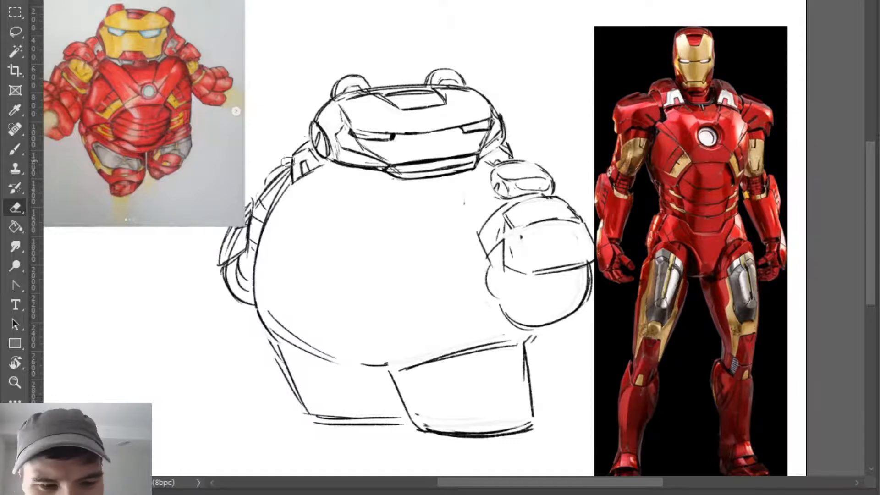
key(b)
mouse_move(290, 159)
mouse_down()
mouse_move(266, 172)
mouse_move(265, 193)
mouse_move(290, 159)
mouse_move(271, 167)
mouse_move(266, 191)
mouse_move(291, 159)
mouse_move(268, 172)
mouse_up()
key(ctrl+z)
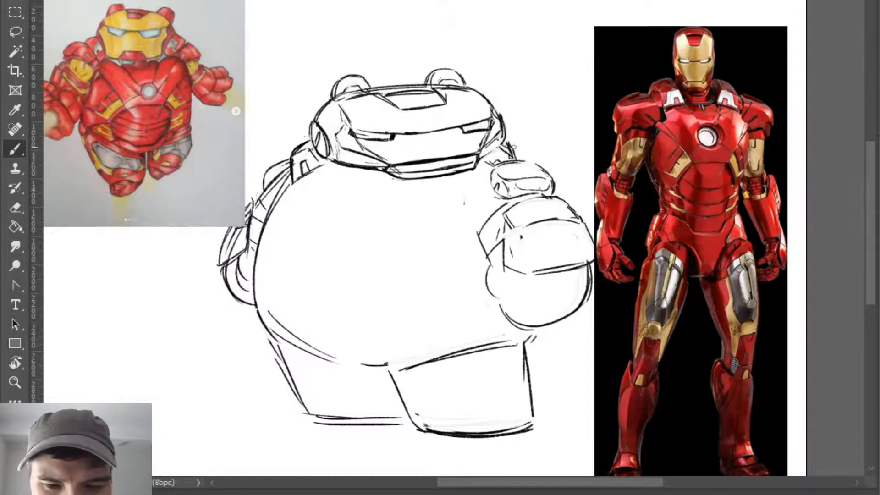
- Erase the excess strokes on the collar between the helmet and the raised arm's oval
key(ctrl)
key(e)
mouse_move(509, 143)
mouse_down()
mouse_move(516, 160)
mouse_move(506, 142)
mouse_up()
key(b)
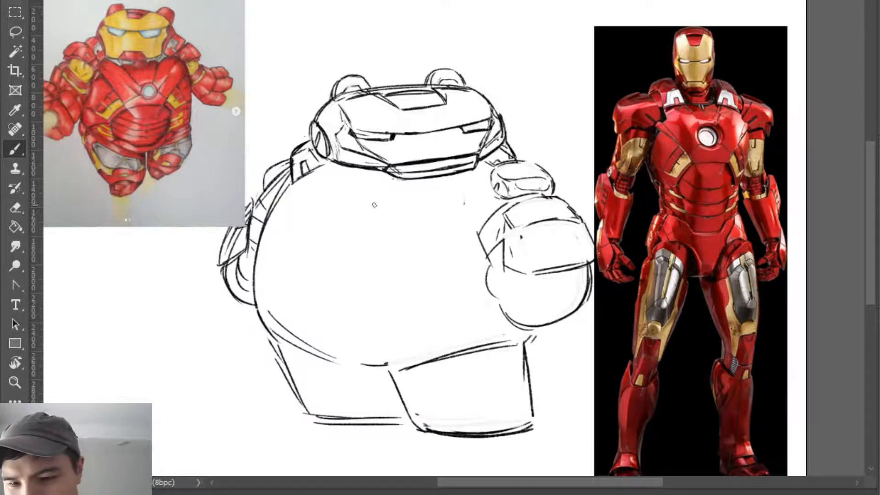
- Sketch the chest reactor as concentric circles below the chin, undoing unsuitable strokes
mouse_move(369, 192)
mouse_down()
mouse_move(359, 223)
mouse_move(364, 192)
mouse_move(383, 209)
mouse_move(341, 213)
mouse_move(369, 197)
mouse_move(347, 221)
mouse_move(377, 208)
mouse_move(371, 220)
mouse_move(353, 209)
mouse_move(373, 206)
mouse_move(348, 210)
mouse_move(379, 212)
mouse_move(349, 206)
mouse_move(374, 219)
mouse_move(373, 203)
mouse_move(357, 212)
mouse_move(352, 203)
mouse_move(367, 216)
mouse_move(361, 200)
mouse_move(375, 220)
mouse_move(370, 201)
mouse_move(370, 220)
mouse_up()
key(ctrl+z)
key(ctrl+z)
key(ctrl+z)
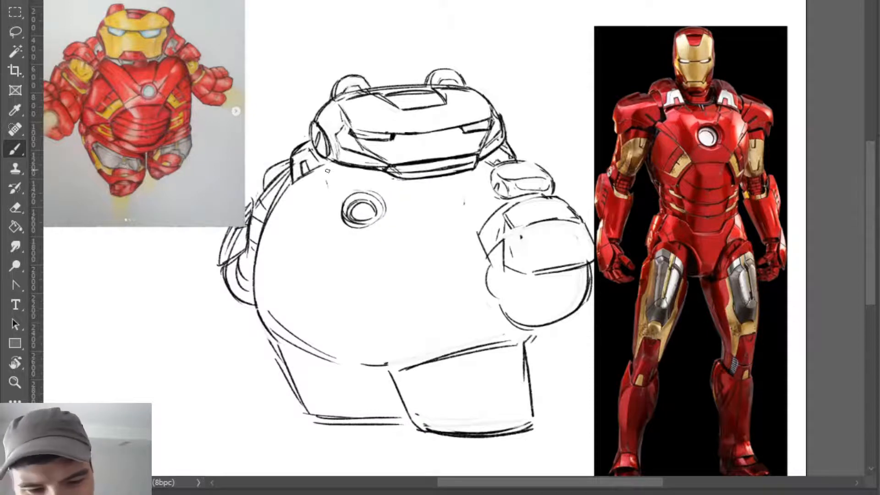
- Draw slanted chest panel lines on both sides of the reactor and reinforce the collar lines beside the helmet
drag(327, 171, 330, 197)
mouse_move(400, 206)
mouse_down()
mouse_move(451, 182)
mouse_move(476, 195)
mouse_move(460, 181)
mouse_move(394, 208)
mouse_move(446, 184)
mouse_up()
key(e)
key(b)
key(e)
key(b)
mouse_move(330, 184)
mouse_down()
mouse_move(328, 171)
mouse_move(338, 198)
mouse_up()
drag(315, 169, 328, 159)
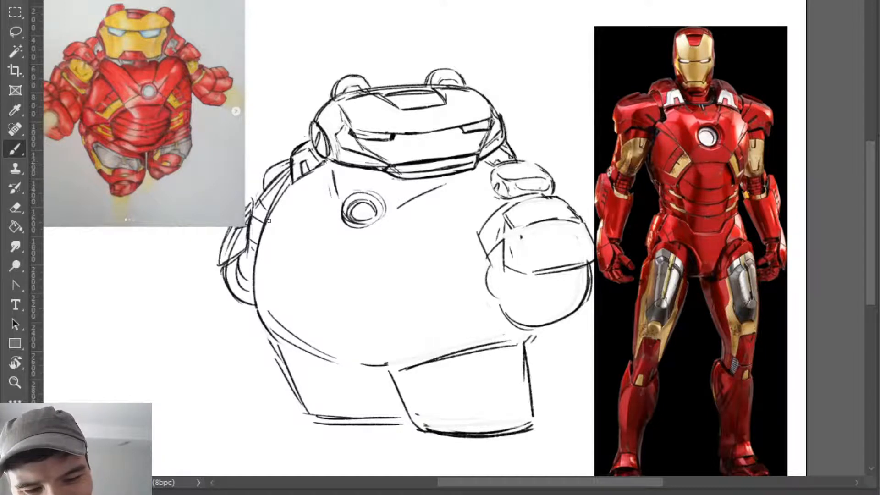
mouse_move(479, 159)
mouse_down()
mouse_move(497, 177)
mouse_move(482, 162)
mouse_move(508, 145)
mouse_up()
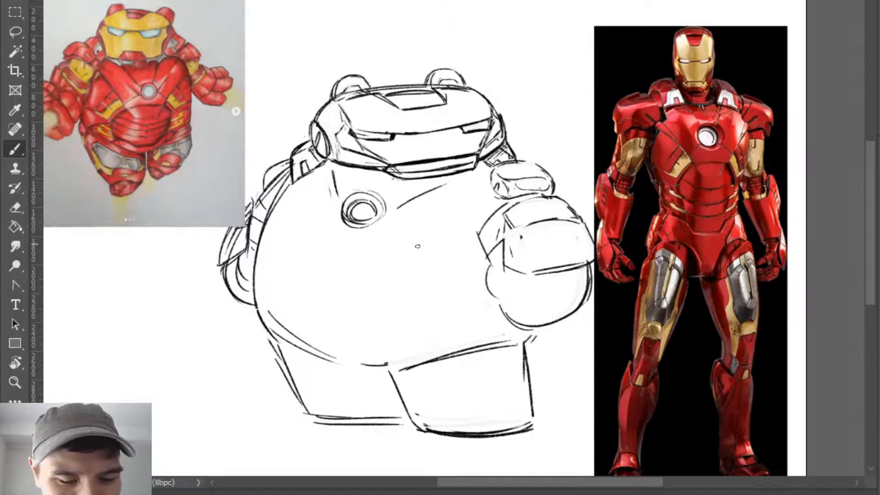
- Shorten the slanted chest line nearest the raised fist and redraw the reactor's circles rounder
key(e)
mouse_move(397, 209)
mouse_down()
mouse_move(440, 183)
mouse_move(388, 219)
mouse_move(432, 185)
mouse_up()
key(b)
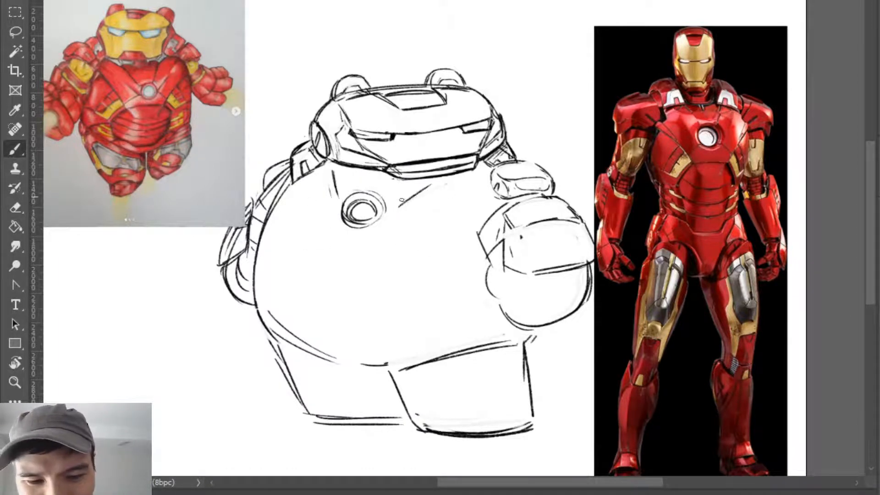
key(e)
mouse_move(367, 201)
mouse_down()
mouse_move(357, 222)
mouse_move(369, 205)
mouse_move(358, 218)
mouse_move(367, 200)
mouse_move(353, 202)
mouse_move(369, 202)
mouse_move(368, 226)
mouse_move(344, 219)
mouse_move(372, 197)
mouse_move(364, 194)
mouse_move(345, 206)
mouse_move(379, 205)
mouse_move(348, 199)
mouse_move(383, 215)
mouse_move(375, 194)
mouse_move(377, 226)
mouse_move(381, 208)
mouse_move(360, 231)
mouse_move(357, 202)
mouse_move(369, 220)
mouse_move(366, 201)
mouse_up()
key(b)
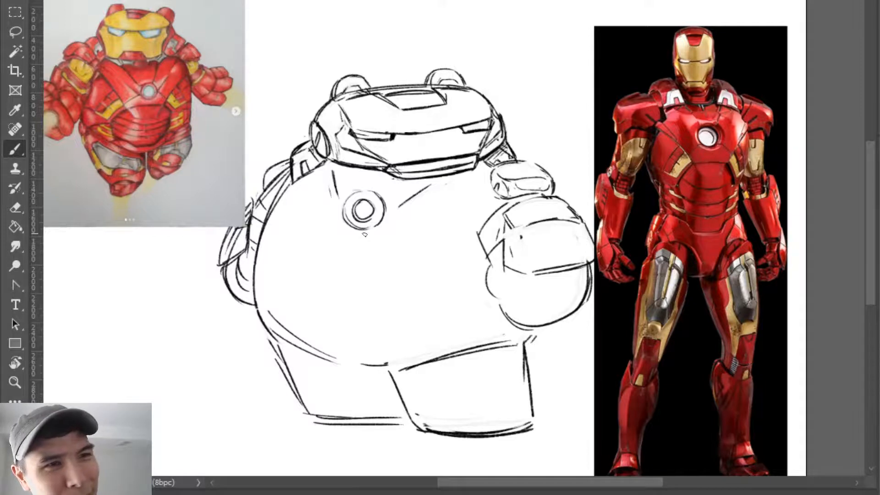
- Erase the slanted chest line between the reactor and the raised fist and redraw it closer to the chin
key(e)
drag(399, 206, 452, 185)
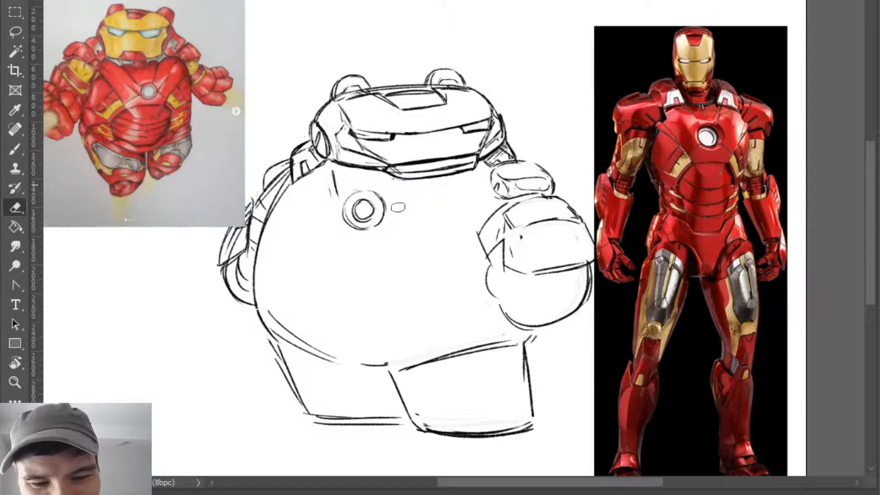
key(b)
key(e)
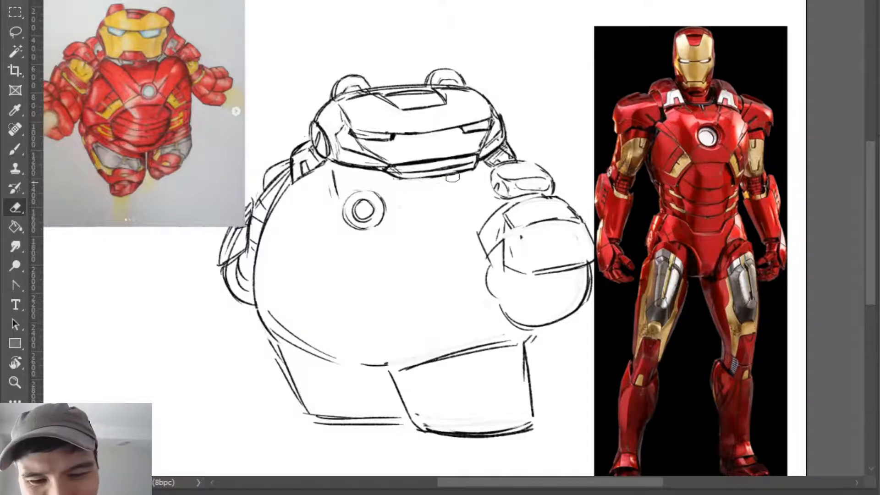
key(b)
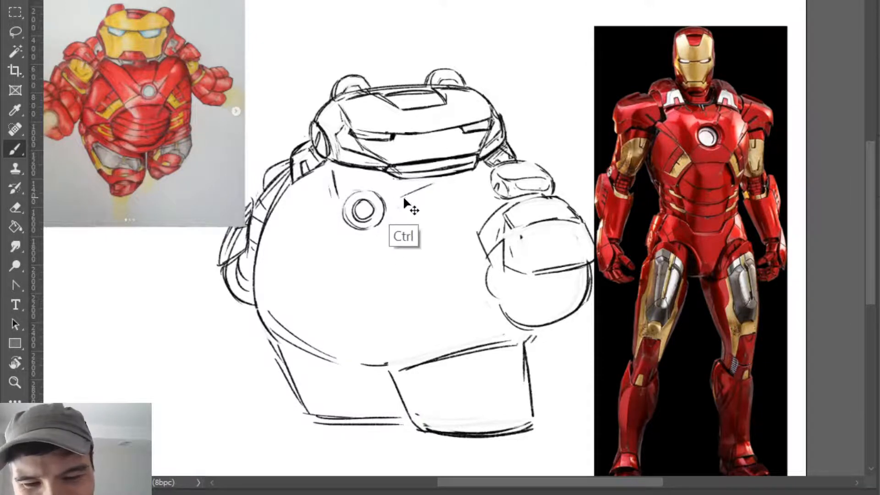
drag(393, 200, 423, 186)
- Redraw the chest panel lines running from the collar down beside the reactor, undoing a stroke below it
key(e)
mouse_move(334, 196)
mouse_down()
mouse_move(340, 178)
mouse_move(329, 212)
mouse_up()
key(b)
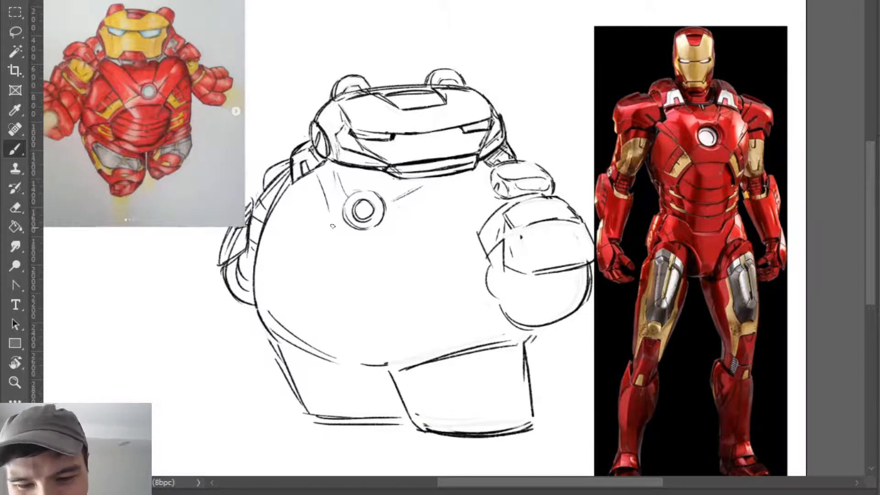
drag(388, 236, 416, 206)
key(ctrl+z)
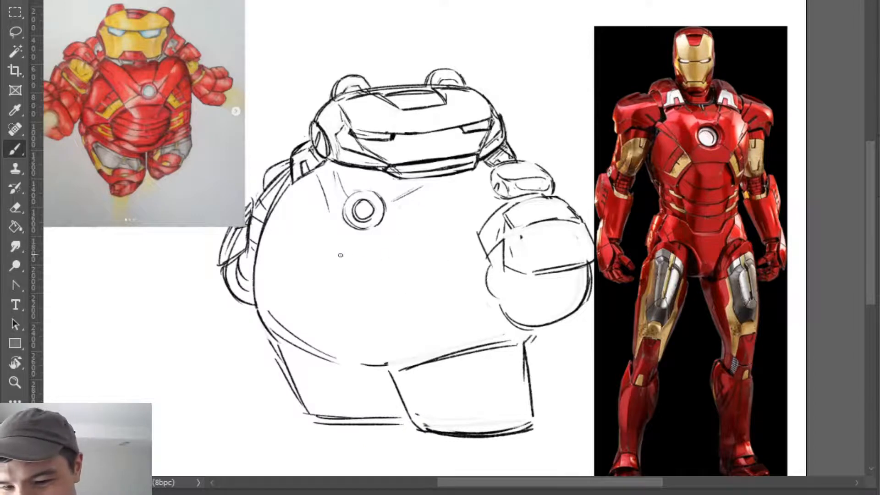
- Draw a curved waist line across the belly below the reactor, with a slanted panel line descending near each end
drag(323, 251, 476, 259)
drag(280, 254, 393, 250)
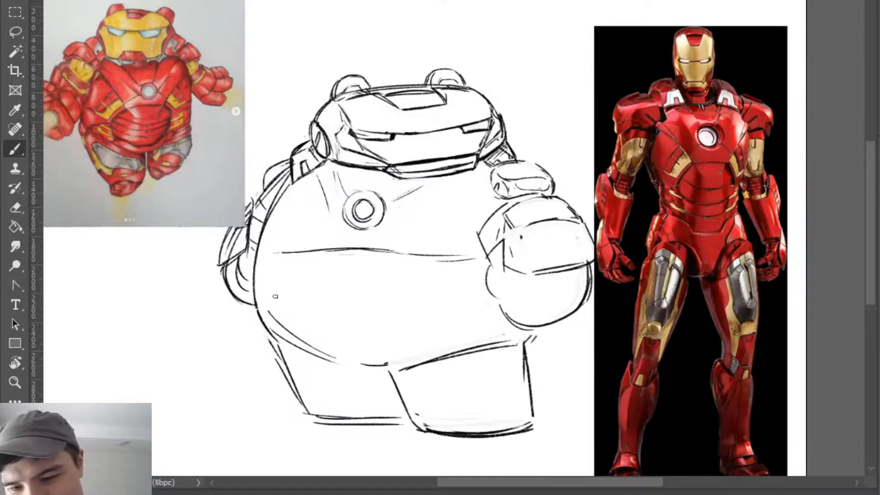
drag(287, 258, 267, 298)
drag(430, 264, 445, 302)
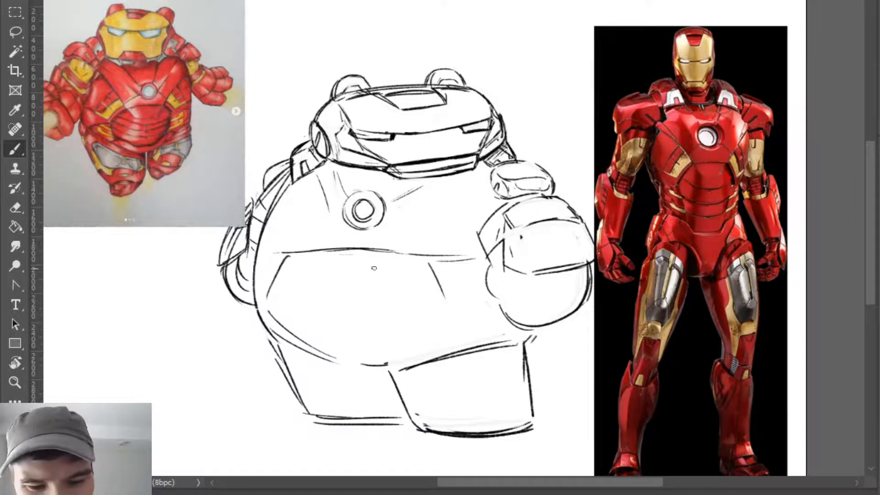
- Draw a centre line down the belly and replace the slanted line nearest the fist with one closer to the middle
drag(339, 268, 335, 320)
key(e)
mouse_move(431, 262)
mouse_down()
mouse_move(442, 295)
mouse_move(433, 264)
mouse_move(408, 311)
mouse_up()
key(b)
key(e)
- Erase the reactor and the middle of the waist line, and redraw the belly's centre line as a long curve
drag(336, 252, 386, 253)
drag(294, 252, 404, 252)
mouse_move(379, 205)
mouse_down()
mouse_move(373, 194)
mouse_move(358, 223)
mouse_move(362, 207)
mouse_move(322, 278)
mouse_move(334, 360)
mouse_up()
key(b)
key(e)
key(ctrl+z)
drag(340, 258, 343, 348)
mouse_move(341, 250)
mouse_down()
mouse_move(359, 207)
mouse_move(330, 268)
mouse_up()
key(b)
drag(336, 221, 342, 338)
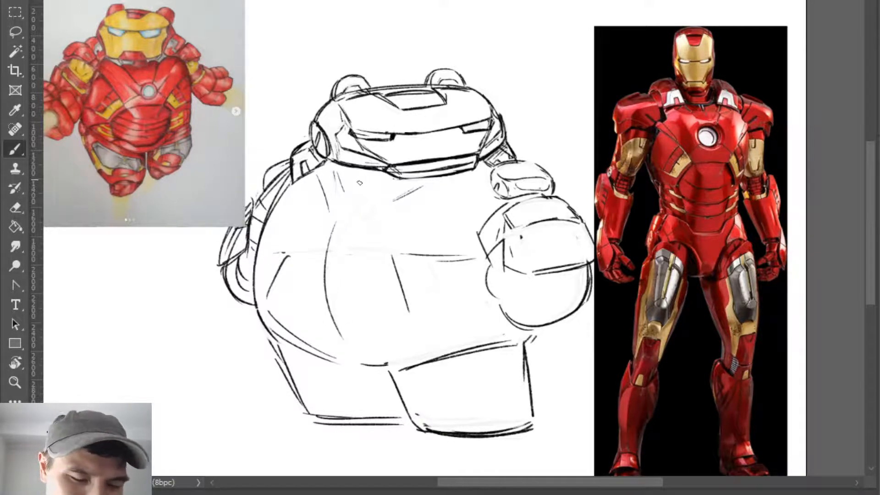
- Redraw the reactor as small concentric circles at the upper end of the belly's centre curve, undoing unsuitable strokes
key(e)
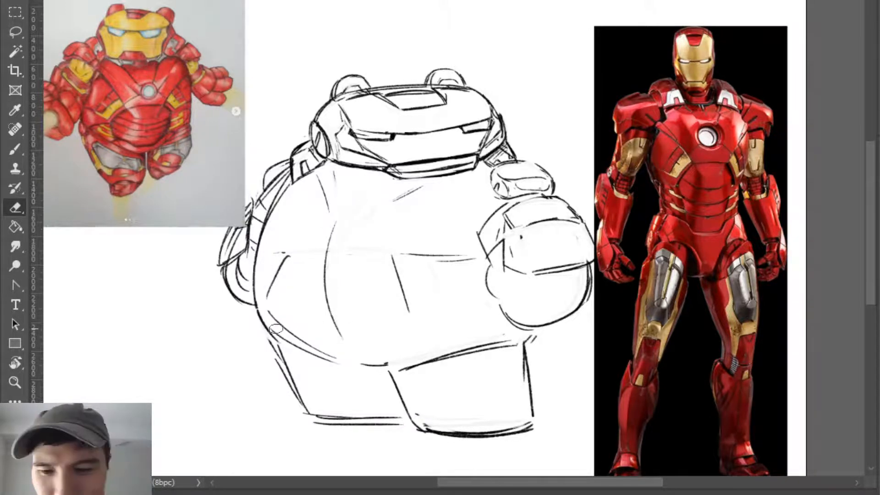
key(b)
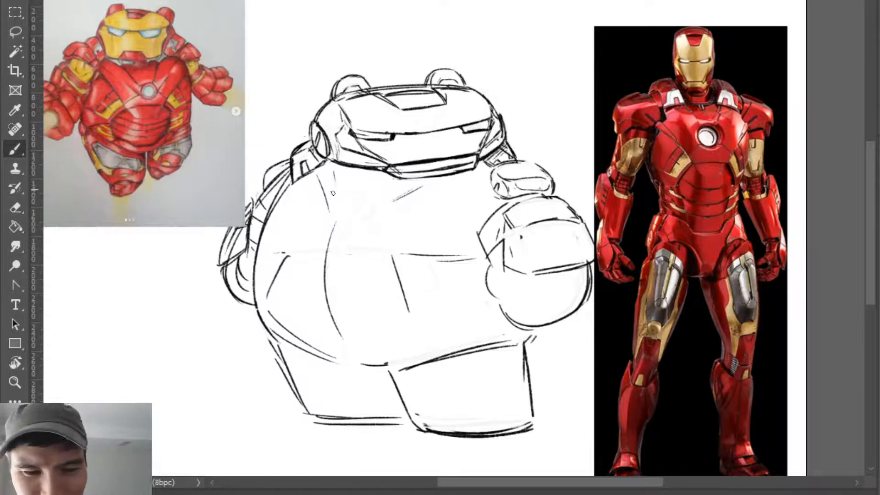
mouse_move(334, 193)
mouse_down()
mouse_move(351, 183)
mouse_move(329, 200)
mouse_move(365, 209)
mouse_move(365, 196)
mouse_move(344, 216)
mouse_move(337, 211)
mouse_move(352, 199)
mouse_move(338, 210)
mouse_move(342, 202)
mouse_up()
key(ctrl+z)
key(ctrl+z)
key(ctrl+z)
key(ctrl+z)
key(ctrl+z)
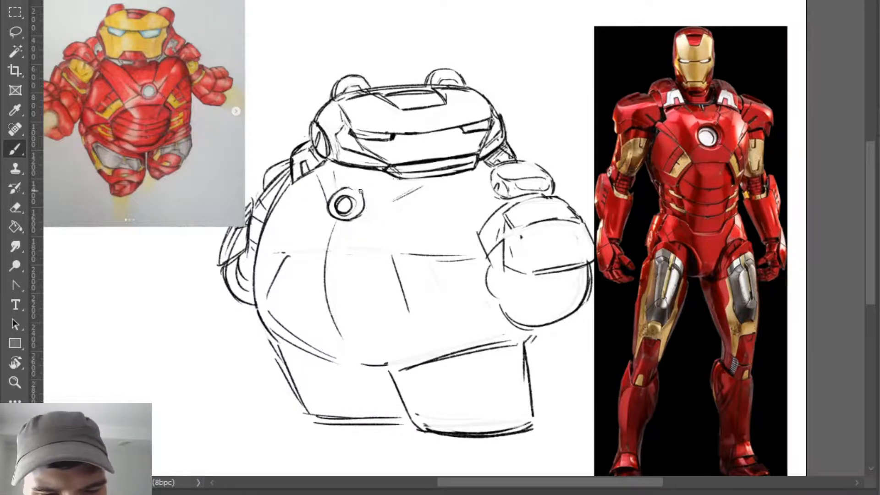
- Refine the reactor's outer rim and add a thicker inner ring for depth
key(e)
key(b)
drag(361, 211, 350, 221)
key(e)
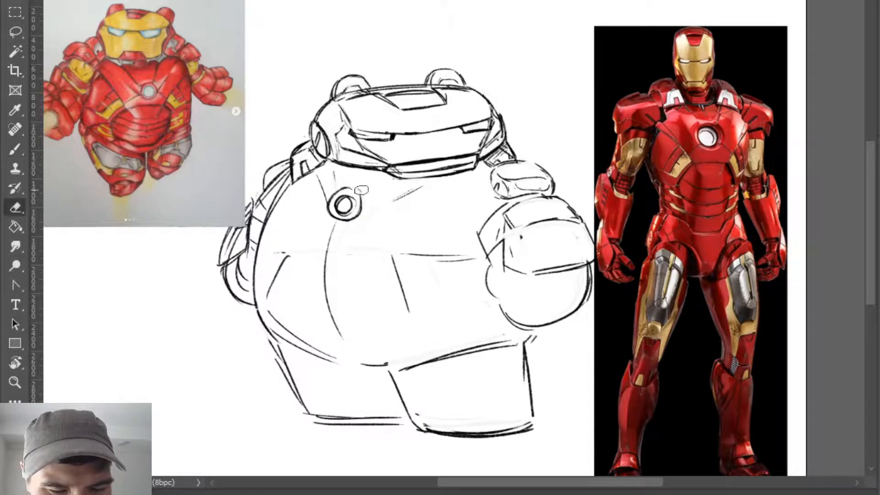
key(b)
mouse_move(361, 191)
mouse_down()
mouse_move(356, 218)
mouse_move(345, 221)
mouse_move(357, 212)
mouse_move(333, 204)
mouse_move(360, 212)
mouse_move(344, 217)
mouse_up()
key(e)
key(b)
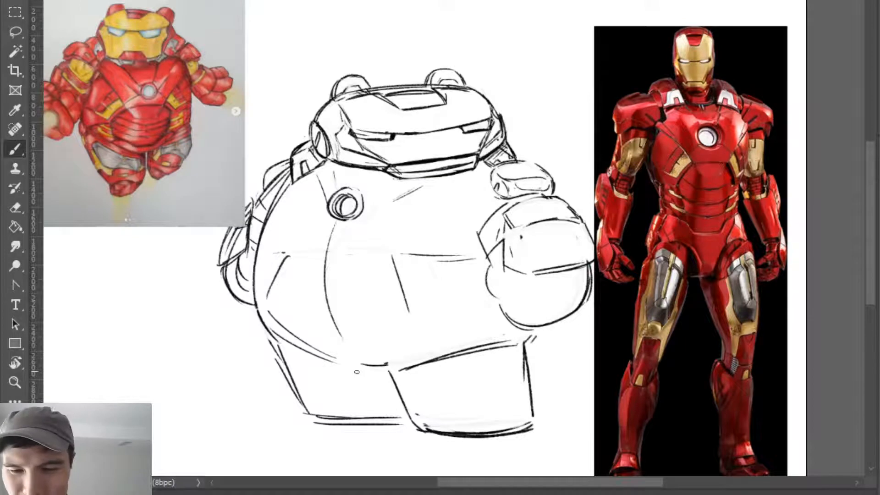
- Draw a line from the reactor toward the chin and surround the reactor with another ring and a large circular chest panel
drag(373, 191, 396, 181)
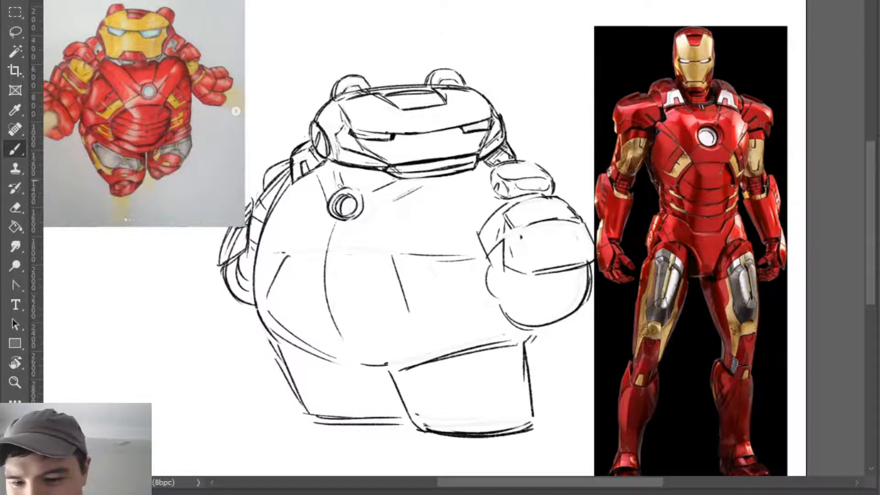
mouse_move(326, 202)
mouse_down()
mouse_move(339, 185)
mouse_move(365, 216)
mouse_up()
mouse_move(394, 180)
mouse_down()
mouse_move(368, 189)
mouse_move(389, 246)
mouse_up()
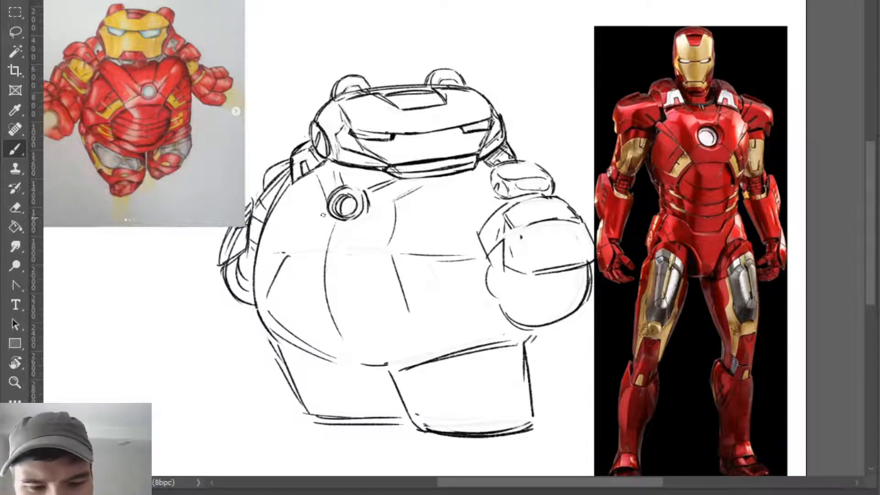
key(ctrl)
mouse_move(329, 182)
mouse_down()
mouse_move(300, 229)
mouse_move(311, 252)
mouse_move(305, 236)
mouse_move(316, 252)
mouse_move(361, 255)
mouse_move(389, 235)
mouse_up()
drag(395, 201, 384, 245)
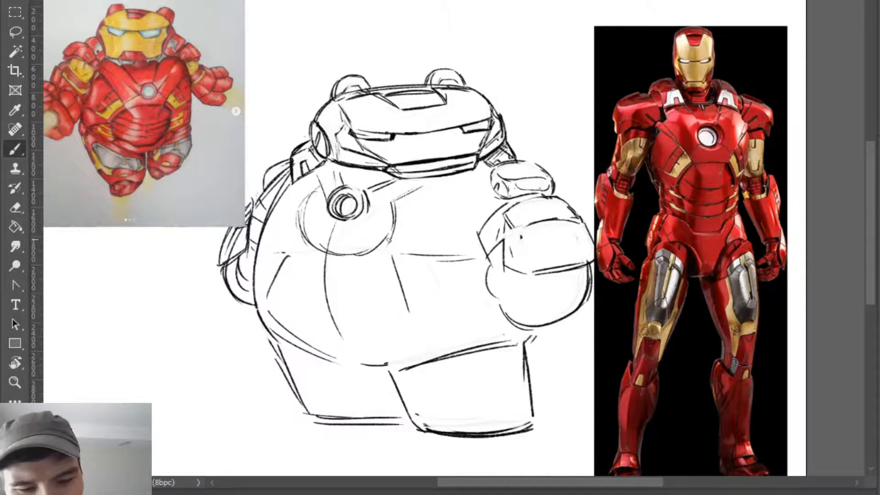
- Draw curved panel lines from the large chest circle down toward both sides of the belly, replacing the old slanted line
key(e)
key(b)
mouse_move(277, 277)
mouse_down()
mouse_move(302, 237)
mouse_move(270, 280)
mouse_up()
key(e)
key(b)
drag(297, 236, 265, 281)
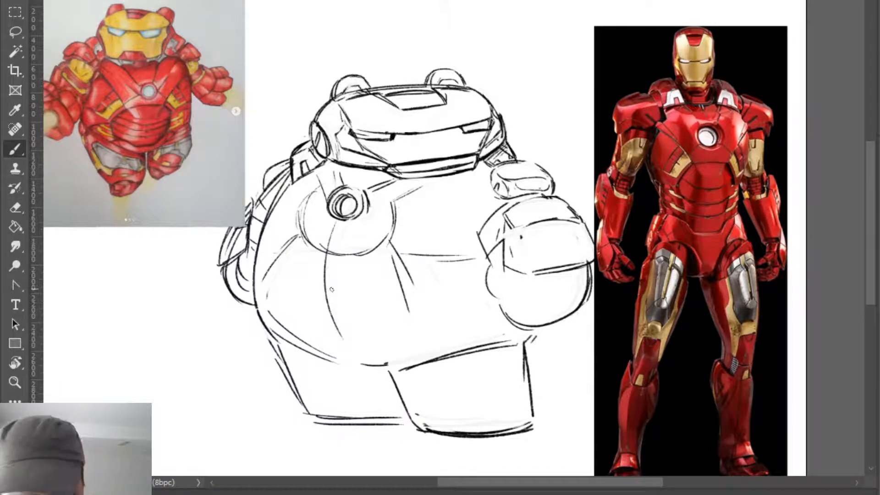
- Draw a thick, slightly curved edge across the lower part of the large chest circle, undoing the first attempt
drag(295, 244, 360, 263)
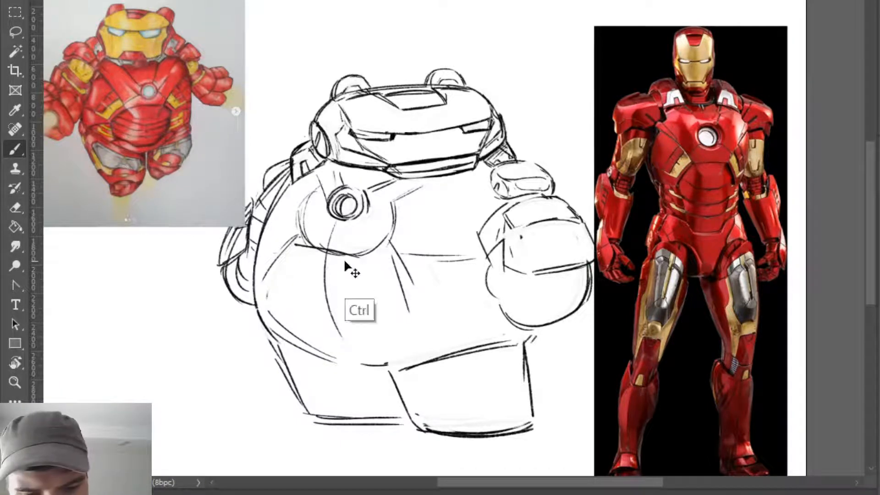
key(ctrl+z)
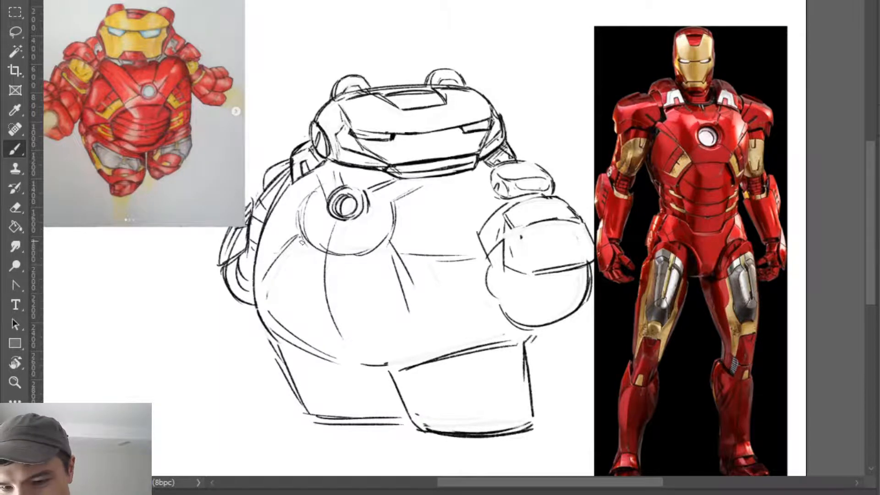
mouse_move(303, 242)
mouse_down()
mouse_move(365, 259)
mouse_move(361, 248)
mouse_move(309, 249)
mouse_move(363, 261)
mouse_move(303, 241)
mouse_move(357, 258)
mouse_up()
key(e)
key(b)
drag(304, 248, 357, 258)
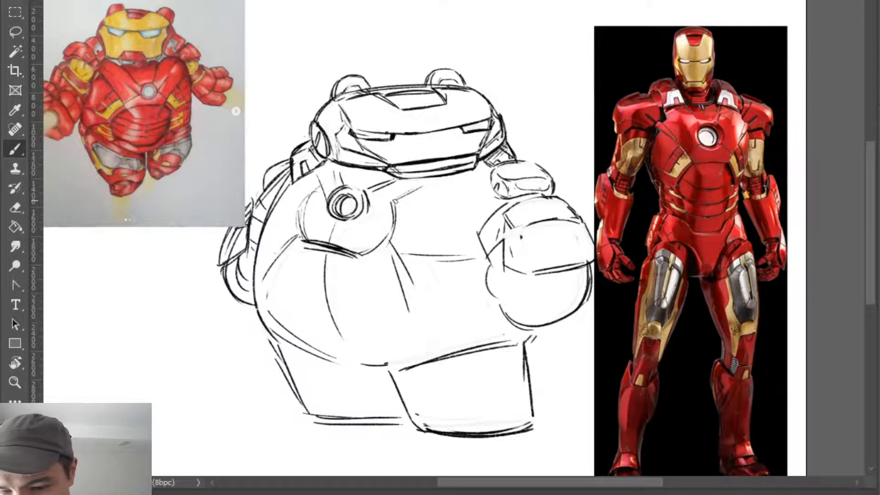
- Draw a slanted line across the near side of the chest and split the band below it with two short vertical lines
key(e)
key(b)
key(e)
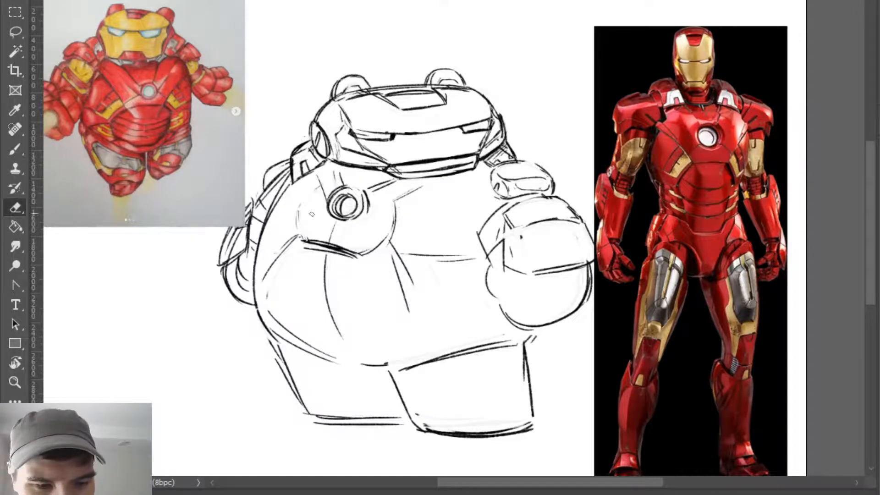
key(b)
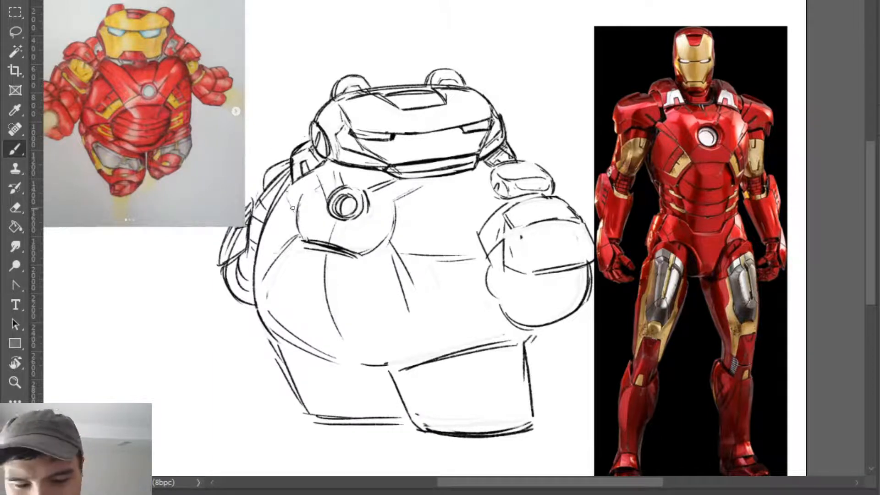
drag(278, 196, 295, 205)
drag(406, 223, 493, 199)
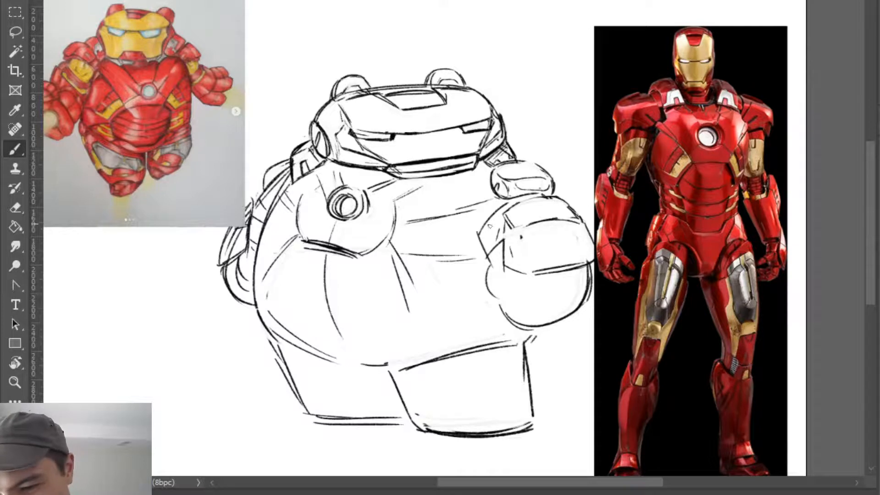
drag(436, 217, 441, 263)
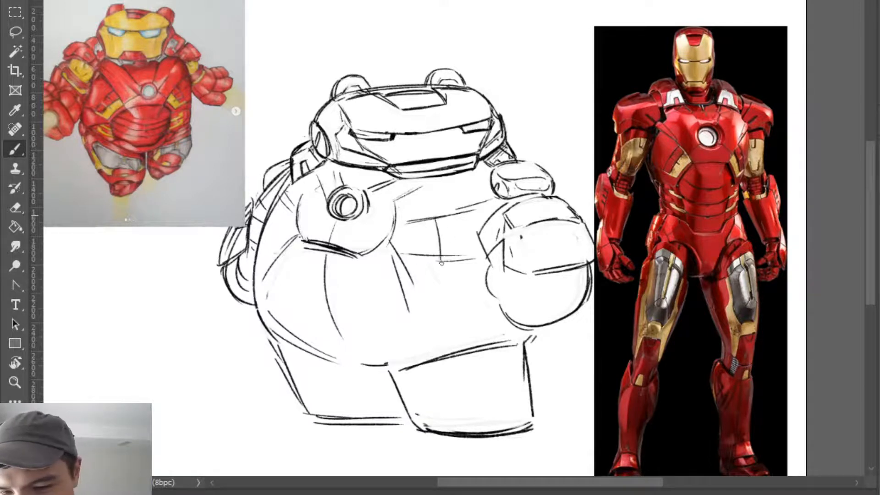
key(ctrl+z)
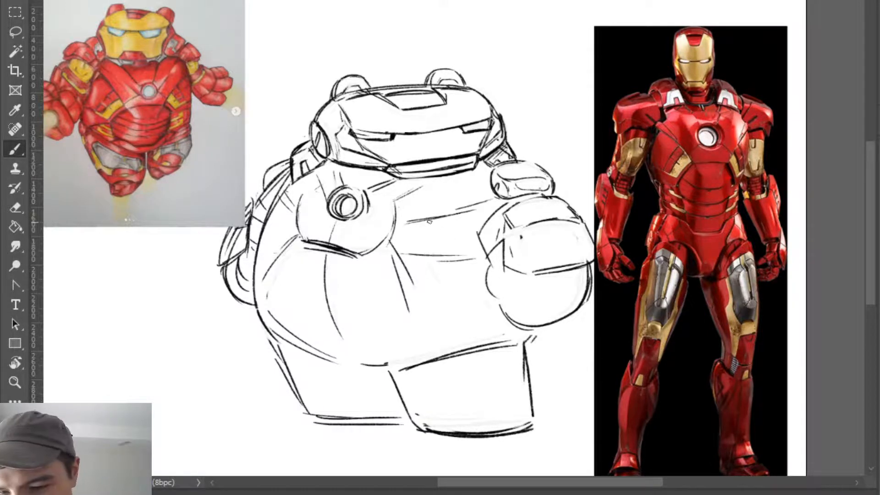
drag(432, 219, 440, 257)
drag(415, 222, 418, 256)
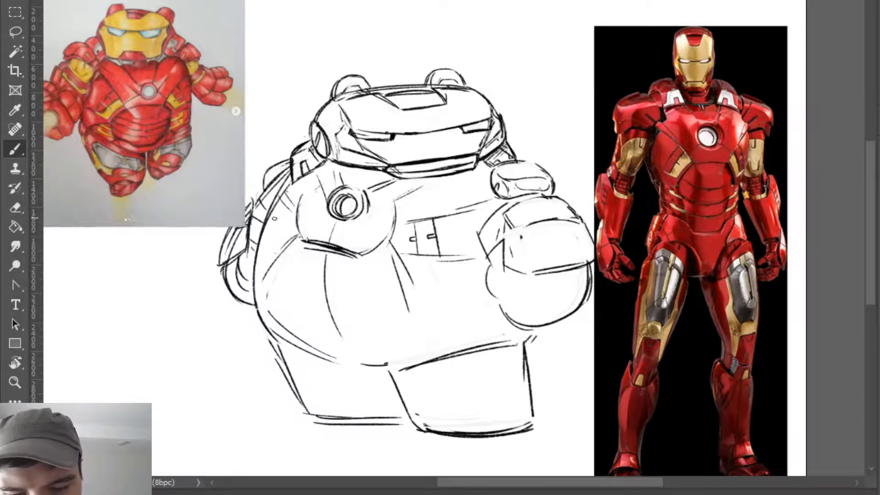
- Draw a matching divided panel with small detail marks on the far side of the chest, beside the large circle
drag(294, 204, 287, 208)
drag(275, 226, 265, 257)
key(ctrl+z)
drag(267, 227, 284, 243)
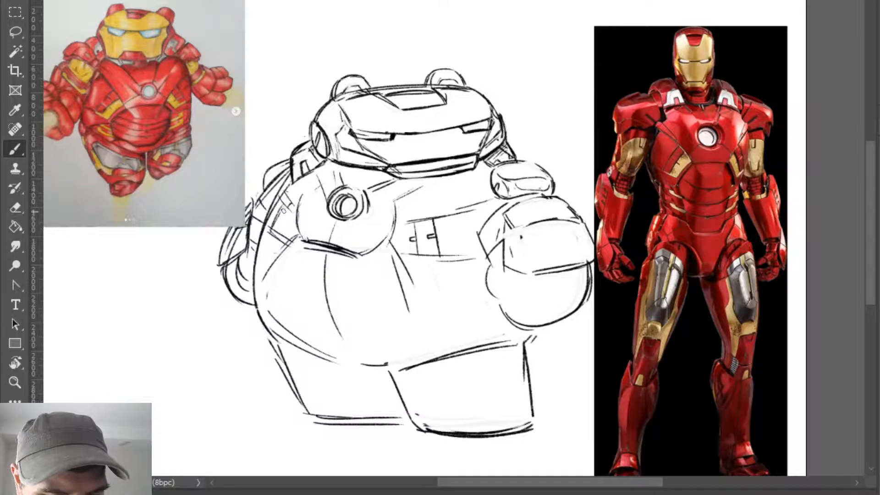
drag(283, 210, 277, 237)
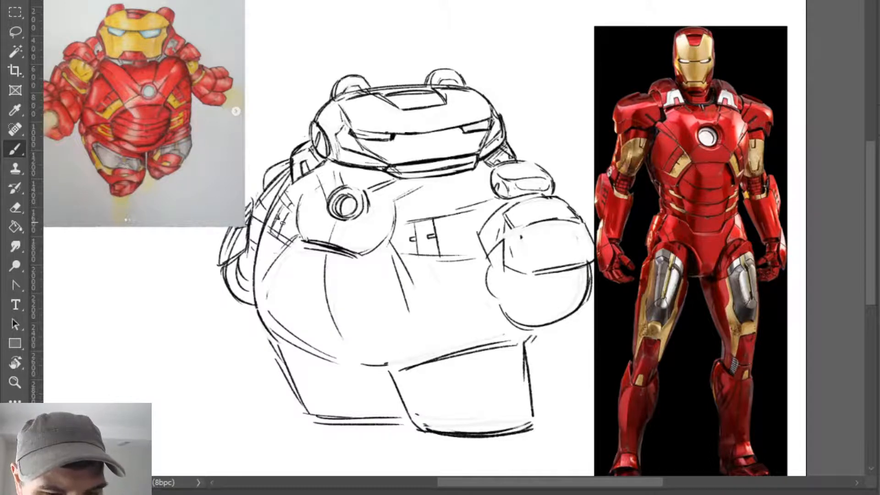
drag(276, 238, 295, 247)
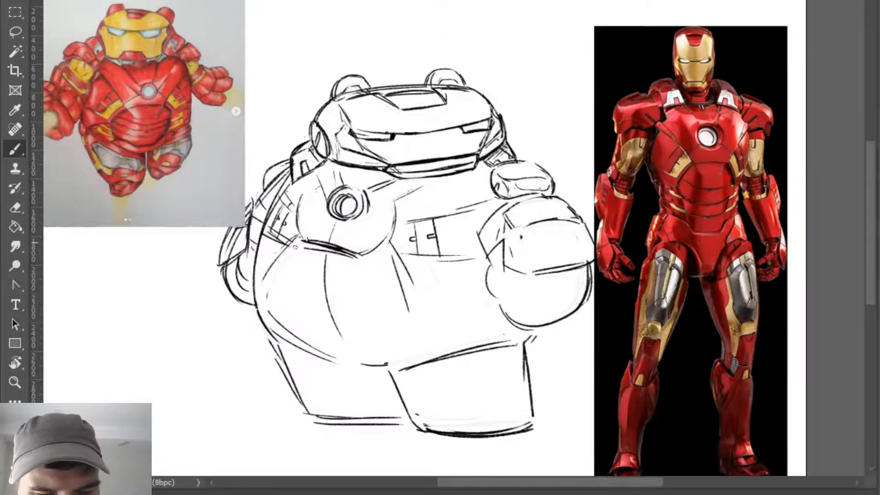
- Strengthen the lower and upper edges of the divided panel on the near side of the chest
mouse_move(410, 259)
mouse_down()
mouse_move(474, 255)
mouse_move(411, 259)
mouse_move(456, 232)
mouse_move(437, 259)
mouse_move(437, 251)
mouse_move(452, 260)
mouse_move(414, 254)
mouse_move(433, 262)
mouse_move(425, 261)
mouse_move(488, 258)
mouse_up()
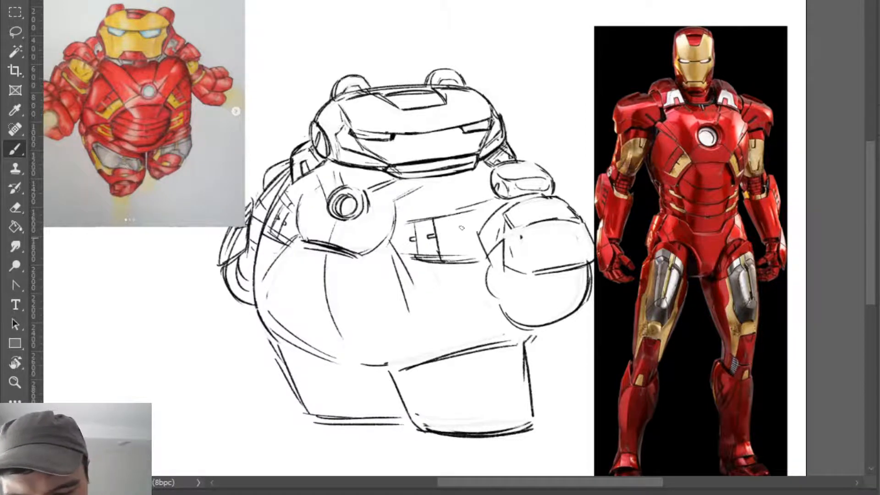
mouse_move(433, 218)
mouse_down()
mouse_move(492, 199)
mouse_move(406, 224)
mouse_up()
key(e)
key(b)
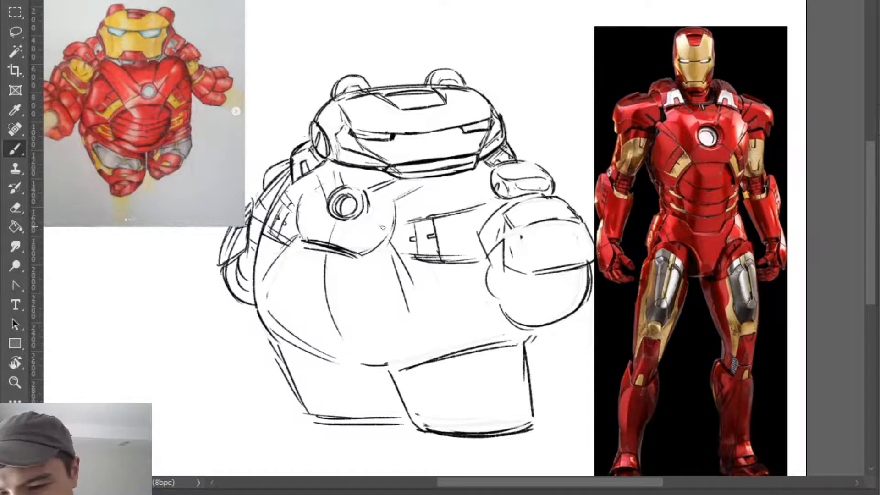
- Thin the thick lower edge of the chest circle with the eraser and add short lines radiating from the reactor
key(e)
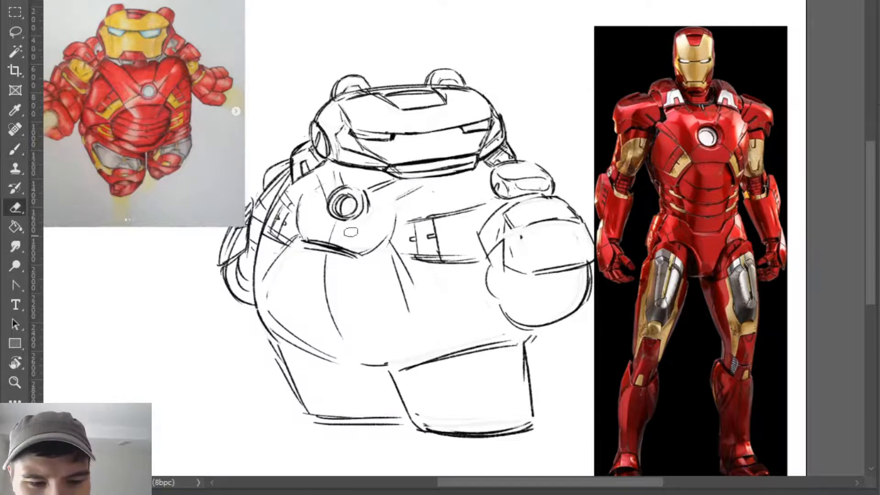
drag(317, 238, 363, 253)
key(b)
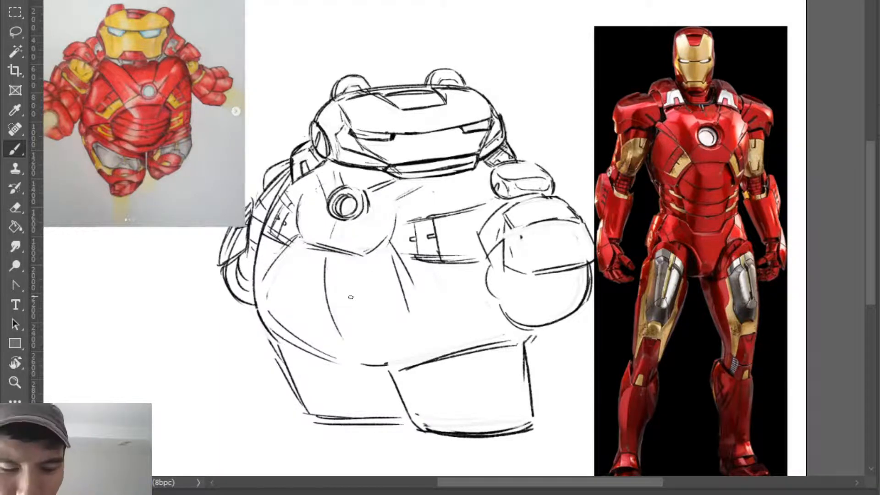
drag(362, 221, 369, 237)
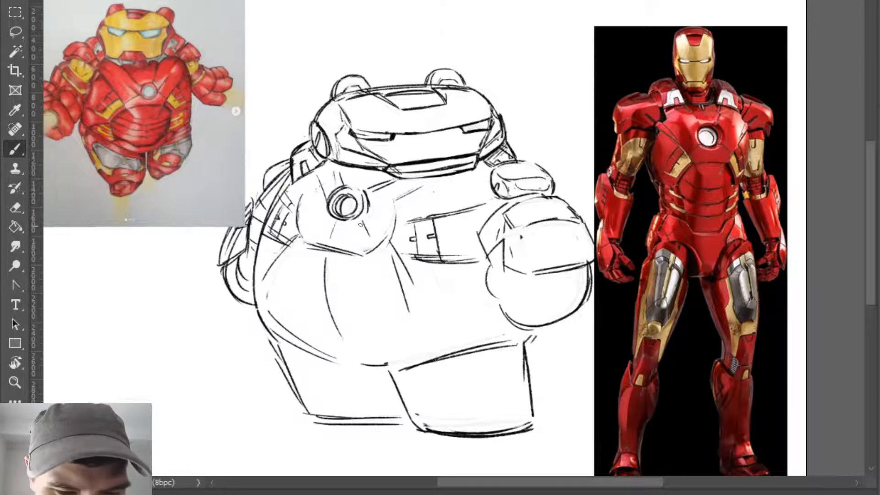
drag(301, 229, 324, 217)
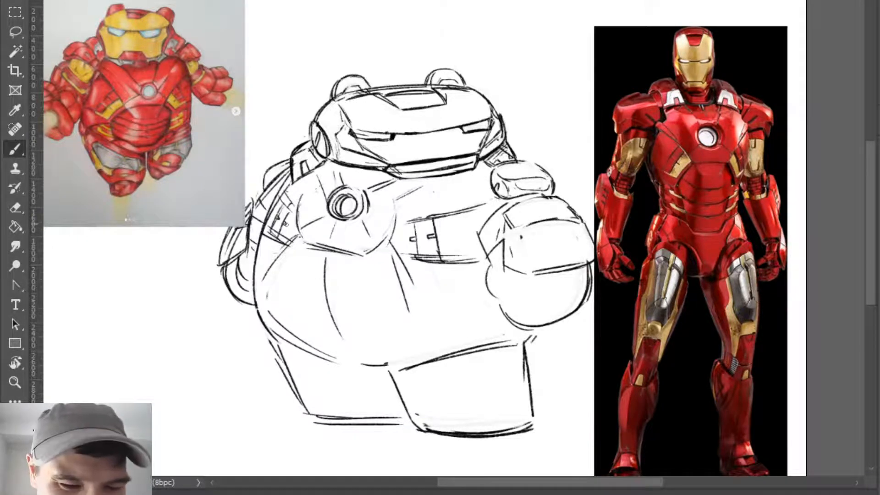
key(e)
mouse_move(320, 176)
mouse_down()
mouse_move(328, 195)
mouse_move(321, 252)
mouse_up()
key(b)
key(ctrl+z)
key(ctrl+z)
key(ctrl+z)
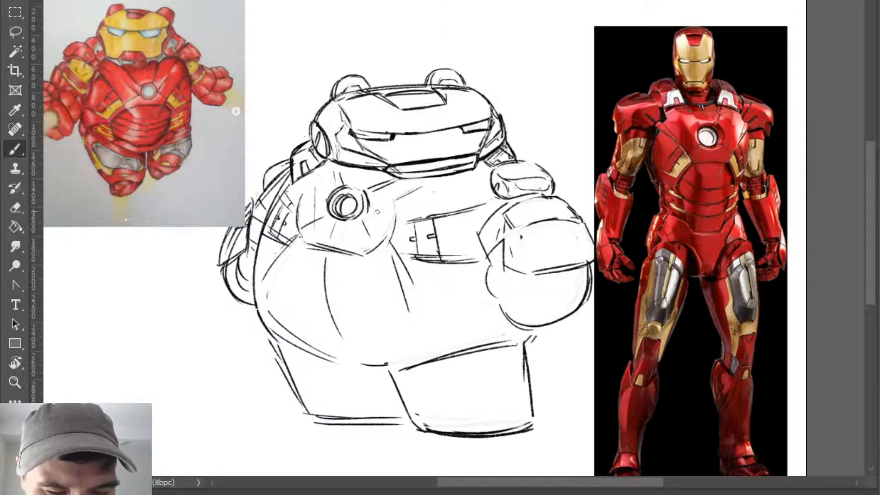
drag(367, 229, 419, 189)
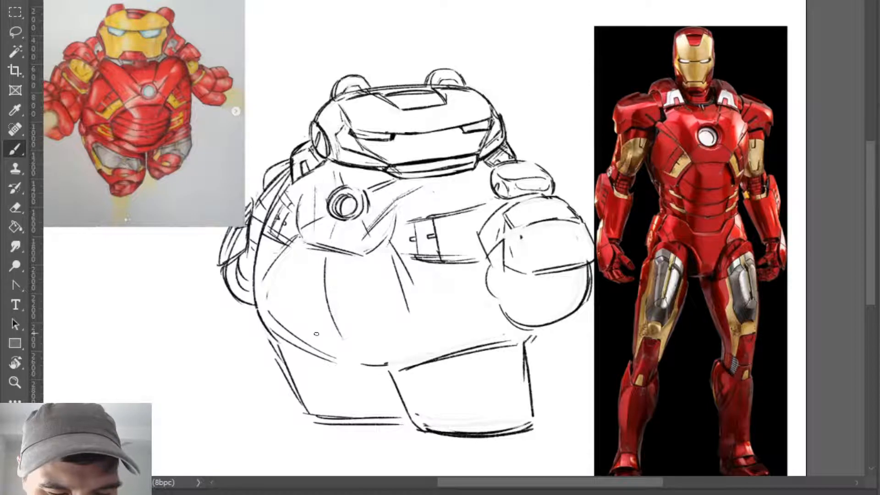
key(ctrl+z)
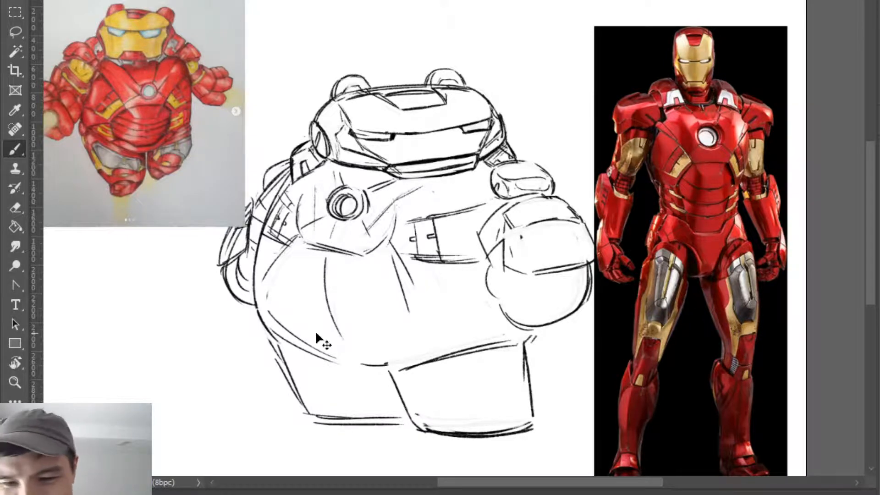
key(ctrl+z)
drag(390, 199, 387, 229)
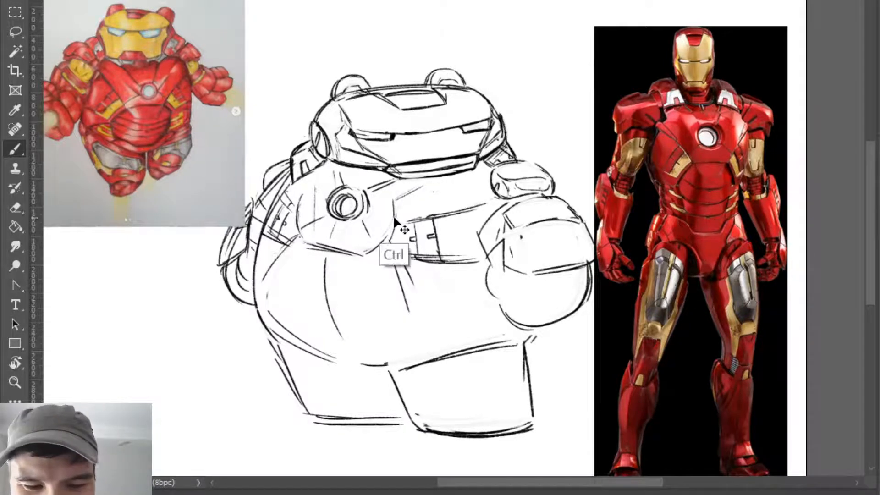
key(ctrl+z)
- Draw a steep edge on the near side of the reactor and a panel line running from it toward the shoulder
drag(390, 198, 382, 238)
mouse_move(388, 199)
mouse_down()
mouse_move(442, 186)
mouse_move(386, 200)
mouse_move(443, 185)
mouse_up()
key(e)
key(b)
- Reshape the far side and lower edge of the circular chest panel into an angular plate around the reactor
mouse_move(334, 167)
mouse_down()
mouse_move(341, 185)
mouse_move(335, 165)
mouse_move(325, 172)
mouse_up()
mouse_move(313, 172)
mouse_down()
mouse_move(302, 236)
mouse_move(315, 189)
mouse_move(300, 233)
mouse_up()
key(e)
key(b)
mouse_move(308, 193)
mouse_down()
mouse_move(319, 249)
mouse_move(312, 252)
mouse_move(317, 194)
mouse_move(312, 247)
mouse_move(317, 215)
mouse_move(311, 220)
mouse_move(367, 227)
mouse_move(376, 250)
mouse_up()
key(e)
key(b)
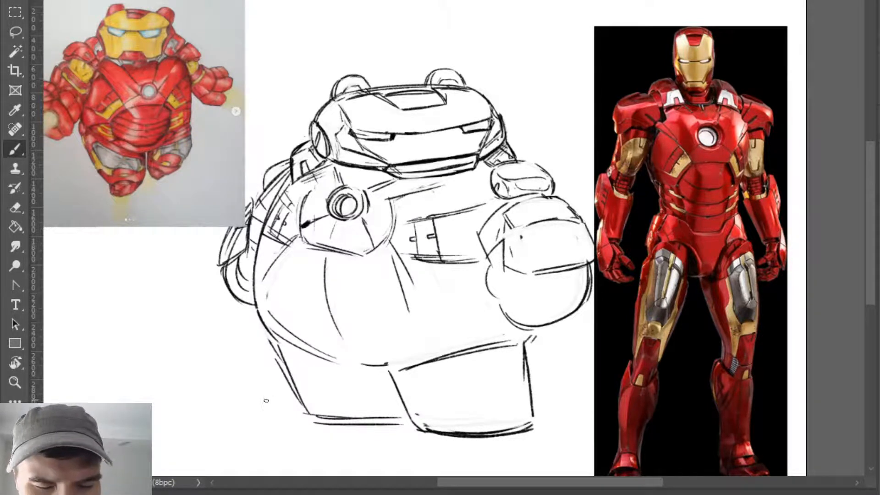
- Clean up below the chest plate and draw a curved panel line from its lower corner down the near side of the belly
key(e)
drag(328, 261, 373, 256)
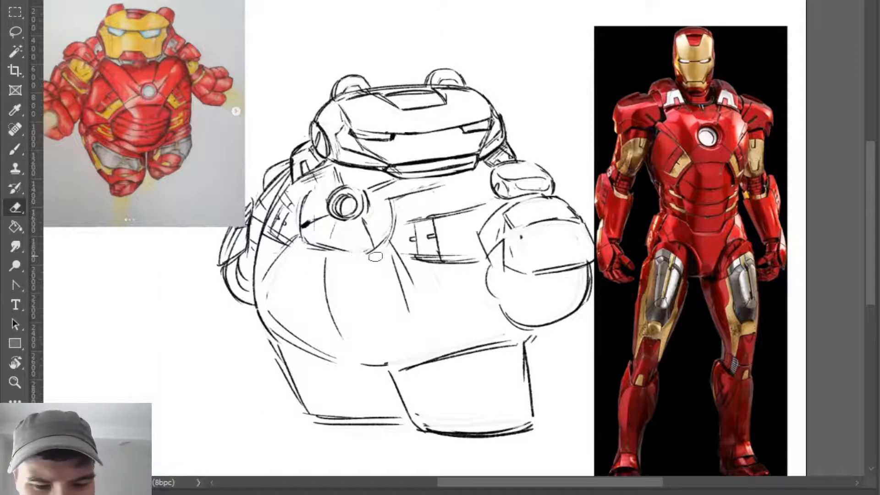
key(b)
mouse_move(306, 245)
mouse_down()
mouse_move(363, 254)
mouse_move(390, 276)
mouse_move(393, 307)
mouse_up()
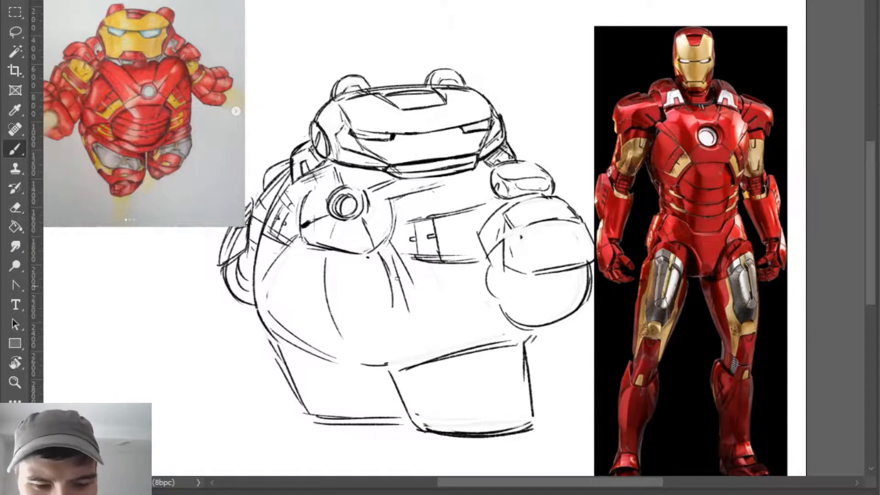
- Erase the divided side panels on both sides of the chest
key(e)
mouse_move(416, 253)
mouse_down()
mouse_move(417, 210)
mouse_move(412, 258)
mouse_up()
alt+right_click(424, 230)
mouse_move(417, 211)
mouse_down()
mouse_move(417, 260)
mouse_move(440, 251)
mouse_move(430, 221)
mouse_move(425, 253)
mouse_move(478, 260)
mouse_move(407, 242)
mouse_up()
mouse_move(291, 202)
mouse_down()
mouse_move(275, 229)
mouse_move(286, 194)
mouse_move(300, 227)
mouse_up()
key(b)
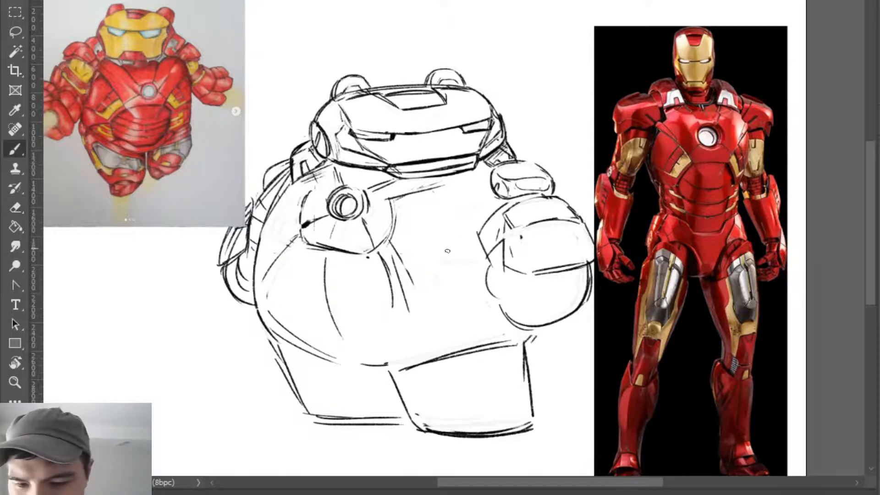
- Draw a long slanted line from the chest plate toward the raised arm and a divided side panel with small details beneath it
drag(376, 252, 497, 210)
drag(399, 298, 456, 289)
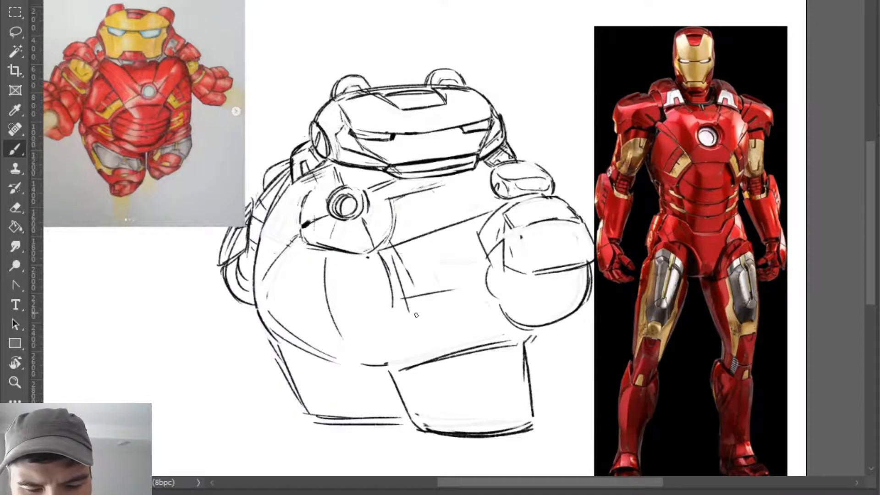
mouse_move(407, 247)
mouse_down()
mouse_move(415, 288)
mouse_move(410, 268)
mouse_up()
drag(426, 235, 440, 295)
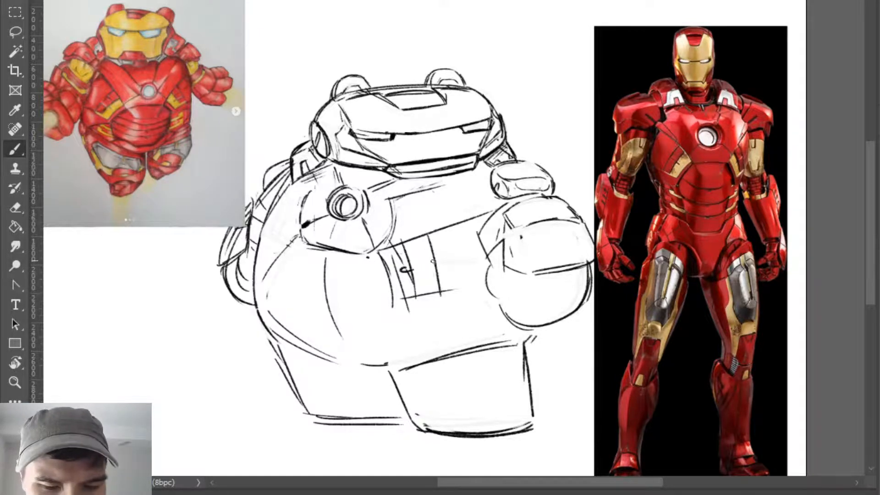
- Draw panel lines on the far side of the torso and a thick angled edge along that side of the chest plate
mouse_move(258, 256)
mouse_down()
mouse_move(285, 243)
mouse_move(267, 277)
mouse_move(290, 214)
mouse_move(300, 230)
mouse_up()
drag(285, 201, 294, 228)
drag(279, 198, 295, 227)
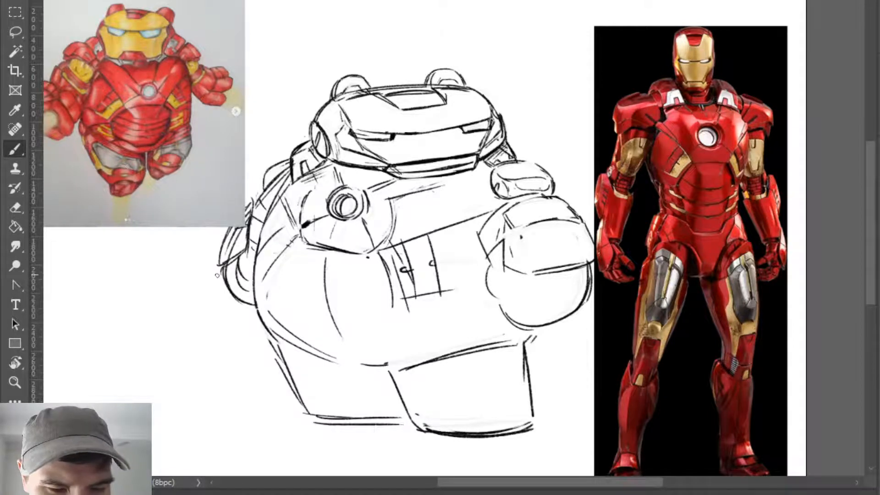
mouse_move(292, 180)
mouse_down()
mouse_move(277, 196)
mouse_move(301, 237)
mouse_up()
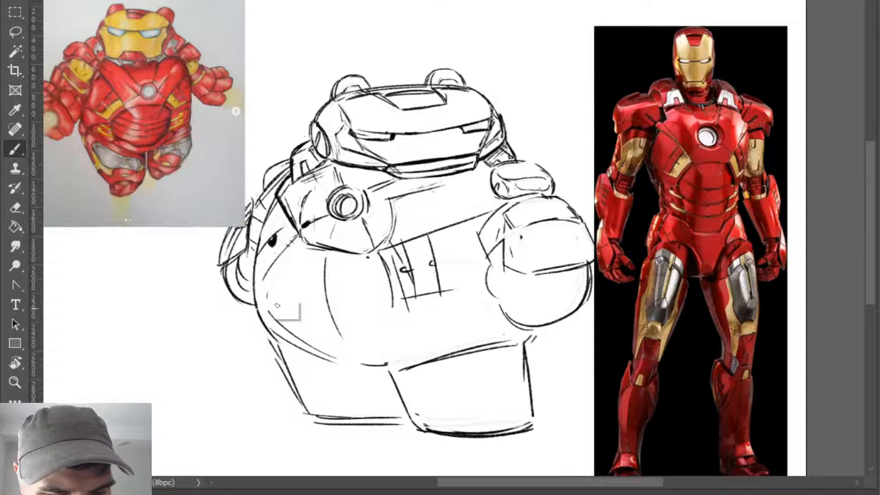
drag(259, 273, 292, 234)
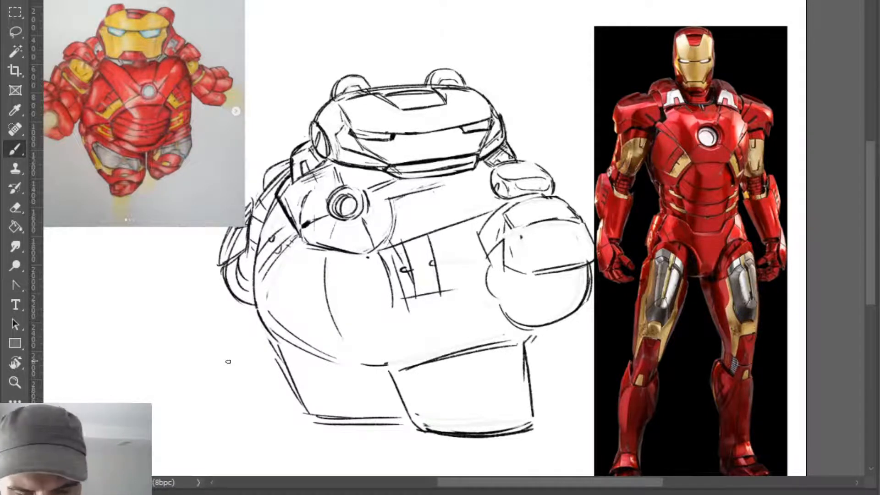
- Draw curved abdominal plate lines across the belly and enclose them with a side line and a rounded lower contour
mouse_move(297, 287)
mouse_down()
mouse_move(365, 306)
mouse_move(380, 286)
mouse_up()
mouse_move(280, 263)
mouse_down()
mouse_move(297, 289)
mouse_move(327, 302)
mouse_move(314, 322)
mouse_move(338, 332)
mouse_up()
mouse_move(302, 311)
mouse_down()
mouse_move(356, 330)
mouse_move(379, 318)
mouse_move(334, 344)
mouse_move(352, 352)
mouse_move(400, 324)
mouse_up()
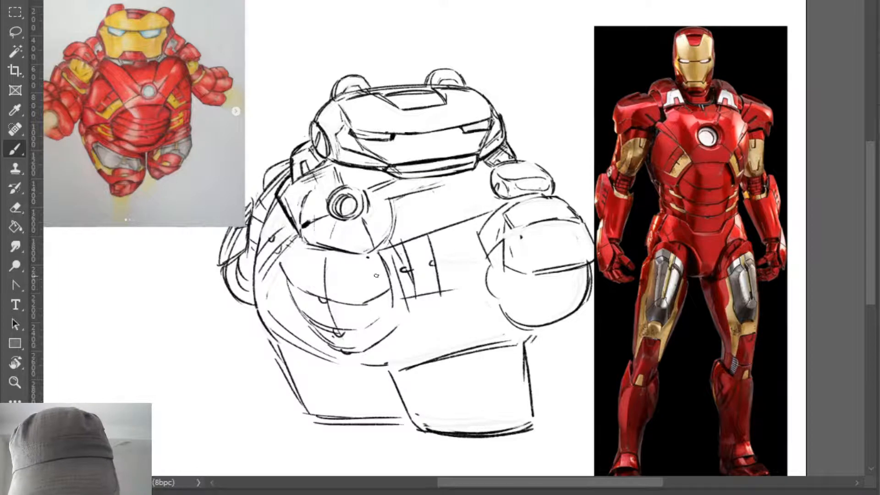
drag(376, 275, 362, 347)
mouse_move(289, 271)
mouse_down()
mouse_move(311, 342)
mouse_move(369, 359)
mouse_move(388, 349)
mouse_up()
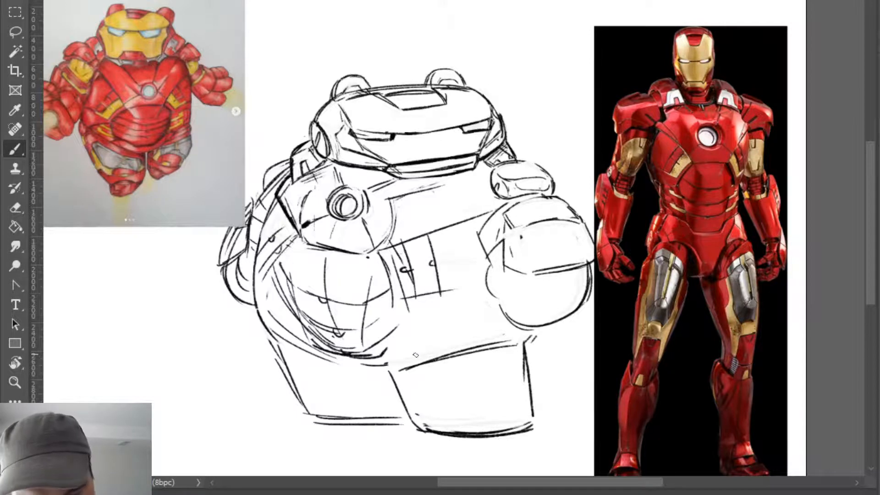
- Refine the lower edge of the abdominal plate, erasing stray strokes inside it
mouse_move(314, 346)
mouse_down()
mouse_move(380, 349)
mouse_move(356, 349)
mouse_up()
key(e)
mouse_move(314, 324)
mouse_down()
mouse_move(338, 335)
mouse_move(333, 322)
mouse_move(354, 323)
mouse_move(359, 344)
mouse_move(351, 348)
mouse_up()
key(b)
key(e)
key(b)
drag(325, 284, 337, 350)
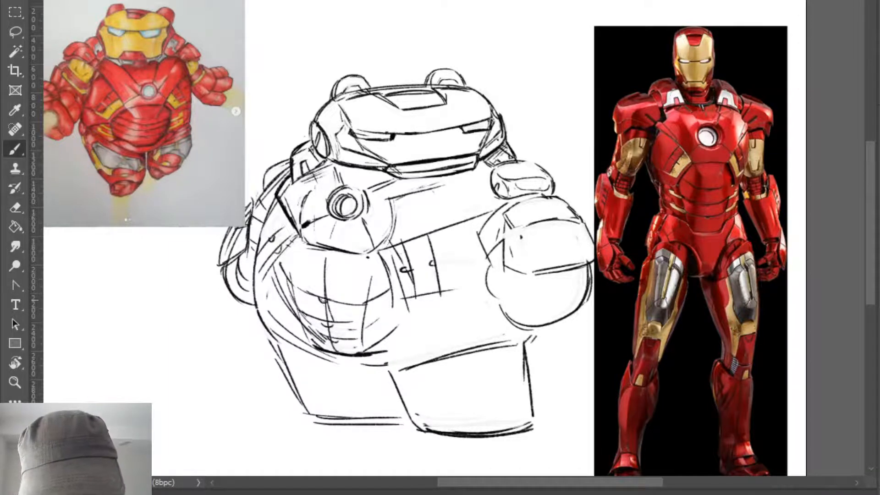
mouse_move(325, 309)
mouse_down()
mouse_move(335, 350)
mouse_move(391, 369)
mouse_move(390, 343)
mouse_move(403, 330)
mouse_up()
key(ctrl+z)
key(ctrl+z)
- Erase the stray lines below the belly and draw a stepped waist line from the abdominal plate toward the fist
key(e)
key(b)
key(e)
mouse_move(370, 355)
mouse_down()
mouse_move(393, 339)
mouse_move(316, 349)
mouse_move(379, 350)
mouse_move(397, 327)
mouse_move(497, 311)
mouse_up()
key(b)
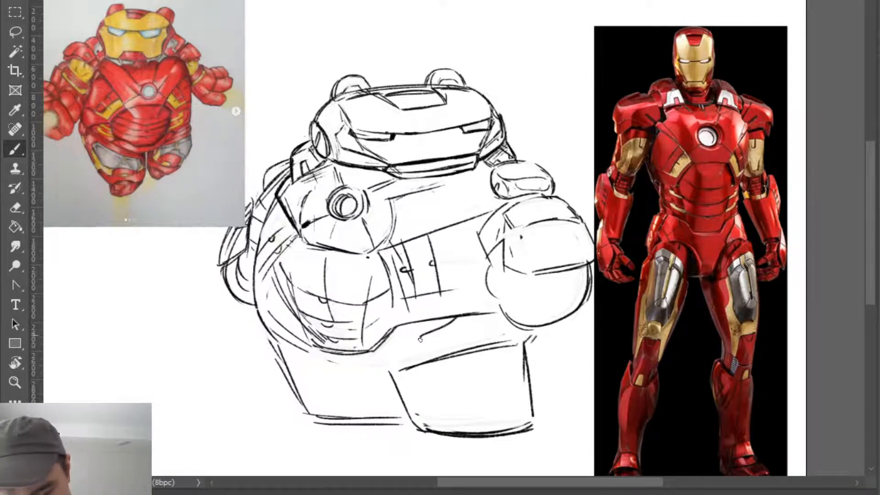
- Draw an angular hip panel above the near leg, add far hip lines, and darken the near leg's upper outer corner
mouse_move(447, 326)
mouse_down()
mouse_move(414, 348)
mouse_move(413, 367)
mouse_move(470, 347)
mouse_up()
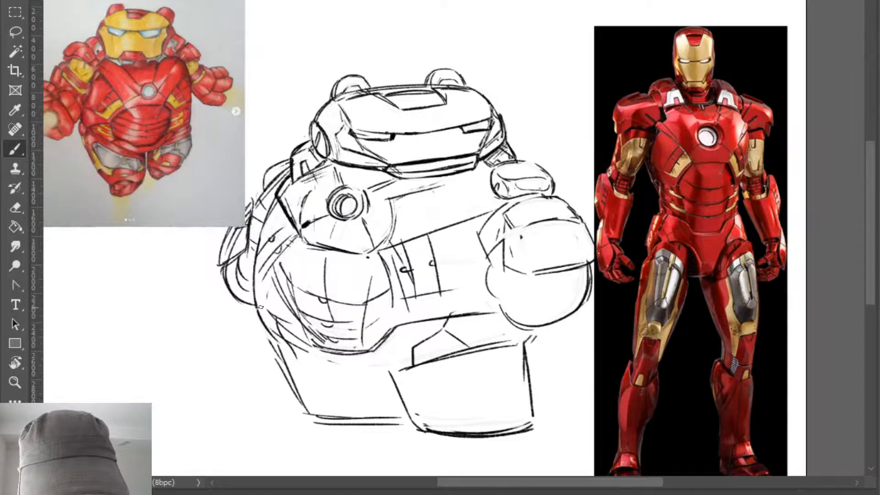
mouse_move(255, 313)
mouse_down()
mouse_move(299, 330)
mouse_move(275, 342)
mouse_move(282, 350)
mouse_up()
drag(535, 329, 523, 349)
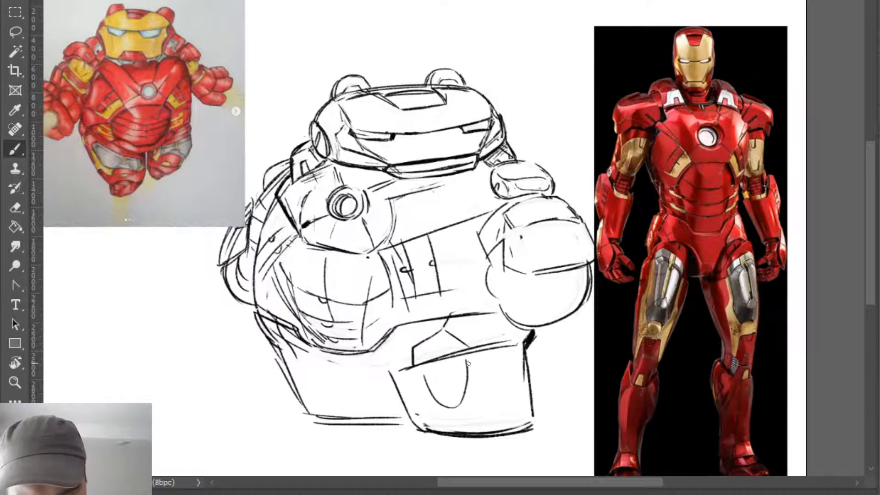
- Draw a rounded knee panel on the front of the near leg
mouse_move(468, 357)
mouse_down()
mouse_move(473, 381)
mouse_move(421, 368)
mouse_move(442, 376)
mouse_up()
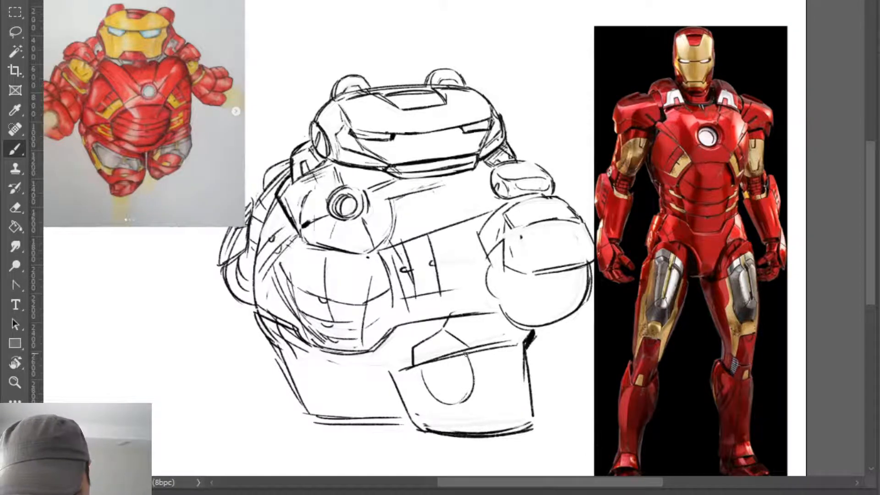
- Sketch a narrow knee panel along the outer edge of the far leg
mouse_move(288, 357)
mouse_down()
mouse_move(289, 386)
mouse_move(280, 357)
mouse_move(296, 390)
mouse_up()
key(e)
key(b)
drag(285, 346, 289, 387)
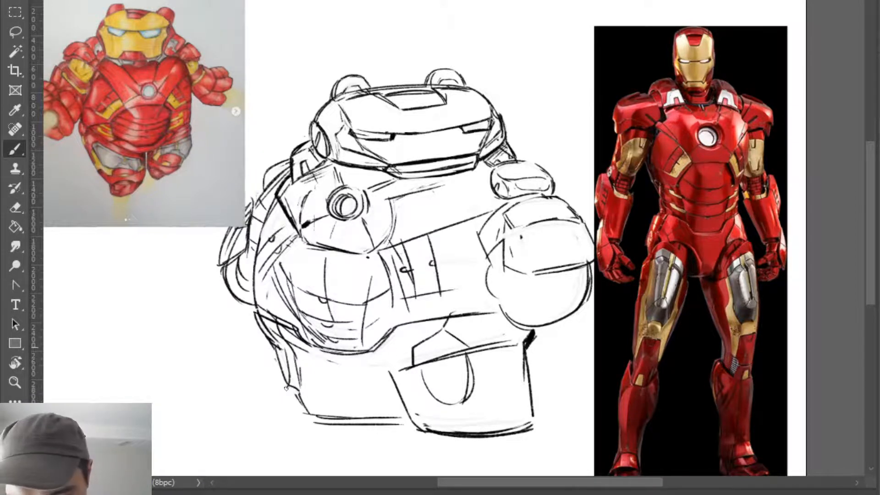
drag(281, 350, 283, 361)
- Draw a narrow vertical slot inside the near leg's knee panel and reshape the panel's rounded outline
mouse_move(443, 359)
mouse_down()
mouse_move(444, 368)
mouse_move(451, 362)
mouse_move(453, 392)
mouse_move(437, 400)
mouse_move(475, 345)
mouse_move(436, 359)
mouse_move(466, 352)
mouse_up()
key(ctrl+z)
key(ctrl+z)
key(e)
key(b)
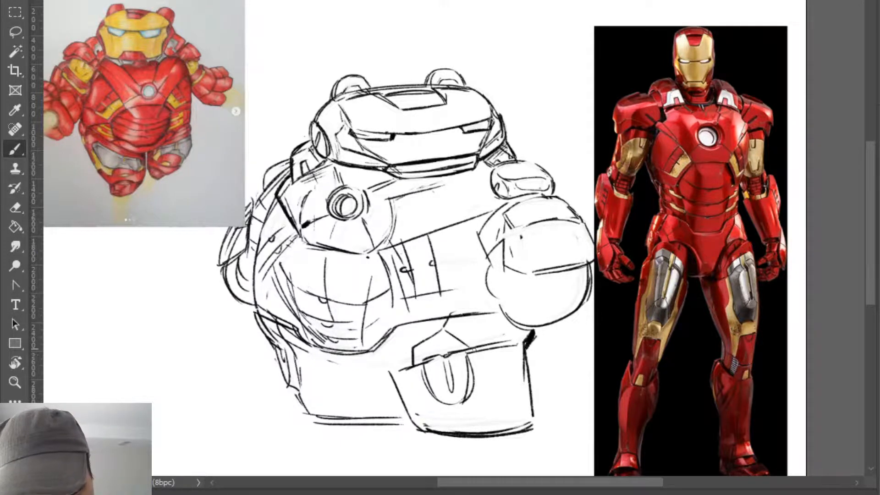
mouse_move(435, 398)
mouse_down()
mouse_move(465, 399)
mouse_move(477, 376)
mouse_move(446, 392)
mouse_move(444, 383)
mouse_move(467, 387)
mouse_up()
key(e)
key(b)
key(e)
key(b)
mouse_move(468, 352)
mouse_down()
mouse_move(462, 397)
mouse_move(424, 387)
mouse_move(457, 392)
mouse_move(432, 389)
mouse_move(469, 382)
mouse_up()
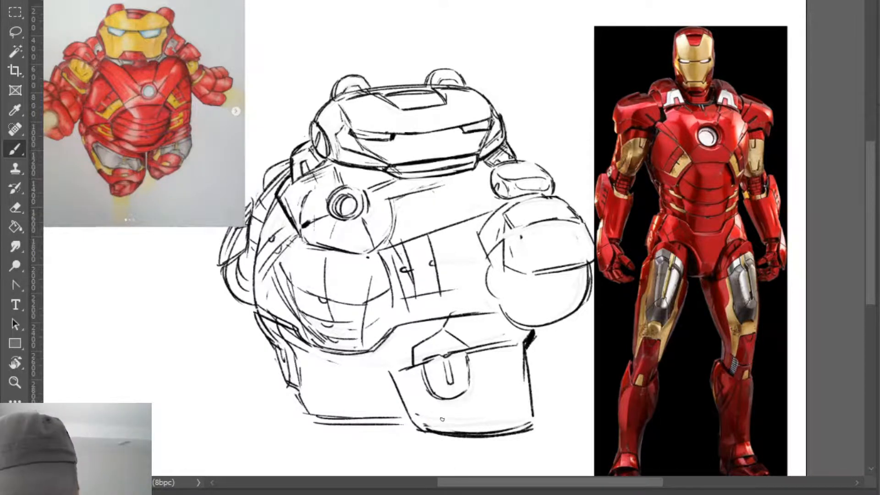
- Erase both knee panels, then redraw a smaller rounded one with a short slot on the near leg and a shorter one on the far leg
key(e)
drag(454, 395, 472, 403)
mouse_move(460, 394)
mouse_down()
mouse_move(432, 396)
mouse_move(475, 373)
mouse_move(442, 385)
mouse_move(469, 391)
mouse_up()
drag(285, 383, 295, 398)
key(b)
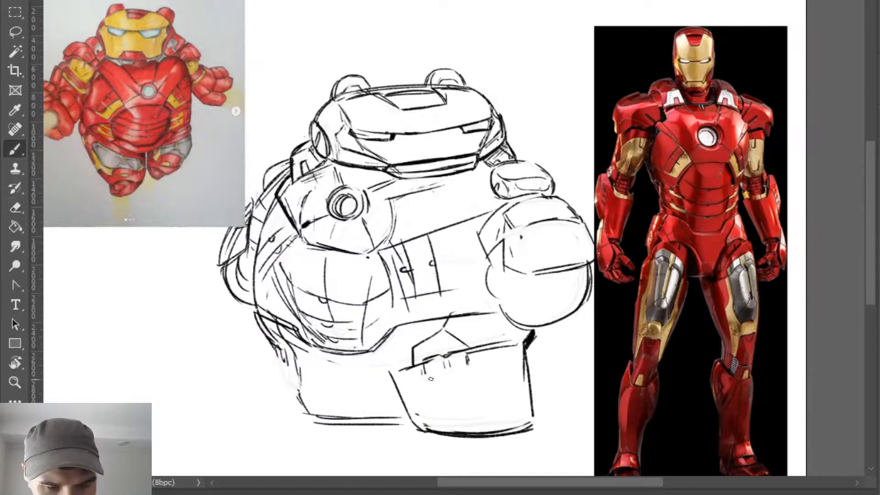
mouse_move(430, 379)
mouse_down()
mouse_move(442, 391)
mouse_move(464, 384)
mouse_move(467, 367)
mouse_move(444, 372)
mouse_up()
mouse_move(278, 349)
mouse_down()
mouse_move(285, 377)
mouse_move(297, 383)
mouse_up()
- Sketch an eyeball in the blank space beside the character with a line arching from it and curving downward
mouse_move(104, 297)
mouse_down()
mouse_move(130, 323)
mouse_move(84, 329)
mouse_move(107, 302)
mouse_move(86, 328)
mouse_move(146, 293)
mouse_move(155, 362)
mouse_up()
key(ctrl+z)
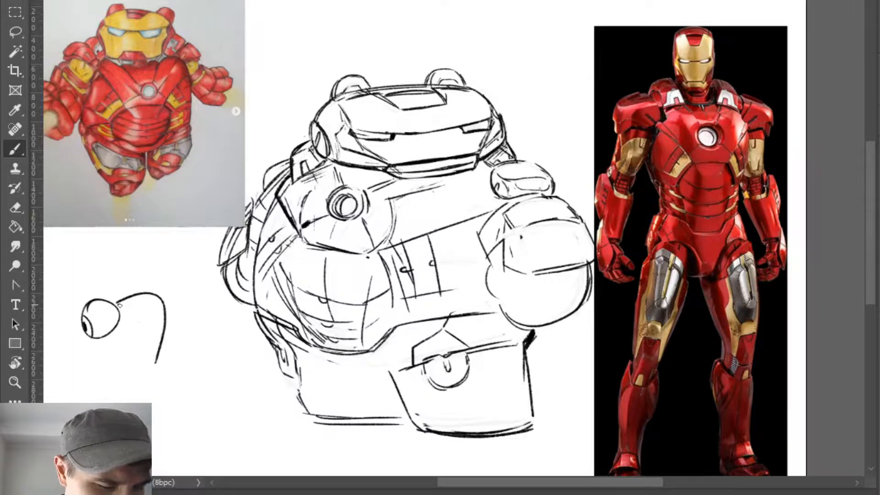
mouse_move(119, 304)
mouse_down()
mouse_move(151, 294)
mouse_move(160, 306)
mouse_move(162, 316)
mouse_move(143, 294)
mouse_move(160, 335)
mouse_move(155, 364)
mouse_up()
key(e)
key(b)
key(e)
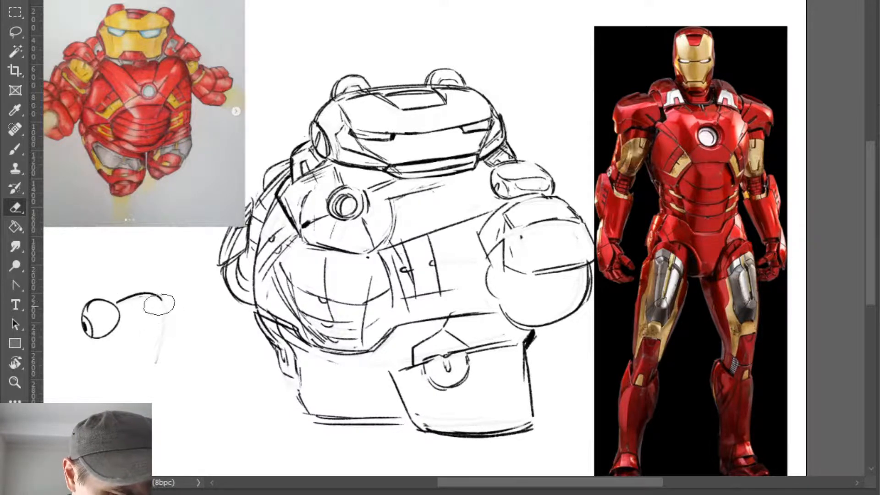
key(b)
mouse_move(160, 297)
mouse_down()
mouse_move(161, 382)
mouse_move(172, 386)
mouse_up()
- Draw a small boxy figure with short legs on a ground line at the end of the curved line
key(e)
key(b)
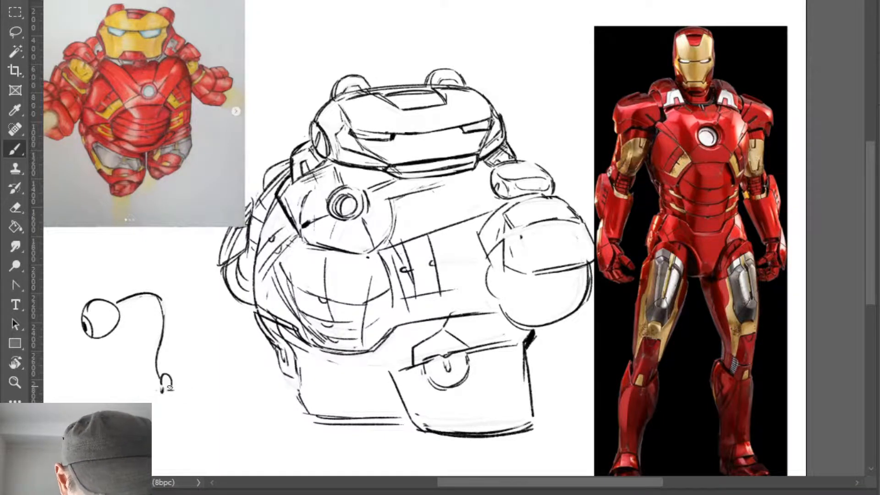
key(e)
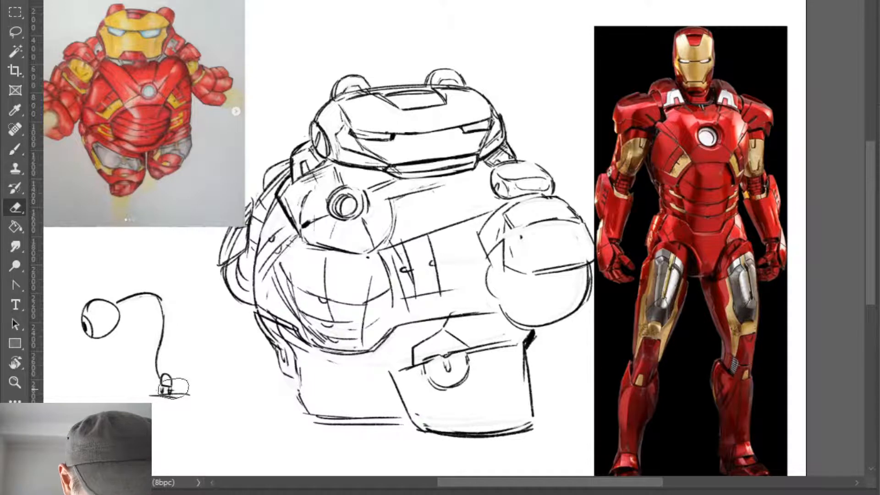
key(b)
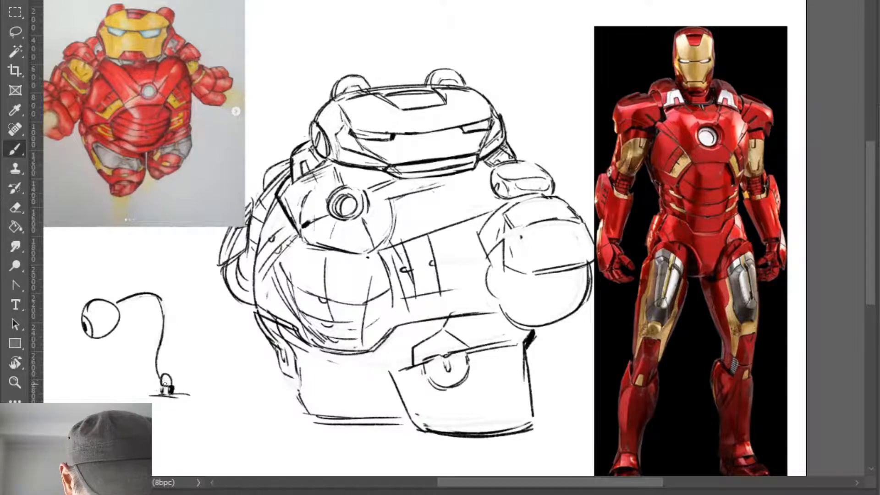
key(e)
drag(167, 382, 172, 386)
key(b)
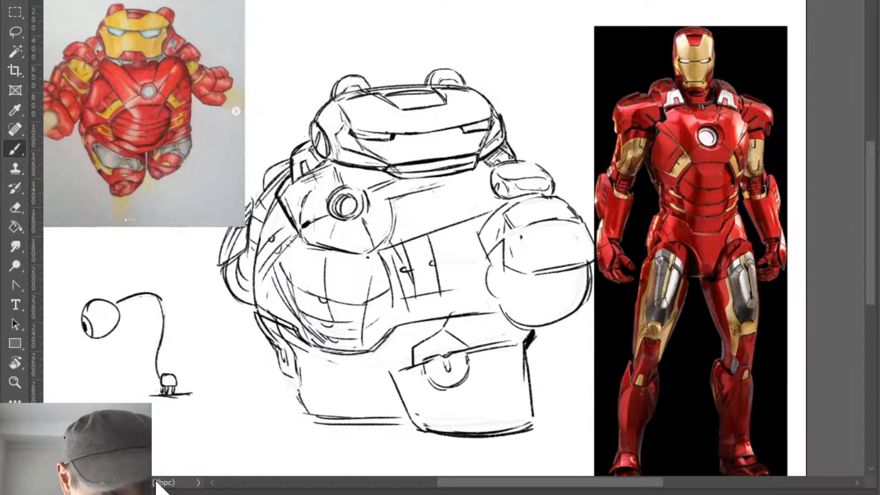
- Smooth the bend of the curved line and draw a long downward arrow beside the eyeball
key(e)
drag(162, 294, 163, 311)
key(b)
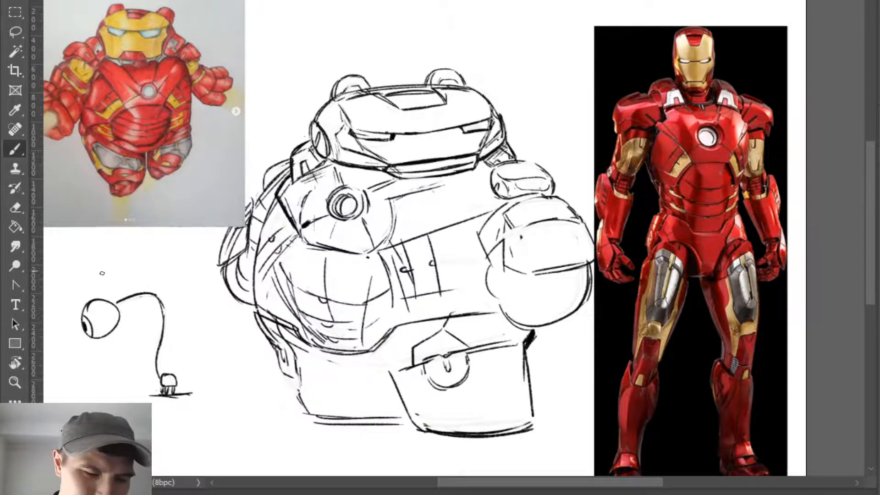
drag(68, 268, 68, 360)
drag(61, 349, 77, 344)
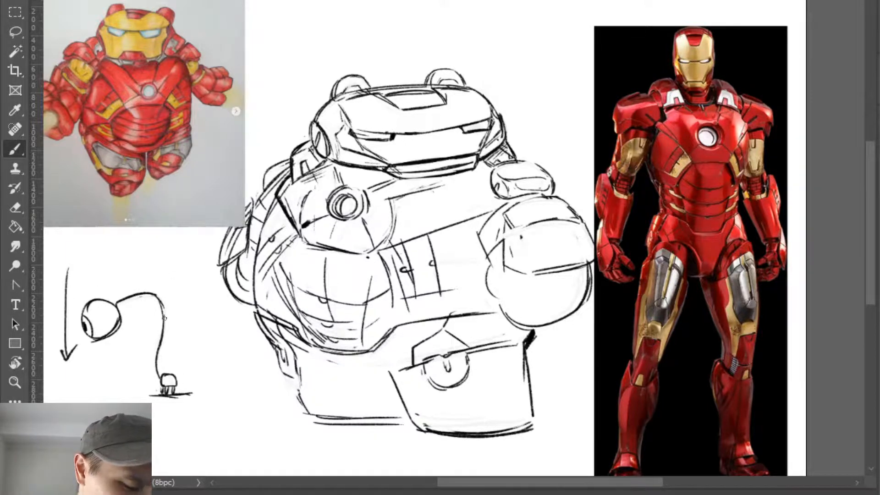
drag(162, 300, 163, 345)
key(ctrl+z)
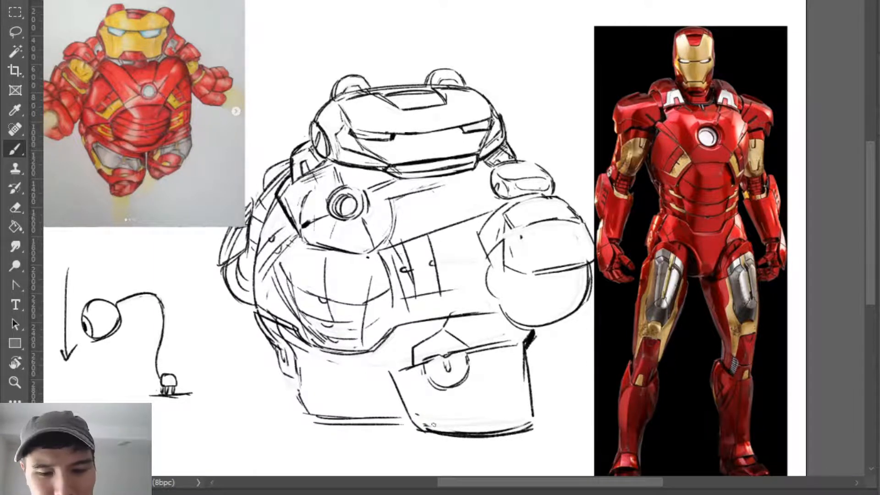
- Draw a small angular panel with a side line low on the near leg and thin out the leg's bottom edge
mouse_move(434, 399)
mouse_down()
mouse_move(468, 397)
mouse_move(479, 409)
mouse_move(447, 417)
mouse_move(466, 420)
mouse_move(458, 403)
mouse_move(447, 420)
mouse_move(498, 405)
mouse_up()
key(e)
key(b)
mouse_move(427, 429)
mouse_down()
mouse_move(526, 432)
mouse_move(455, 439)
mouse_move(489, 431)
mouse_move(429, 432)
mouse_move(534, 426)
mouse_up()
key(e)
key(b)
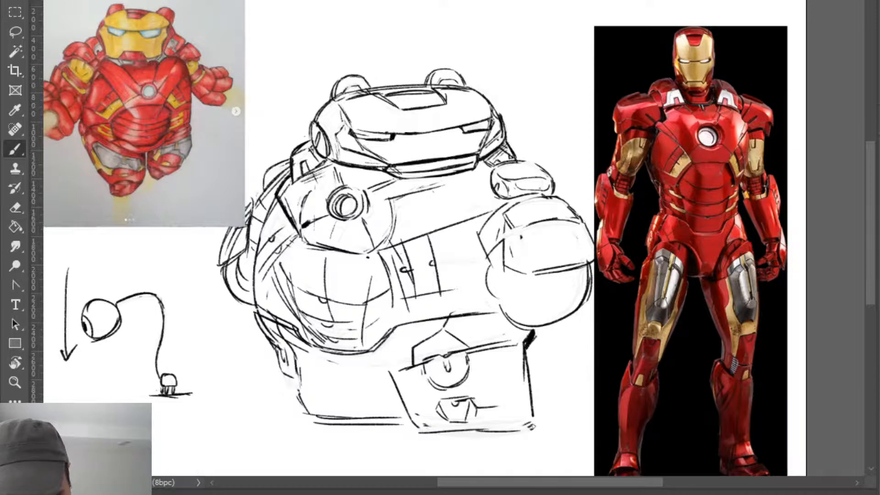
- Draw a shallow curved sole with angled toe lines beneath the near leg
mouse_move(422, 435)
mouse_down()
mouse_move(465, 450)
mouse_move(517, 436)
mouse_up()
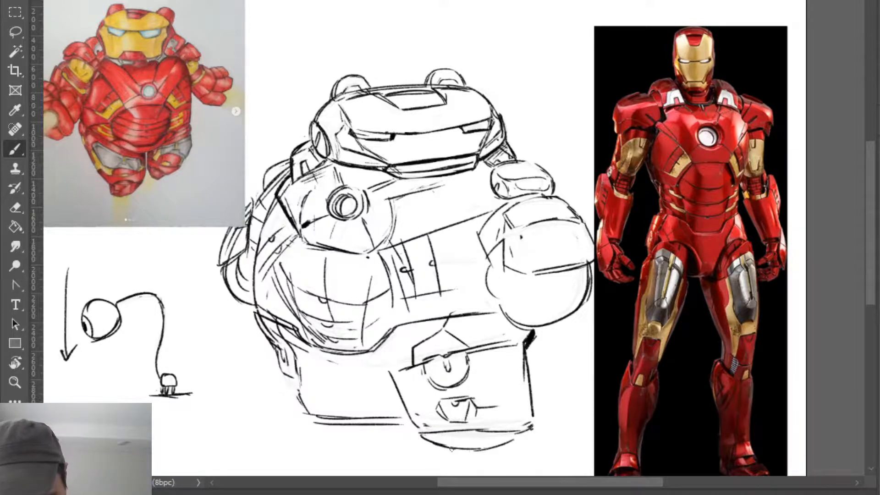
drag(445, 436, 435, 443)
drag(504, 433, 488, 445)
mouse_move(435, 437)
mouse_down()
mouse_move(494, 444)
mouse_move(452, 445)
mouse_move(520, 436)
mouse_up()
- Replace the far leg's bottom edge with a flat wedge-shaped foot and close its inner side
key(e)
mouse_move(306, 408)
mouse_down()
mouse_move(348, 418)
mouse_move(300, 426)
mouse_move(400, 425)
mouse_up()
key(b)
mouse_move(304, 405)
mouse_down()
mouse_move(382, 421)
mouse_move(300, 378)
mouse_move(302, 400)
mouse_up()
key(e)
key(b)
drag(296, 379, 306, 405)
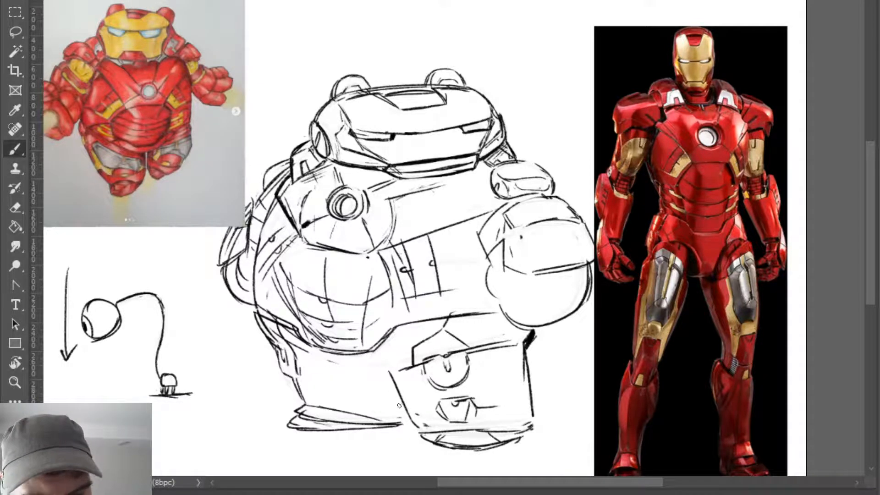
drag(399, 406, 401, 430)
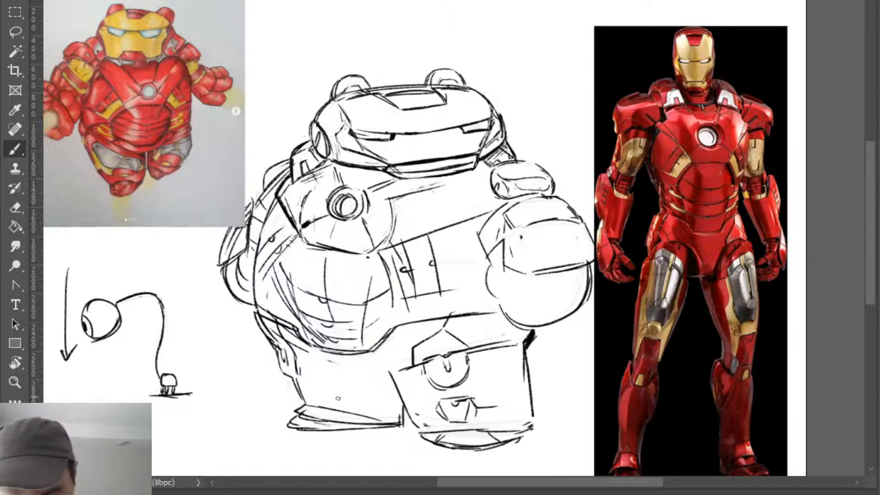
- Add a small dark ankle detail on the outer edge of the far leg above the foot
key(e)
mouse_move(296, 382)
mouse_down()
mouse_move(304, 401)
mouse_move(305, 394)
mouse_move(306, 401)
mouse_move(400, 396)
mouse_up()
key(b)
key(e)
key(b)
key(e)
key(b)
- Clean up the small panel above the near foot into a clear hexagonal outline
drag(476, 396, 500, 407)
key(ctrl+z)
key(e)
mouse_move(445, 419)
mouse_down()
mouse_move(479, 409)
mouse_move(466, 420)
mouse_up()
key(b)
key(e)
key(b)
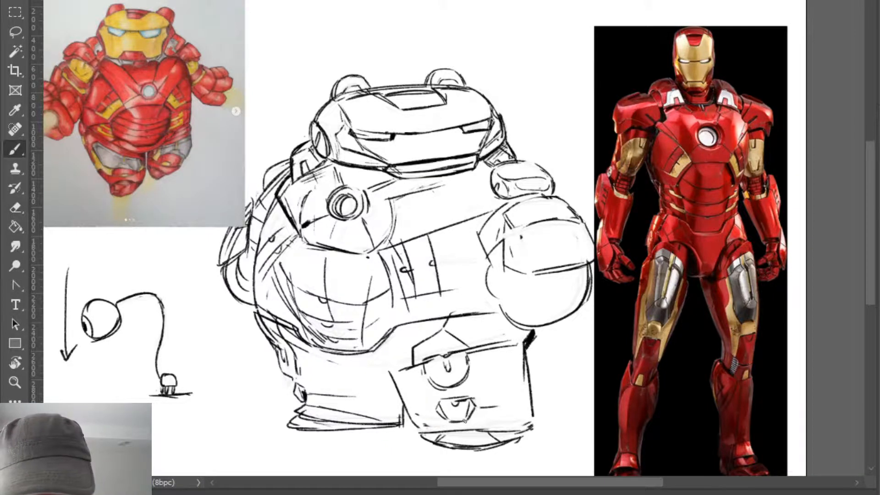
- Draw ankle band lines from both sides of the near leg's hexagonal panel and a flared outer edge down to the foot
drag(406, 409, 522, 405)
key(e)
mouse_move(481, 406)
mouse_down()
mouse_move(525, 405)
mouse_move(487, 405)
mouse_move(423, 448)
mouse_move(523, 390)
mouse_move(483, 402)
mouse_move(494, 408)
mouse_move(538, 392)
mouse_move(530, 430)
mouse_up()
key(b)
key(ctrl+z)
key(ctrl+z)
key(ctrl+z)
key(e)
key(b)
key(e)
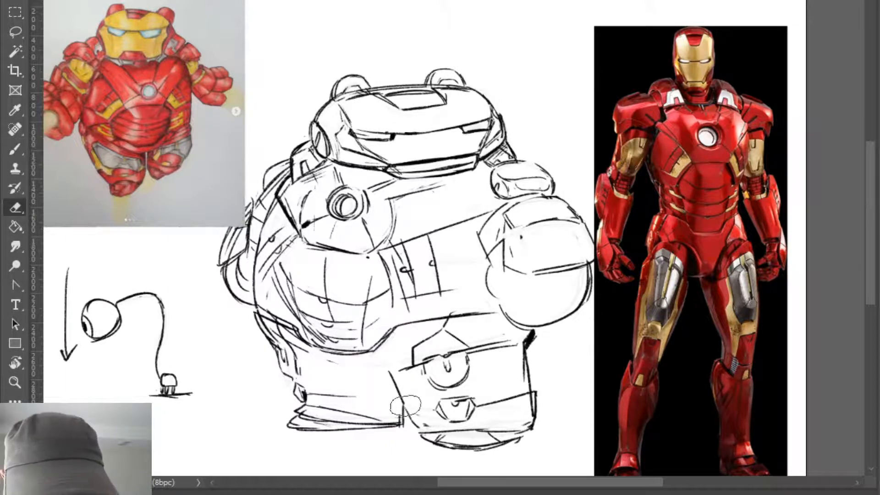
key(b)
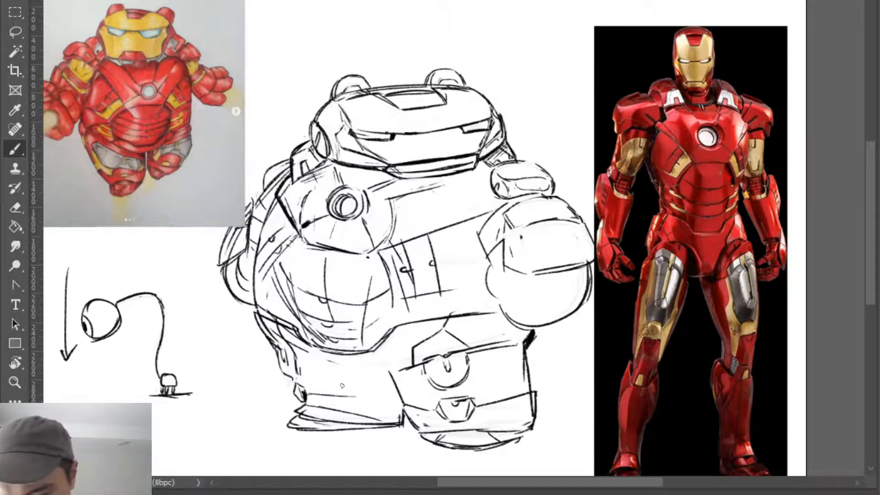
- Draw a curved panel on the far foot and slanted panel lines beside the near foot's hexagon
drag(352, 396, 399, 413)
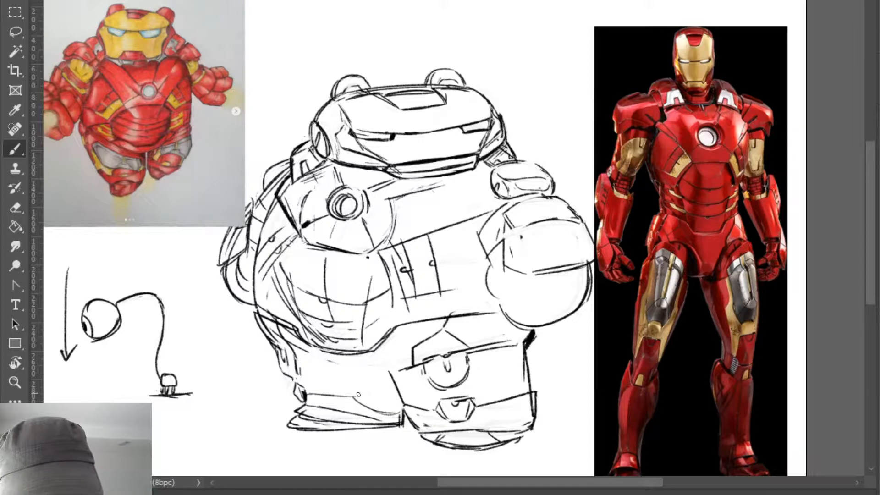
drag(349, 394, 399, 393)
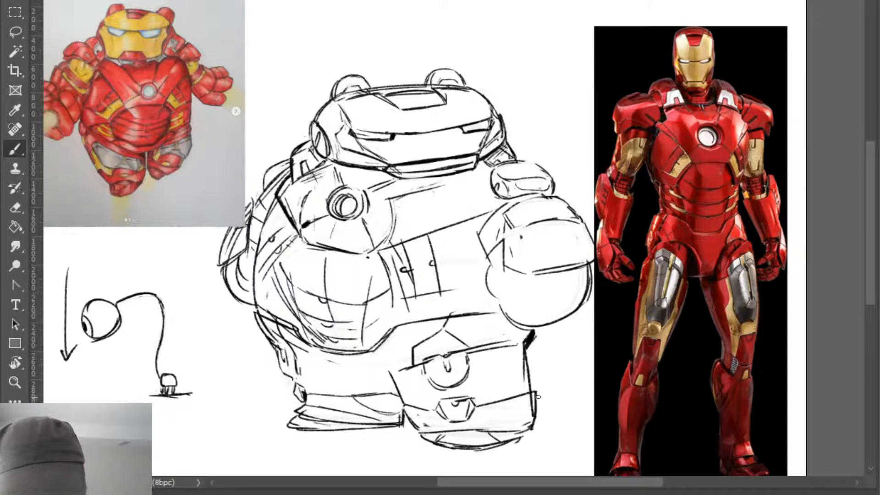
drag(498, 403, 532, 420)
drag(429, 416, 417, 427)
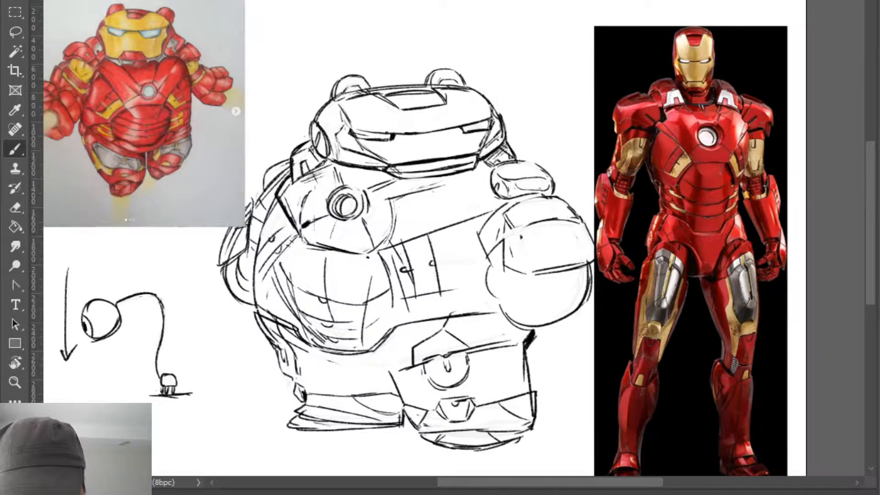
mouse_move(503, 400)
mouse_down()
mouse_move(532, 410)
mouse_move(525, 403)
mouse_move(539, 391)
mouse_move(497, 400)
mouse_move(538, 393)
mouse_move(534, 415)
mouse_move(544, 419)
mouse_move(526, 435)
mouse_up()
- Redraw the near foot's outer ankle edge as a rounded, bulging contour
key(e)
key(b)
key(e)
key(b)
drag(539, 395, 535, 423)
drag(539, 417, 524, 436)
key(ctrl+z)
drag(537, 392, 534, 419)
key(e)
key(b)
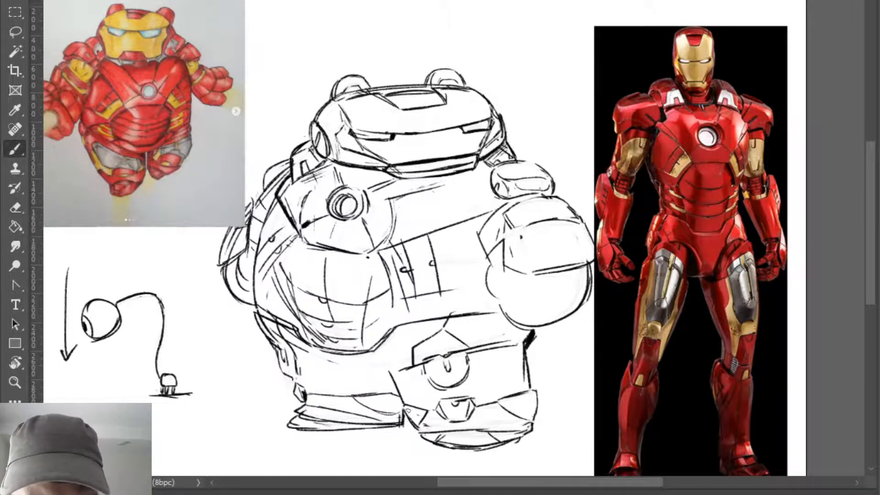
- Draw a small pointed ankle plate on the inner edge of the near foot
key(e)
key(b)
mouse_move(405, 405)
mouse_down()
mouse_move(419, 429)
mouse_move(409, 417)
mouse_up()
key(e)
key(b)
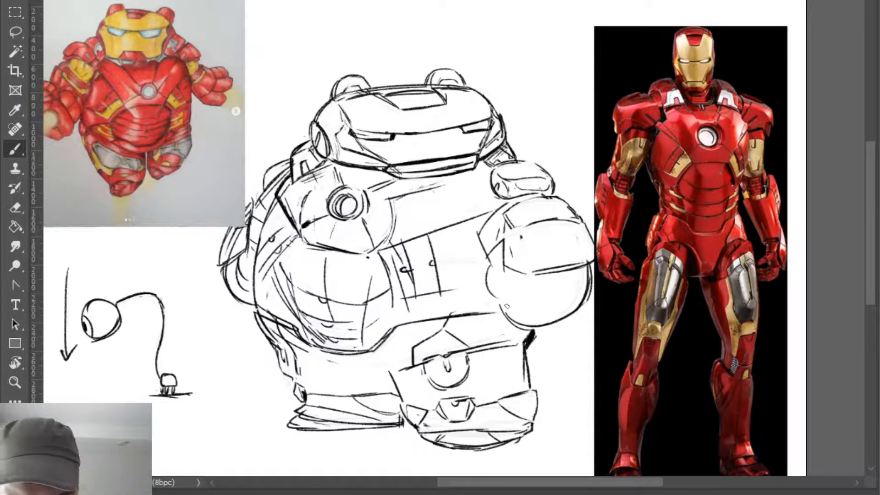
- Draw a stepped vertical panel line down the near leg's inner side, from beside the knee panel to the ankle band
drag(418, 367, 420, 406)
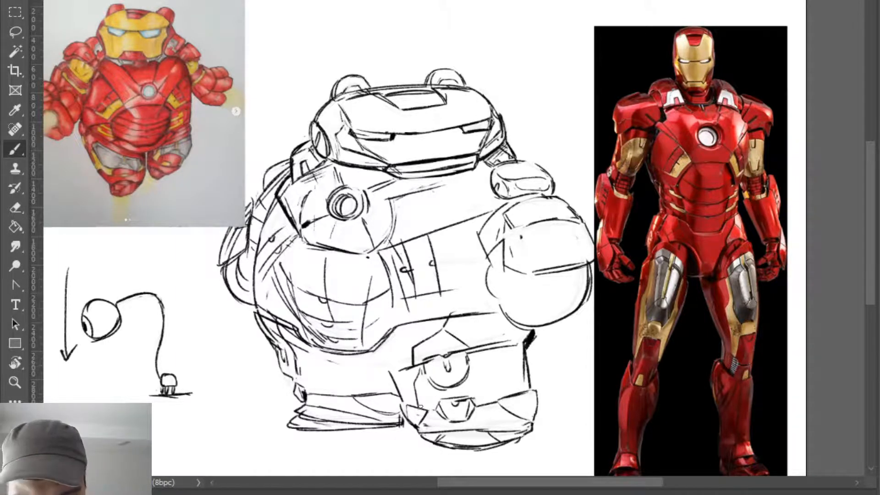
key(ctrl+z)
drag(420, 367, 417, 407)
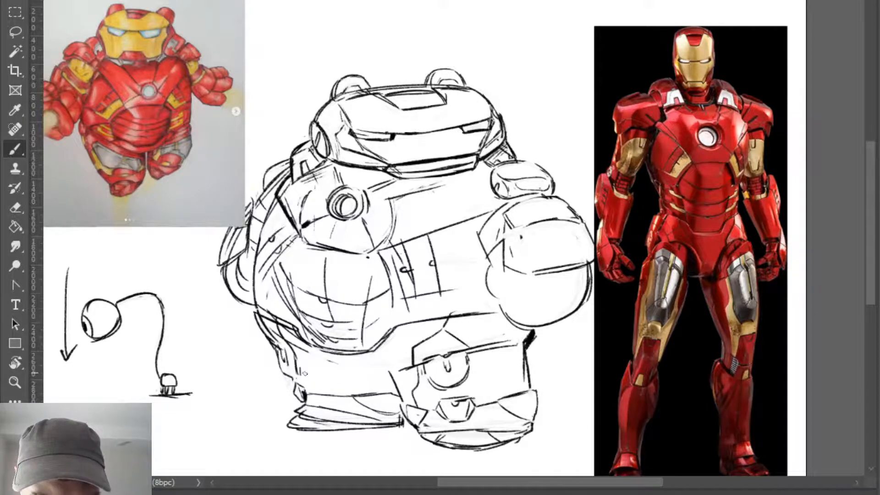
- Close the far leg's side panel and draw a curved hip line across the top of the far leg to the near leg
mouse_move(316, 364)
mouse_down()
mouse_move(323, 382)
mouse_move(351, 388)
mouse_up()
key(ctrl+z)
key(e)
key(b)
mouse_move(300, 374)
mouse_down()
mouse_move(297, 362)
mouse_move(303, 380)
mouse_up()
mouse_move(303, 360)
mouse_down()
mouse_move(302, 379)
mouse_move(312, 366)
mouse_up()
drag(286, 350, 392, 376)
drag(334, 365, 400, 375)
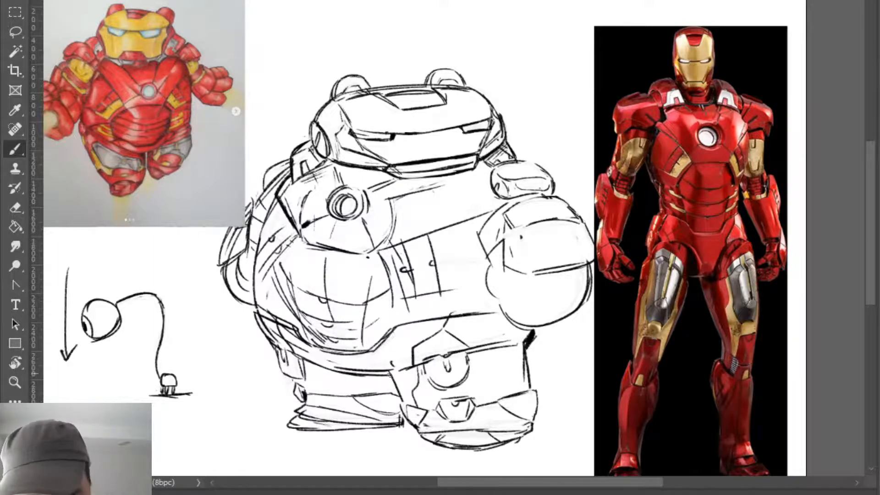
- Darken the top edge of the near leg on both sides of the knee panel with thick shadow strokes
mouse_move(388, 372)
mouse_down()
mouse_move(414, 365)
mouse_move(417, 375)
mouse_up()
drag(471, 362, 526, 345)
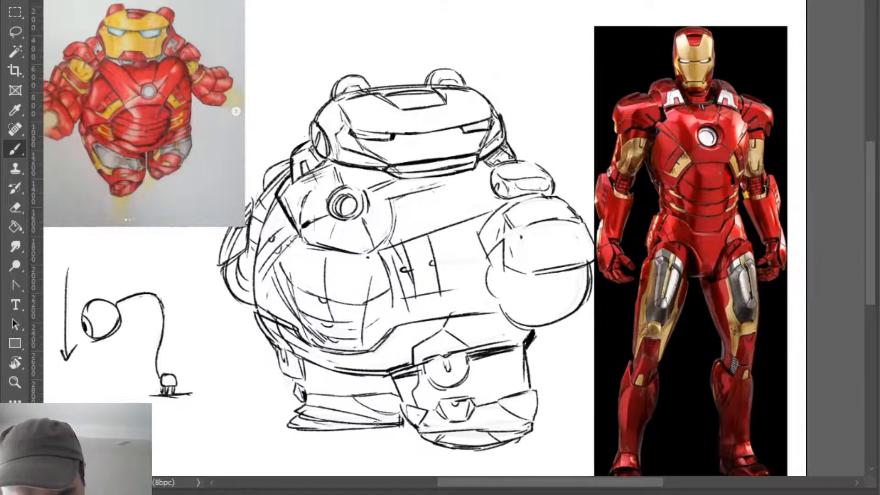
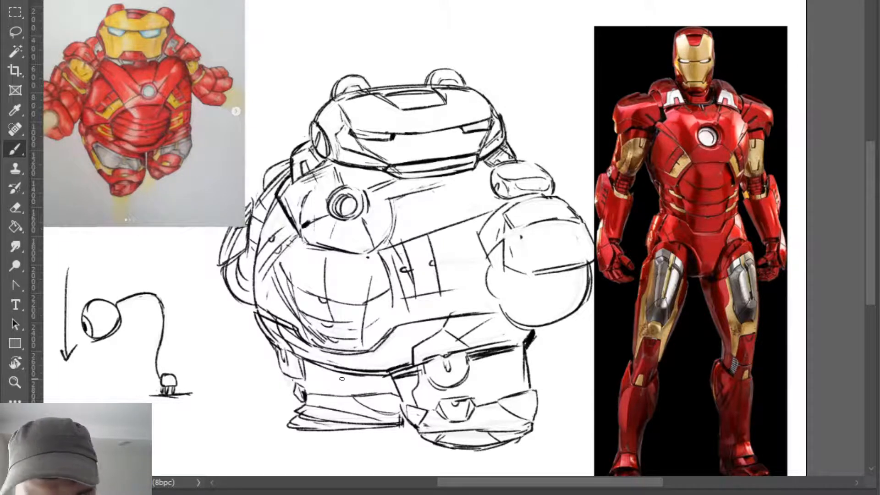
- Draw a curved armour panel line on the near leg's outer side, from beside the knee down to the ankle
mouse_move(322, 368)
mouse_down()
mouse_move(334, 393)
mouse_move(356, 402)
mouse_up()
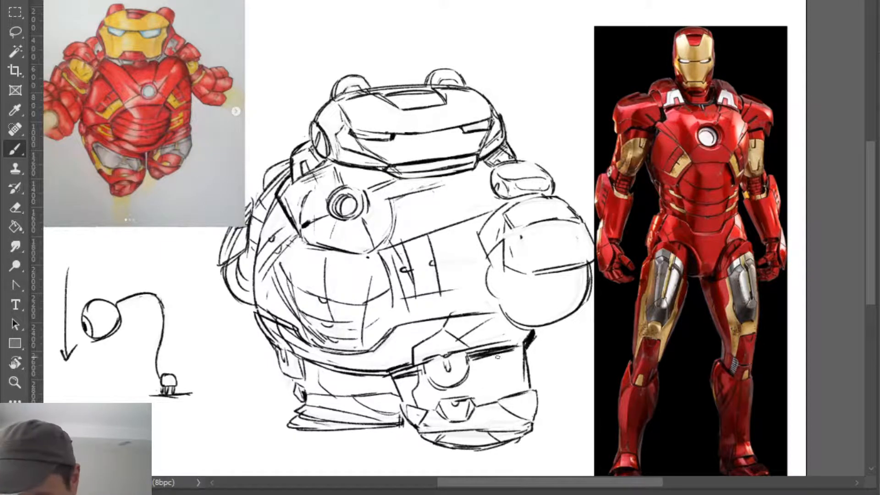
drag(474, 355, 496, 393)
key(ctrl+z)
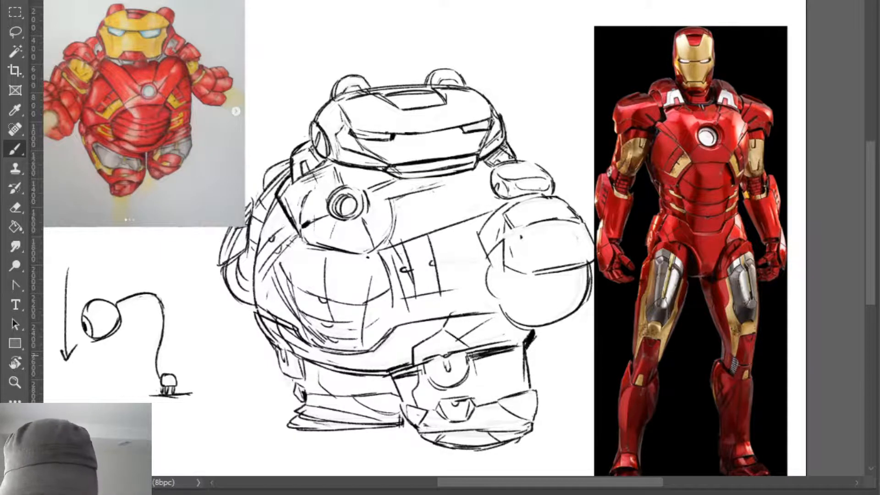
drag(476, 357, 500, 391)
key(h)
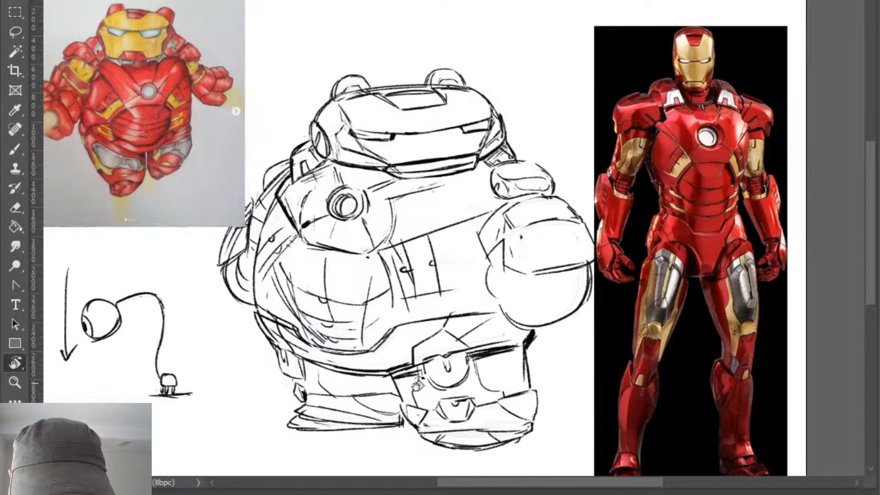
- Clean up the near leg's inner panel line and add a small panel line inside the far leg
key(e)
key(b)
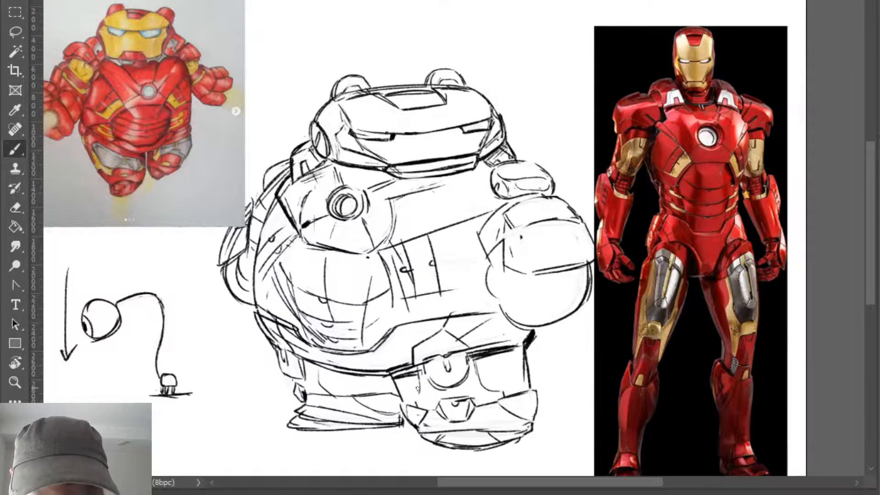
key(e)
key(b)
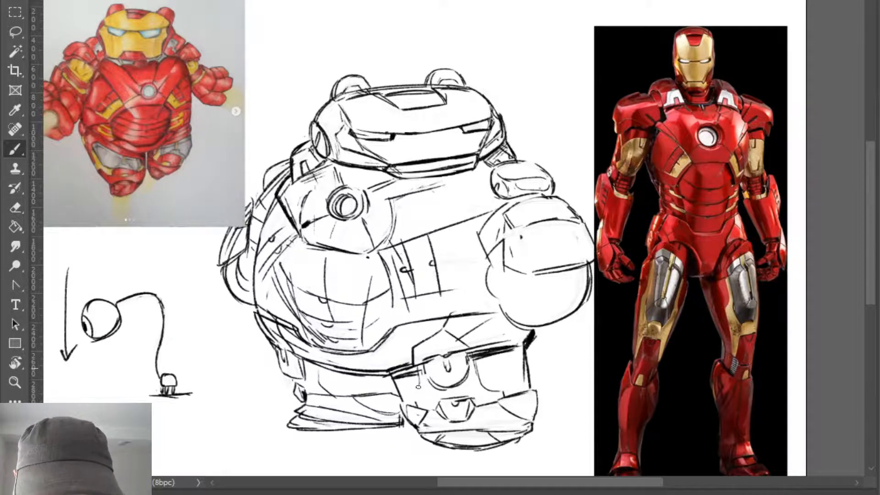
key(e)
key(b)
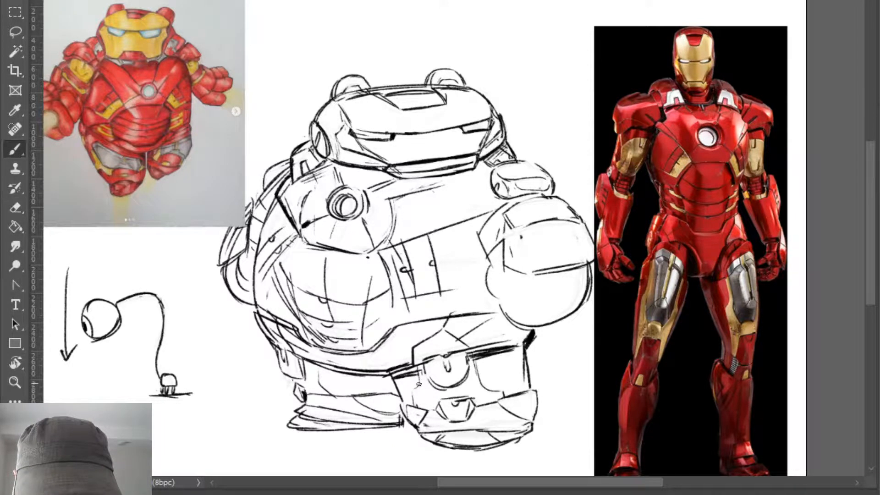
key(e)
key(b)
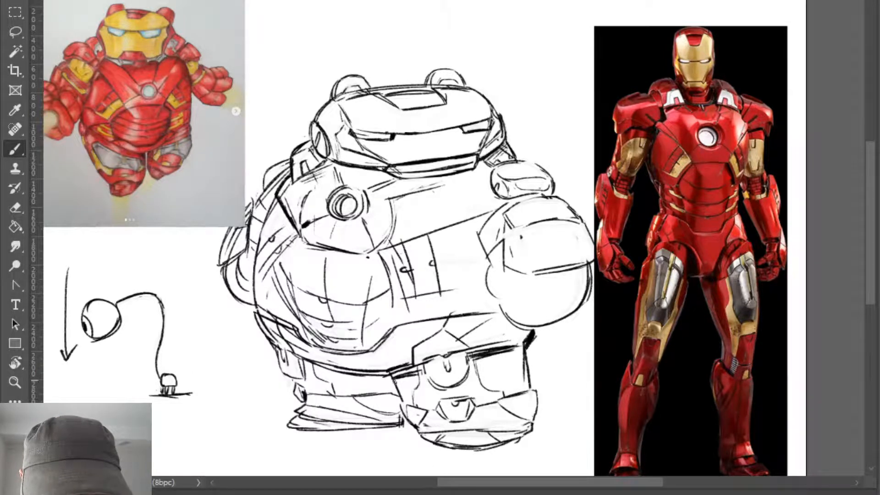
key(e)
key(b)
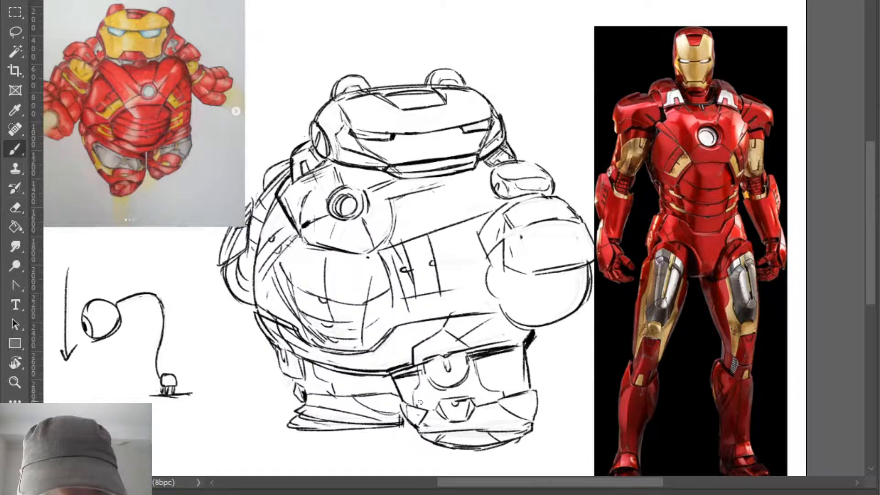
- Redraw the pointed ankle plates on the inner and outer sides of the near foot with cleaner, darker edges
drag(405, 400, 414, 413)
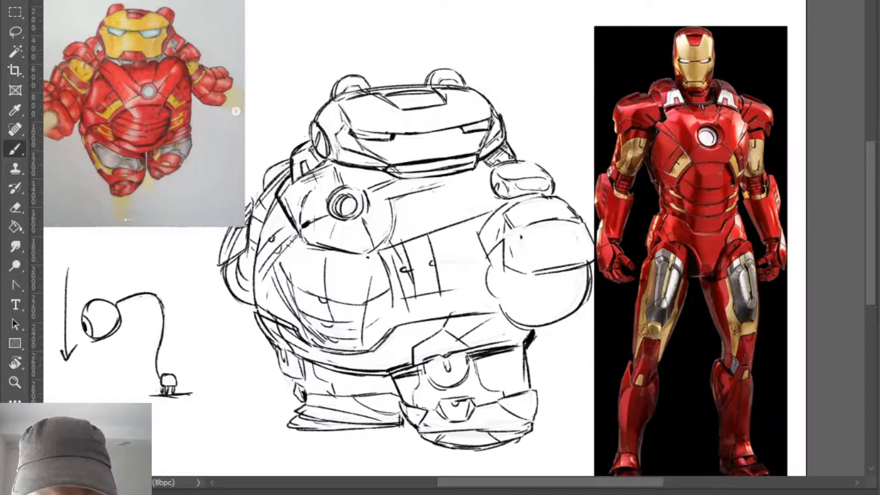
drag(506, 400, 534, 390)
key(e)
key(b)
key(e)
mouse_move(400, 399)
mouse_down()
mouse_move(431, 410)
mouse_move(418, 427)
mouse_up()
key(b)
- Draw a rounded ankle plate on the inner side of the far foot and clean up its edges
mouse_move(356, 394)
mouse_down()
mouse_move(402, 392)
mouse_move(355, 396)
mouse_move(399, 394)
mouse_move(392, 414)
mouse_up()
key(e)
key(b)
key(e)
key(b)
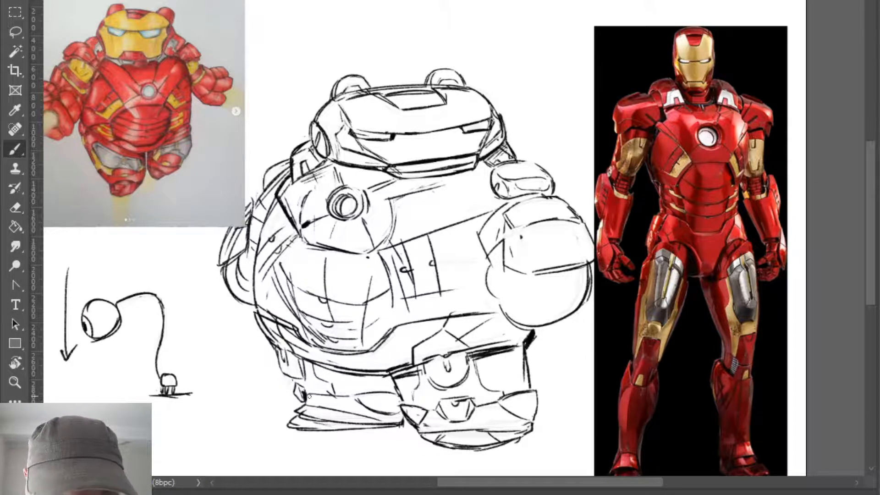
- Darken the far leg's ankle band and outline the small hip plate on its outer edge
drag(308, 397, 355, 394)
mouse_move(294, 379)
mouse_down()
mouse_move(299, 387)
mouse_move(305, 374)
mouse_move(284, 366)
mouse_move(288, 356)
mouse_move(283, 361)
mouse_move(293, 352)
mouse_move(305, 367)
mouse_move(292, 351)
mouse_up()
key(e)
key(b)
key(ctrl+z)
key(e)
key(b)
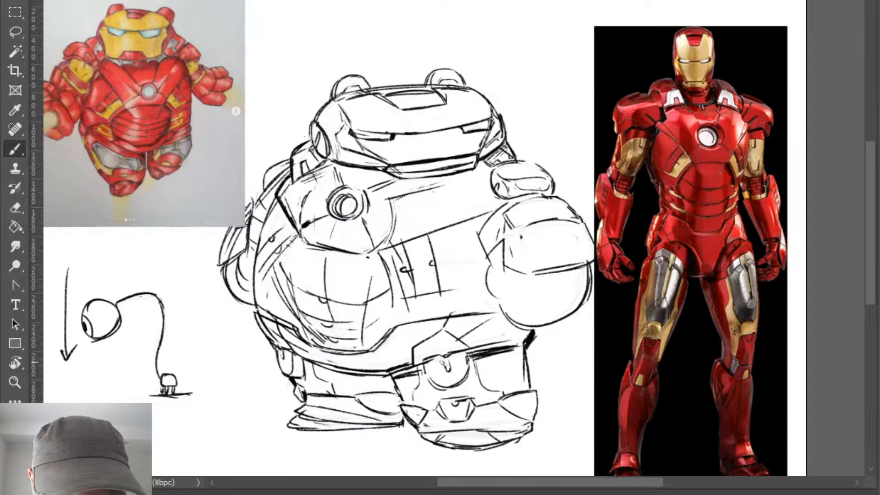
- Erase the rough lines around the near knee and redraw the rounded knee plate with a flat top and thick outline
key(e)
mouse_move(442, 362)
mouse_down()
mouse_move(463, 352)
mouse_move(429, 366)
mouse_move(453, 384)
mouse_move(466, 361)
mouse_move(445, 388)
mouse_move(468, 368)
mouse_move(457, 386)
mouse_up()
key(b)
key(e)
key(b)
key(ctrl+z)
key(e)
mouse_move(465, 343)
mouse_down()
mouse_move(513, 338)
mouse_move(413, 359)
mouse_move(431, 378)
mouse_move(426, 355)
mouse_up()
key(b)
key(e)
key(b)
key(ctrl+z)
key(ctrl+z)
key(ctrl+z)
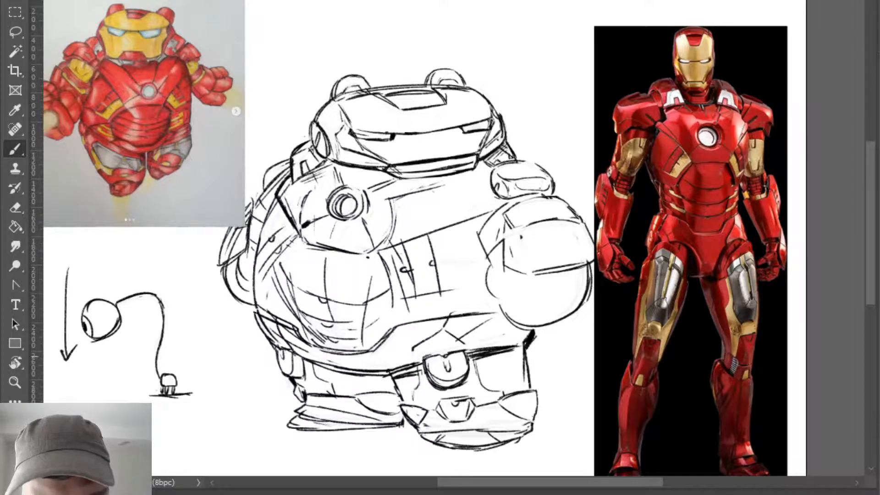
- Thicken the near leg's outer edge and darken the near fist's lower outline and rounded thumb
drag(525, 354, 529, 388)
drag(540, 331, 531, 343)
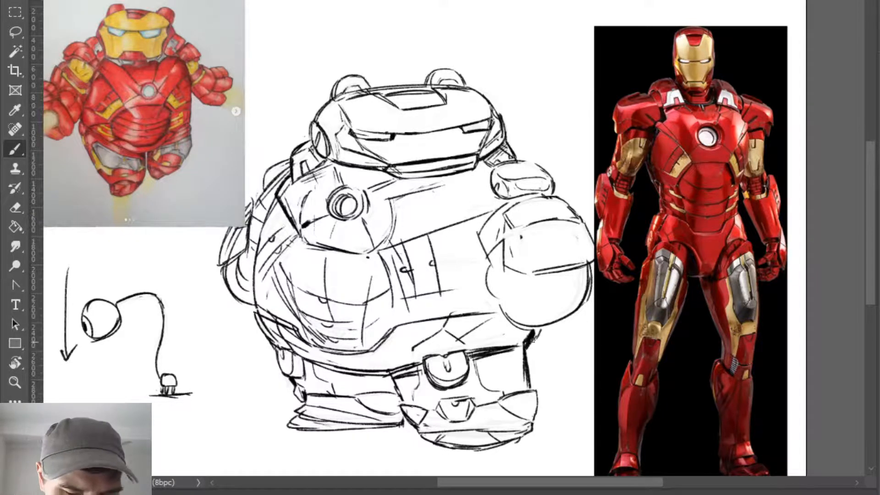
mouse_move(500, 299)
mouse_down()
mouse_move(512, 321)
mouse_move(538, 326)
mouse_up()
drag(488, 270, 507, 299)
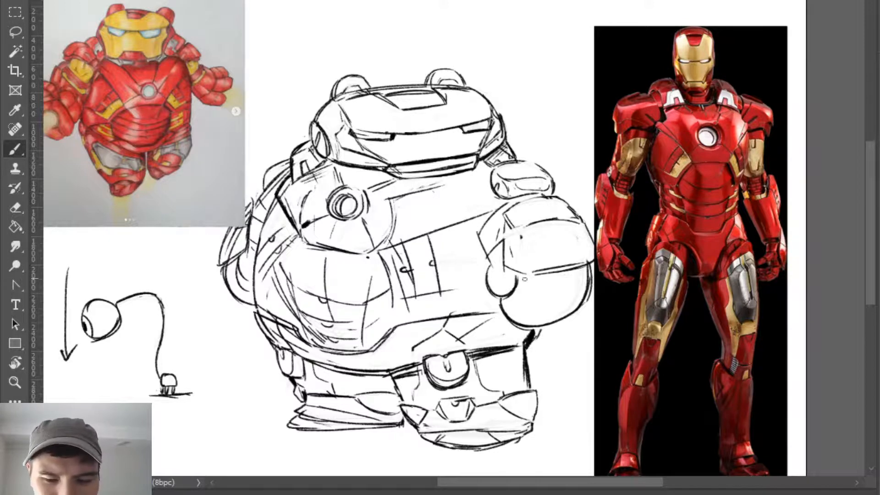
drag(508, 250, 509, 269)
- Erase the near fist's rough inner edge and redraw its front plate with angular sides and a doubled lower edge
mouse_move(487, 323)
mouse_down()
mouse_move(379, 326)
mouse_move(383, 320)
mouse_up()
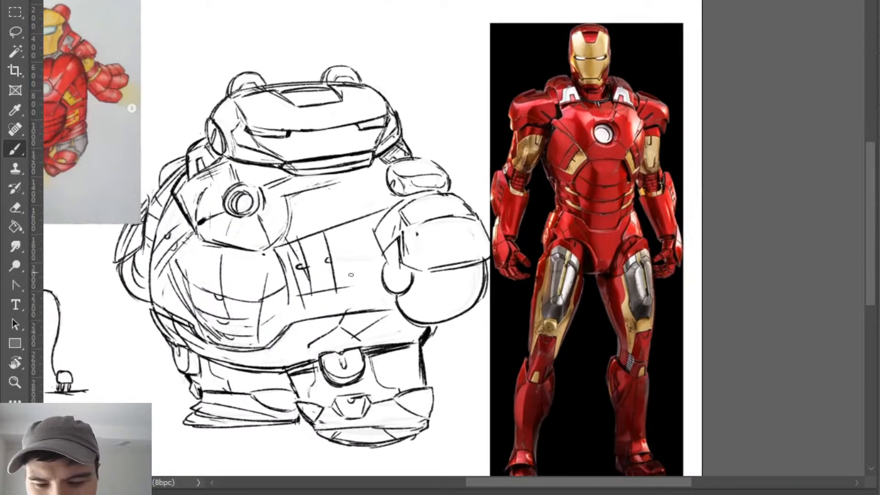
mouse_move(398, 245)
mouse_down()
mouse_move(410, 232)
mouse_move(430, 282)
mouse_move(393, 301)
mouse_move(390, 282)
mouse_up()
key(ctrl+z)
key(e)
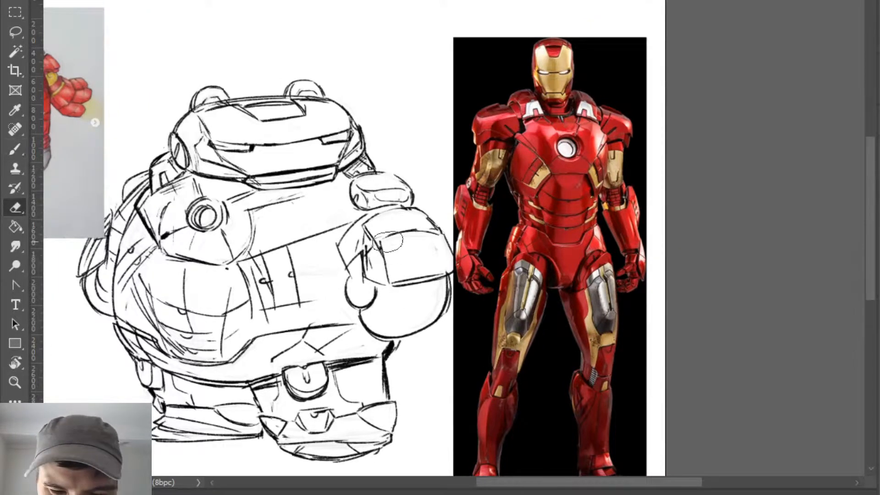
drag(380, 241, 389, 279)
key(b)
drag(437, 242, 447, 268)
key(ctrl+z)
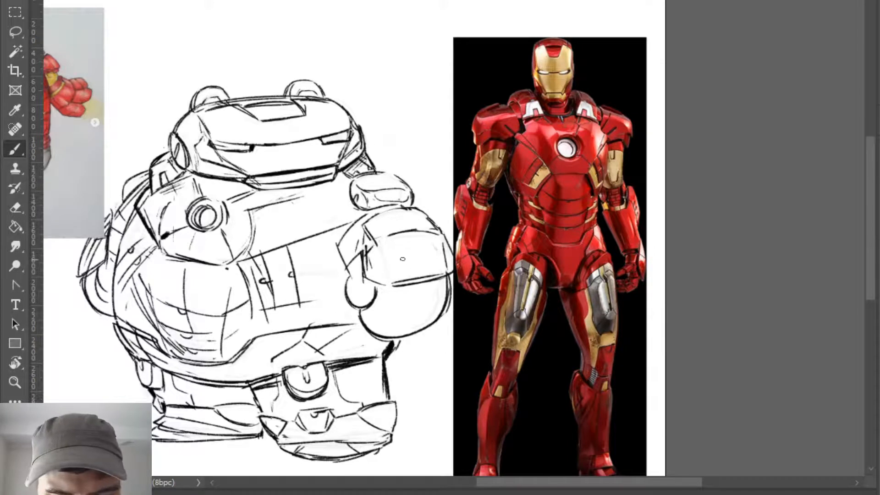
key(ctrl+z)
drag(444, 238, 449, 270)
mouse_move(381, 246)
mouse_down()
mouse_move(388, 284)
mouse_move(447, 280)
mouse_up()
drag(406, 292, 450, 278)
- Add a small notch to the chest panel line beside the near arm
key(e)
key(z)
mouse_move(371, 335)
mouse_down()
mouse_move(332, 384)
mouse_move(444, 350)
mouse_up()
key(b)
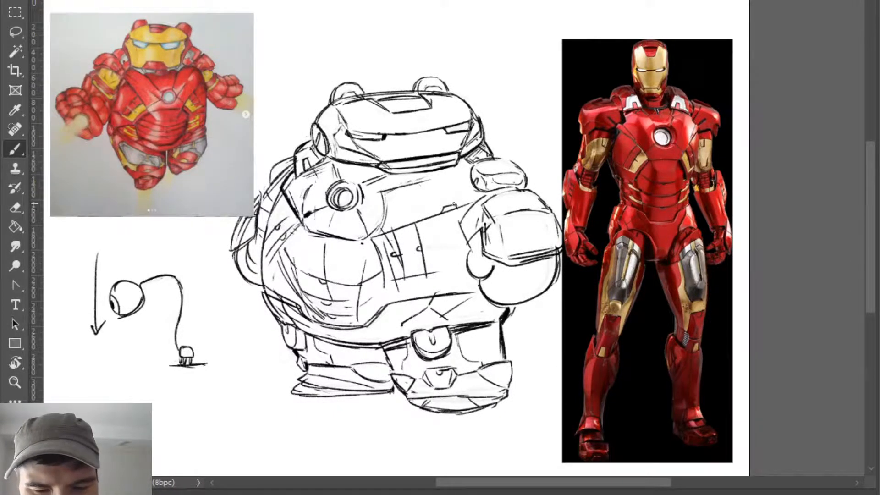
key(e)
key(b)
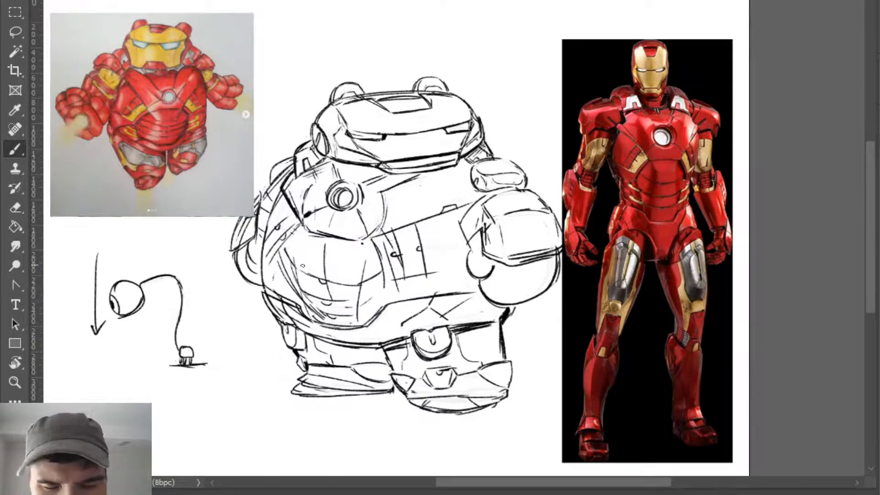
- Draw a short vertical line from the top of the chest reactor up towards the helmet
key(e)
key(b)
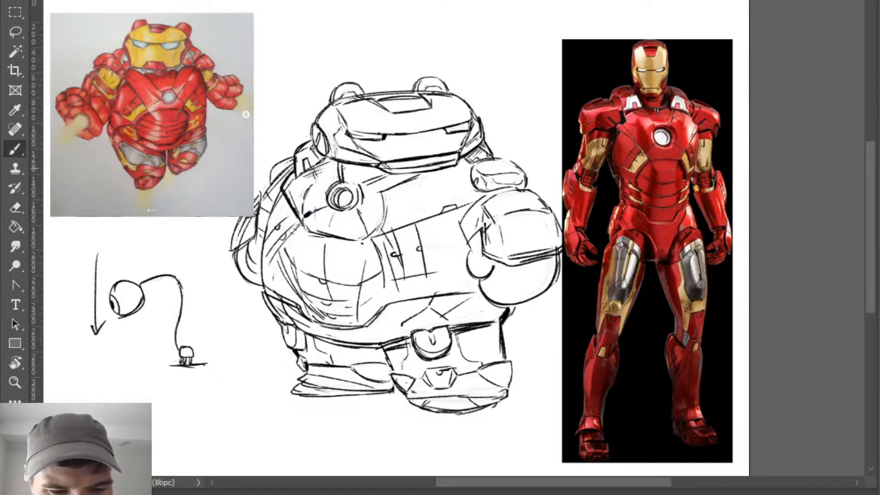
key(e)
key(b)
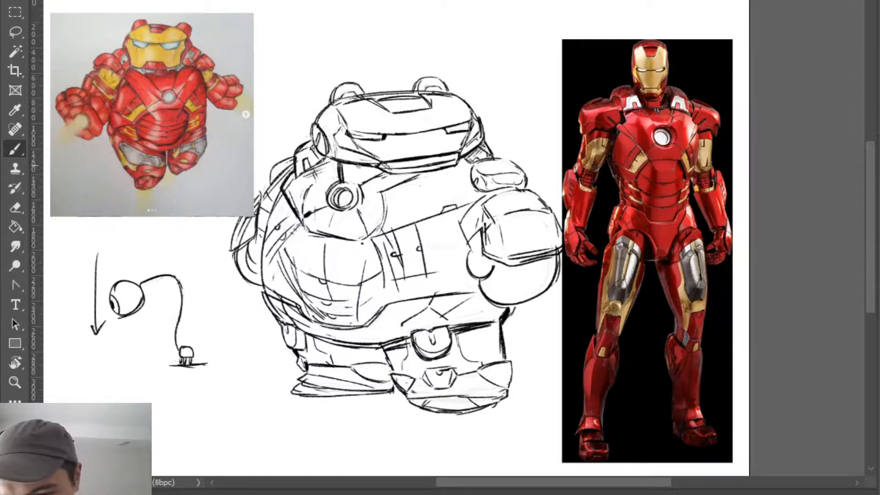
- Paint a thick black shadow under the helmet's jaw above the chest reactor
mouse_move(344, 164)
mouse_down()
mouse_move(390, 173)
mouse_move(324, 164)
mouse_move(343, 177)
mouse_move(419, 176)
mouse_up()
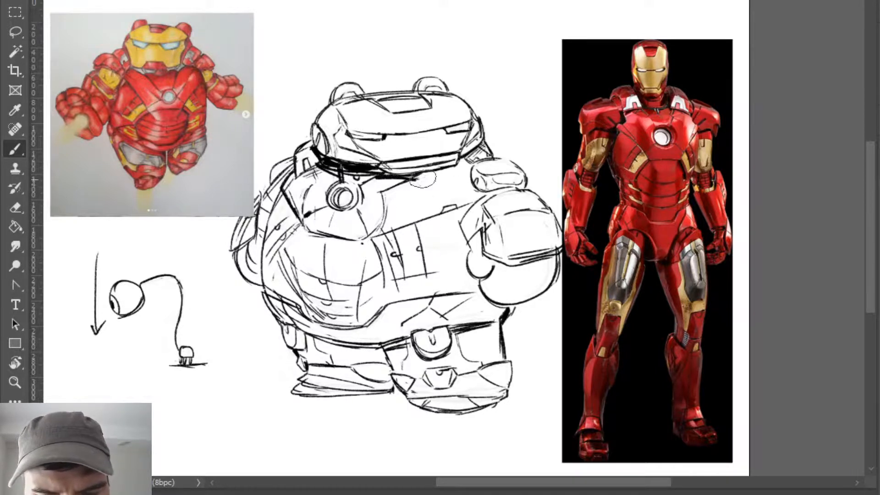
key(e)
key(b)
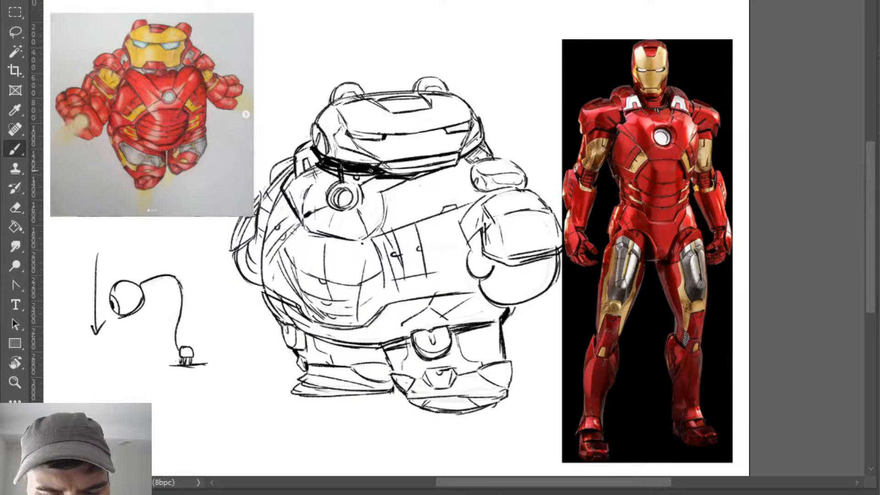
- Fill the gap between the helmet, chest and near shoulder with solid black, and darken the helmet's rear edge
mouse_move(405, 179)
mouse_down()
mouse_move(429, 174)
mouse_move(422, 195)
mouse_move(451, 168)
mouse_move(417, 186)
mouse_move(487, 156)
mouse_up()
key(ctrl+z)
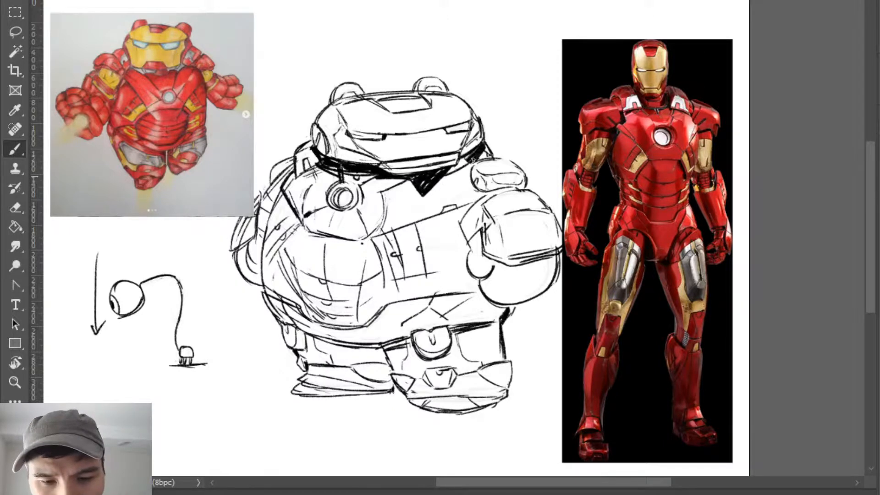
drag(450, 171, 462, 161)
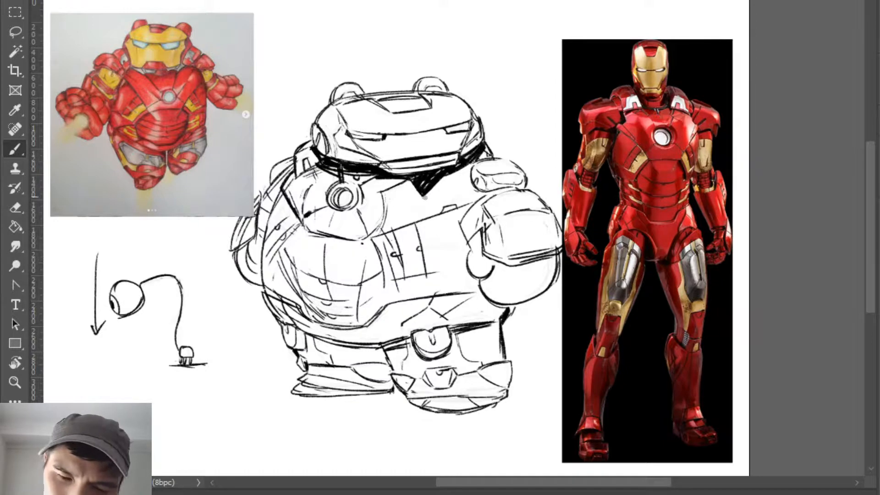
mouse_move(425, 197)
mouse_down()
mouse_move(474, 176)
mouse_move(433, 193)
mouse_move(469, 164)
mouse_move(428, 195)
mouse_up()
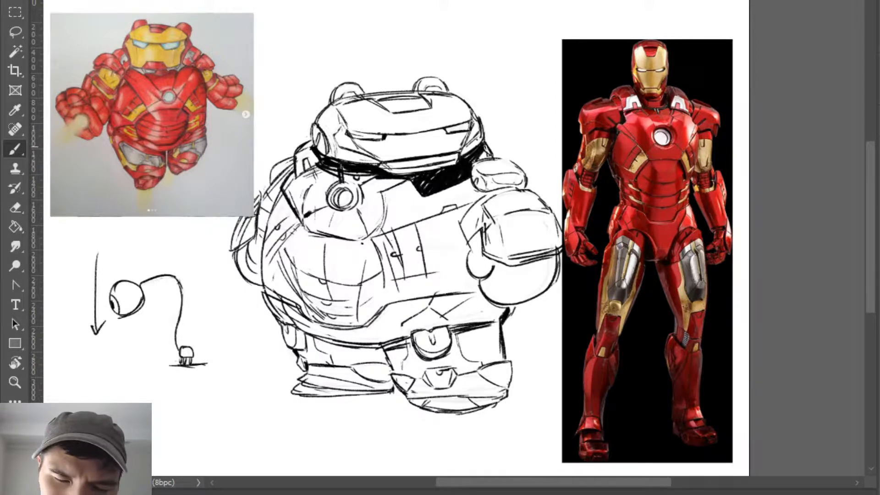
mouse_move(477, 160)
mouse_down()
mouse_move(488, 125)
mouse_move(492, 158)
mouse_up()
key(e)
key(b)
drag(479, 126, 485, 140)
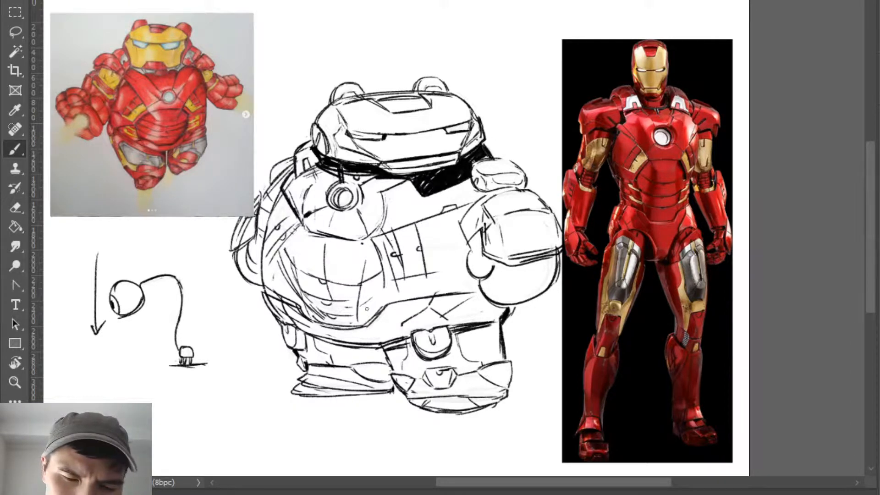
- Trim the black shadow under the jaw with the eraser and tidy the collar lines above the reactor
key(e)
mouse_move(340, 176)
mouse_down()
mouse_move(315, 164)
mouse_move(367, 176)
mouse_move(319, 166)
mouse_move(347, 170)
mouse_move(342, 181)
mouse_move(339, 168)
mouse_move(409, 179)
mouse_move(378, 175)
mouse_up()
key(b)
key(e)
key(b)
key(e)
key(b)
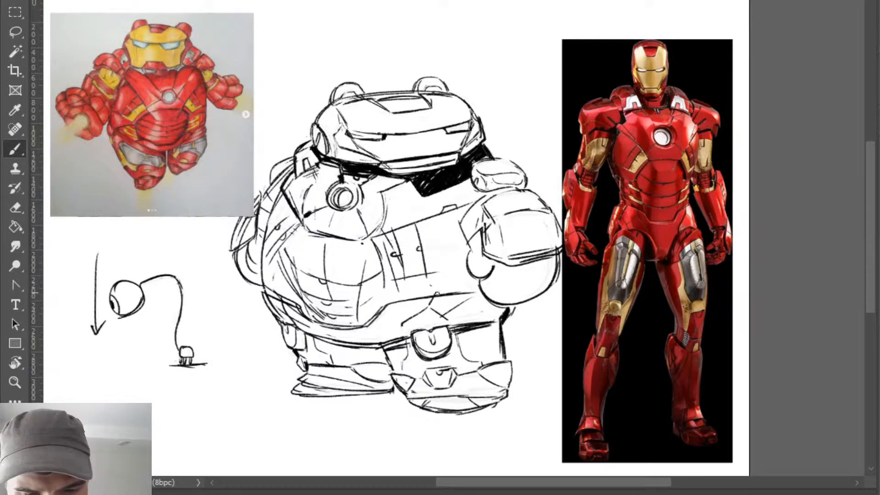
- Darken the lower edge of the side torso panel and add a small slot detail above the waist line
drag(386, 282, 457, 271)
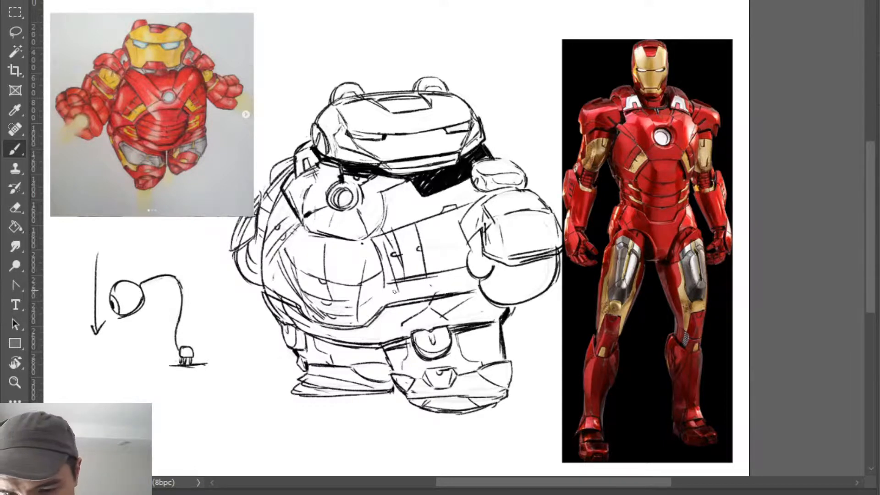
drag(415, 297, 451, 283)
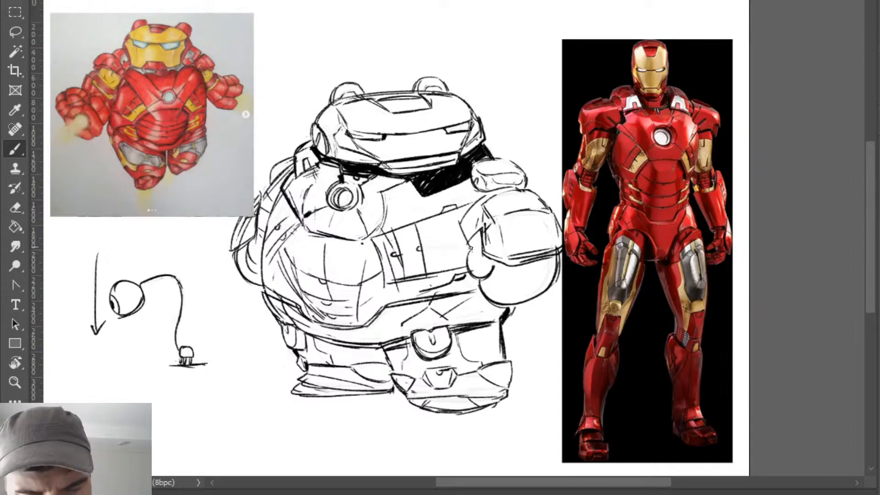
- Thicken the near arm's inner outline and fill the gap between the arm and torso with black shadow
drag(469, 248, 479, 279)
drag(462, 224, 470, 253)
mouse_move(457, 213)
mouse_down()
mouse_move(471, 253)
mouse_move(466, 183)
mouse_move(463, 227)
mouse_up()
key(e)
key(b)
drag(460, 181, 460, 225)
mouse_move(457, 185)
mouse_down()
mouse_move(468, 205)
mouse_move(466, 178)
mouse_move(458, 213)
mouse_move(466, 178)
mouse_move(472, 196)
mouse_move(484, 192)
mouse_move(469, 176)
mouse_move(473, 198)
mouse_up()
mouse_move(470, 182)
mouse_down()
mouse_move(480, 201)
mouse_move(488, 192)
mouse_up()
drag(480, 197, 498, 192)
mouse_move(463, 219)
mouse_down()
mouse_move(511, 188)
mouse_move(459, 202)
mouse_up()
drag(464, 191, 464, 218)
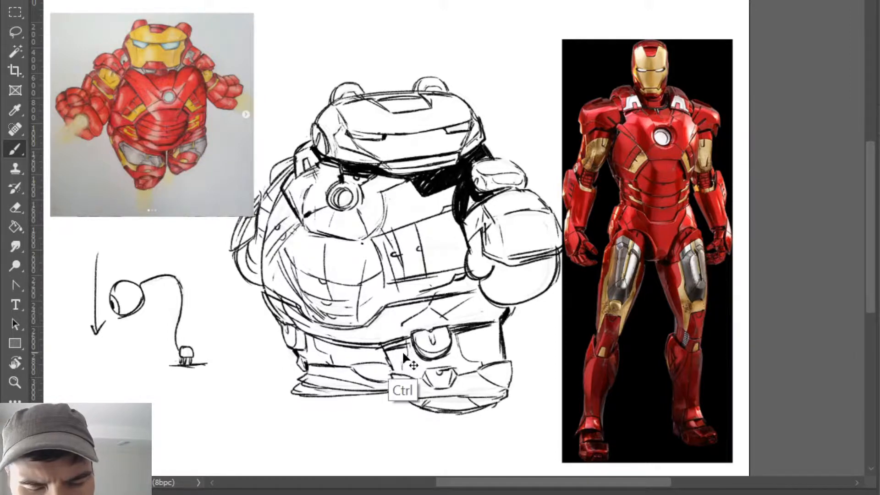
- Carve a rounded light shape out of the black shadow beside the near arm and redraw the arm's upper contour
key(e)
mouse_move(479, 186)
mouse_down()
mouse_move(452, 217)
mouse_move(462, 222)
mouse_move(487, 197)
mouse_move(510, 197)
mouse_up()
key(b)
key(e)
drag(471, 218, 520, 197)
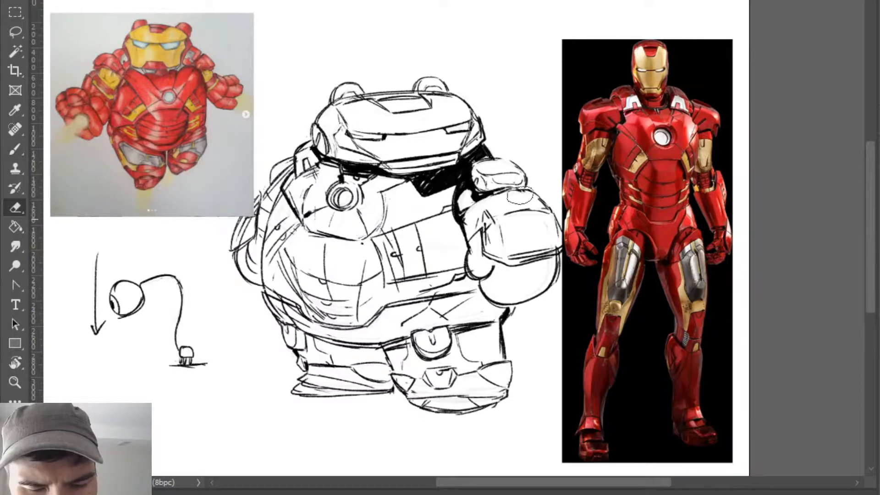
key(b)
drag(465, 217, 499, 194)
- Erase the rough top edge of the near fist and draw a raised, rounded plate across it
key(e)
mouse_move(498, 224)
mouse_down()
mouse_move(491, 227)
mouse_move(496, 211)
mouse_move(544, 198)
mouse_move(497, 198)
mouse_move(532, 189)
mouse_move(497, 186)
mouse_move(519, 202)
mouse_move(543, 192)
mouse_move(509, 182)
mouse_up()
key(b)
key(ctrl+z)
key(e)
key(b)
key(e)
key(b)
key(e)
key(b)
mouse_move(508, 183)
mouse_down()
mouse_move(498, 213)
mouse_move(546, 204)
mouse_up()
drag(541, 201, 548, 211)
mouse_move(529, 184)
mouse_down()
mouse_move(499, 186)
mouse_move(536, 188)
mouse_up()
- Erase the near shoulder pad's old top line and redraw the pad with a fuller, rounded outline
key(e)
mouse_move(485, 161)
mouse_down()
mouse_move(518, 161)
mouse_move(474, 181)
mouse_move(504, 155)
mouse_move(526, 180)
mouse_move(525, 173)
mouse_up()
key(b)
key(ctrl+z)
key(ctrl+z)
key(e)
key(b)
- Redraw the far shoulder's outer curve with a darker line
drag(289, 158, 263, 186)
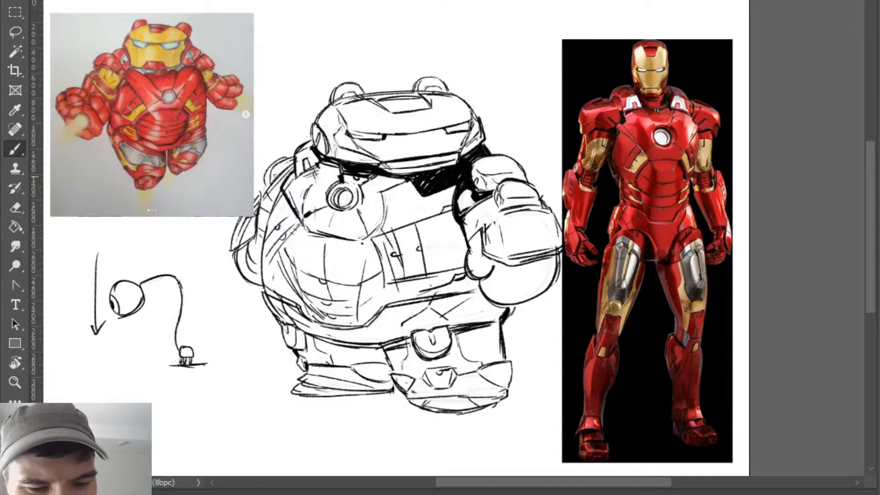
key(ctrl+z)
drag(289, 159, 263, 190)
drag(281, 162, 265, 191)
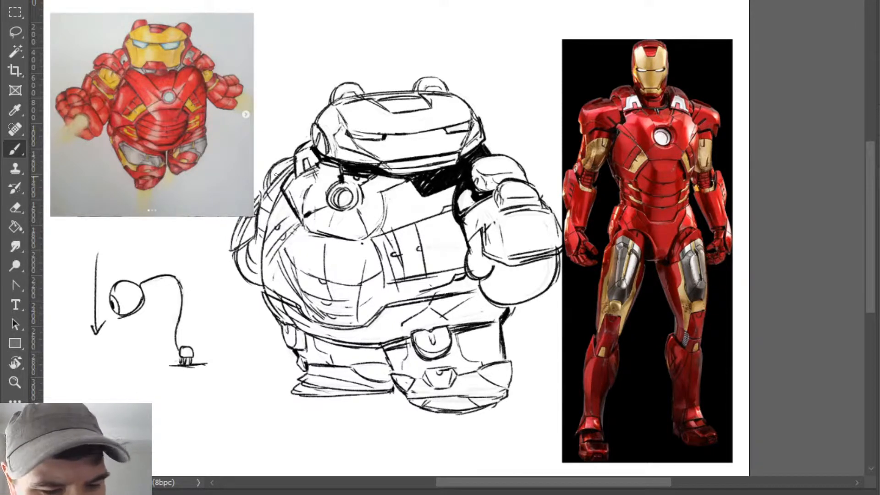
- Select the arrow and ball doodle beside the character, remove it and clear the selection
key(z)
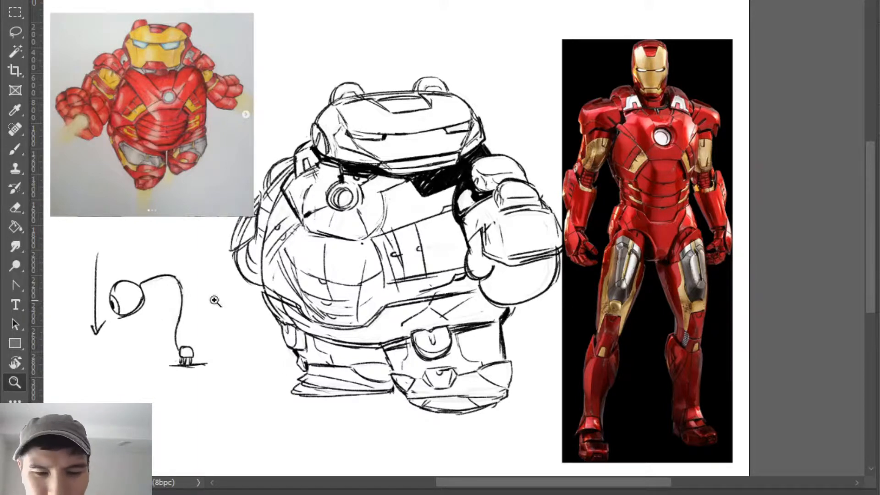
key(b)
key(e)
key(l)
drag(201, 399, 86, 402)
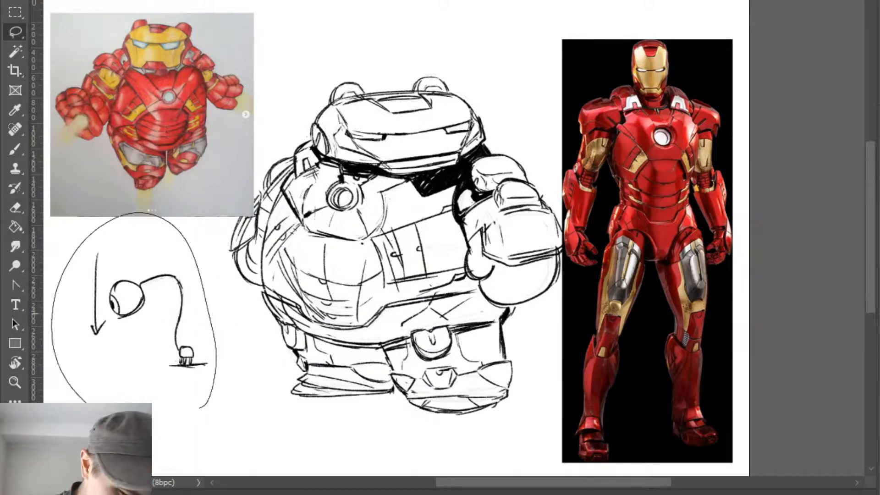
key(ctrl+x)
key(ctrl+d)
- Sign the armoured character sketch beside the near foot
key(b)
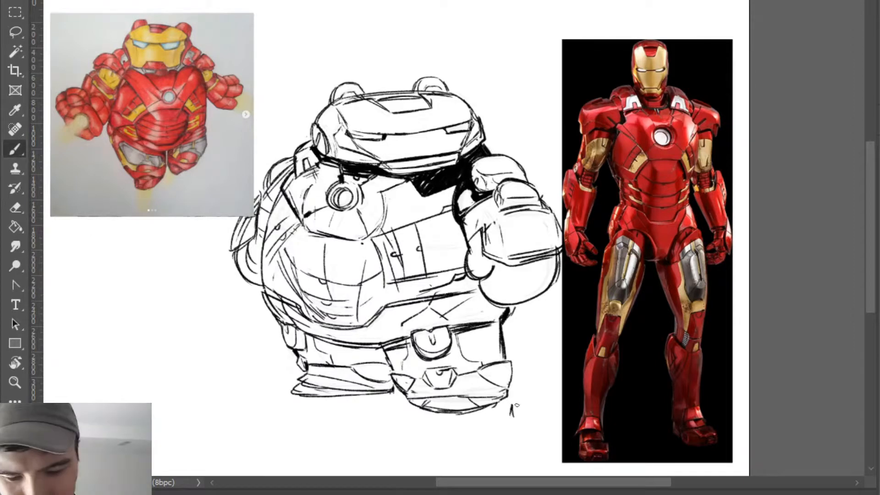
mouse_move(515, 403)
mouse_down()
mouse_move(512, 417)
mouse_move(527, 406)
mouse_up()
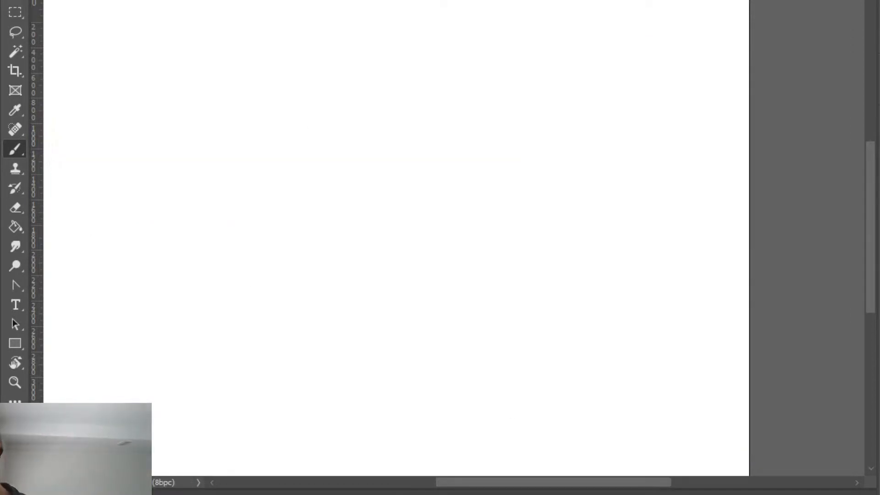
- Bring up the sea monster sketch and sign it below the tail, above the water line
key(ctrl+v)
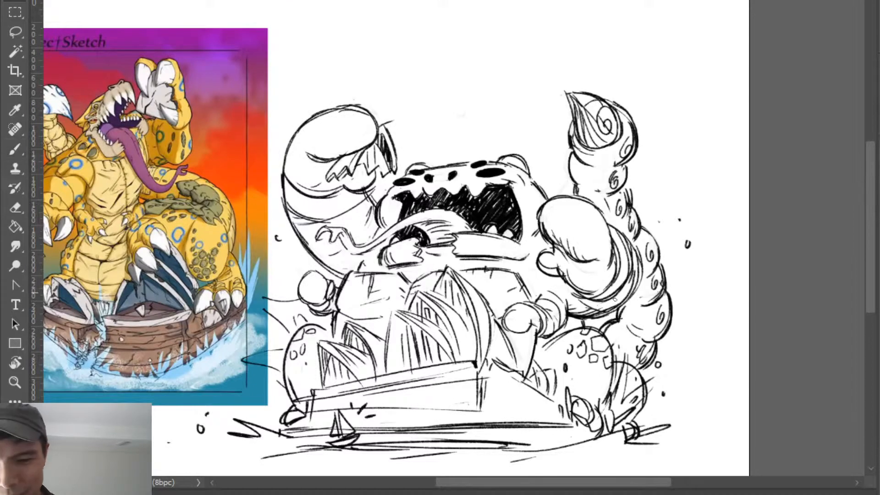
key(b)
mouse_move(653, 411)
mouse_down()
mouse_move(653, 422)
mouse_move(664, 411)
mouse_up()
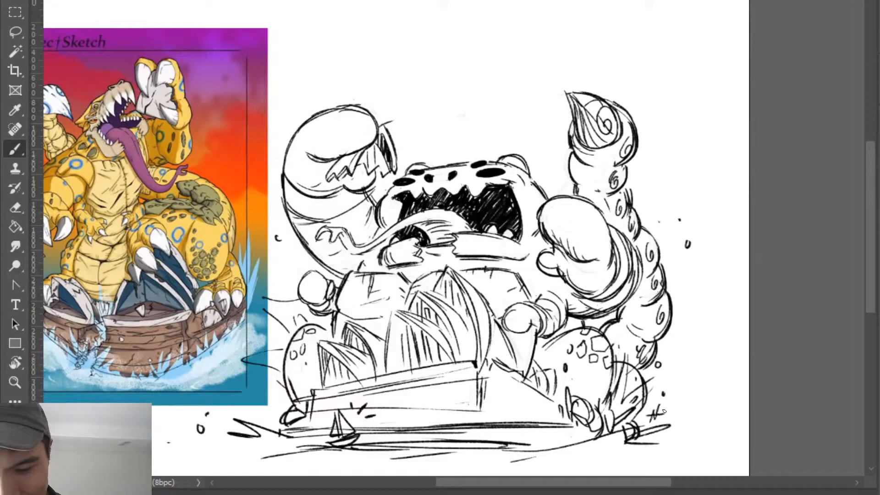